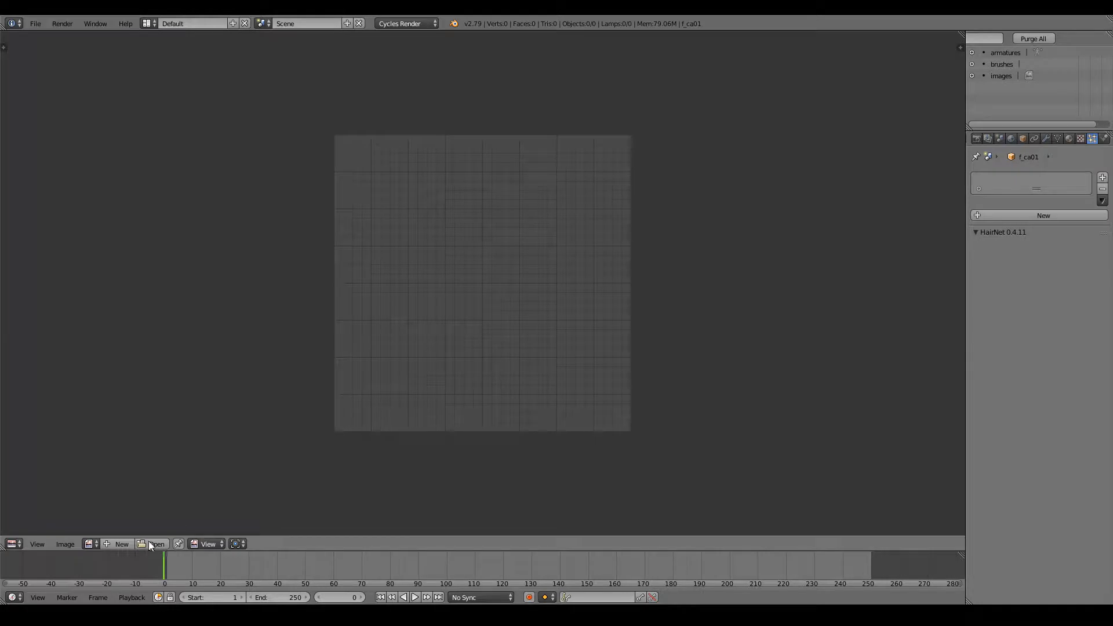
Step: Open the GrassBlades001_COL_1K.png texture from the Polligon files' GrassBlades001 1K folder in the image editor
click(149, 541)
click(35, 190)
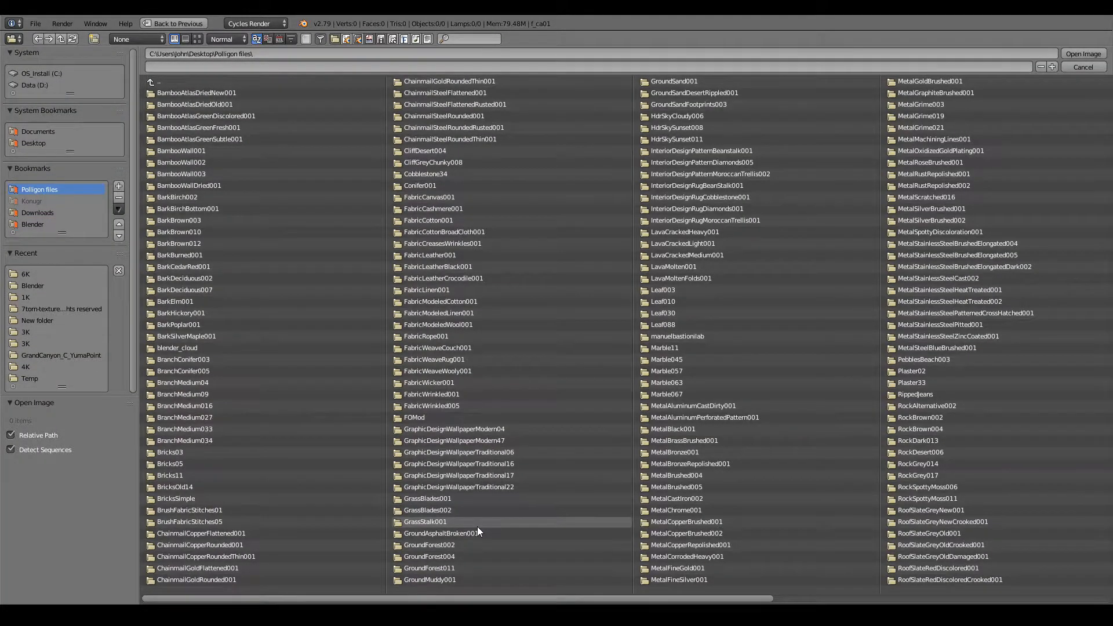
click(455, 500)
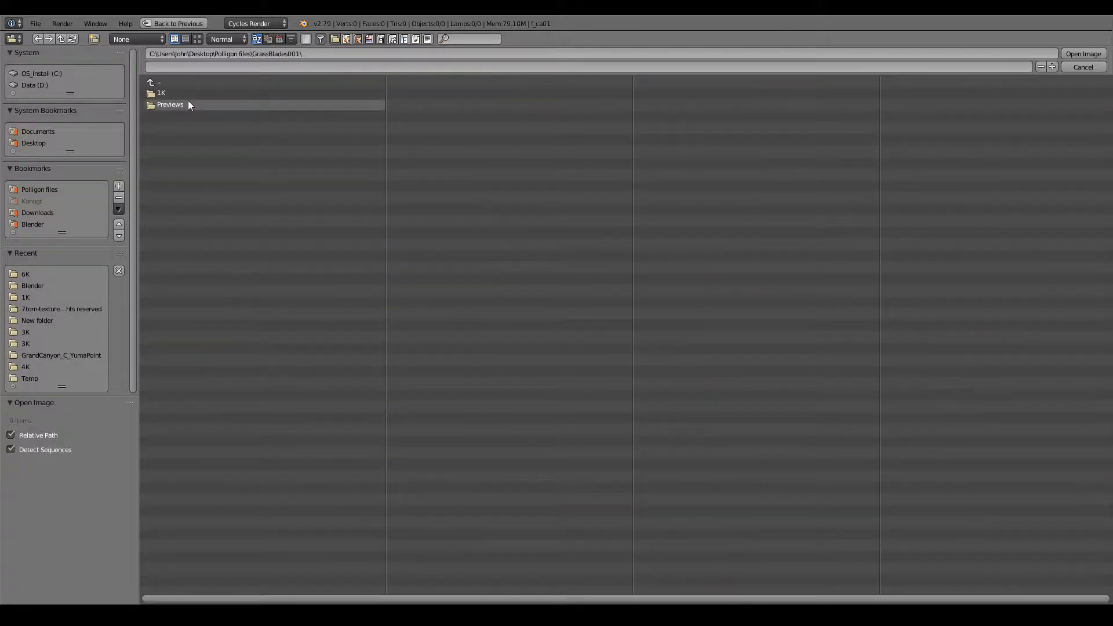
click(172, 91)
click(198, 39)
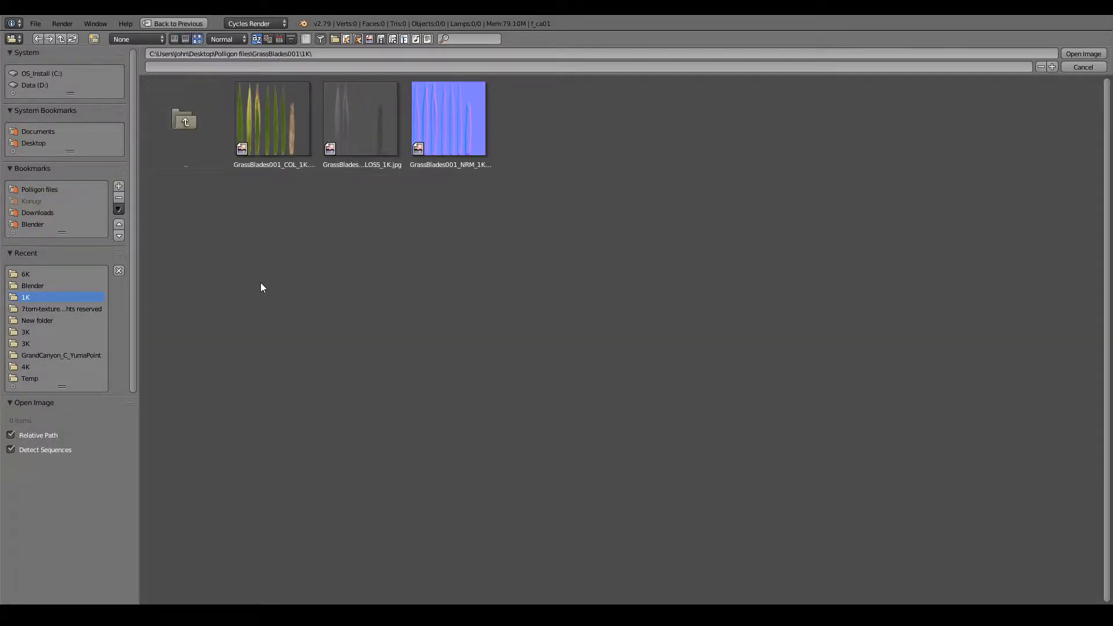
click(273, 119)
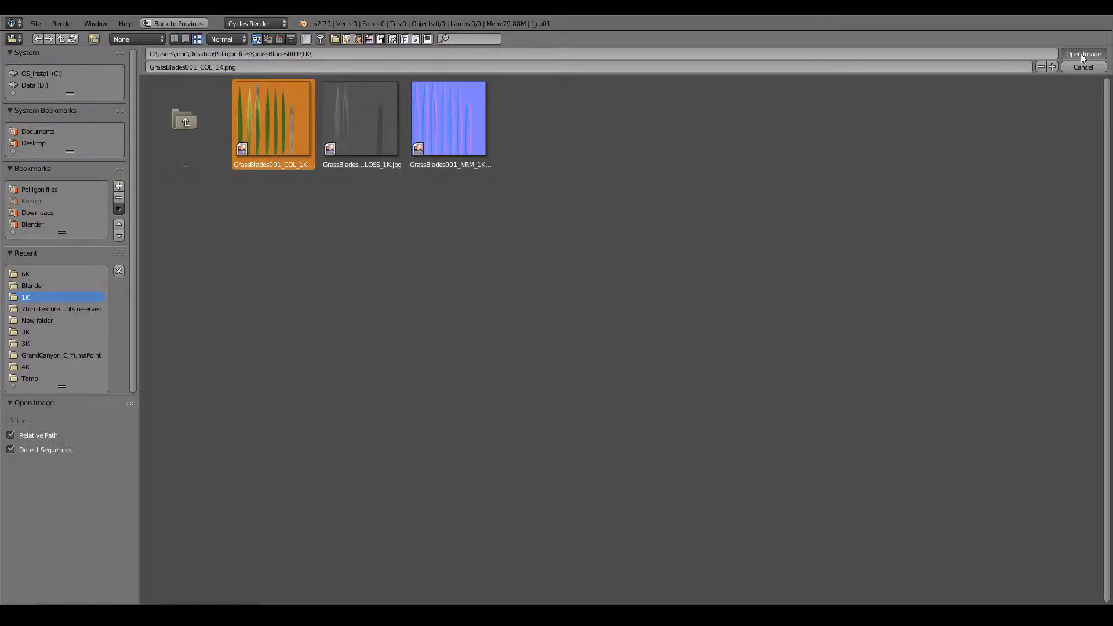
click(1082, 54)
scroll(367, 416, down, 6)
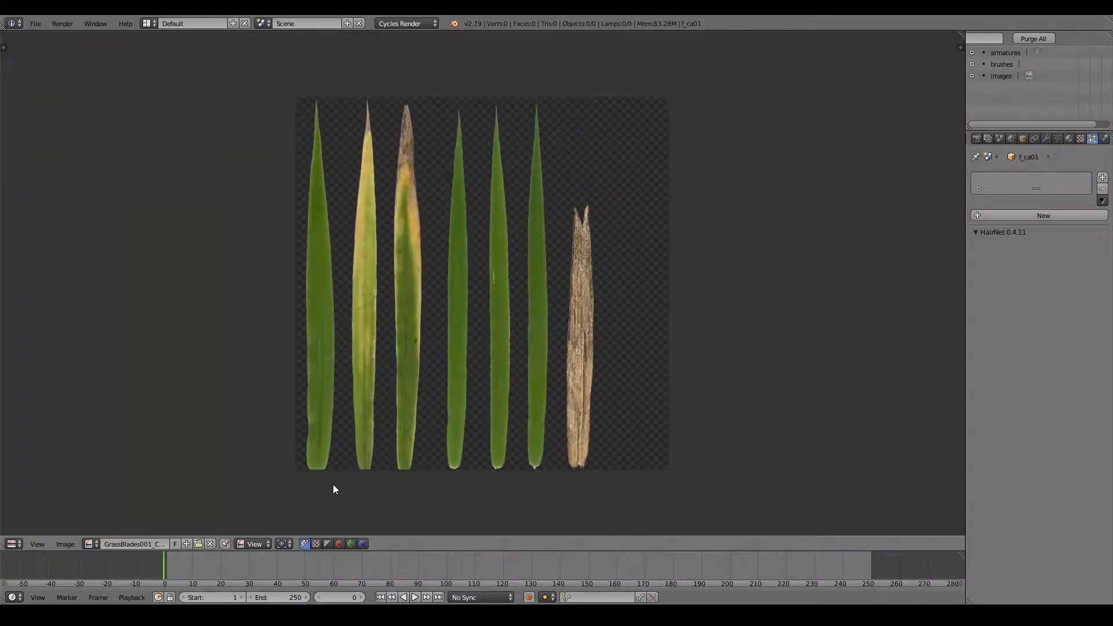
Step: Unlink the displayed image and open GrassBlades002_COL_1K.png from the GrassBlades002 1K folder
click(210, 544)
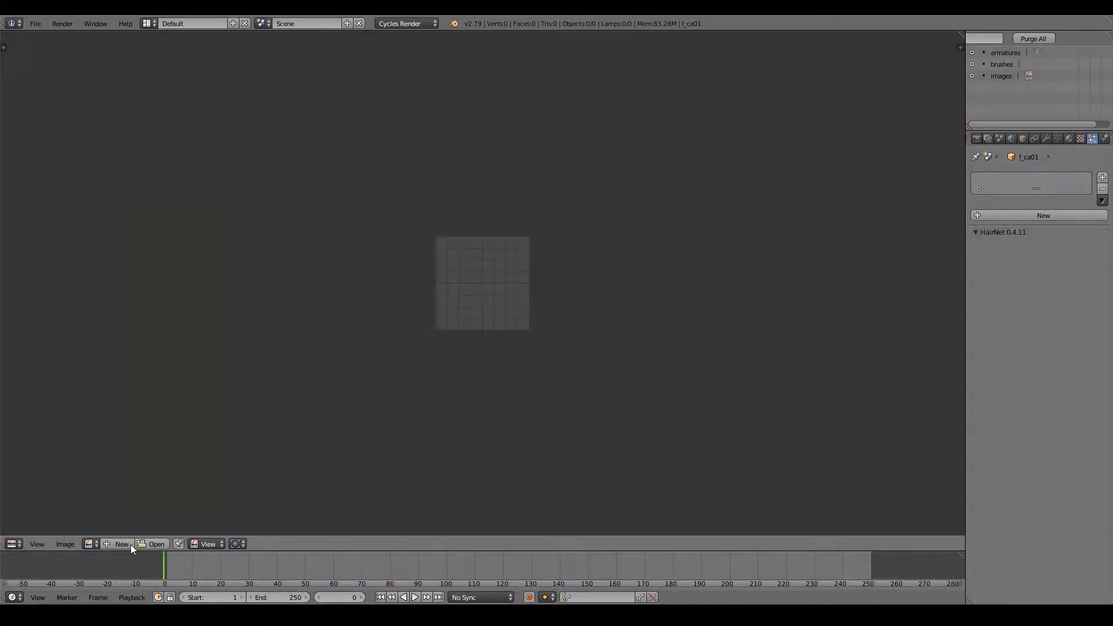
click(150, 543)
click(27, 273)
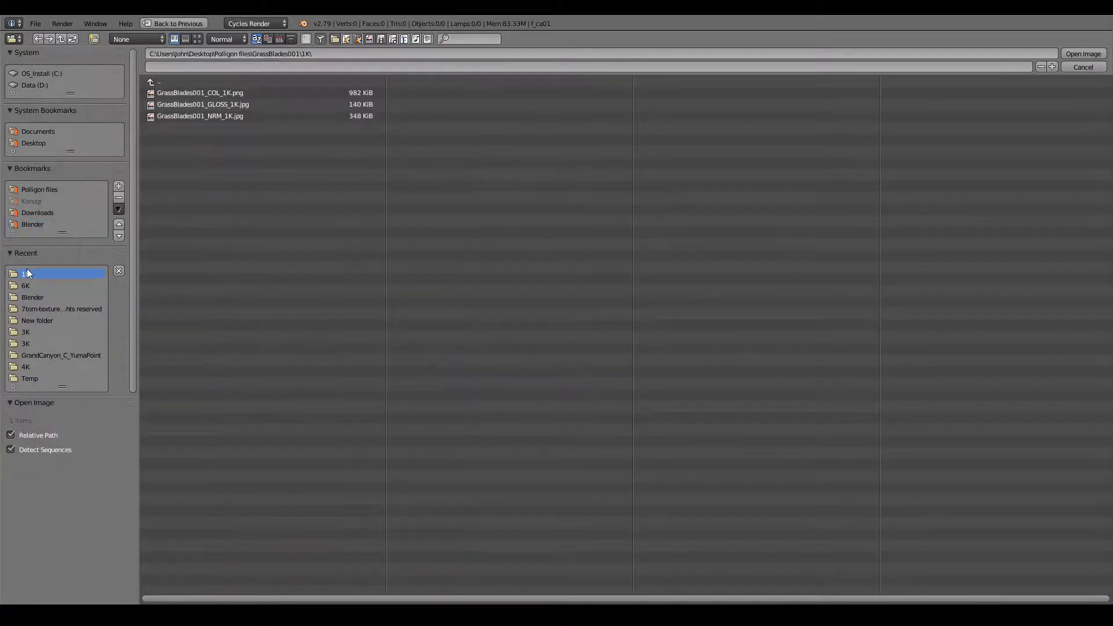
double_click(159, 83)
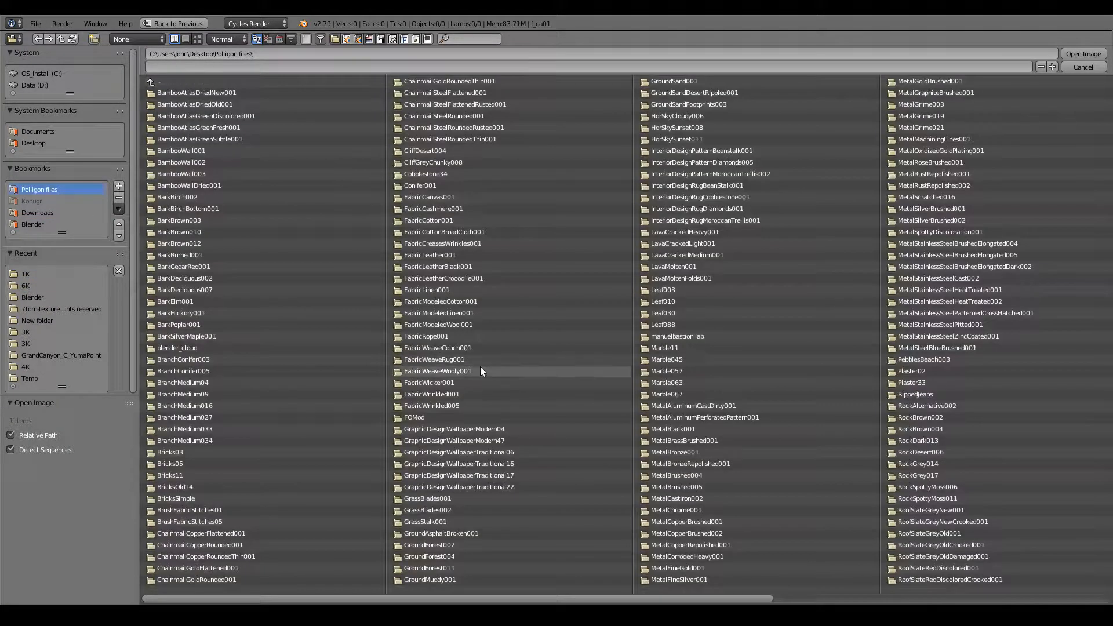
click(439, 510)
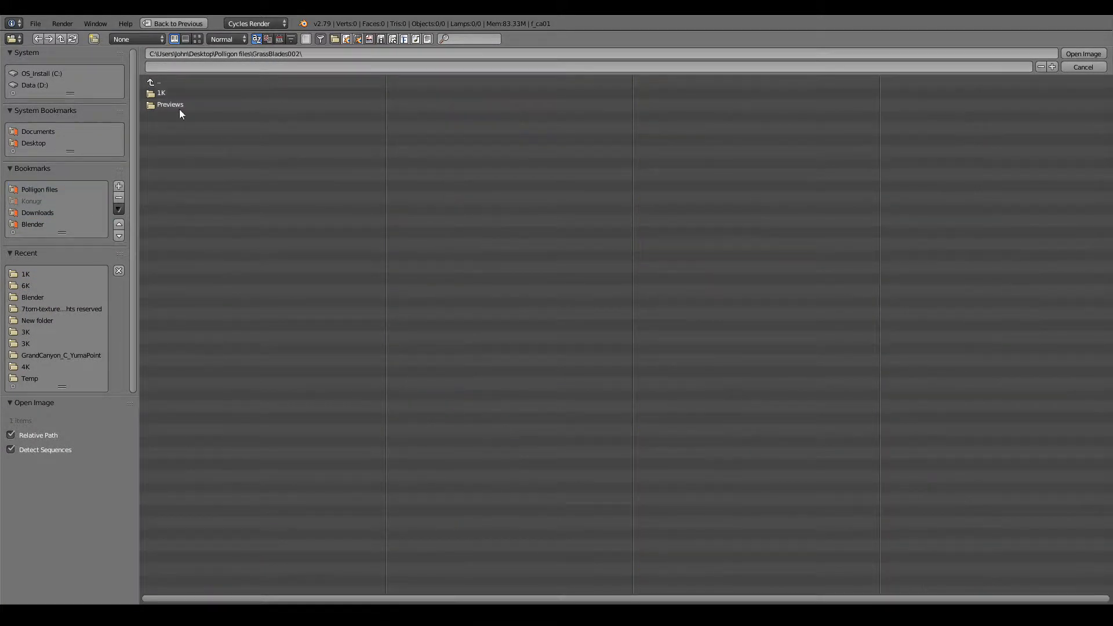
click(164, 93)
click(197, 39)
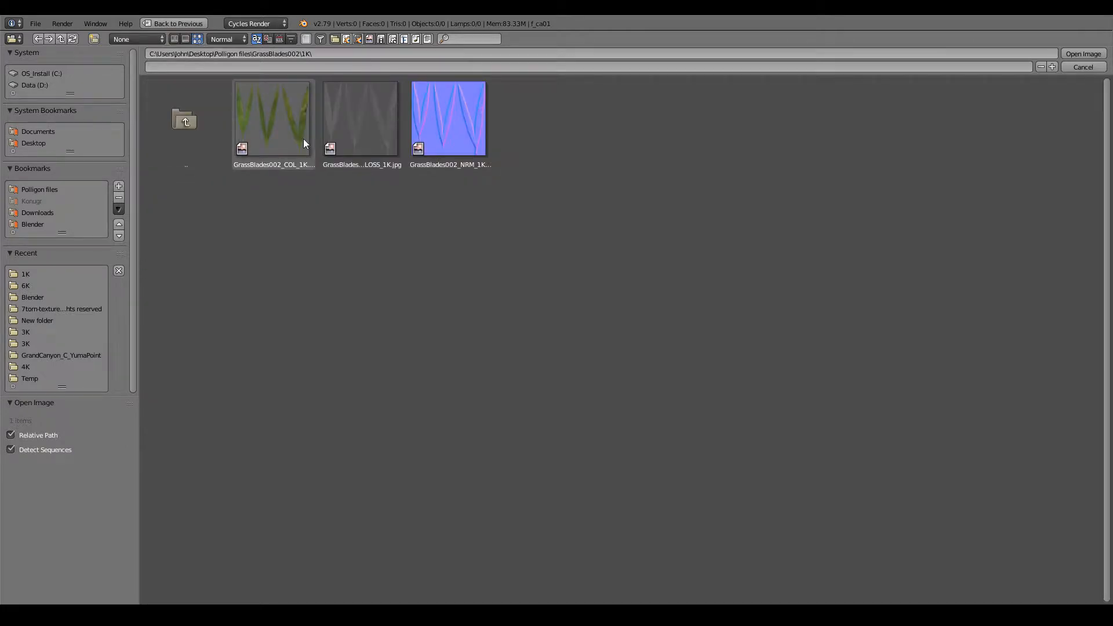
click(273, 118)
click(1084, 53)
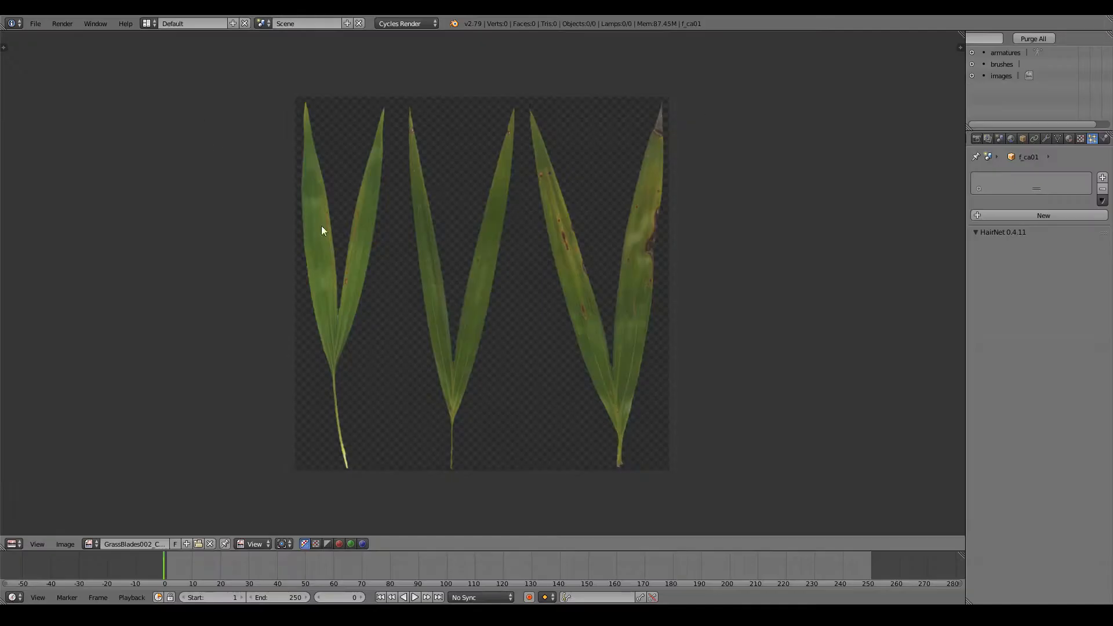
Step: Unlink the displayed image and look through the GrassStalk001 3K texture thumbnails without opening any file
click(210, 543)
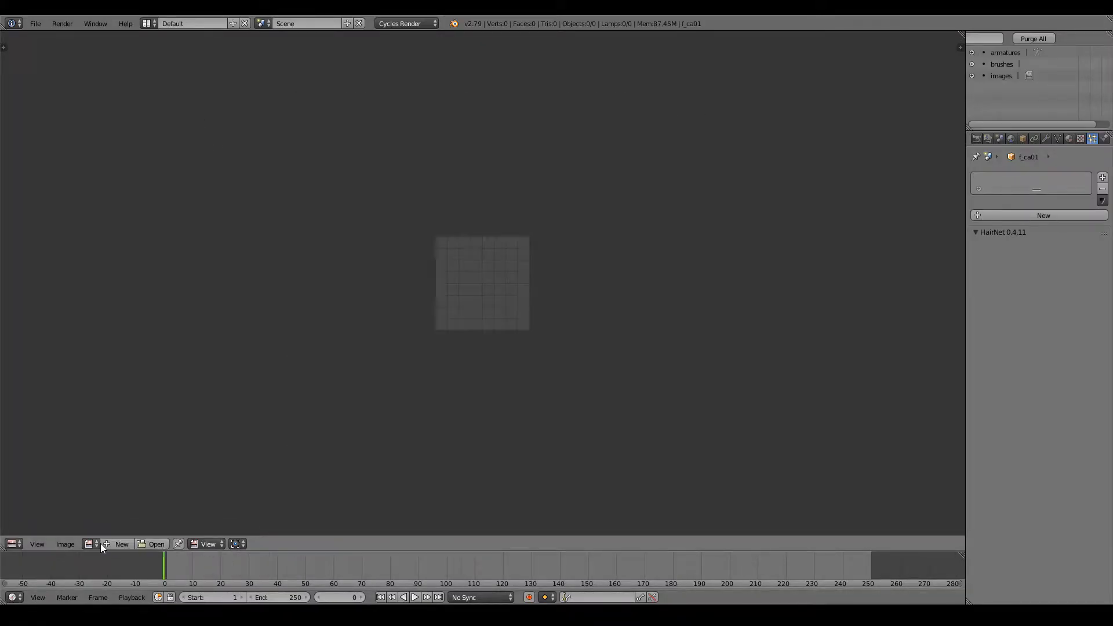
click(96, 543)
click(152, 543)
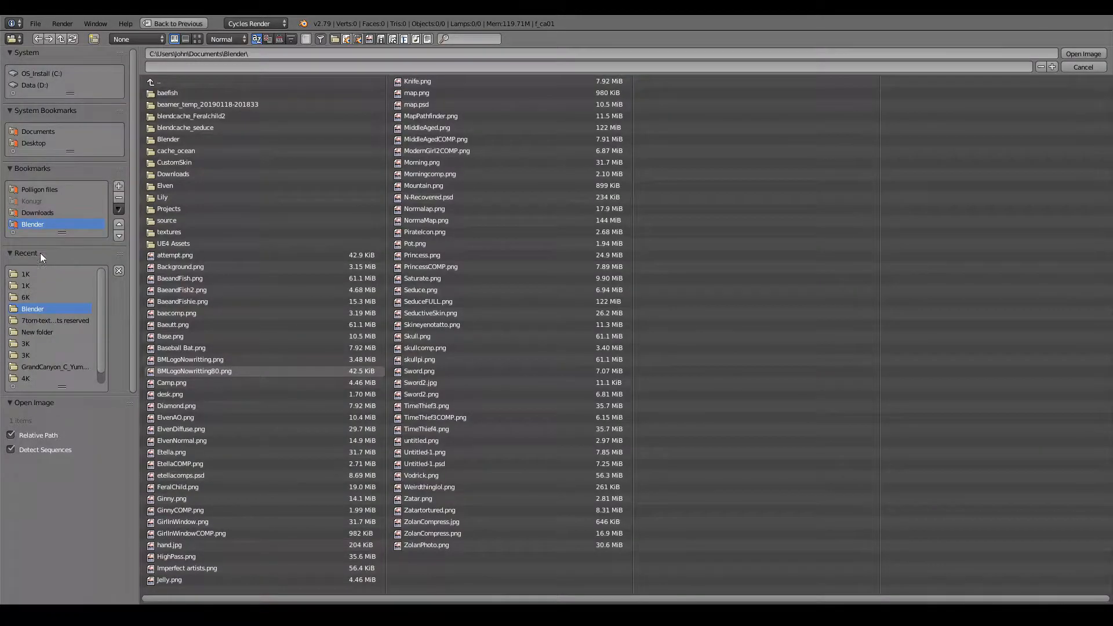
click(41, 190)
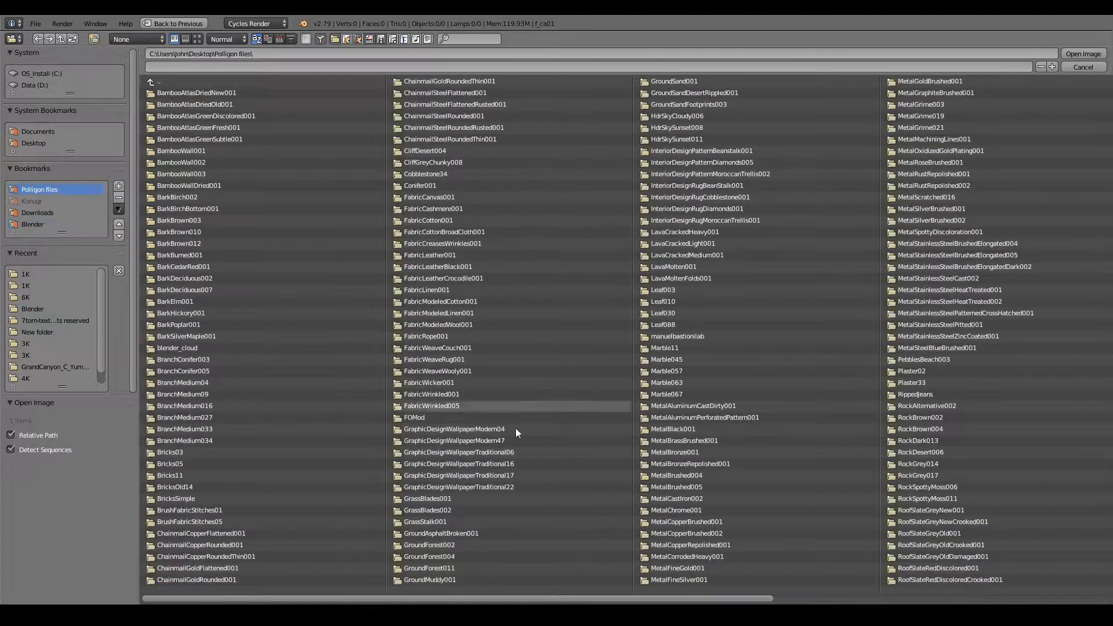
click(440, 522)
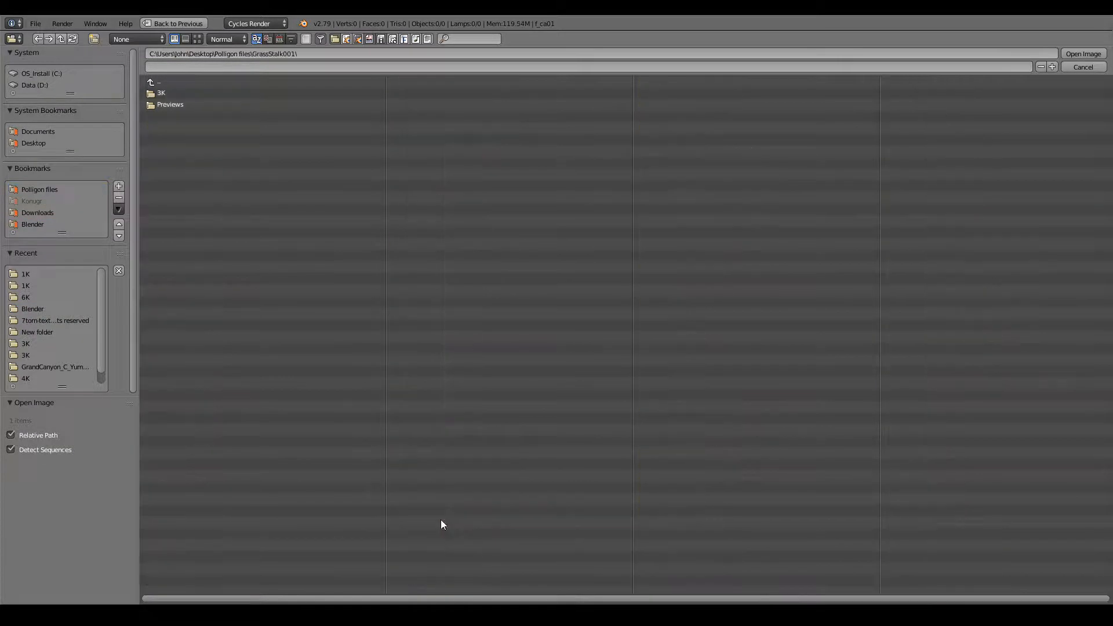
click(176, 92)
click(196, 39)
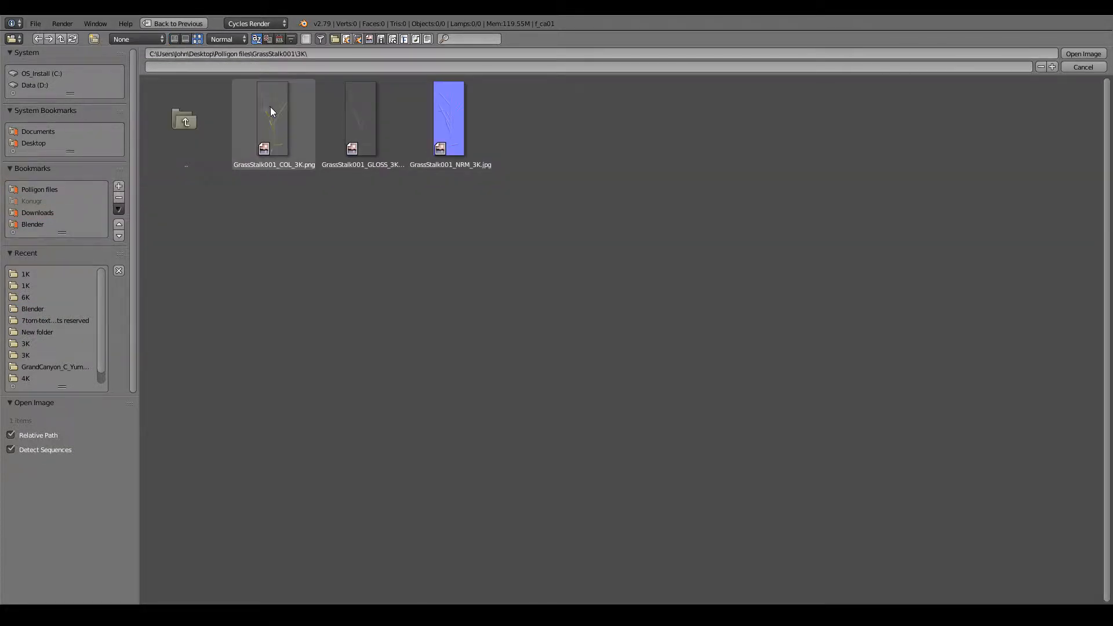
click(1083, 67)
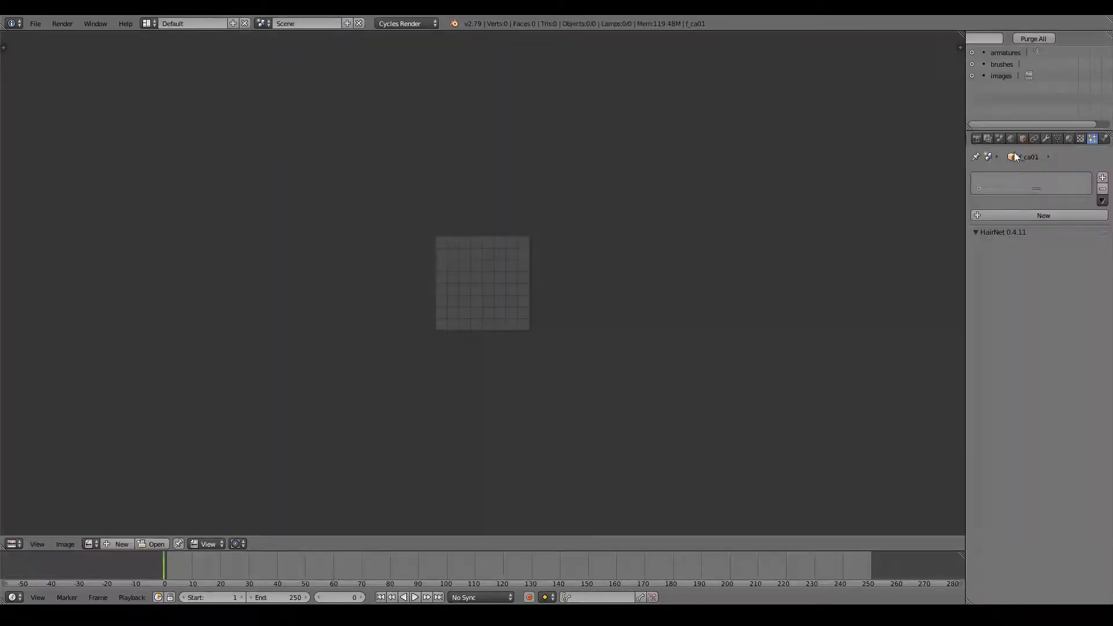
Step: Display the already loaded GrassBlades001 colour image and circle the dried brown blade with an annotation stroke
click(90, 544)
click(152, 436)
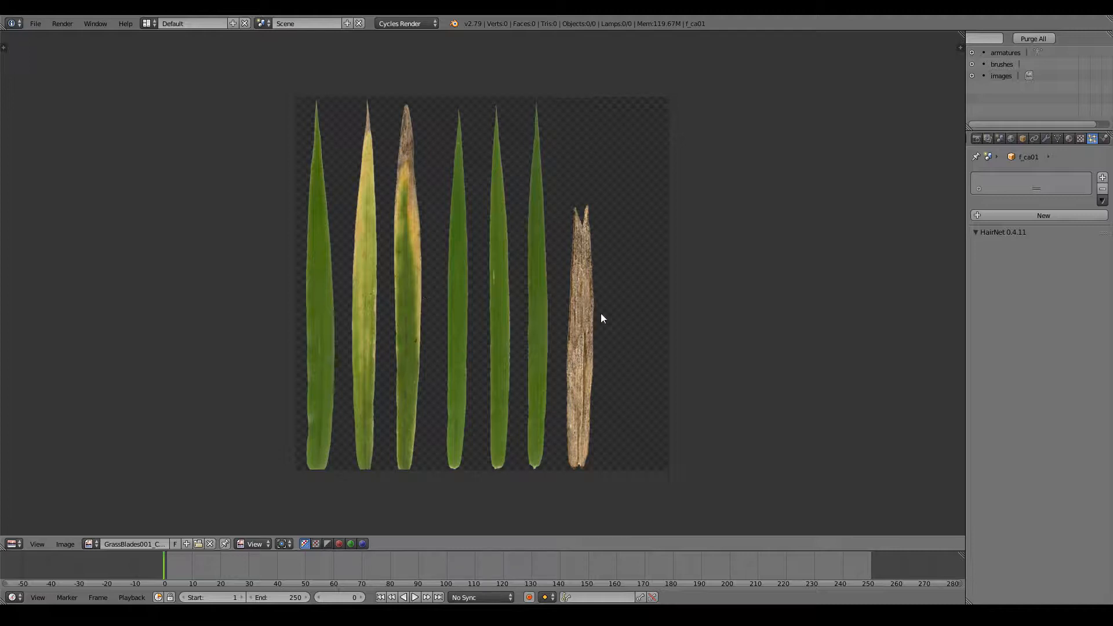
mouse_move(604, 333)
mouse_down()
mouse_move(561, 199)
mouse_move(595, 423)
mouse_up()
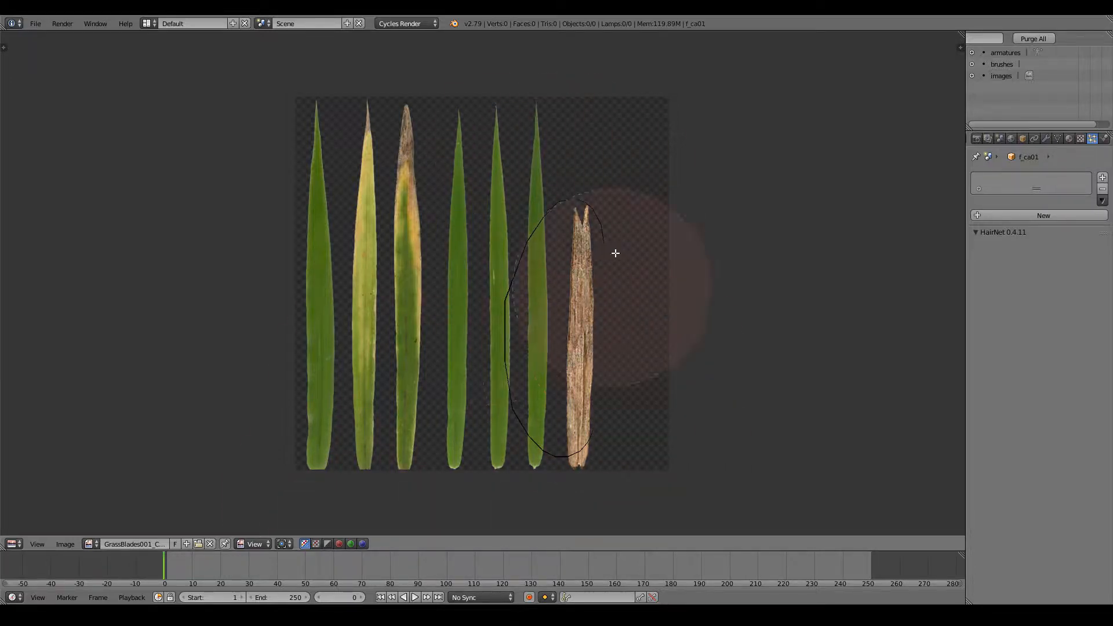
Step: Switch the image editor area to the 3D View and add a plane mesh at the origin
click(12, 544)
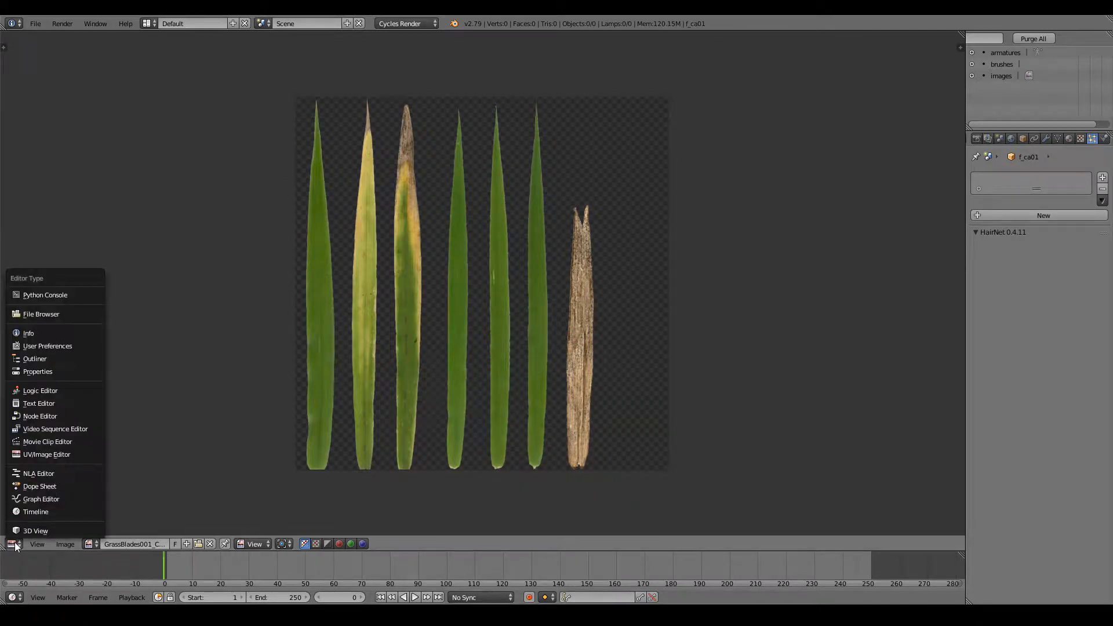
click(29, 530)
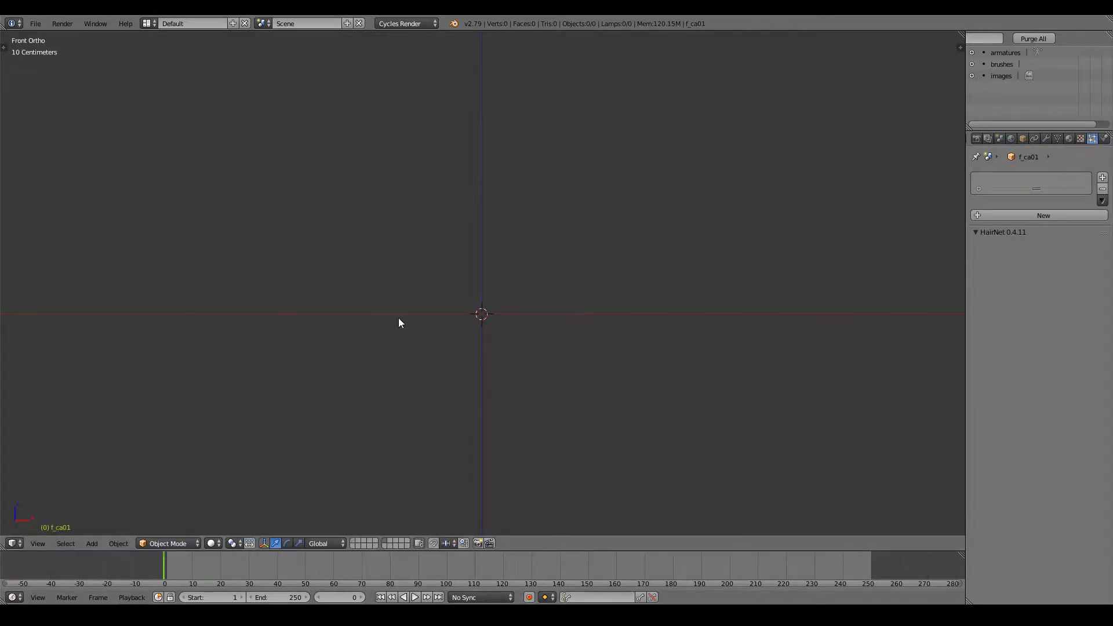
click(92, 543)
mouse_move(116, 530)
click(224, 234)
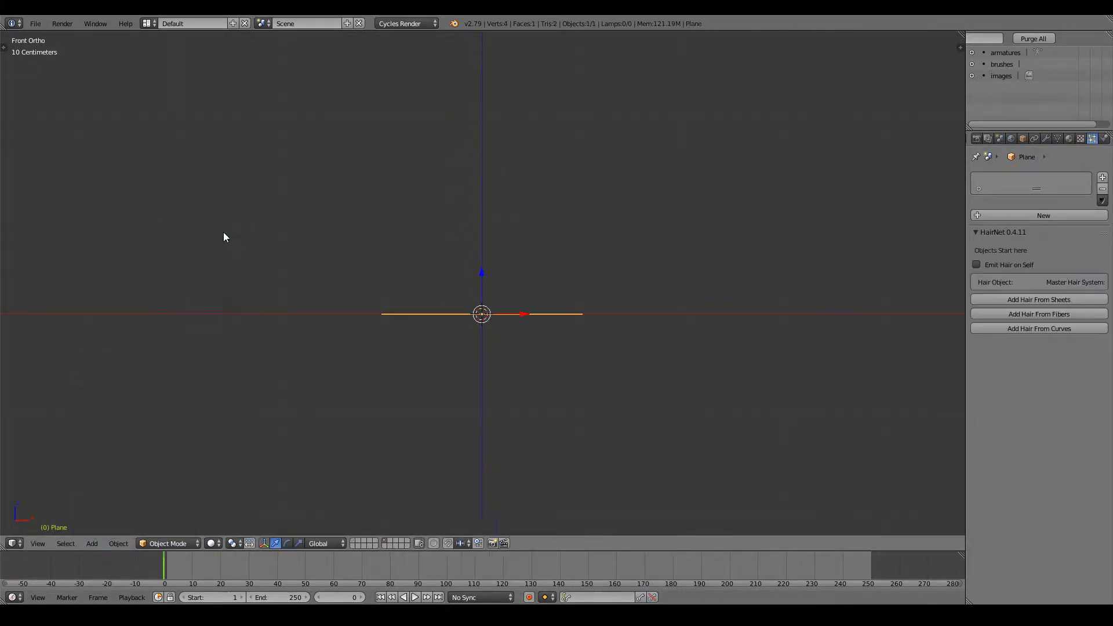
Step: Rotate the plane's mesh upright in Edit Mode from the right side view so it stands vertically
key(KP_3)
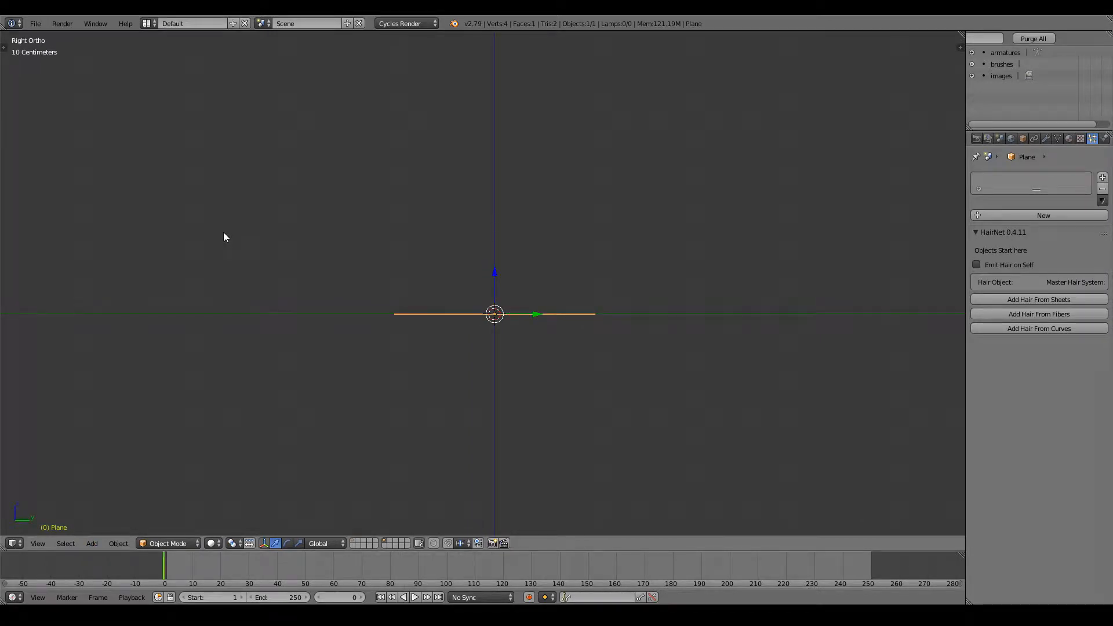
key(Tab)
key(r)
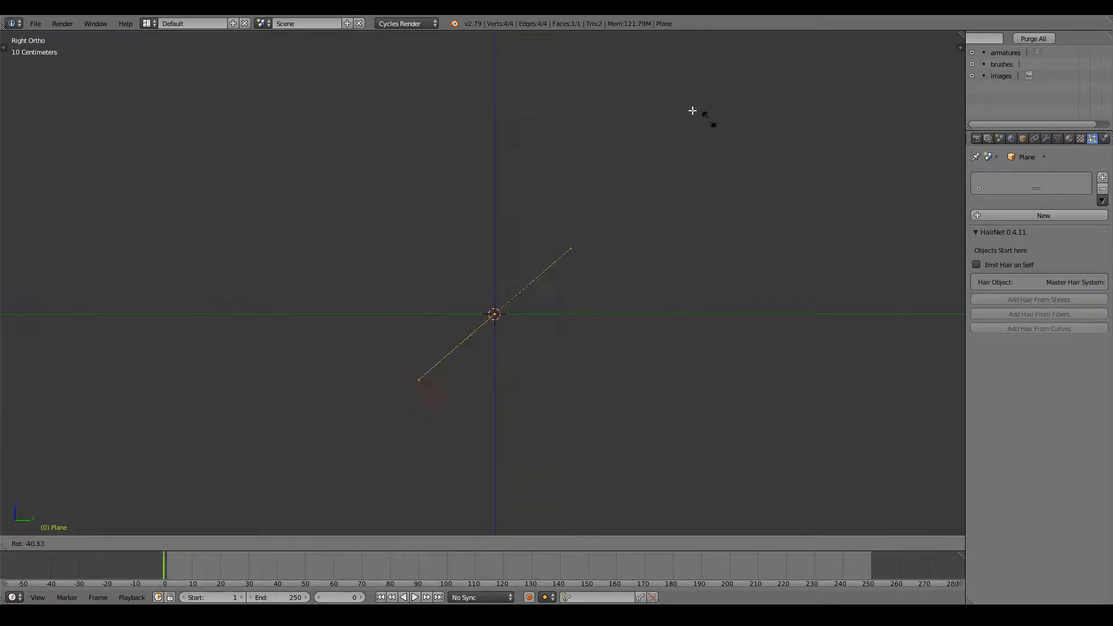
click(495, 81)
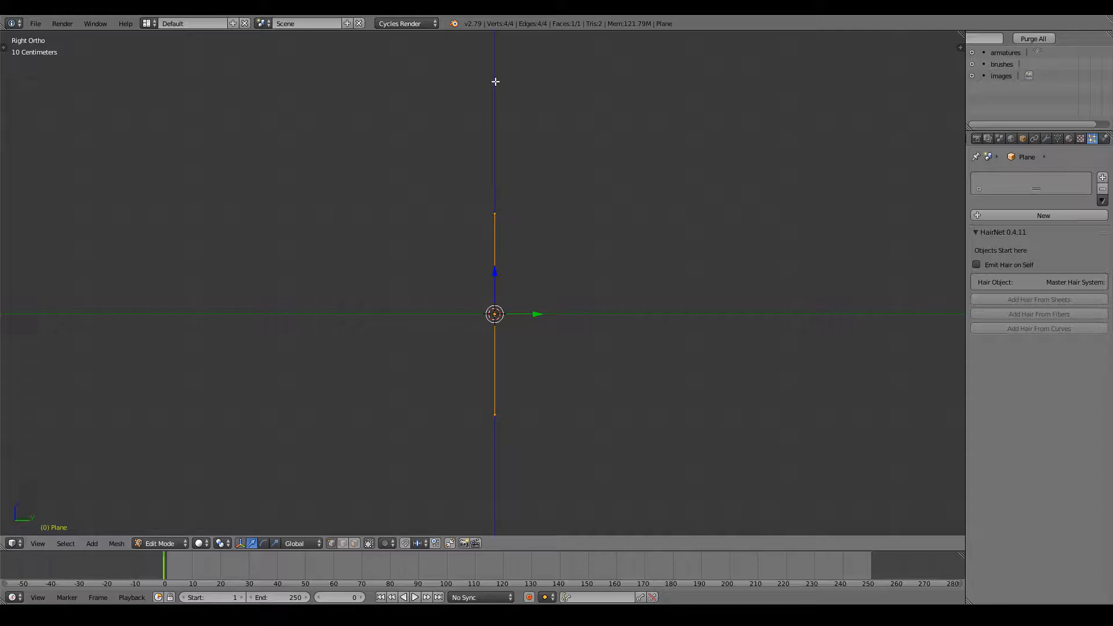
Step: Move the upright plane's mesh up along Z in front view until its lower edge sits on the origin
key(KP_1)
scroll(482, 280, down, 4)
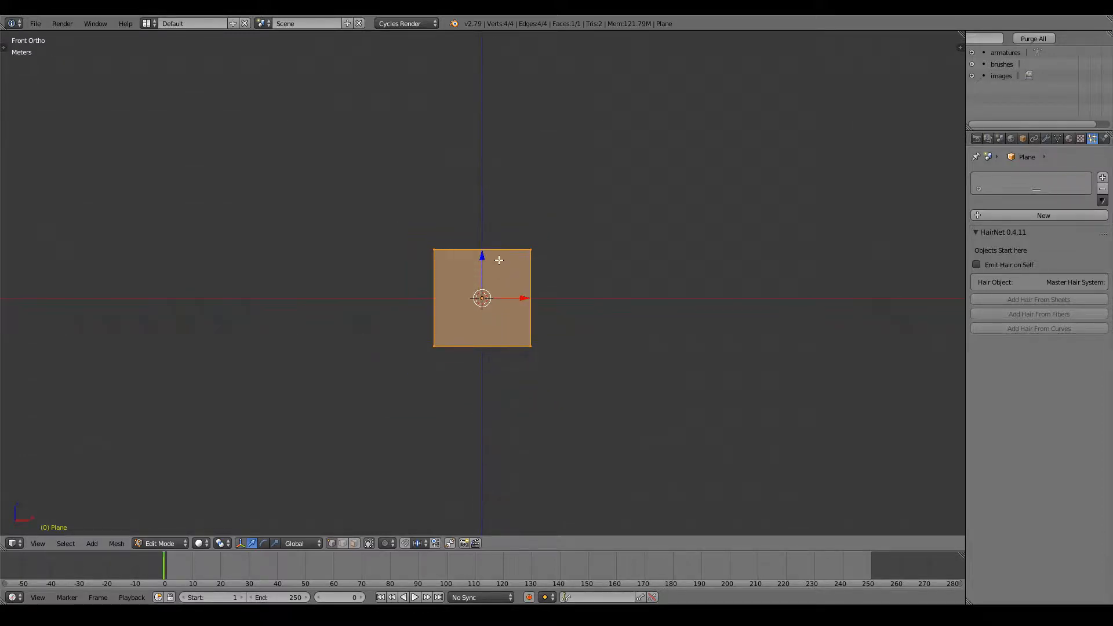
ctrl+drag(481, 261, 479, 219)
scroll(567, 277, up, 4)
shift+scroll(646, 297, up, 4)
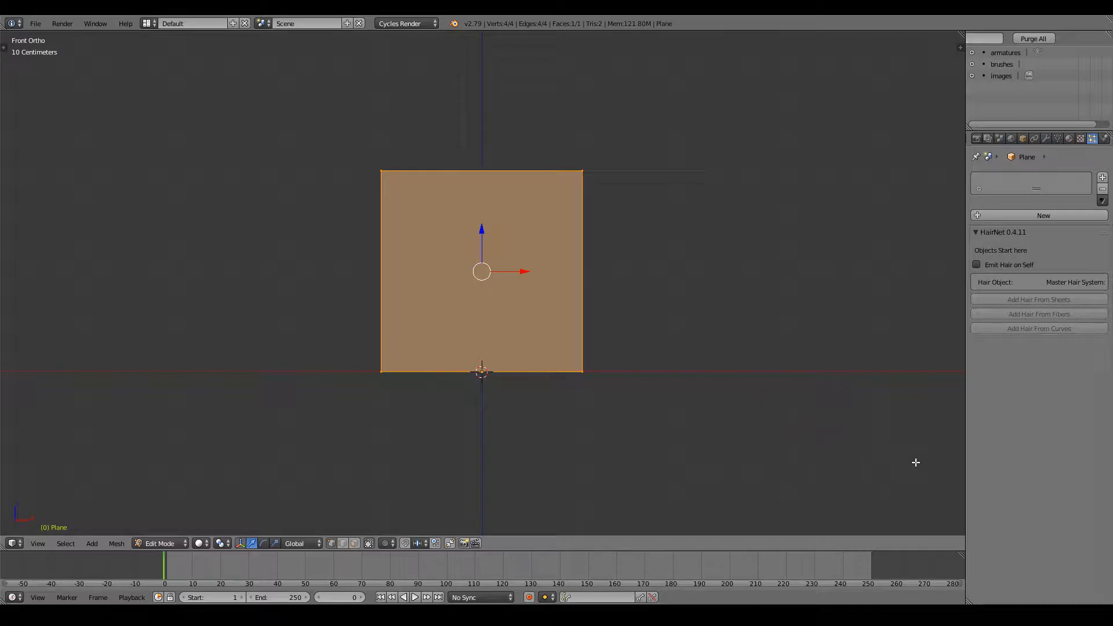
Step: Set the pivot point to the 3D Cursor and scale the plane by 0.5
click(222, 543)
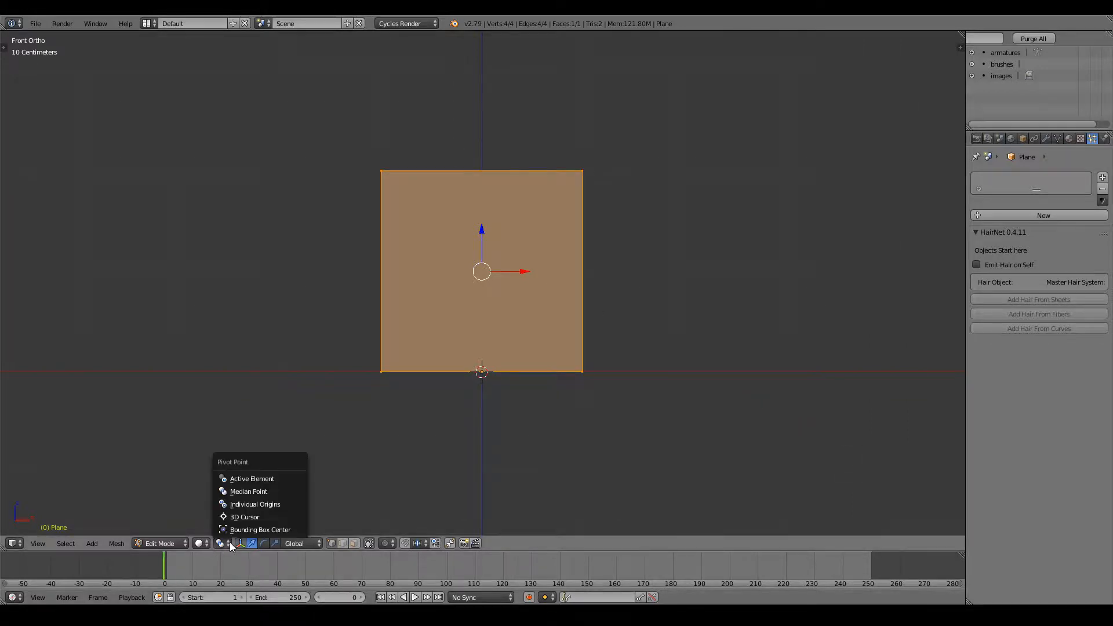
click(256, 518)
key(s)
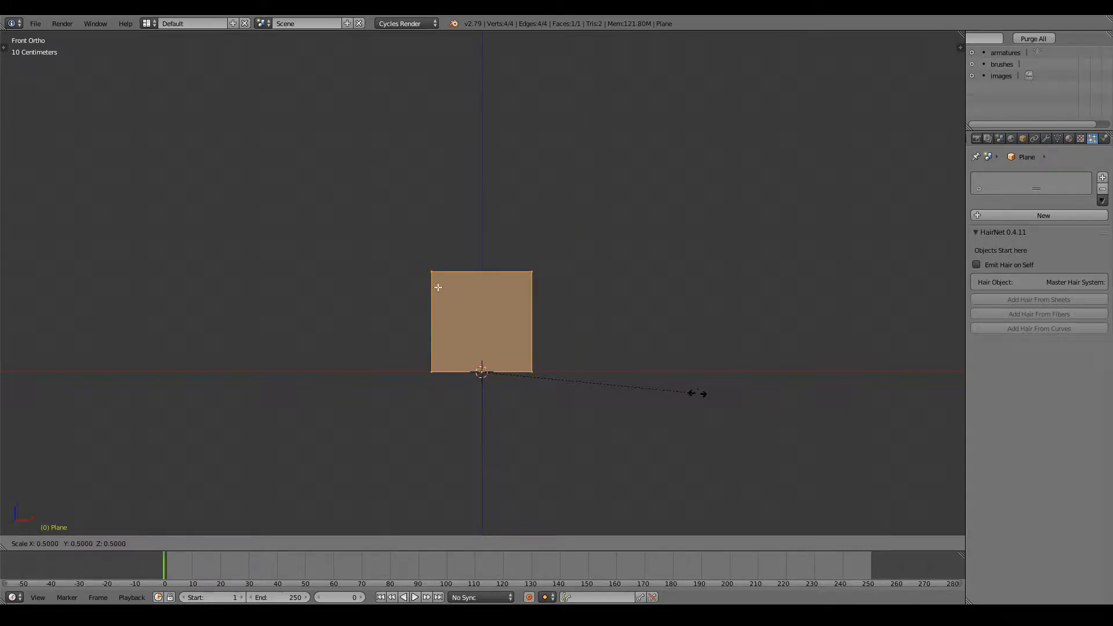
click(376, 273)
drag(390, 272, 638, 274)
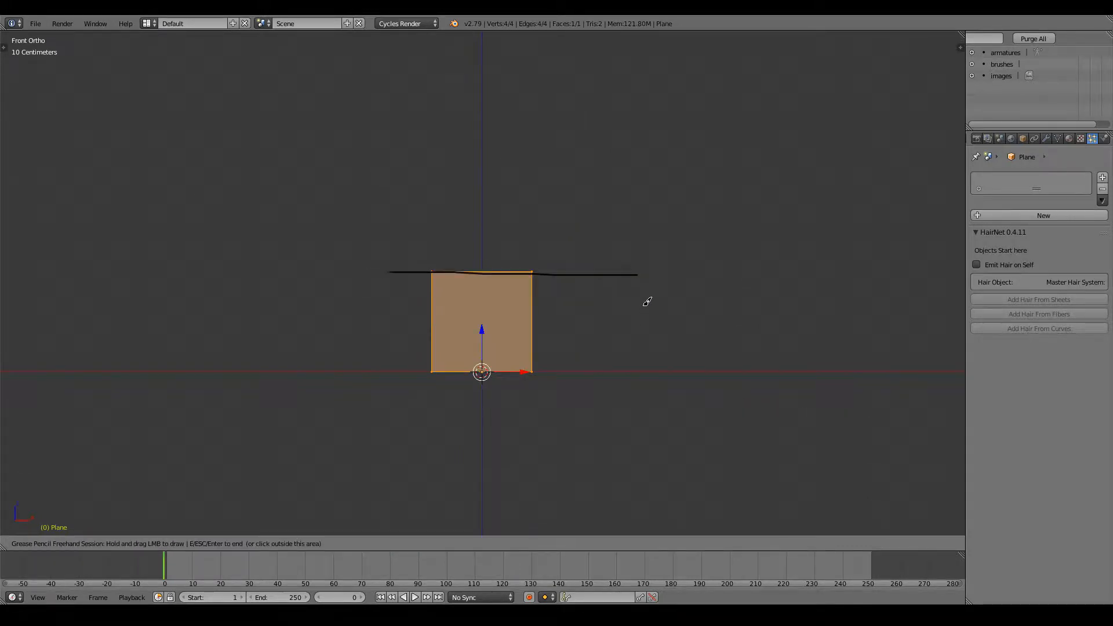
mouse_move(648, 302)
right_down()
mouse_move(676, 273)
mouse_move(646, 273)
mouse_move(668, 299)
right_up()
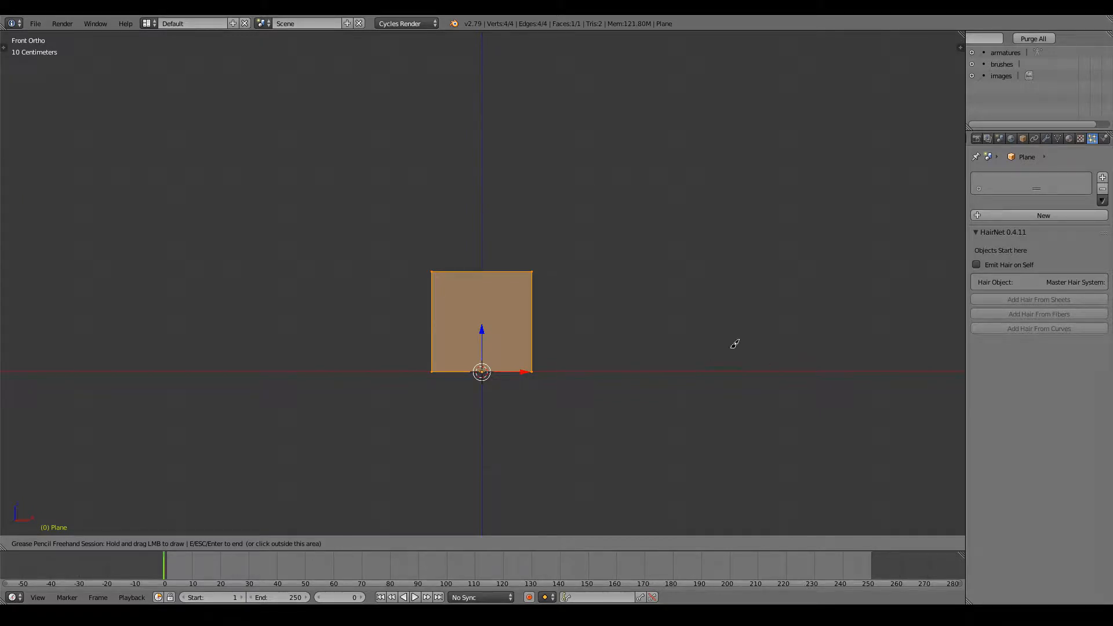
key(Escape)
Step: Scale the plane along X into a narrow vertical strip about one fifth of its width
key(s)
key(x)
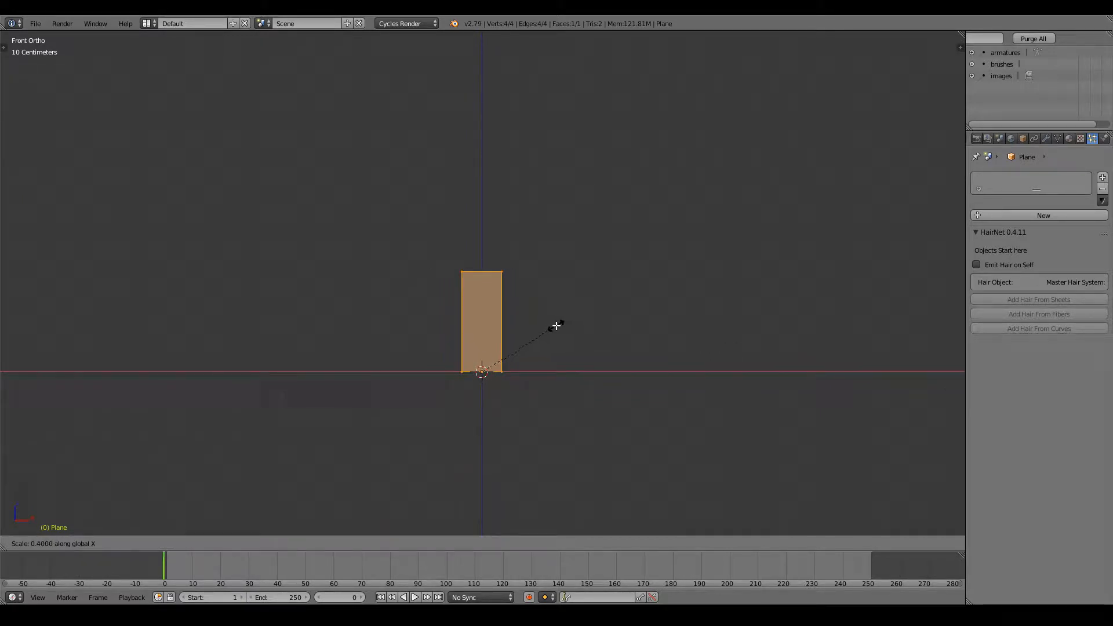
click(503, 327)
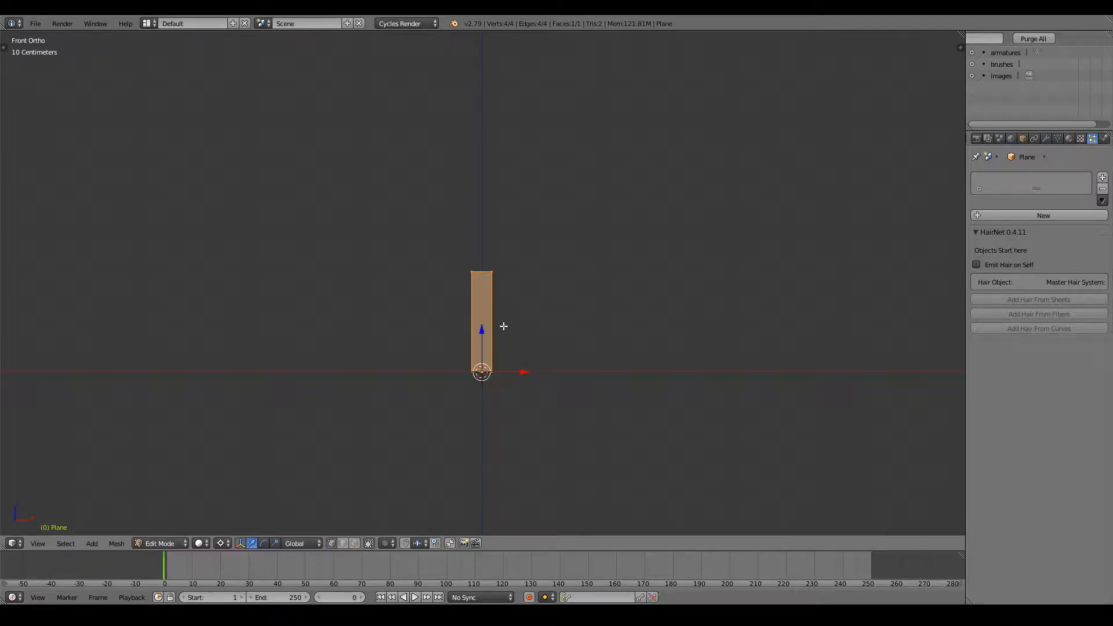
Step: Extrude the strip's top edge straight up to add a second segment as tall as the first
shift+scroll(537, 304, up, 2)
scroll(507, 310, up, 3)
key(Tab)
shift+click(499, 314)
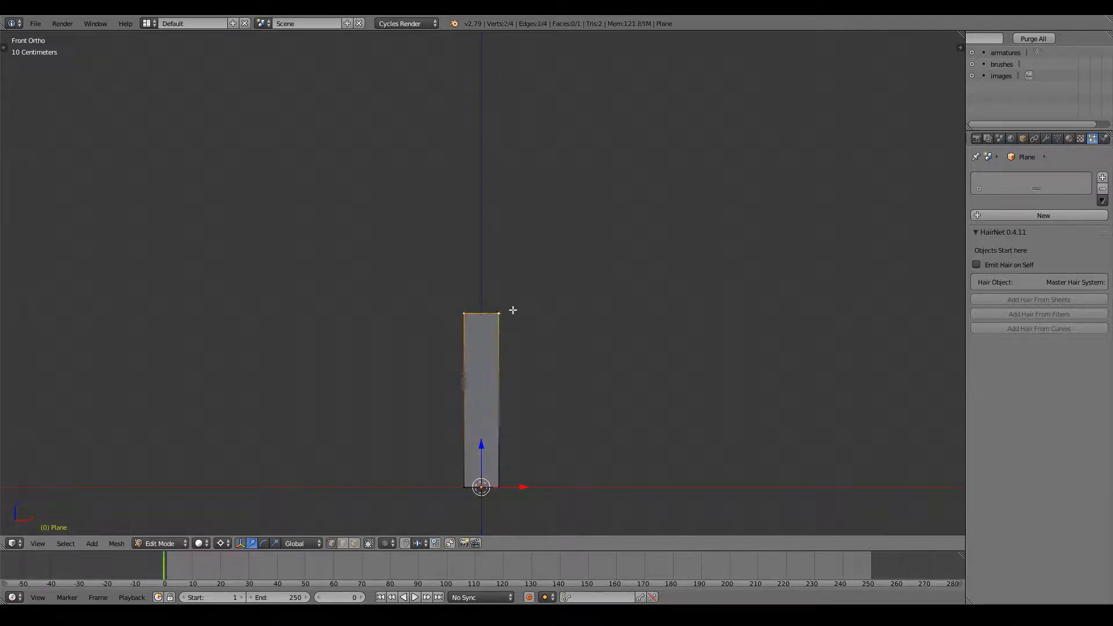
scroll(512, 311, down, 4)
key(e)
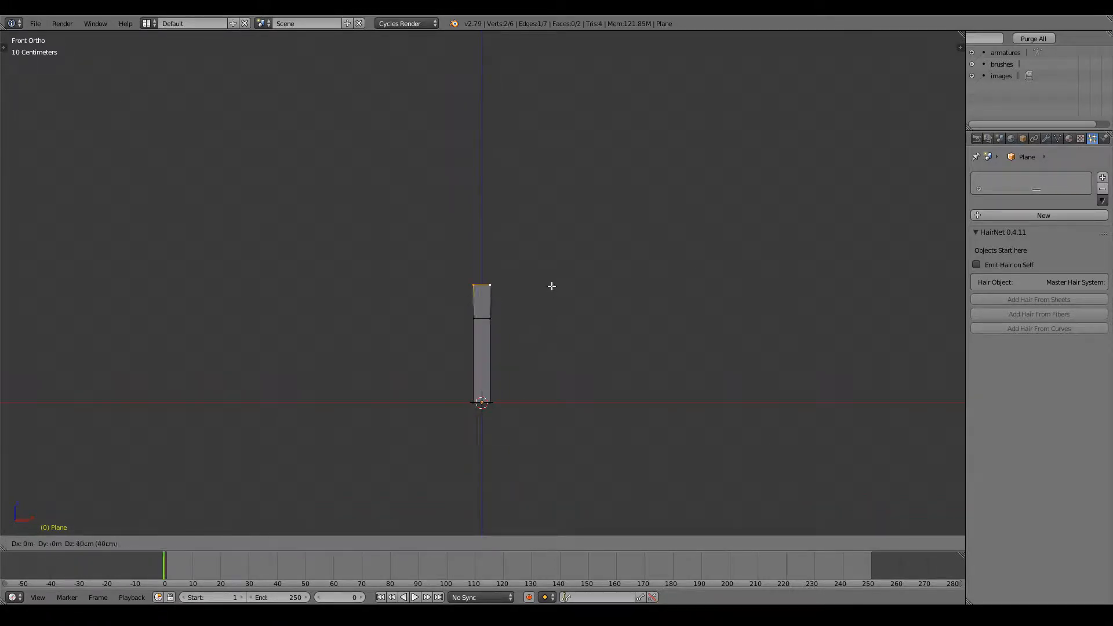
click(547, 243)
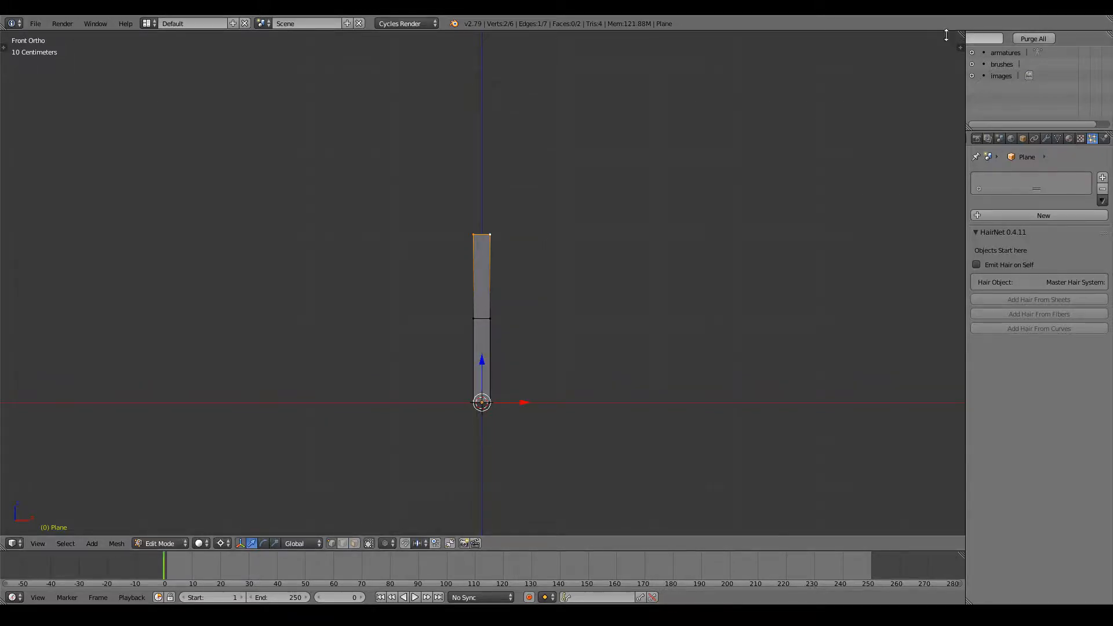
Step: Split the 3D view into two areas and turn the new one into a UV/Image Editor
drag(959, 35, 541, 174)
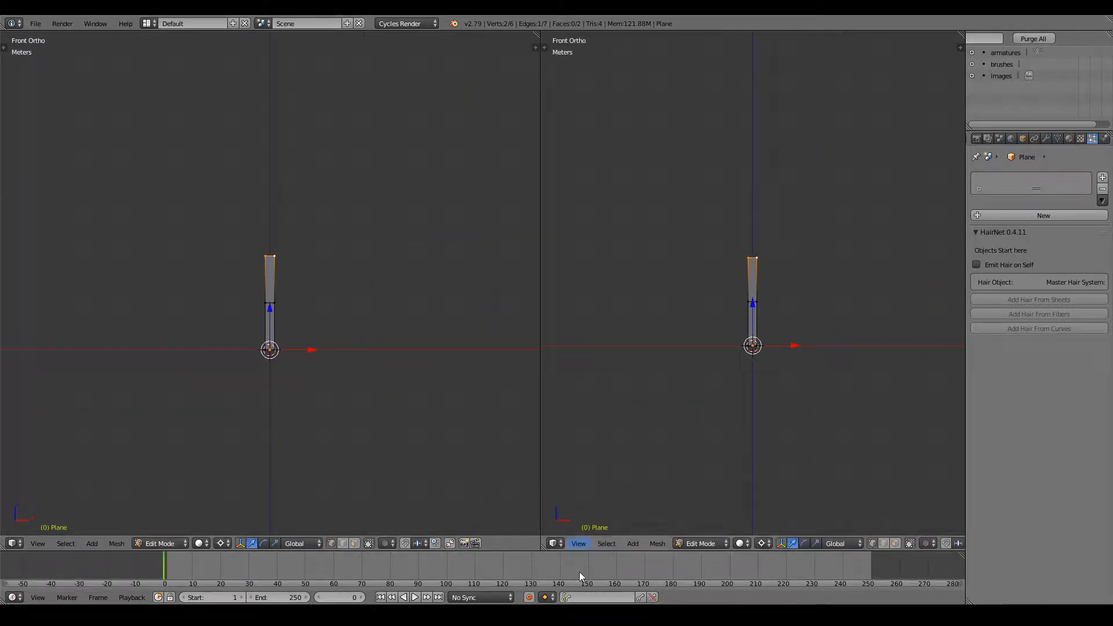
click(557, 544)
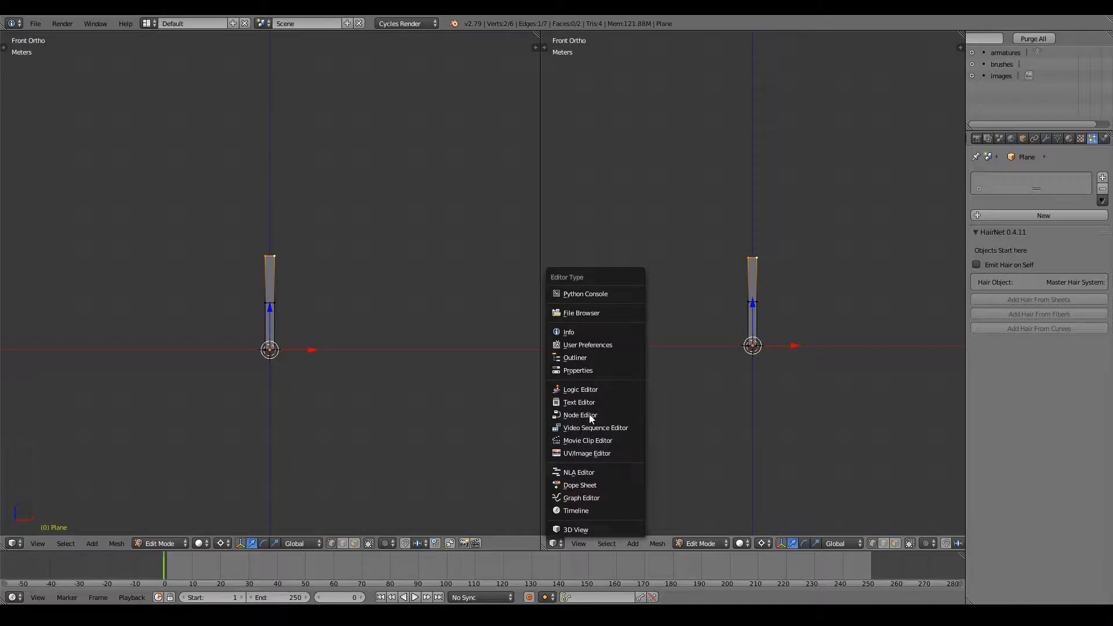
click(590, 453)
Step: Scale the whole strip along X to about 1.5 times its width
key(a)
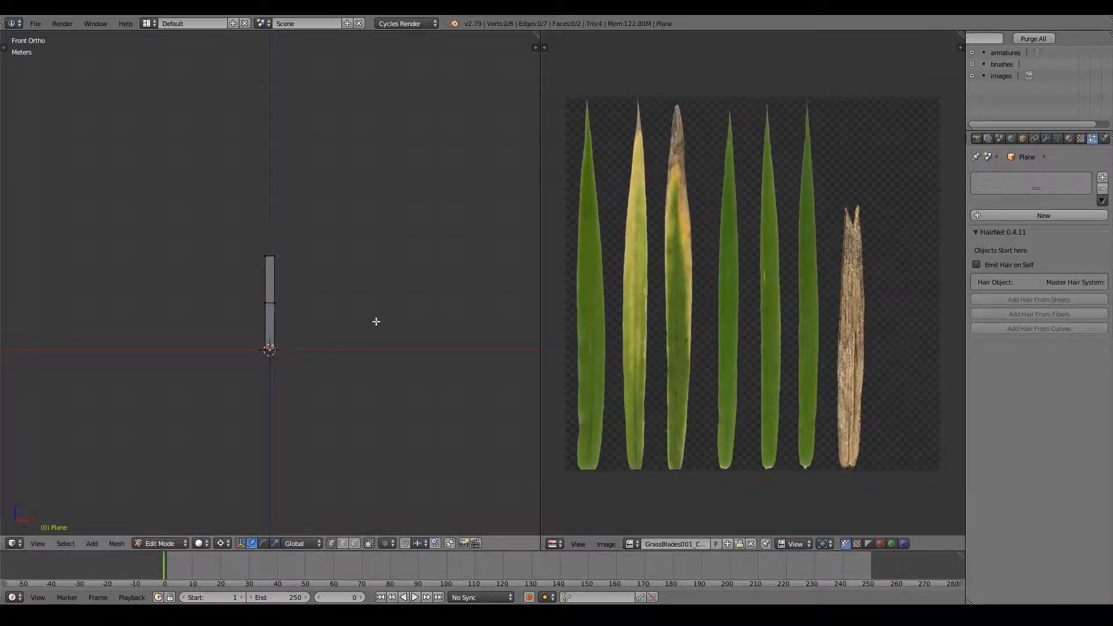
key(a)
key(s)
key(x)
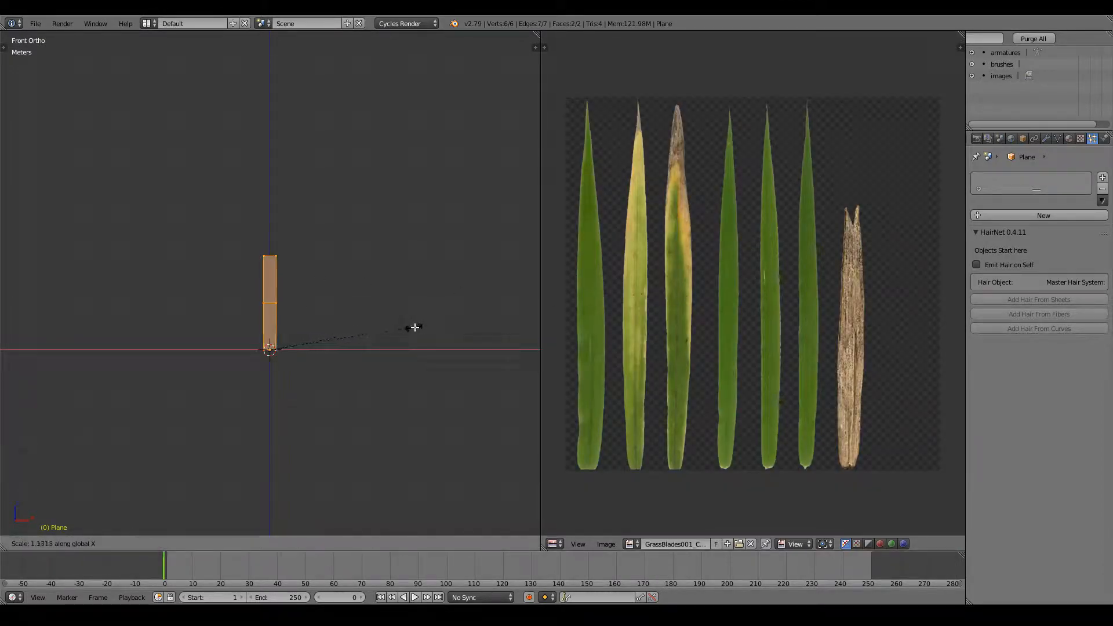
click(429, 325)
Step: Extrude the strip's top edge upward twice, giving four stacked segments of equal height
scroll(256, 236, up, 2)
key(a)
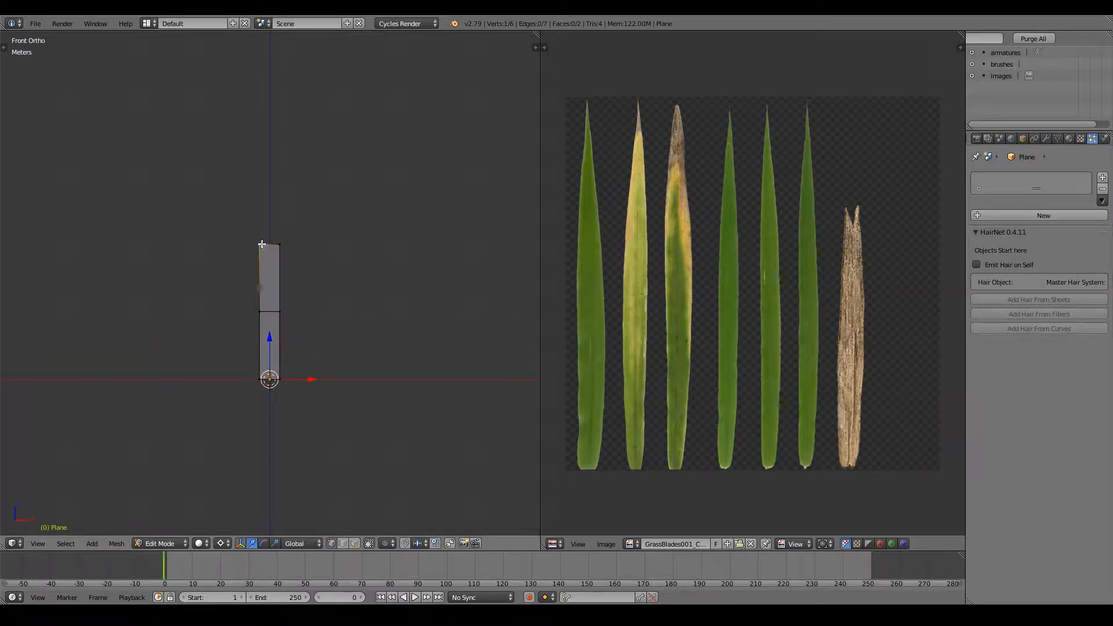
right_click(284, 247)
right_click(266, 246)
key(e)
click(377, 268)
shift+middle_drag(378, 269, 407, 338)
key(e)
click(415, 291)
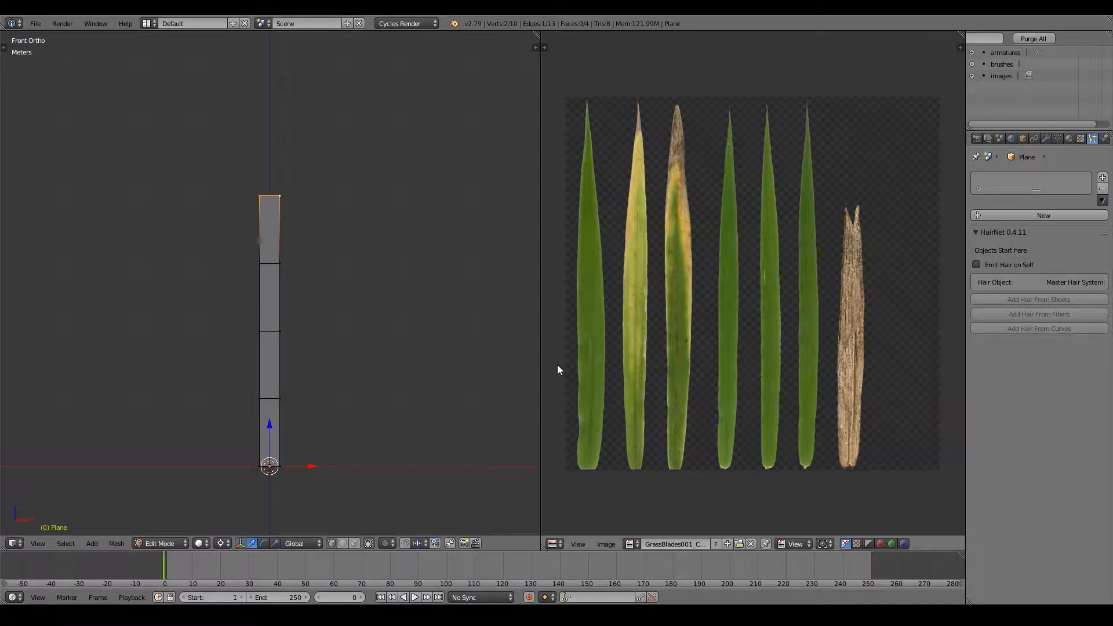
Step: Taper the top segment by scaling its upper edge inward along X, and leave Edit Mode
key(s)
key(x)
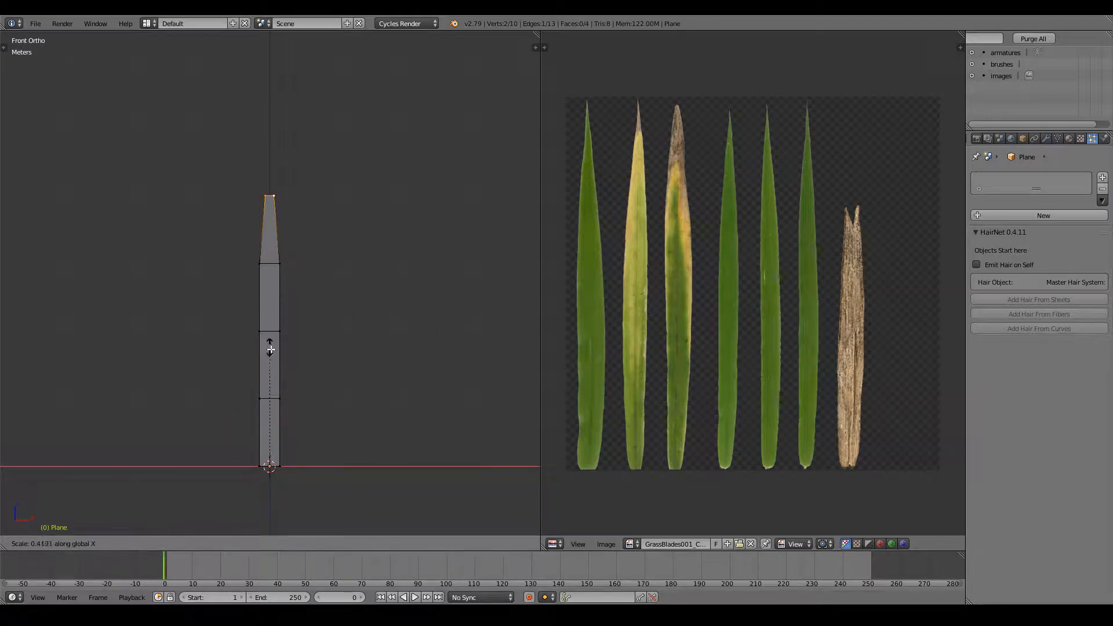
click(282, 386)
key(Tab)
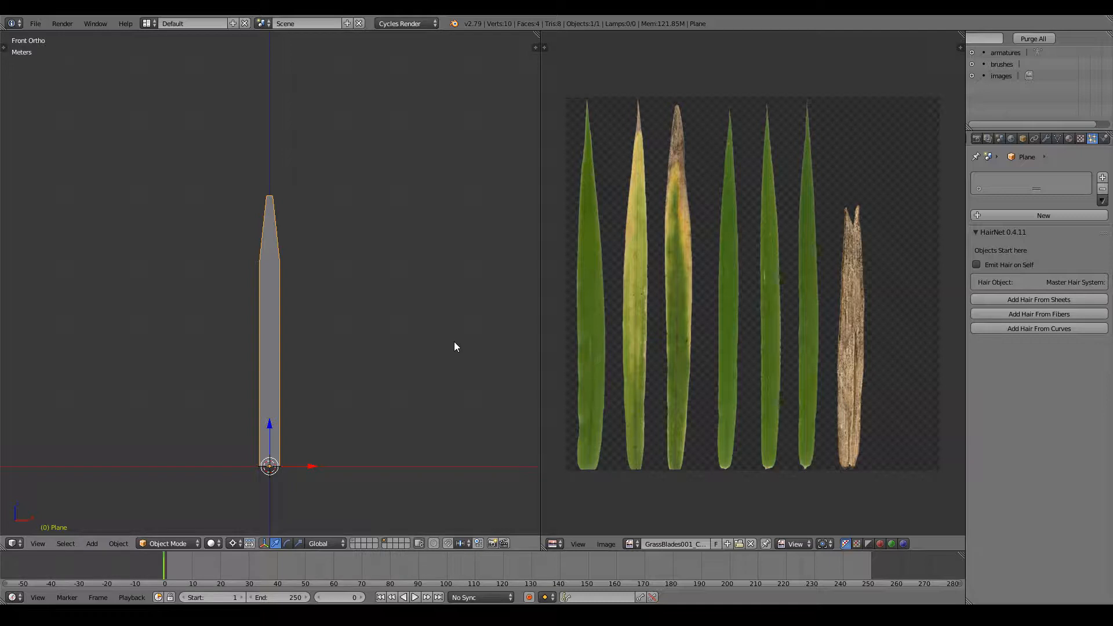
Step: Select the entire blade mesh in Edit Mode and UV unwrap it over the GrassBlades001 image
shift+scroll(454, 346, down, 2)
key(Tab)
key(a)
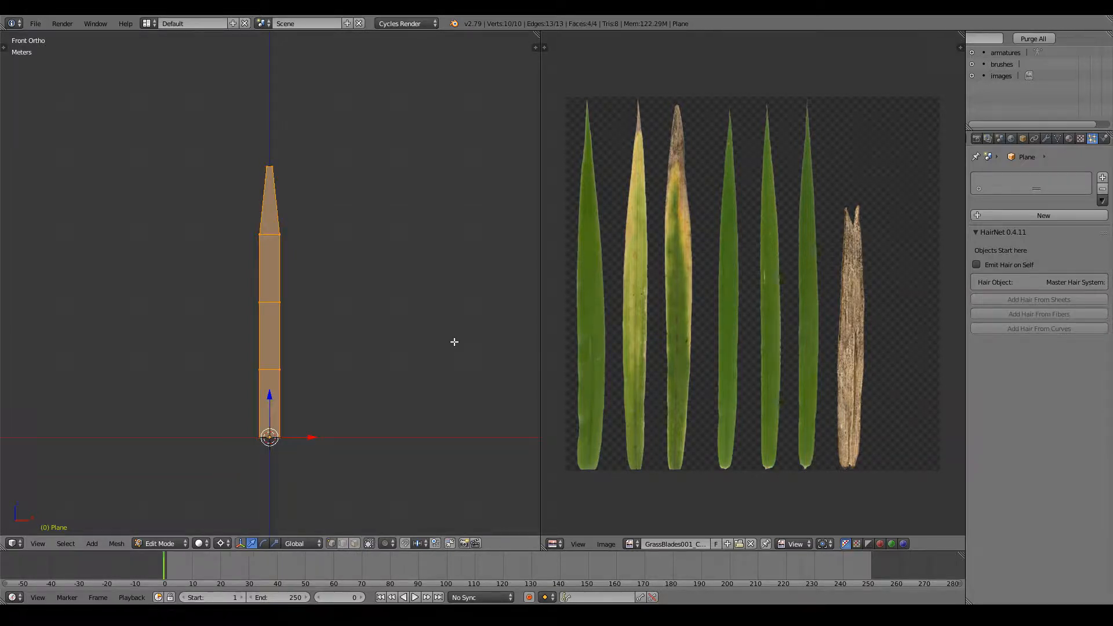
key(u)
click(454, 342)
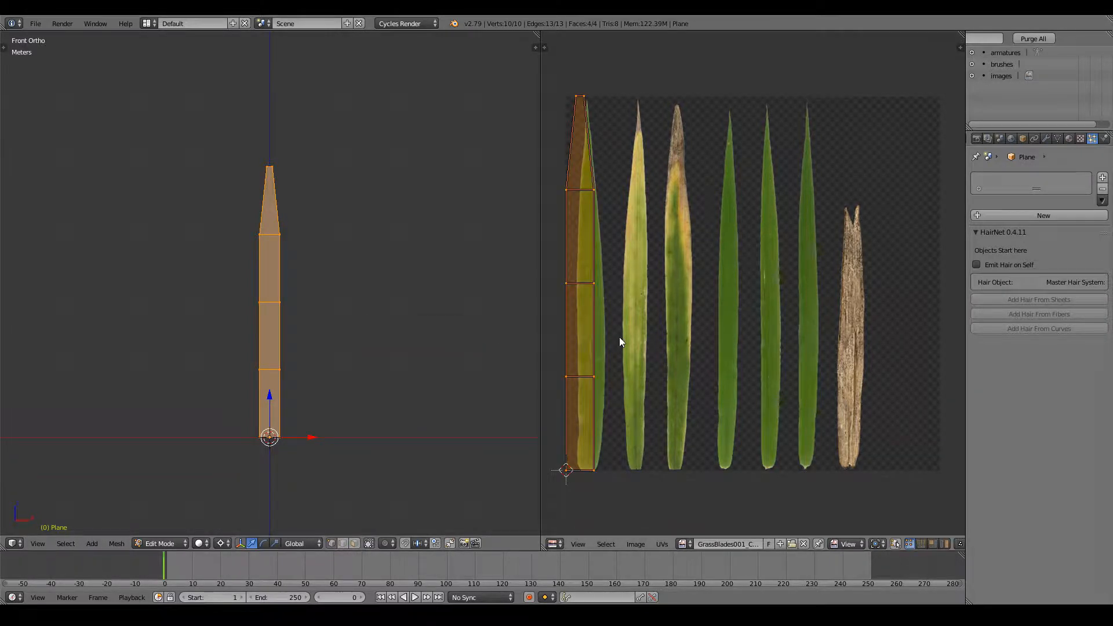
Step: Move the two lowest UV vertices onto the corners of the first grass blade's base in the texture
scroll(619, 342, up, 2)
middle_drag(645, 274, 743, 105)
scroll(642, 364, up, 1)
right_click(609, 366)
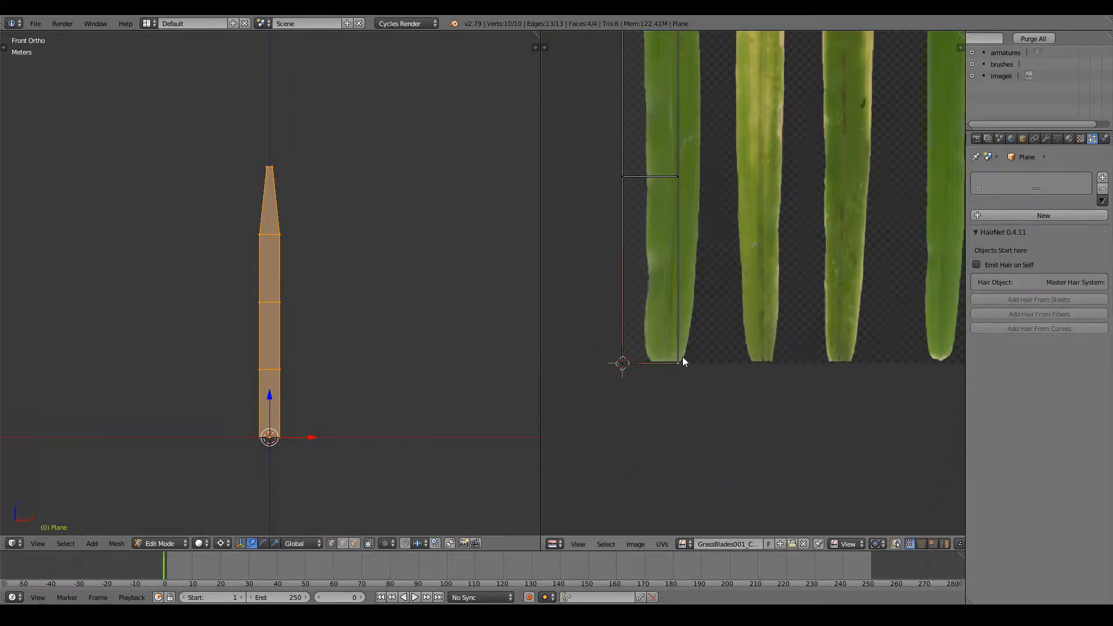
key(g)
key(x)
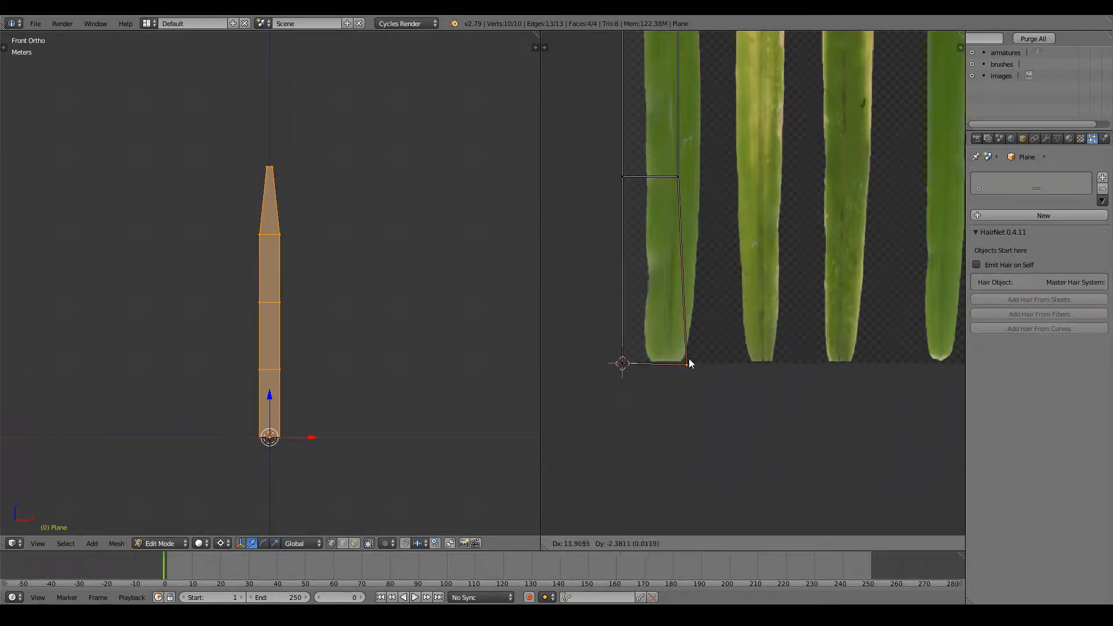
click(693, 356)
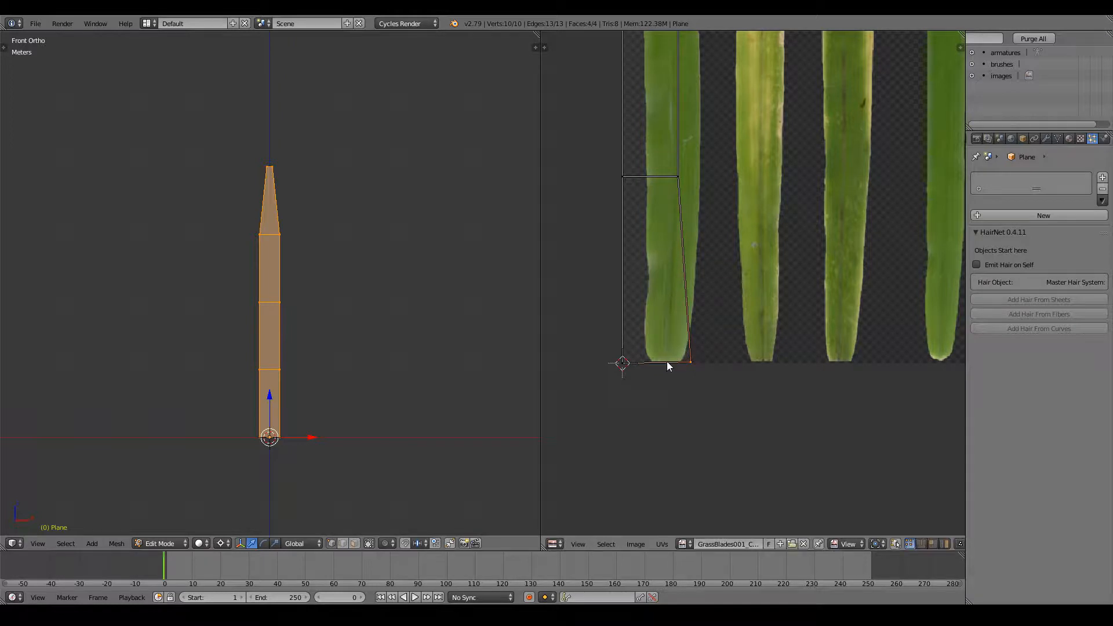
key(g)
click(653, 360)
right_click(689, 360)
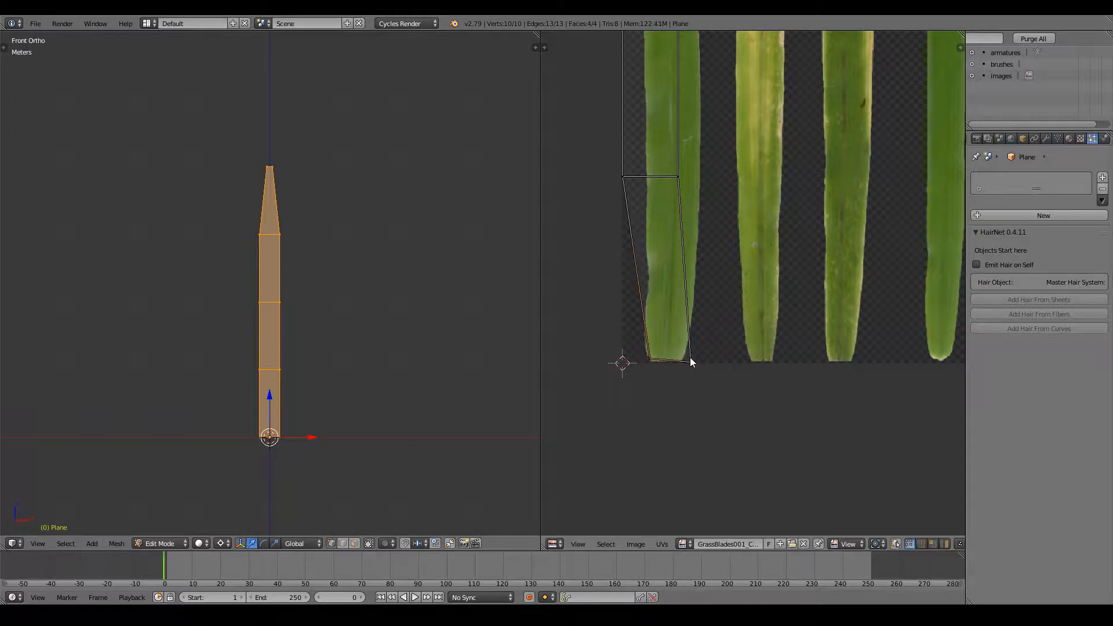
key(g)
click(674, 355)
Step: Move the second row of UV vertices onto both edges of the first grass blade
middle_drag(712, 253, 719, 319)
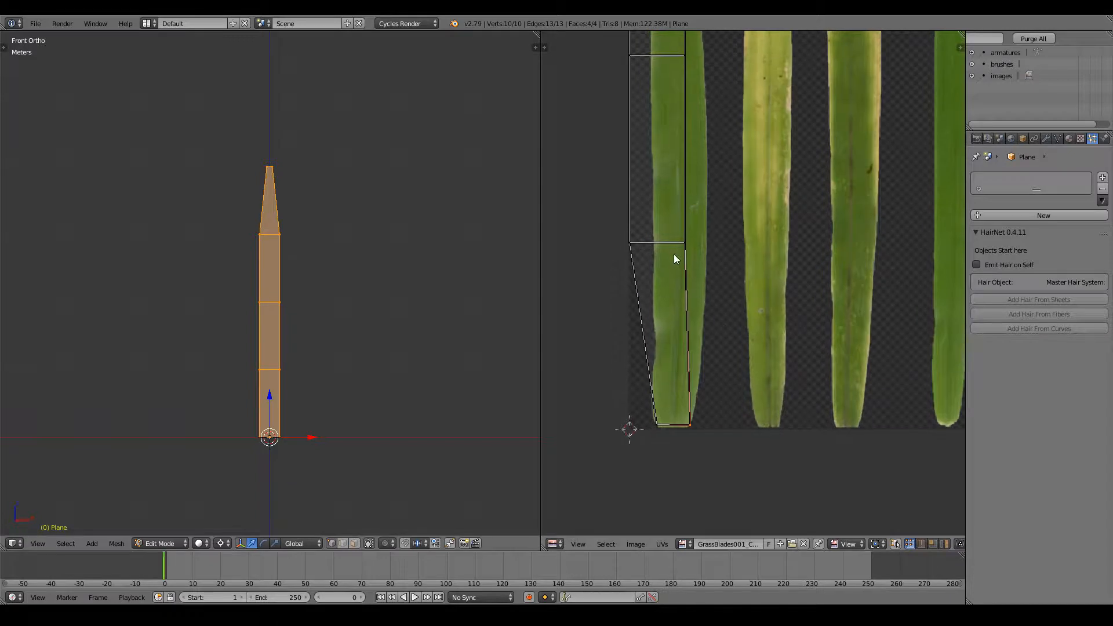
shift+right_click(631, 244)
key(g)
click(674, 248)
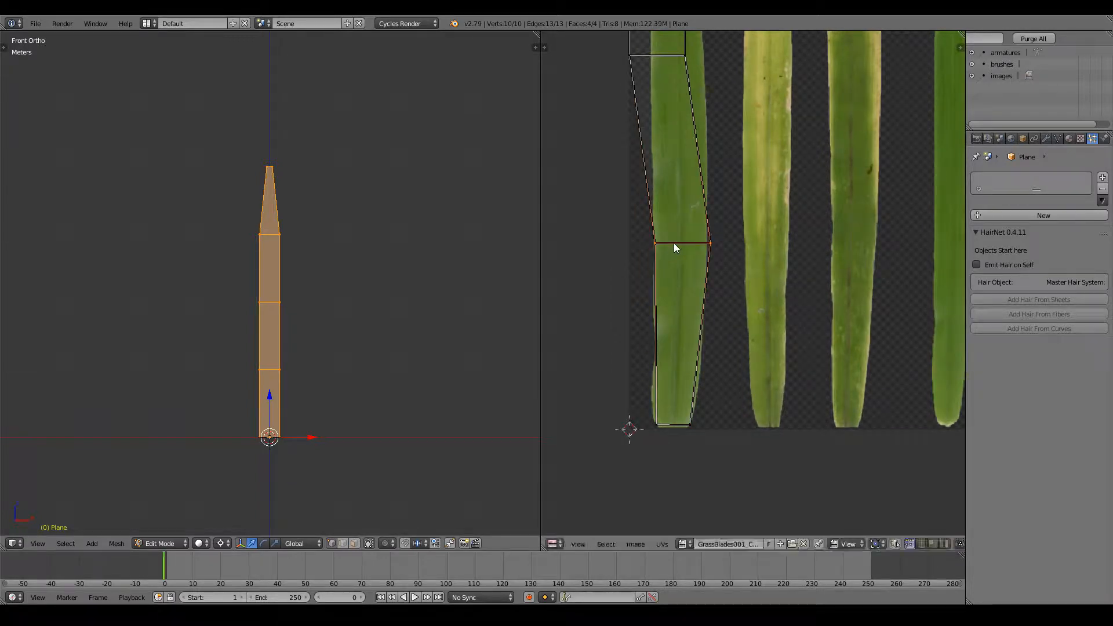
right_click(705, 245)
key(g)
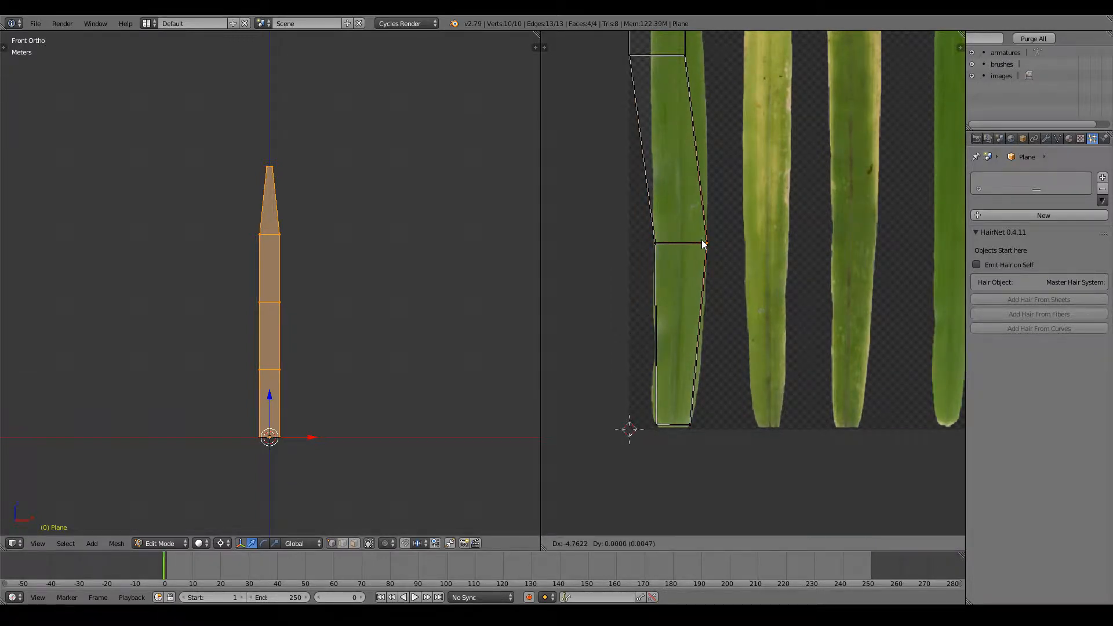
click(701, 244)
Step: Fit the third and fourth rows of UV vertices to the first grass blade's edges
scroll(701, 244, up, 2)
key(g)
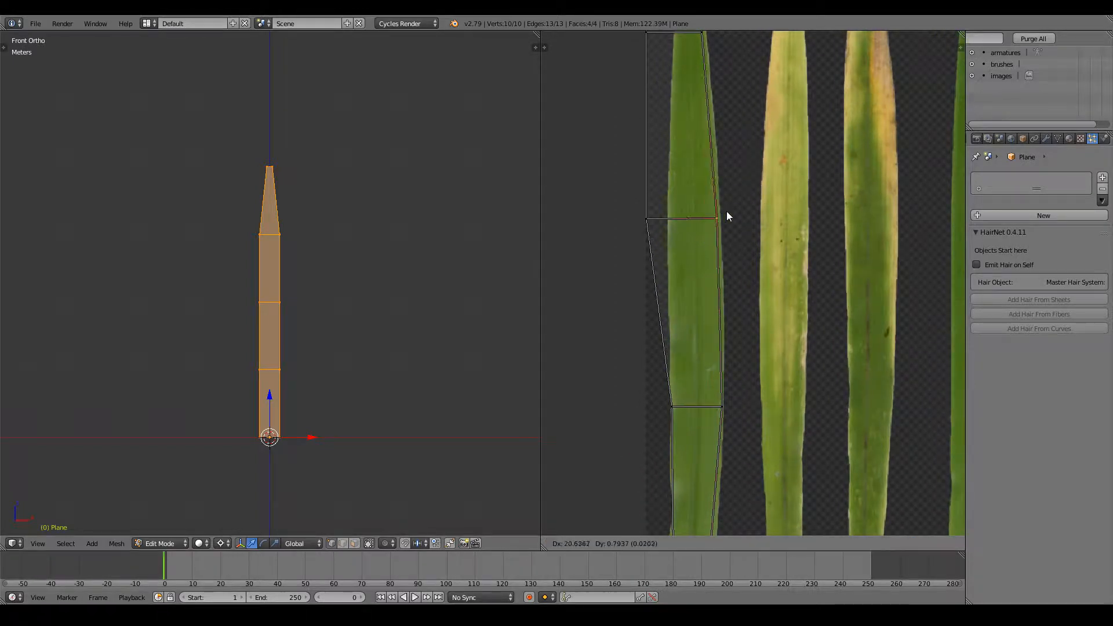
click(729, 211)
right_click(658, 221)
key(g)
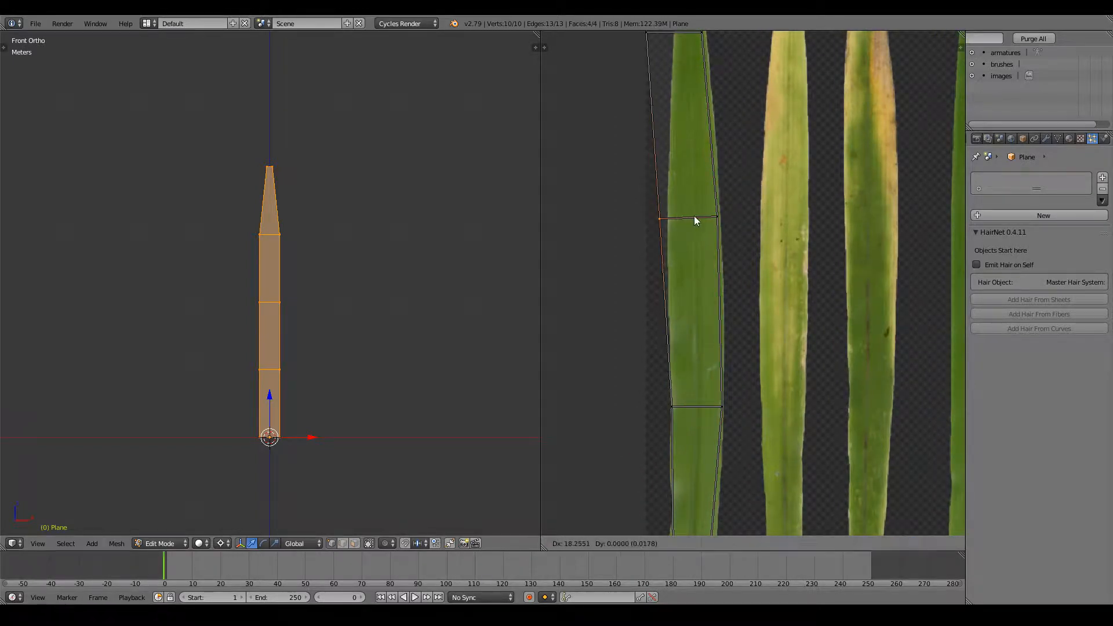
click(706, 220)
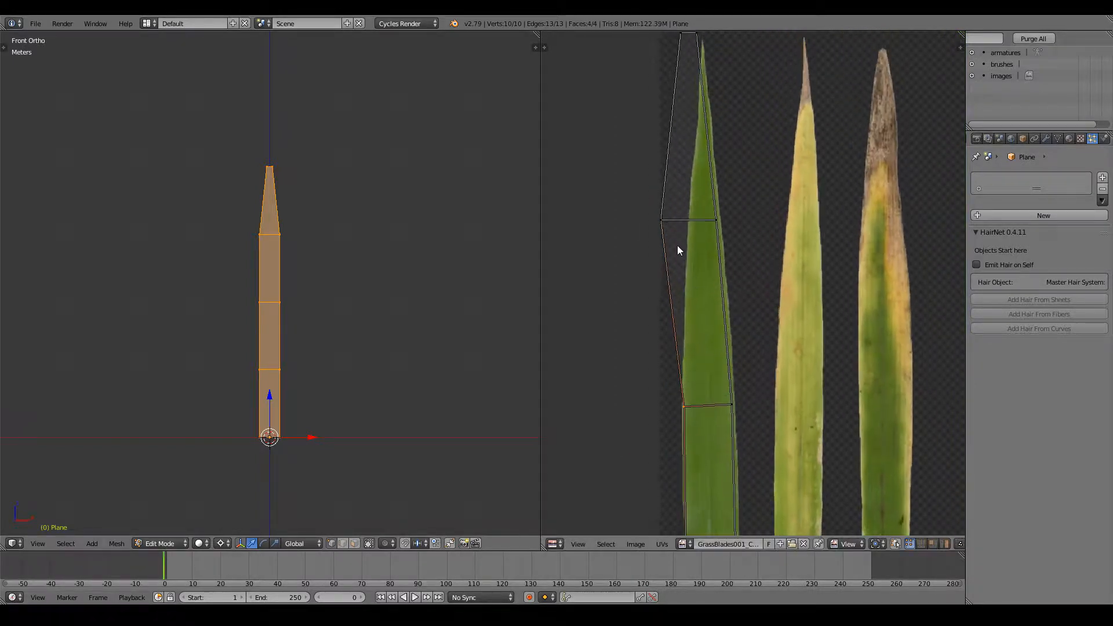
click(706, 224)
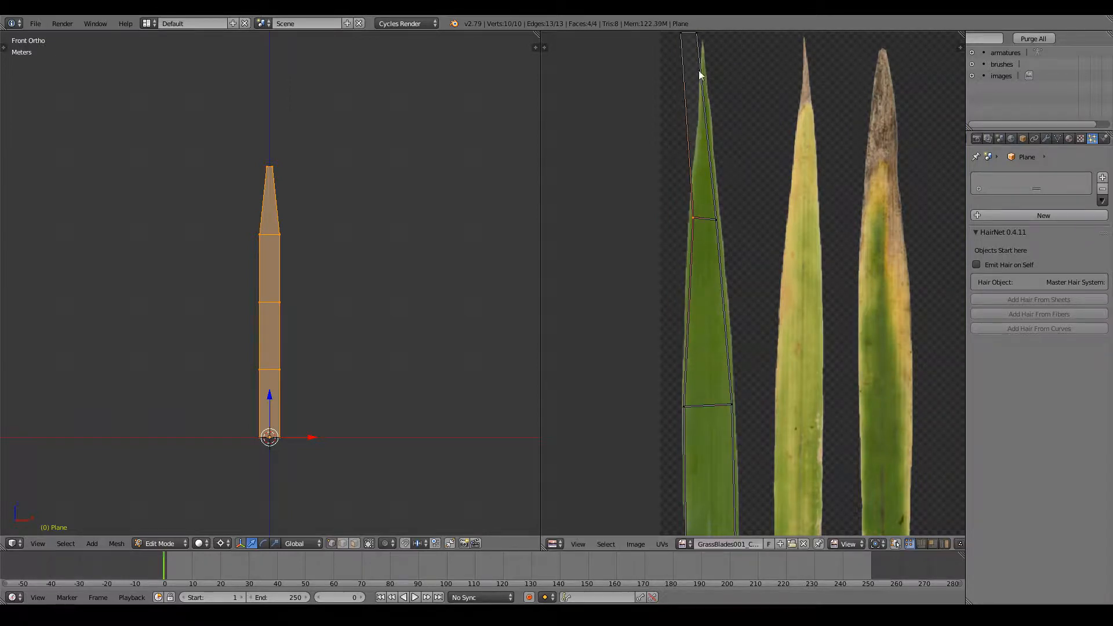
Step: Move both uppermost UV vertices together just below the tip of the first grass blade
right_click(699, 37)
key(g)
click(708, 54)
right_click(673, 25)
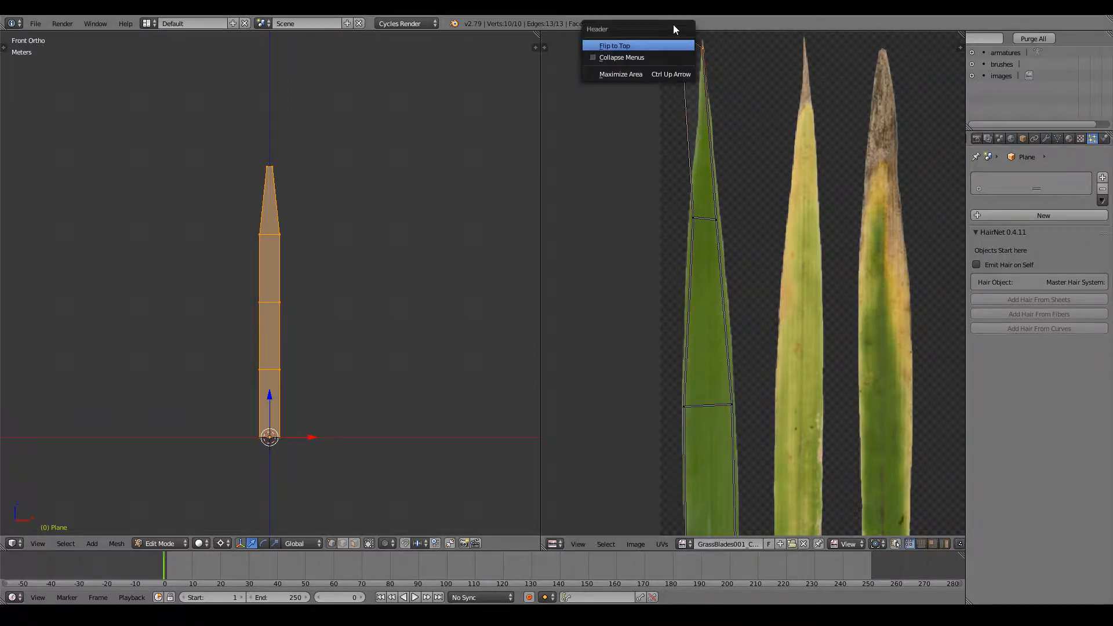
middle_drag(786, 114, 805, 278)
scroll(707, 199, up, 5)
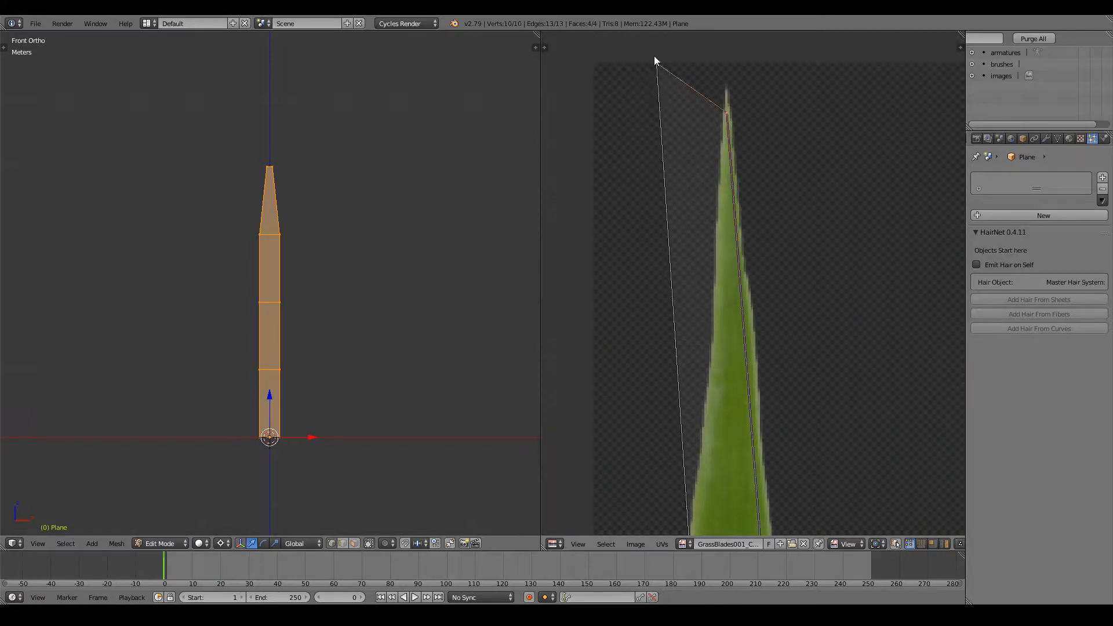
key(g)
click(743, 130)
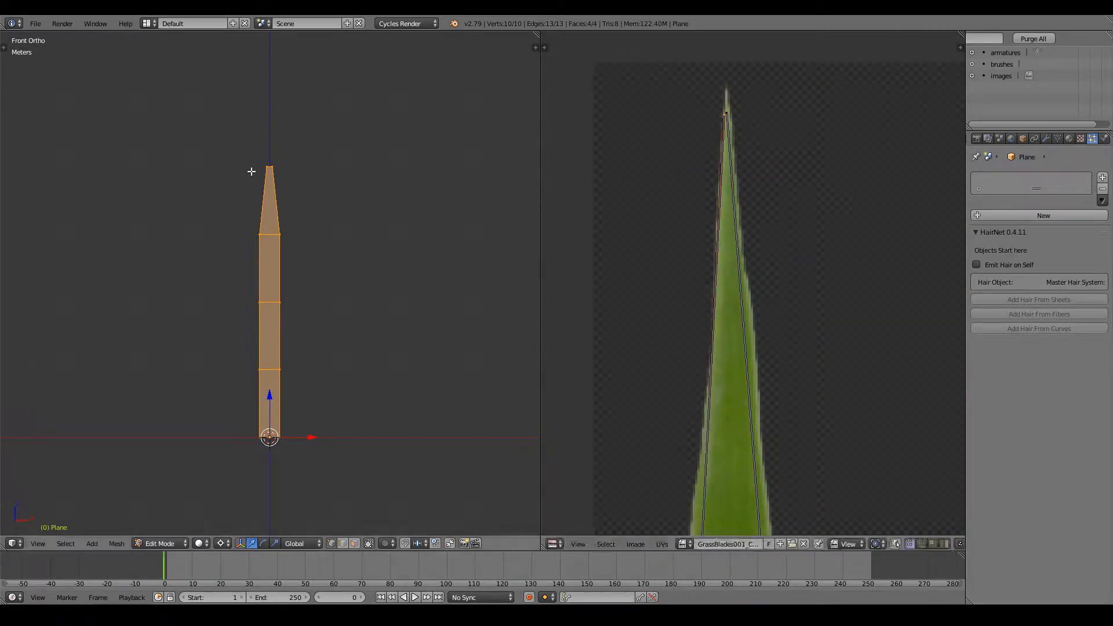
Step: Merge the two top vertices of the blade mesh into a single point
right_click(255, 167)
key(w)
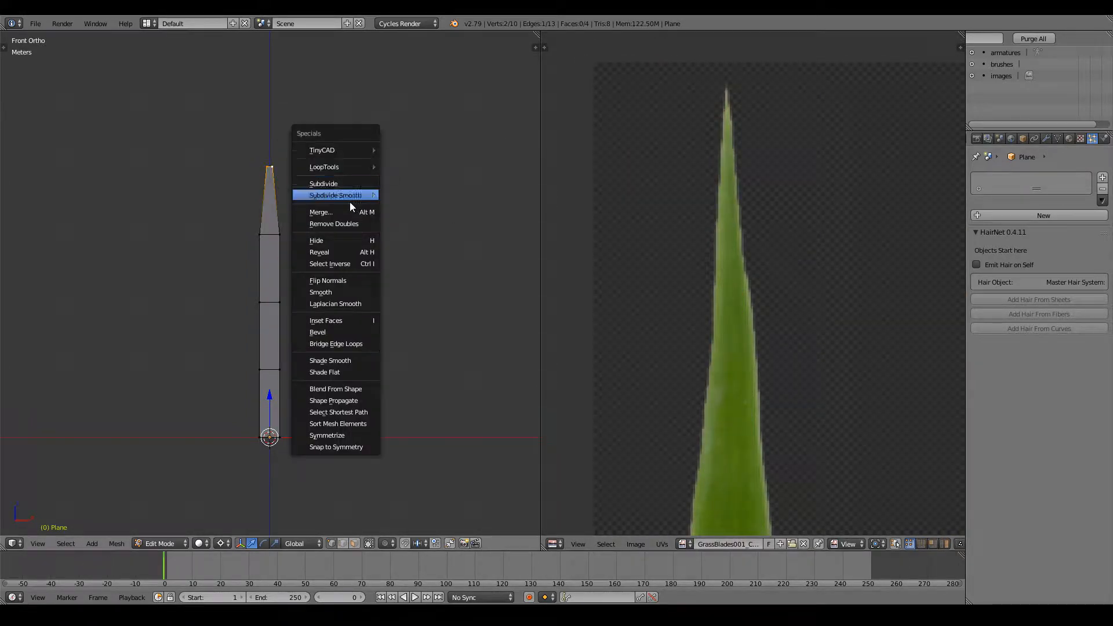
click(308, 218)
click(339, 241)
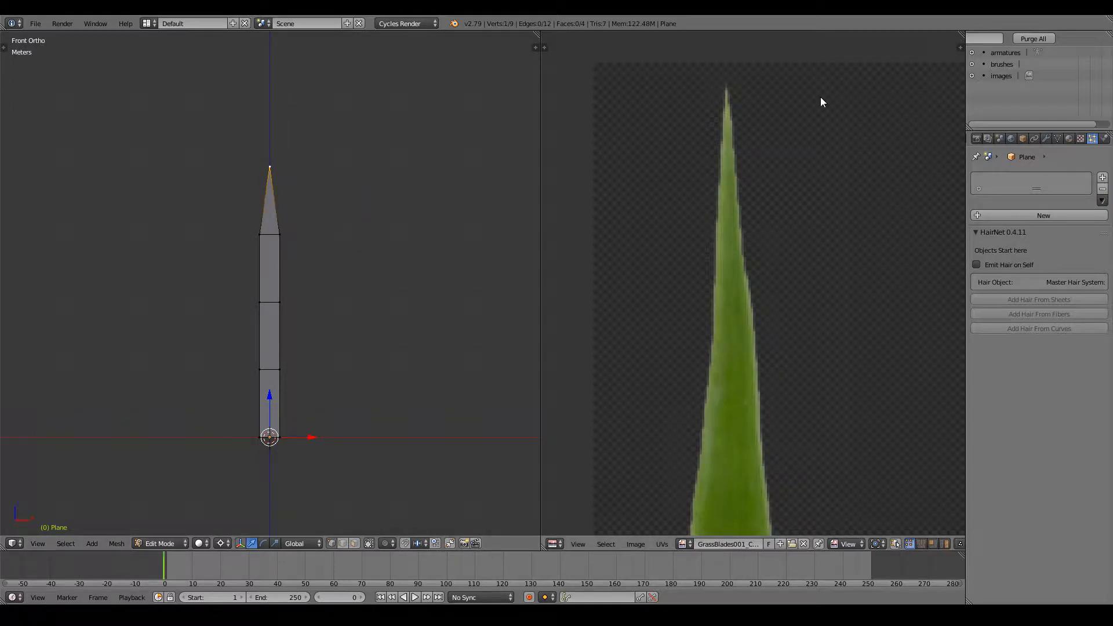
Step: Reselect the whole mesh and center the merged tip's UV vertex within the point of the texture's grass blade
key(a)
key(a)
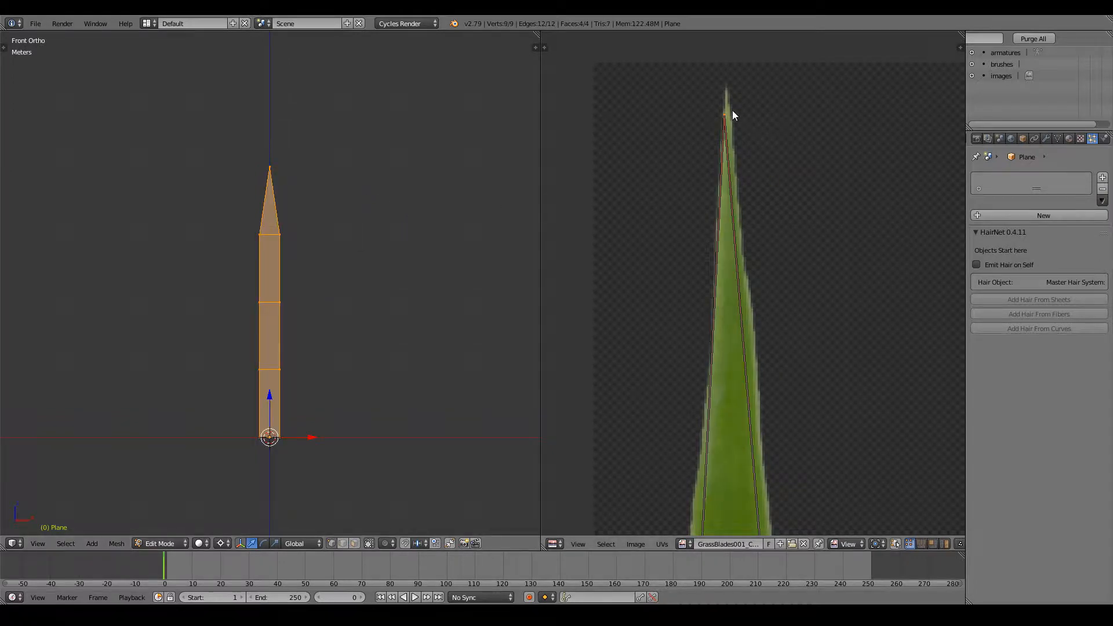
key(g)
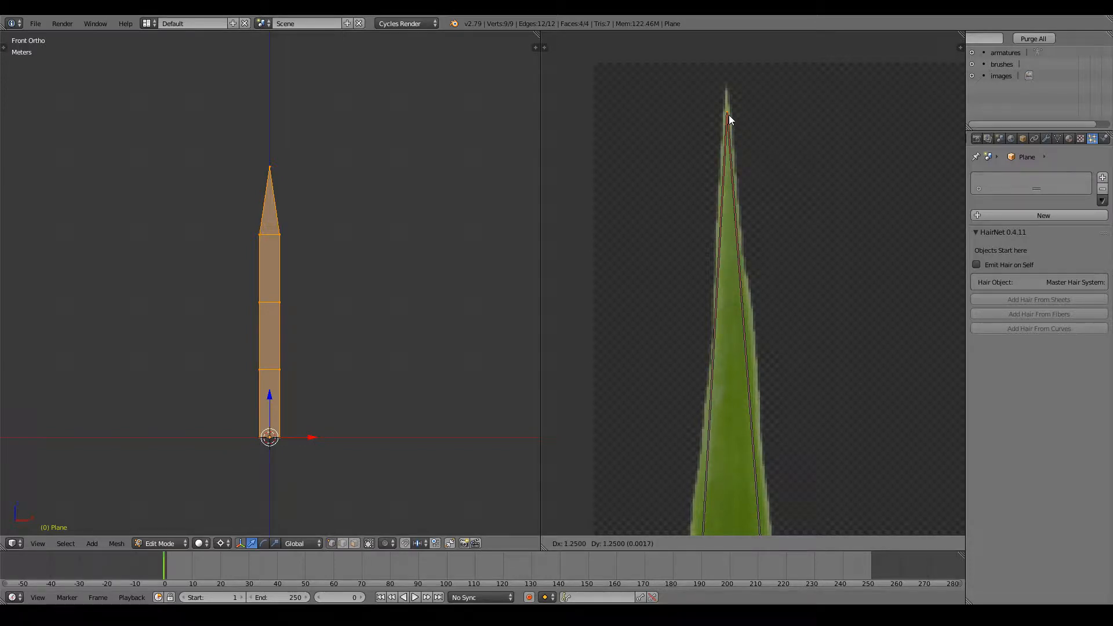
click(729, 115)
scroll(777, 202, down, 2)
scroll(797, 290, up, 4)
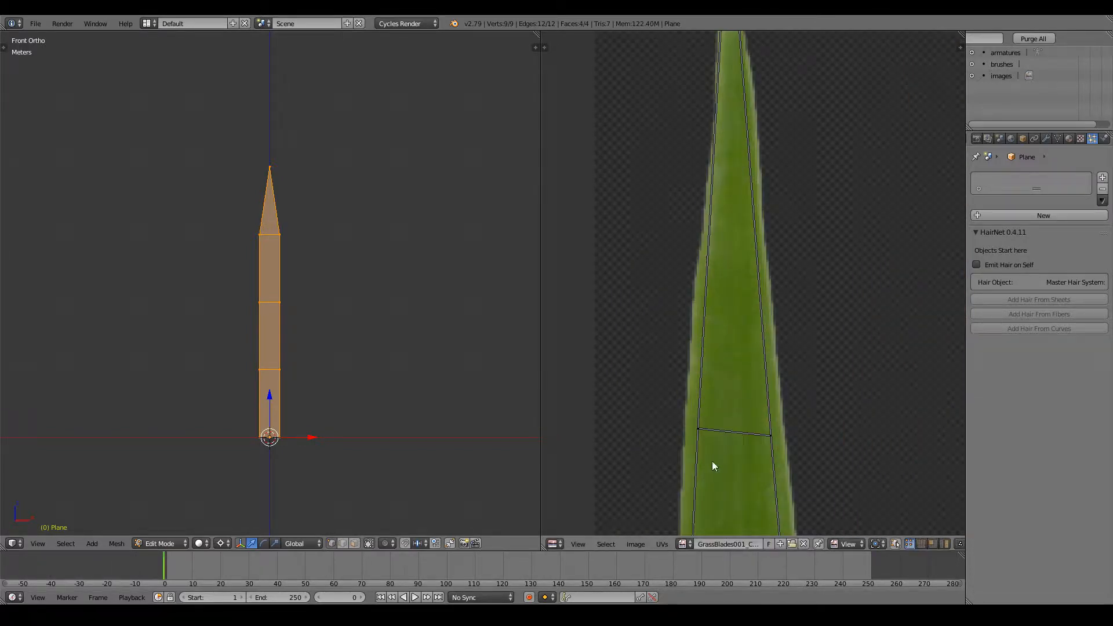
Step: Subdivide the right slanted edge of the blade mesh's tip triangle once
key(a)
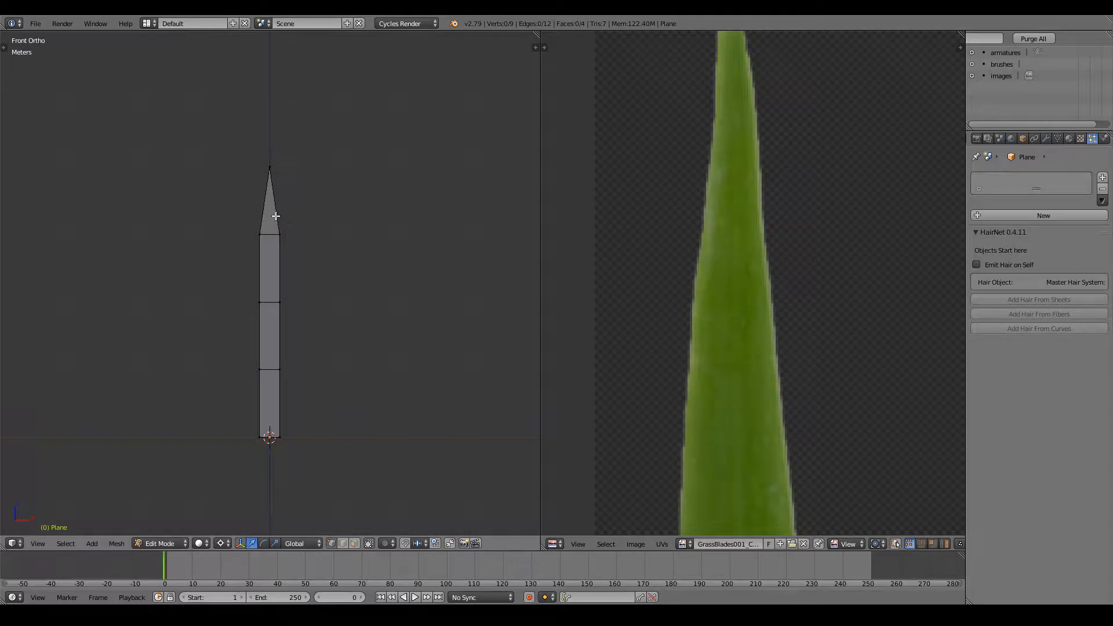
scroll(275, 216, up, 3)
right_click(289, 182)
shift+right_click(284, 43)
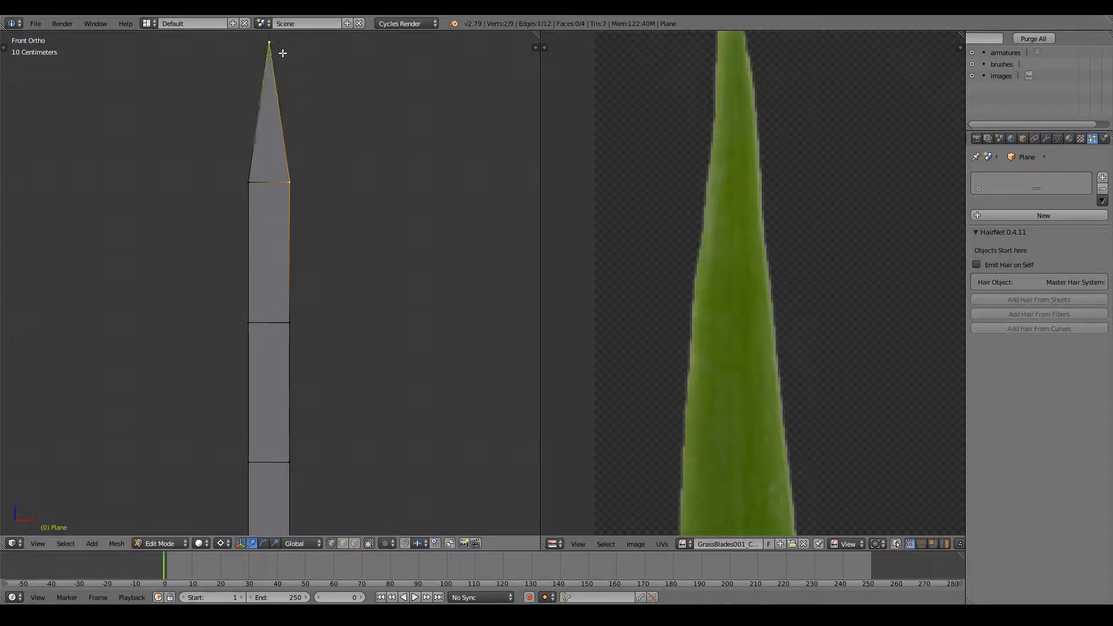
scroll(282, 53, down, 8)
middle_drag(282, 53, 327, 221)
key(KP_1)
shift+scroll(325, 222, up, 3)
key(w)
click(295, 158)
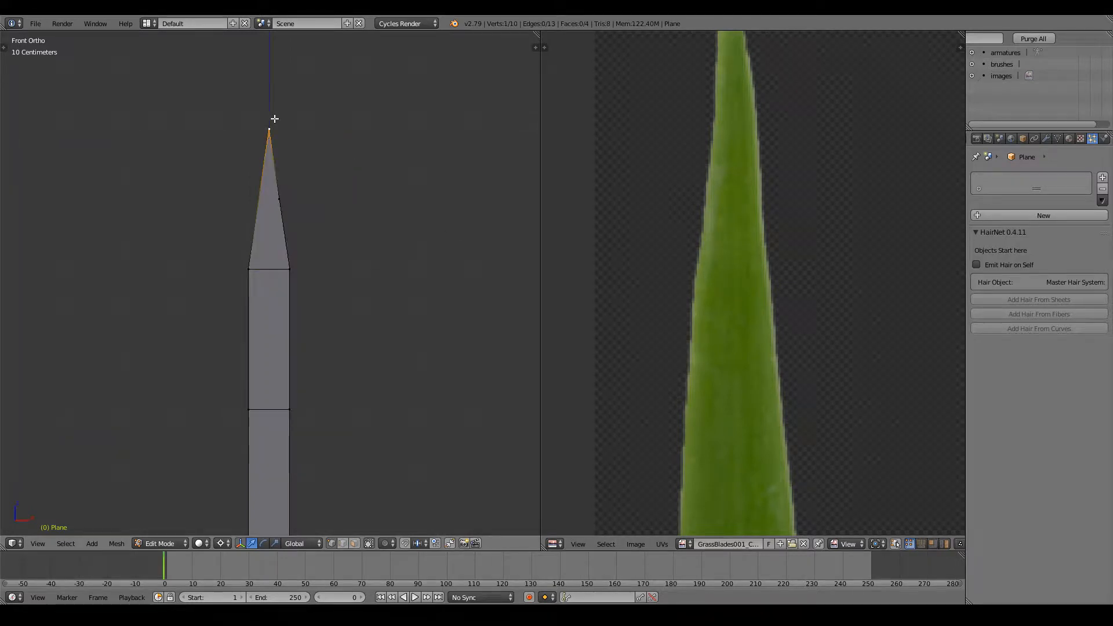
Step: Subdivide the left slanted edge of the blade mesh's tip triangle, connect both edge midpoints across, and select the whole mesh
shift+right_click(249, 258)
key(w)
click(332, 216)
shift+right_click(281, 196)
key(a)
key(a)
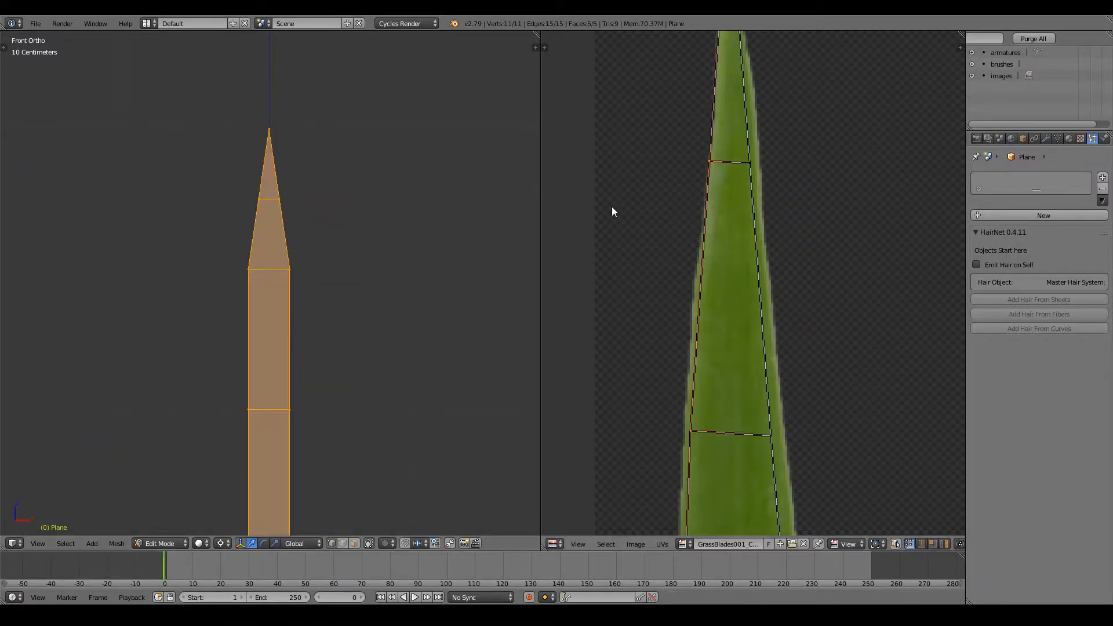
Step: Fit the new cross edge's two UV vertices and the right UV vertex of the cross edge below to the first blade's outline
right_click(750, 163)
key(g)
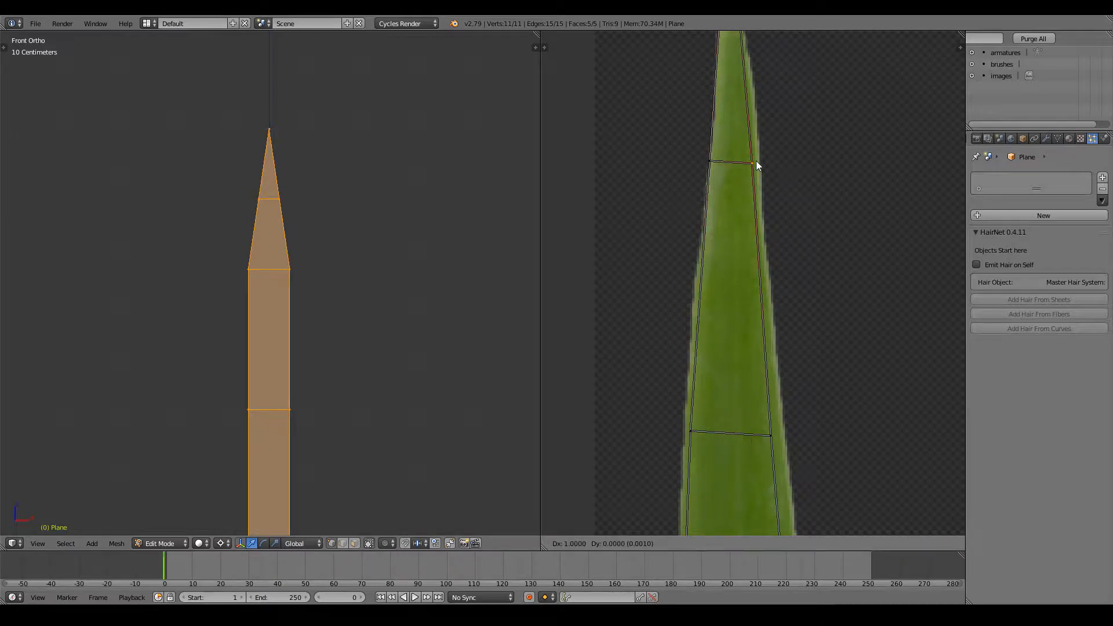
click(756, 162)
key(g)
click(780, 433)
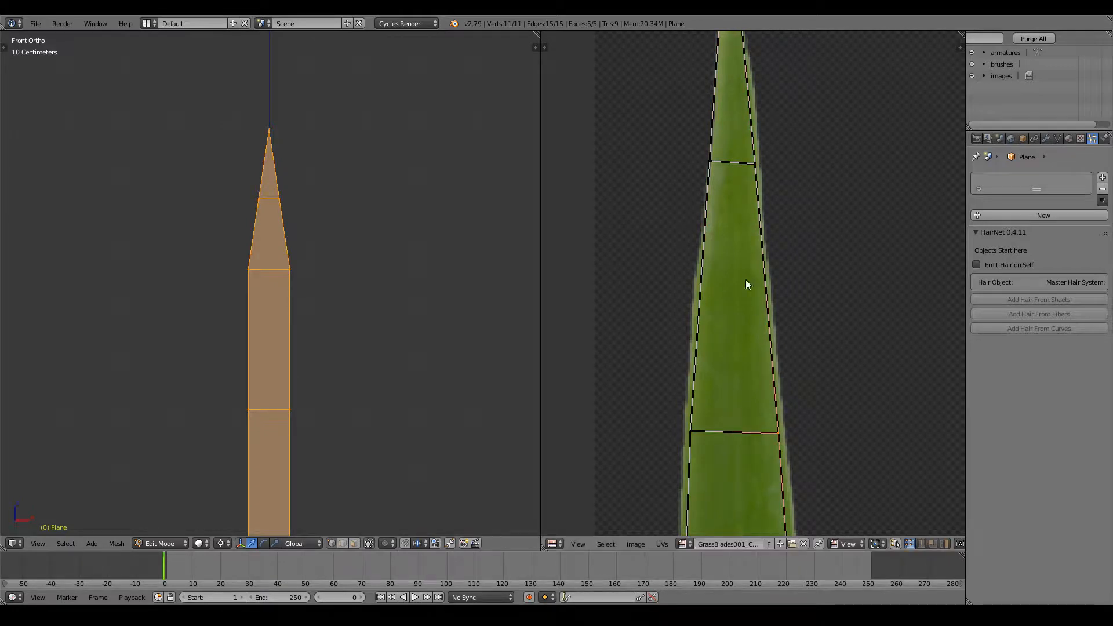
right_click(711, 168)
key(g)
click(717, 172)
scroll(721, 179, down, 3)
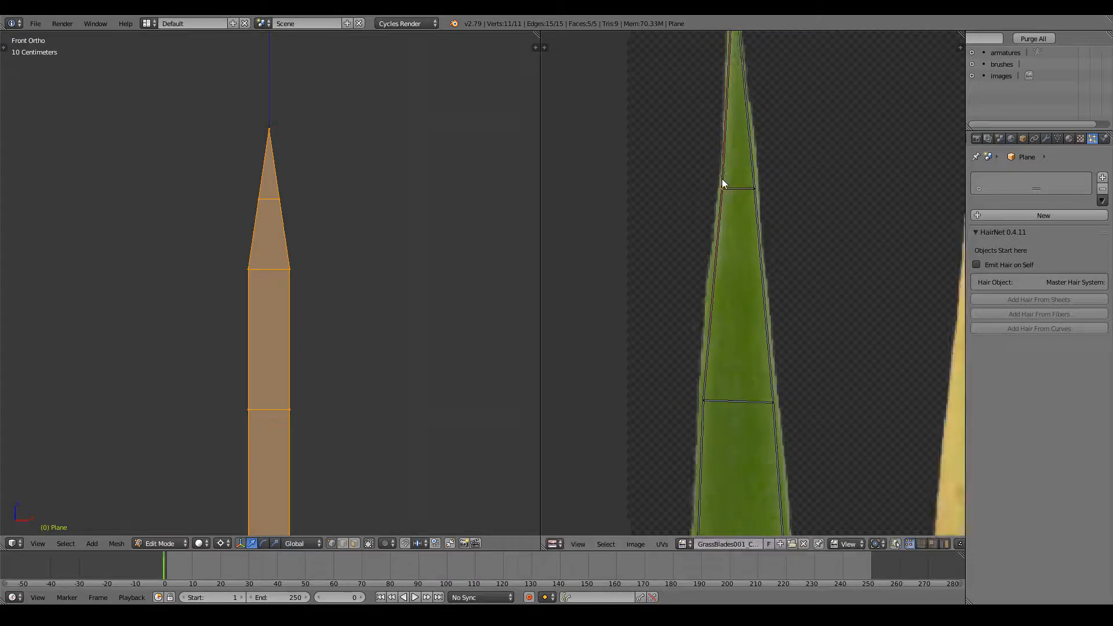
Step: Fit the UV vertices of the two lowest inner cross edges just inside the first blade's outline and reselect the entire UV layout
scroll(793, 282, up, 4)
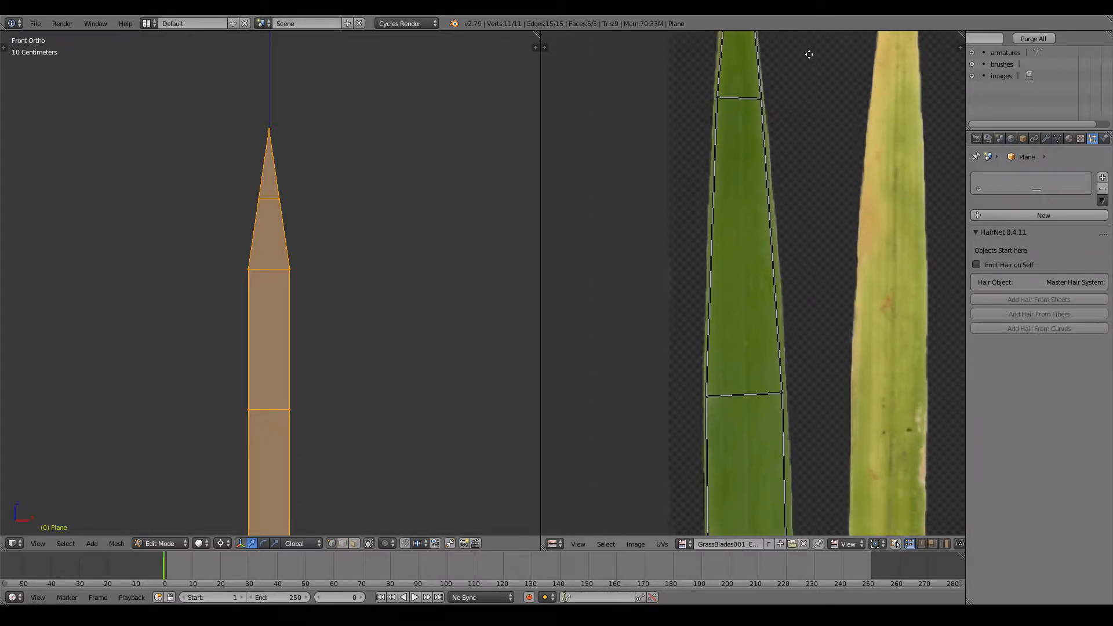
scroll(771, 313, down, 3)
scroll(797, 379, up, 4)
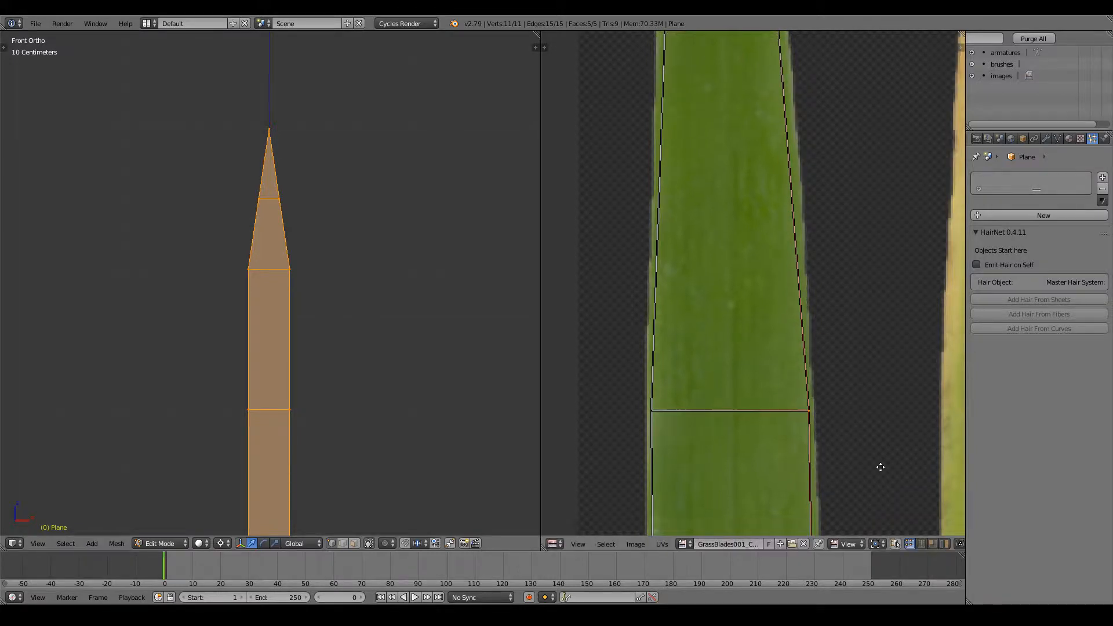
middle_drag(880, 467, 779, 307)
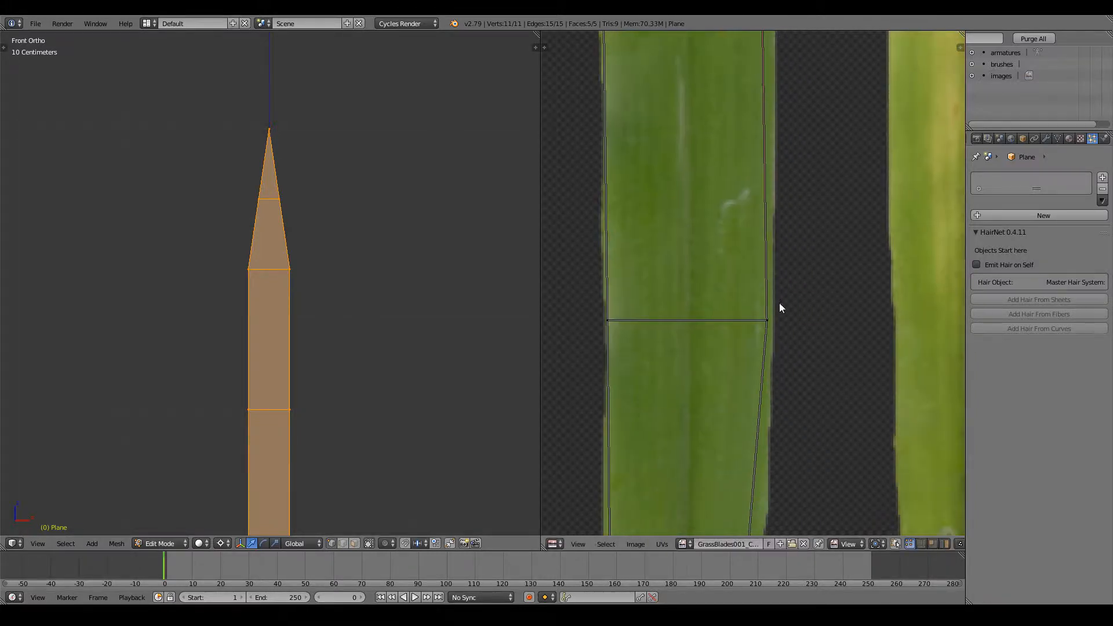
key(g)
click(775, 324)
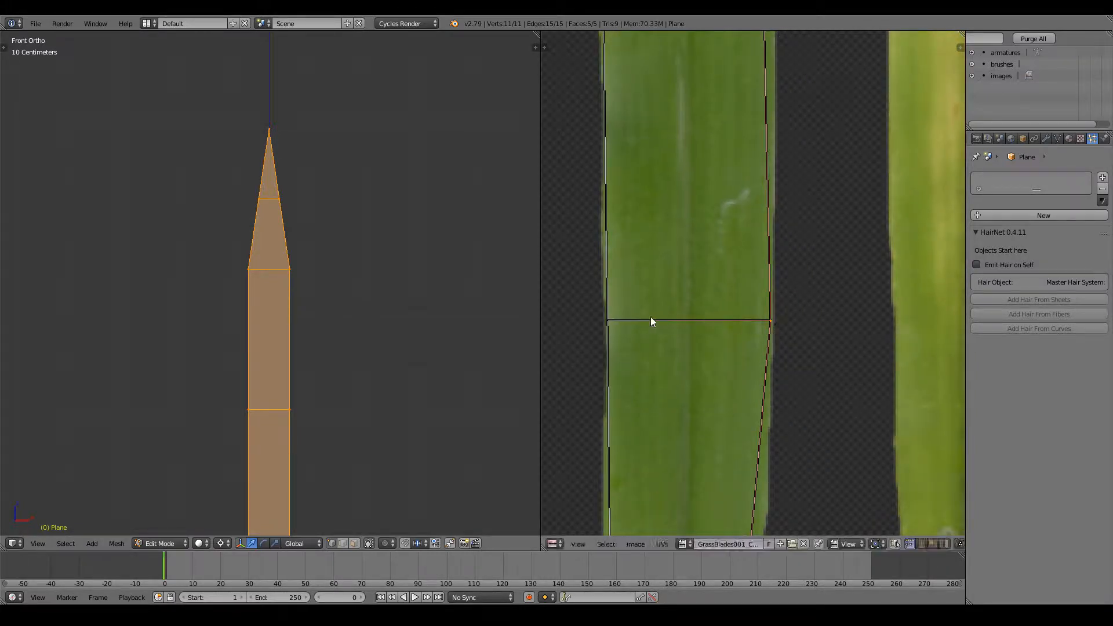
right_click(613, 321)
key(g)
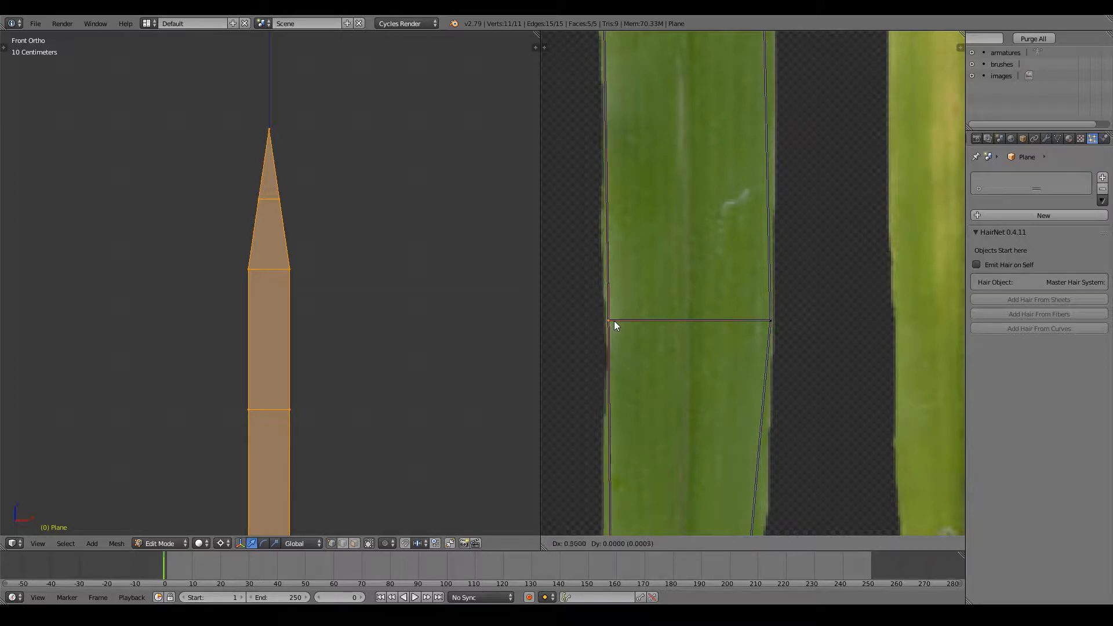
key(x)
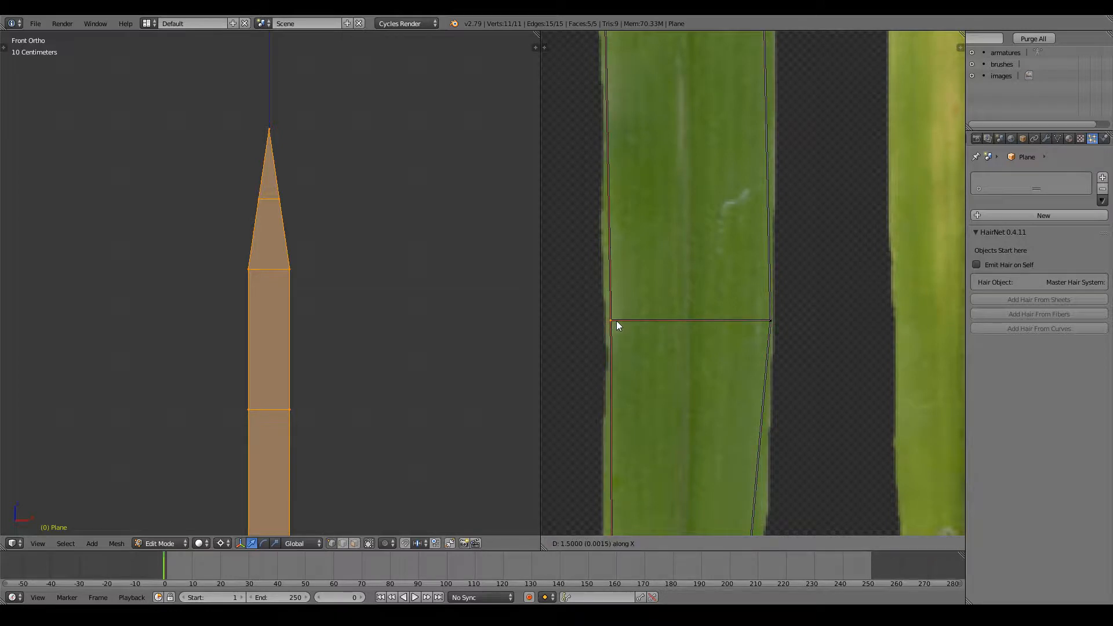
click(617, 321)
shift+scroll(732, 235, down, 10)
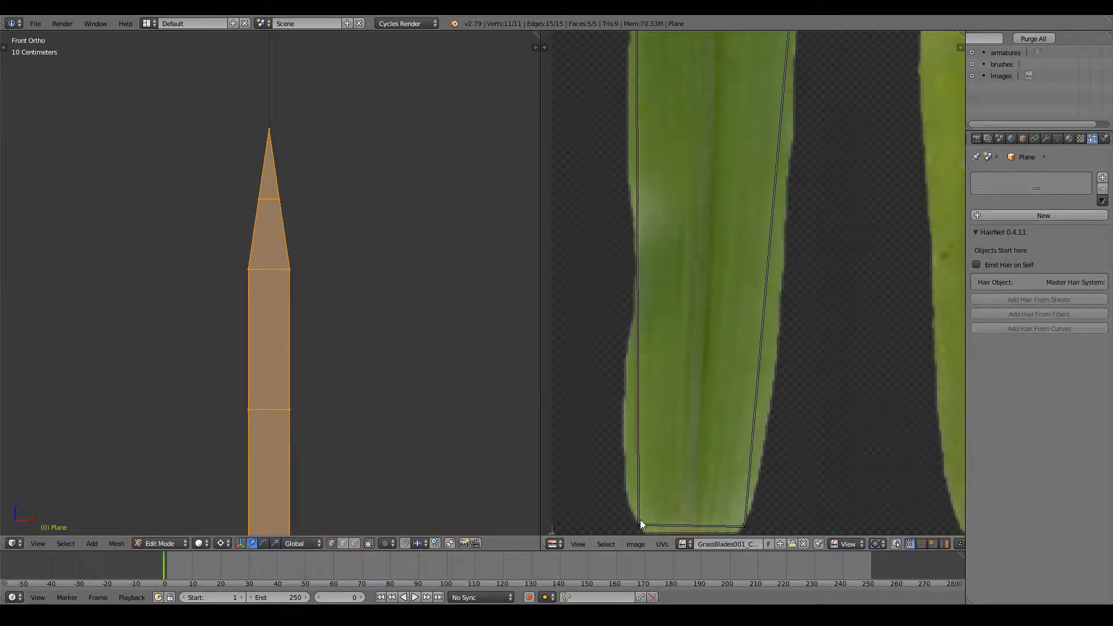
scroll(756, 328, down, 6)
key(a)
middle_drag(758, 213, 726, 320)
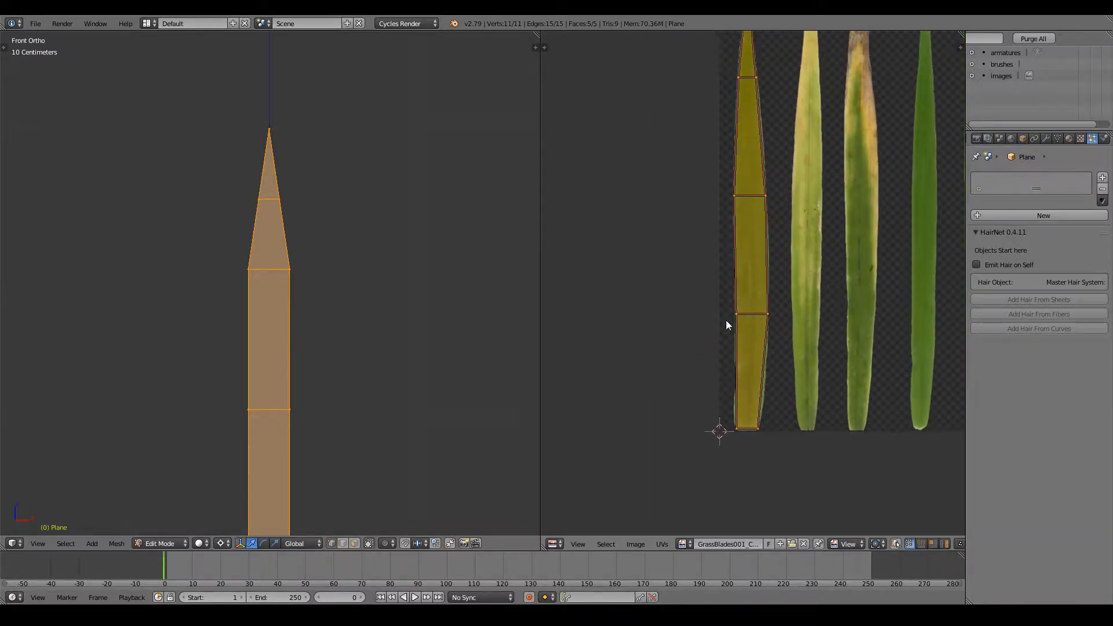
scroll(406, 304, down, 3)
Step: Duplicate the finished blade object in Object Mode, shift the copy along X beside the original, and open it in Edit Mode
key(Tab)
scroll(409, 308, down, 4)
shift+scroll(424, 311, down, 3)
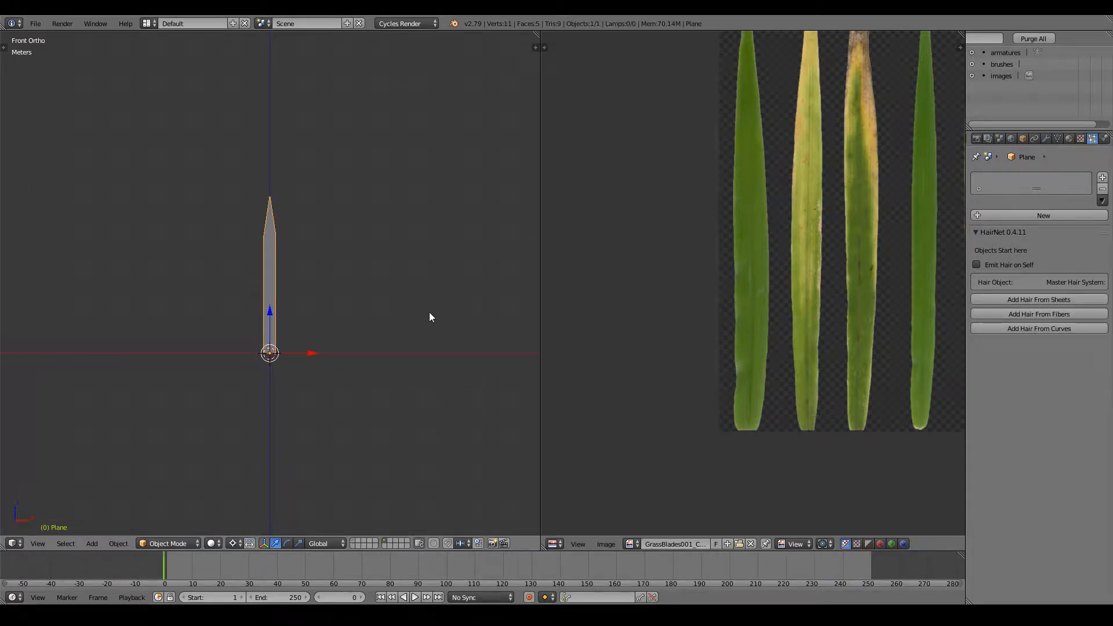
ctrl+scroll(406, 398, right, 3)
key(shift+d)
key(Escape)
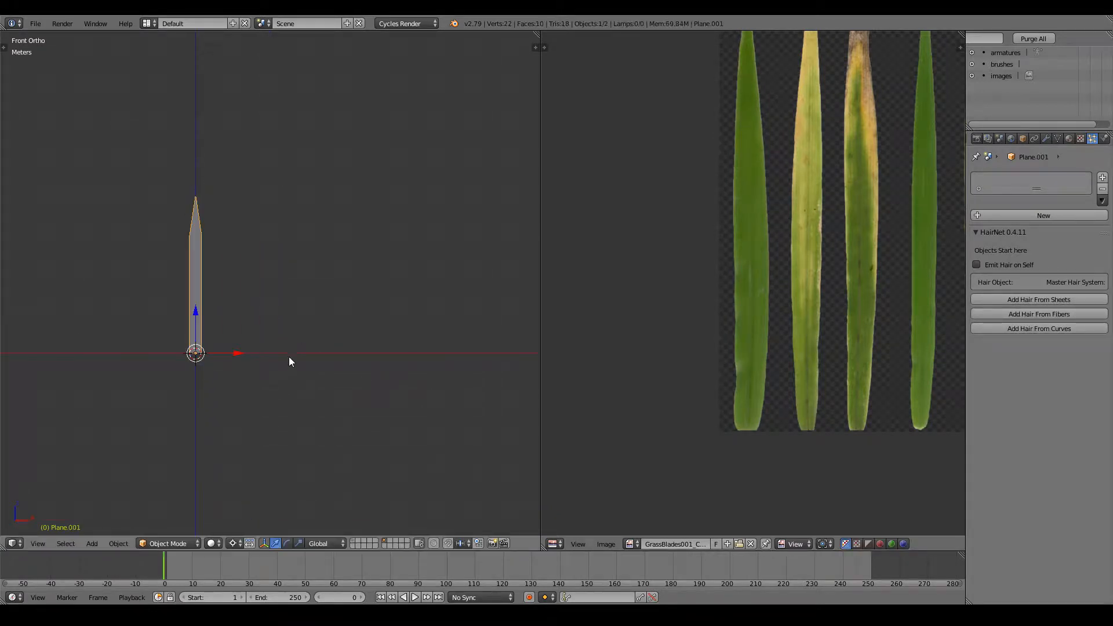
drag(241, 355, 271, 349)
key(Tab)
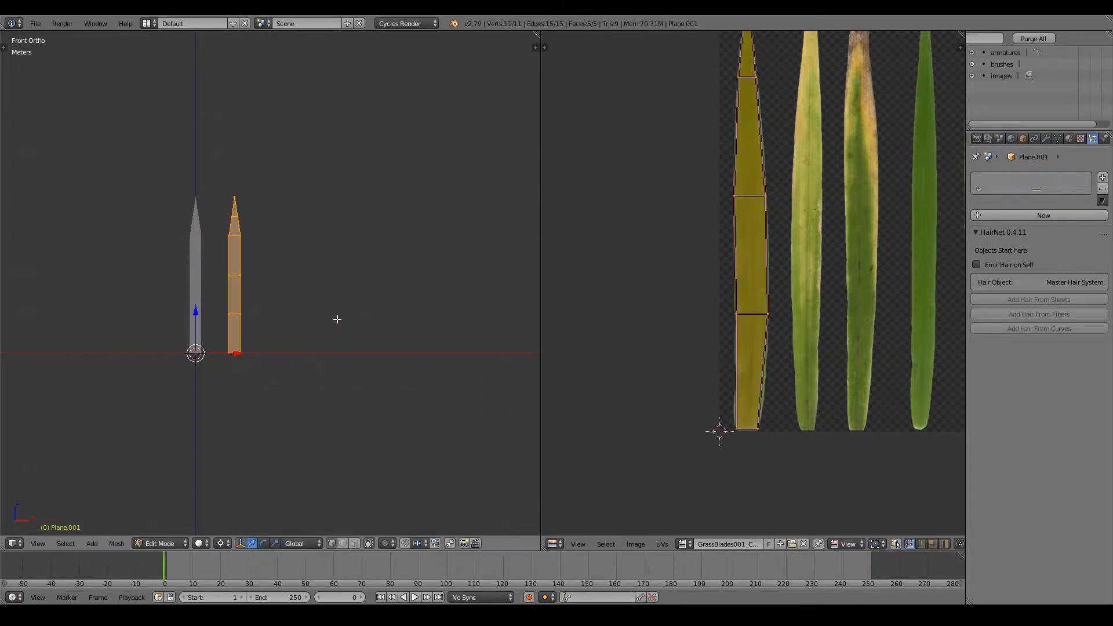
Step: Try a fresh unwrap on the copied blade and undo it to restore the fitted UV layout
key(u)
click(336, 319)
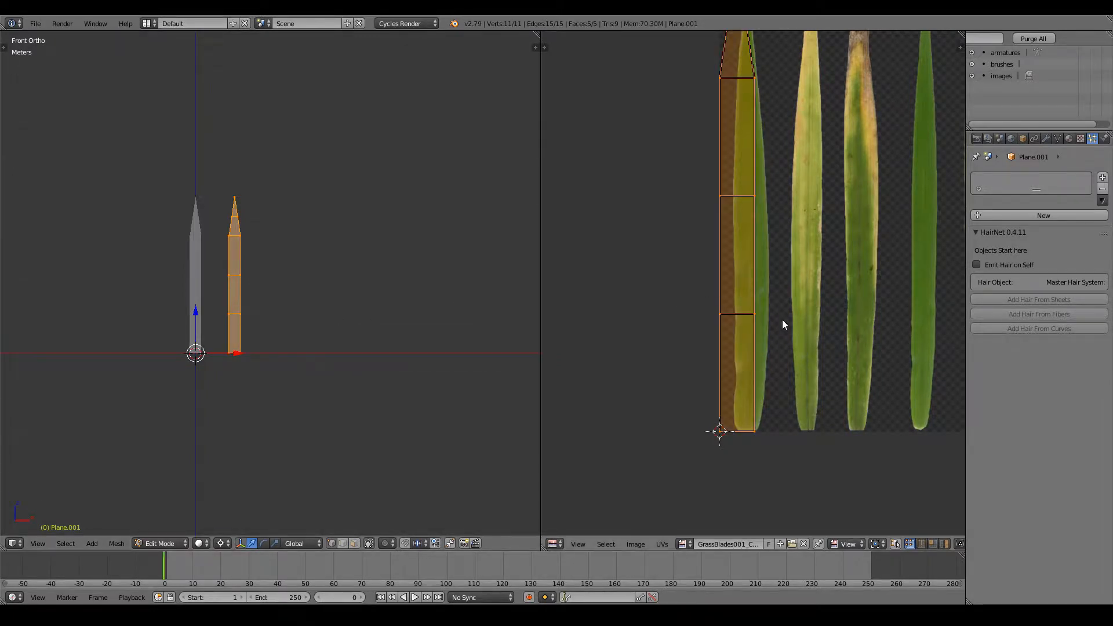
key(ctrl+z)
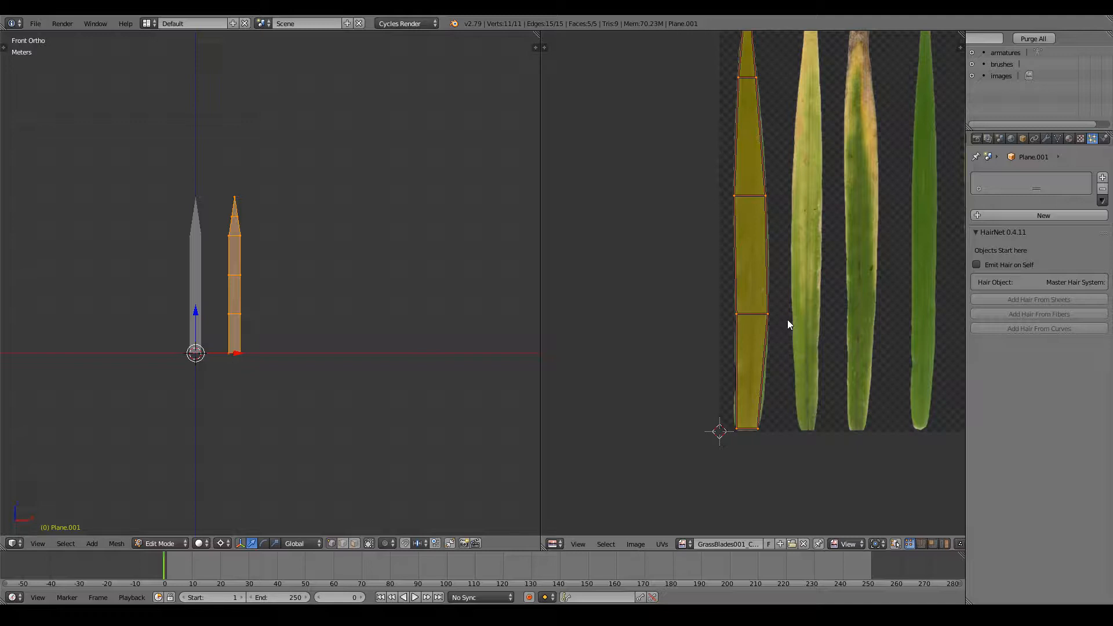
Step: Move the copied blade's entire UV layout onto the second, yellow-green grass blade in the texture
key(g)
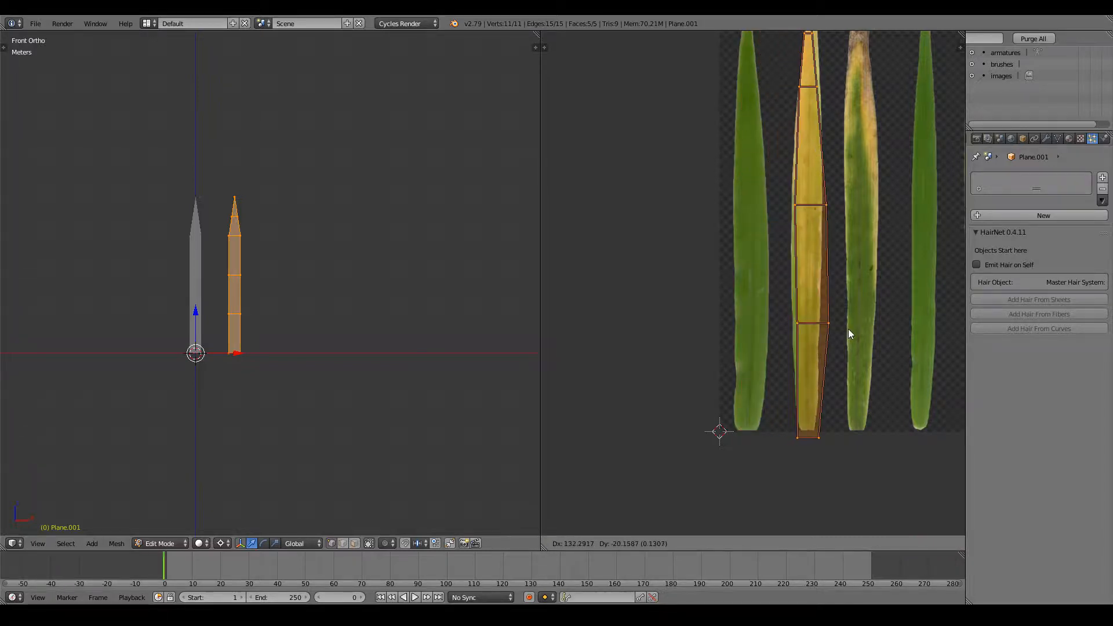
click(848, 329)
middle_drag(848, 329, 829, 237)
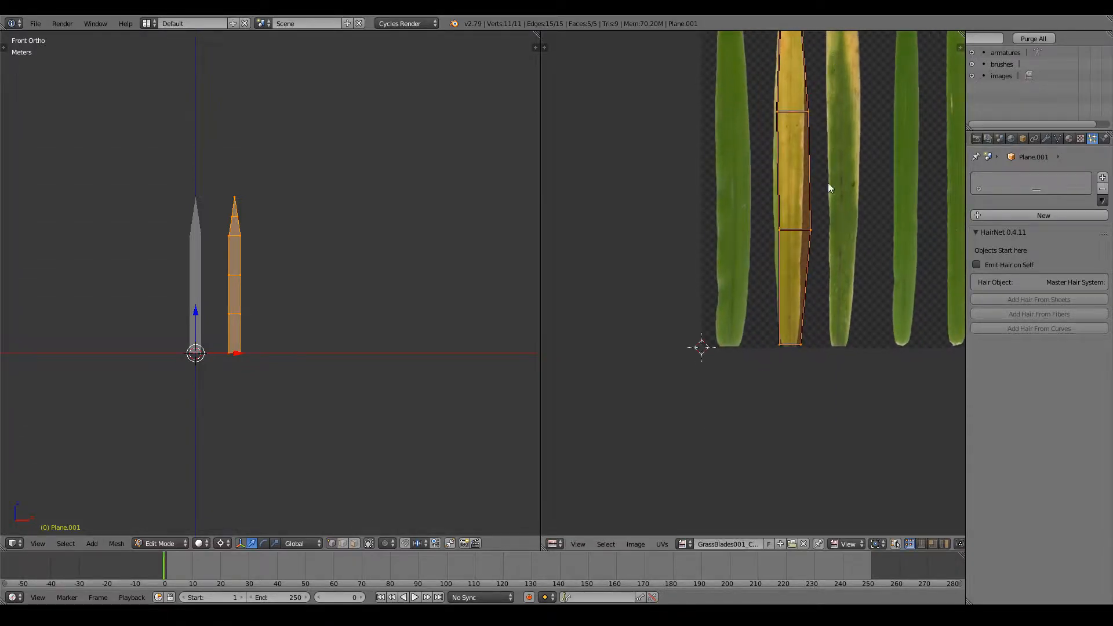
Step: Move the two bottom UV vertices inward to match the narrow base of the second grass blade
scroll(829, 183, up, 3)
right_click(810, 406)
key(g)
click(816, 406)
right_click(848, 407)
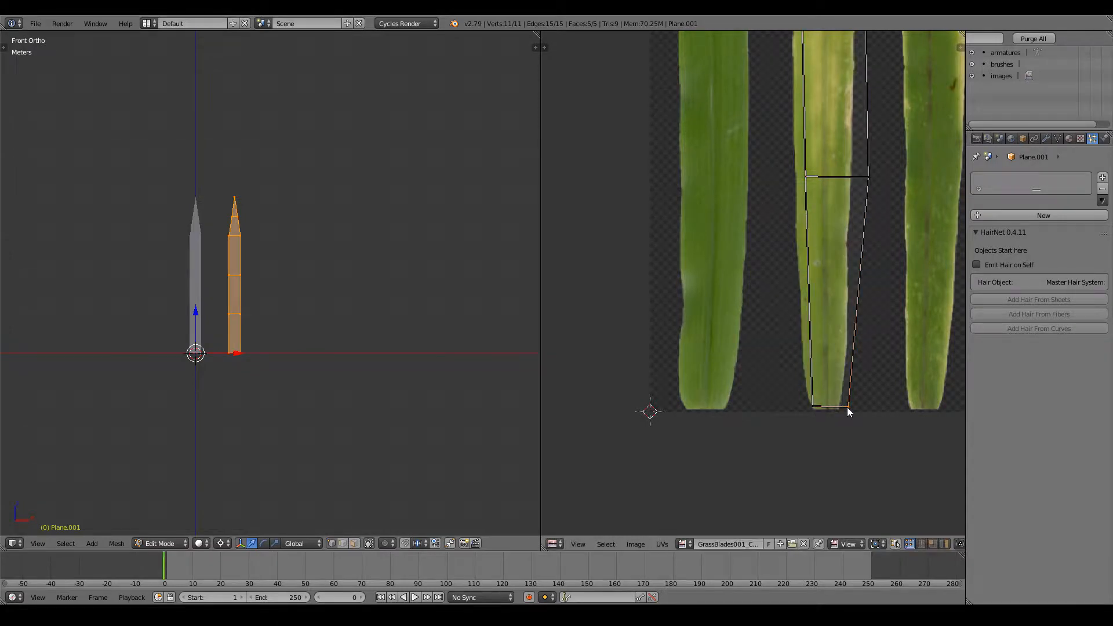
key(g)
click(837, 407)
Step: Fit both UV vertices of the lowest inner cross edge just inside the second grass blade's sides
right_click(866, 177)
key(g)
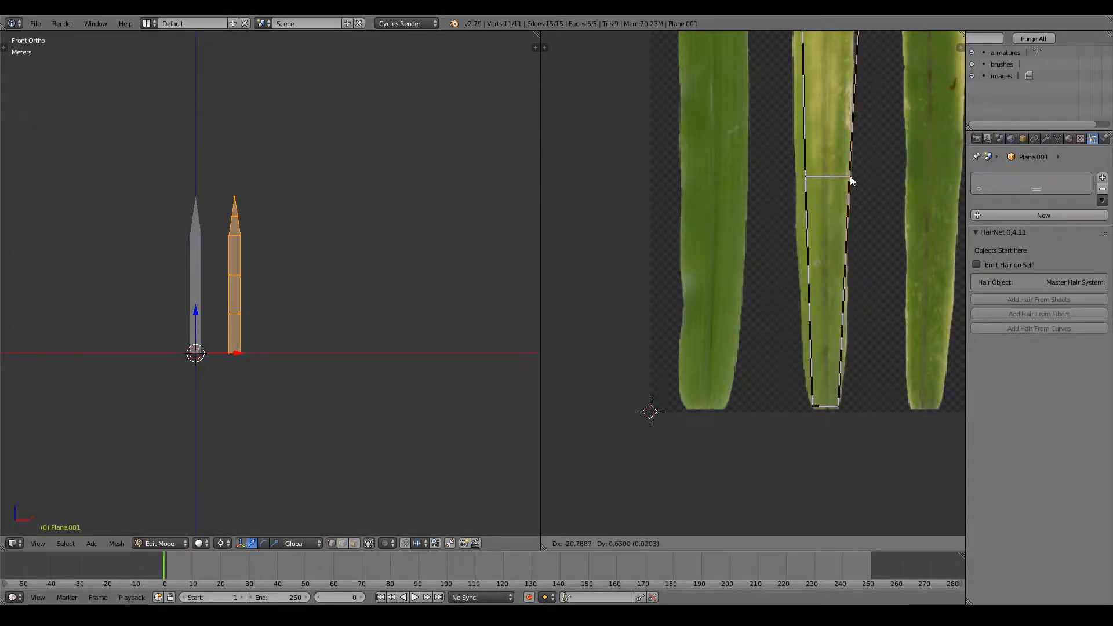
click(850, 176)
right_click(803, 177)
key(g)
click(792, 179)
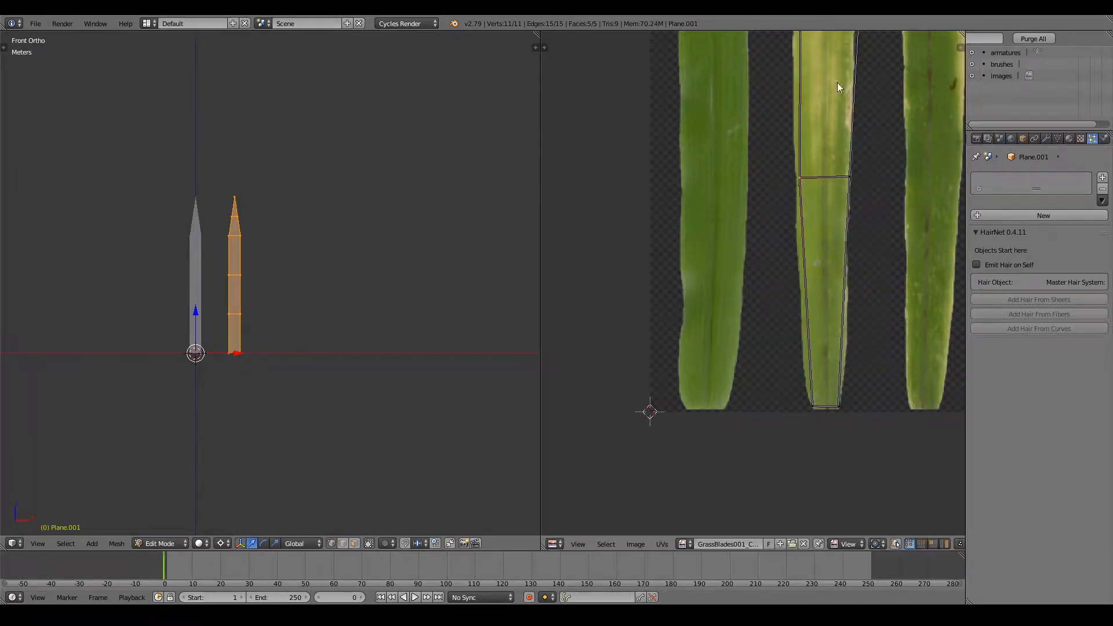
scroll(862, 269, up, 3)
key(g)
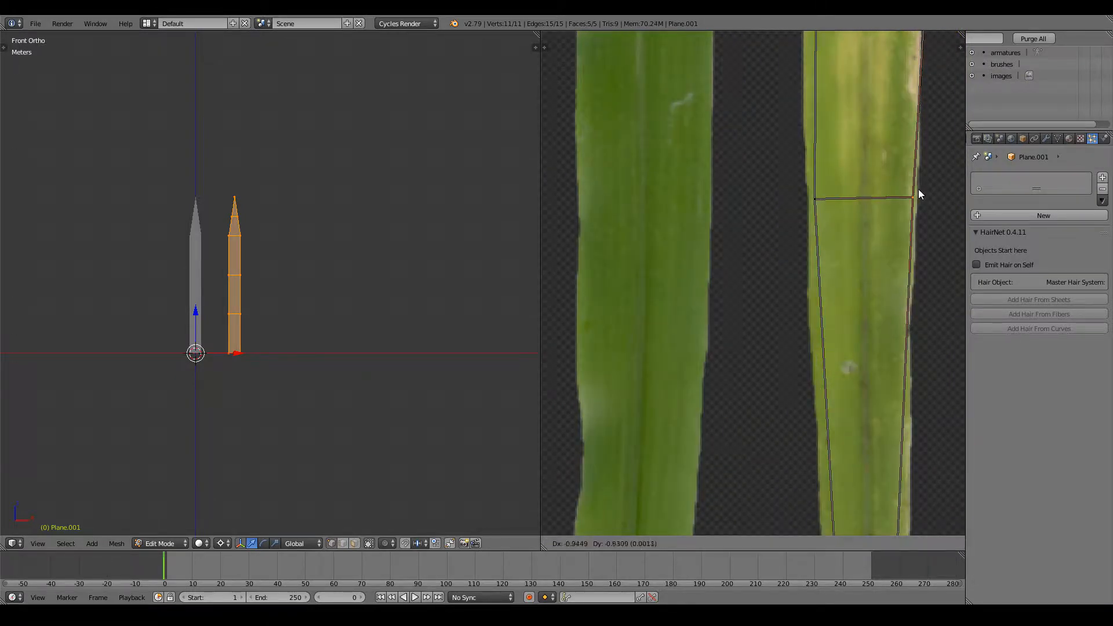
click(917, 189)
Step: Move both UV vertices of the second inner cross edge from the base to the sides of the yellow-green blade
middle_drag(879, 181, 850, 134)
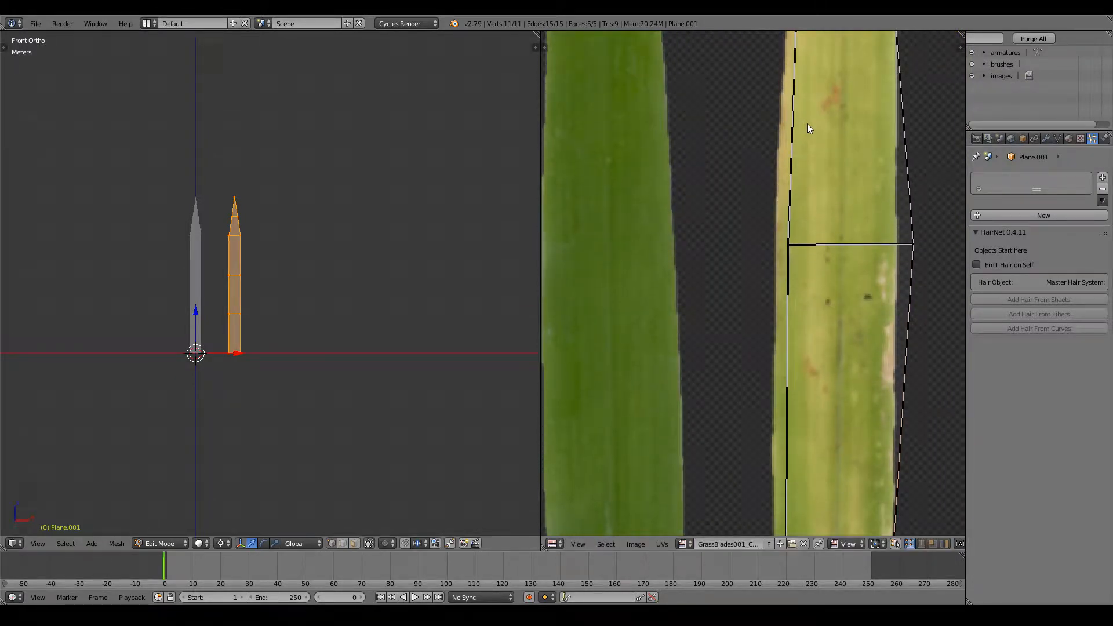
key(g)
click(794, 250)
right_click(913, 242)
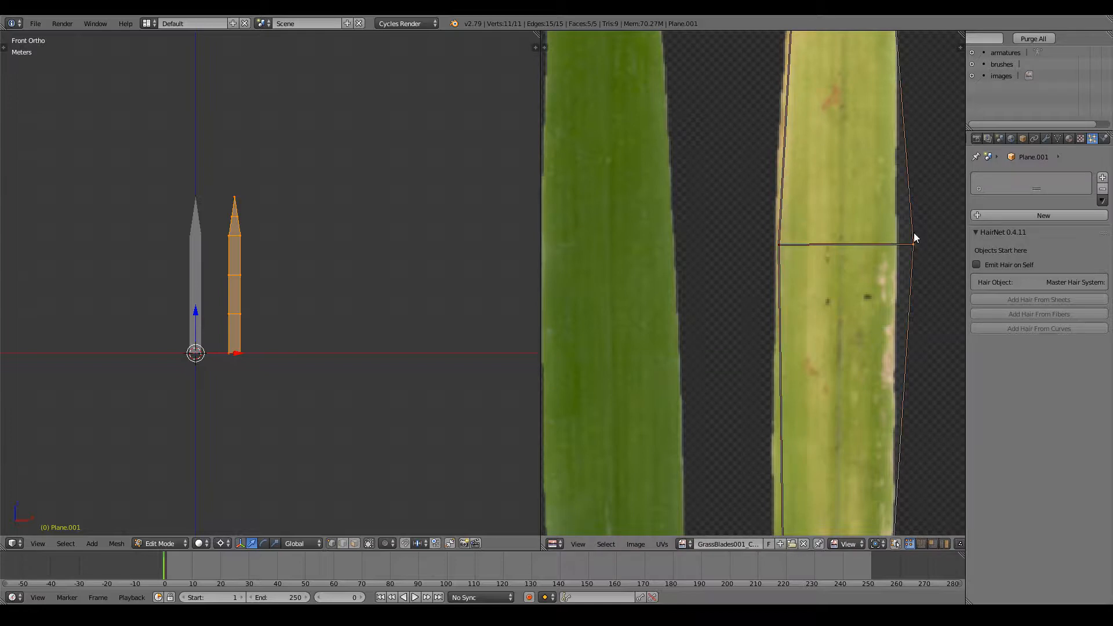
key(g)
click(883, 233)
Step: Adjust both UV vertices of the third inner cross edge from the base to follow the second blade's taper
middle_drag(883, 233, 842, 297)
key(g)
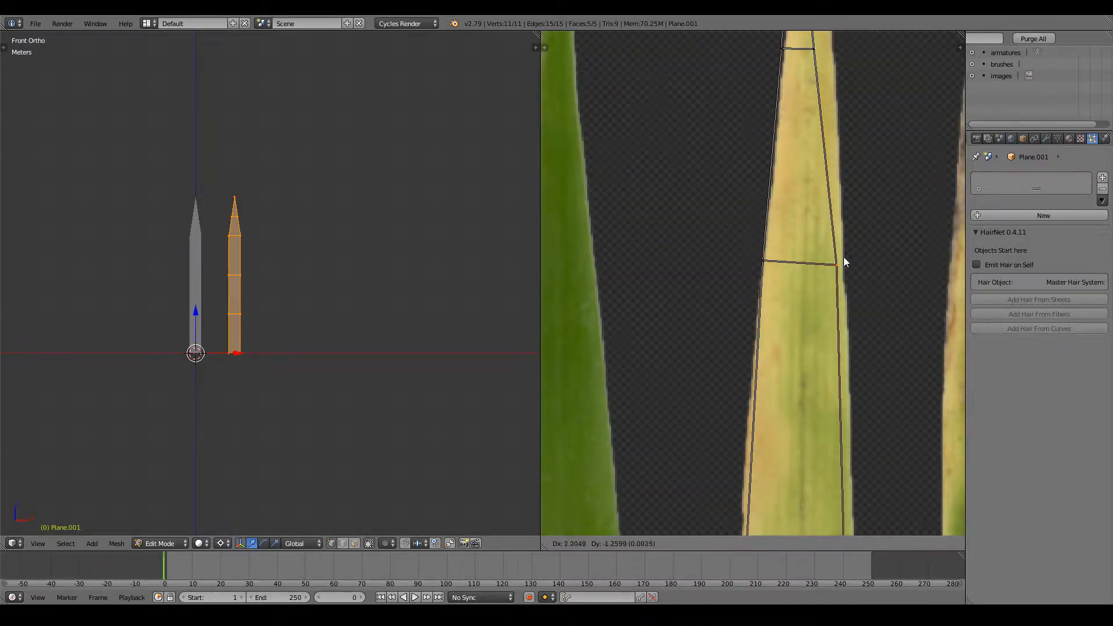
click(844, 260)
right_click(761, 260)
key(g)
click(763, 258)
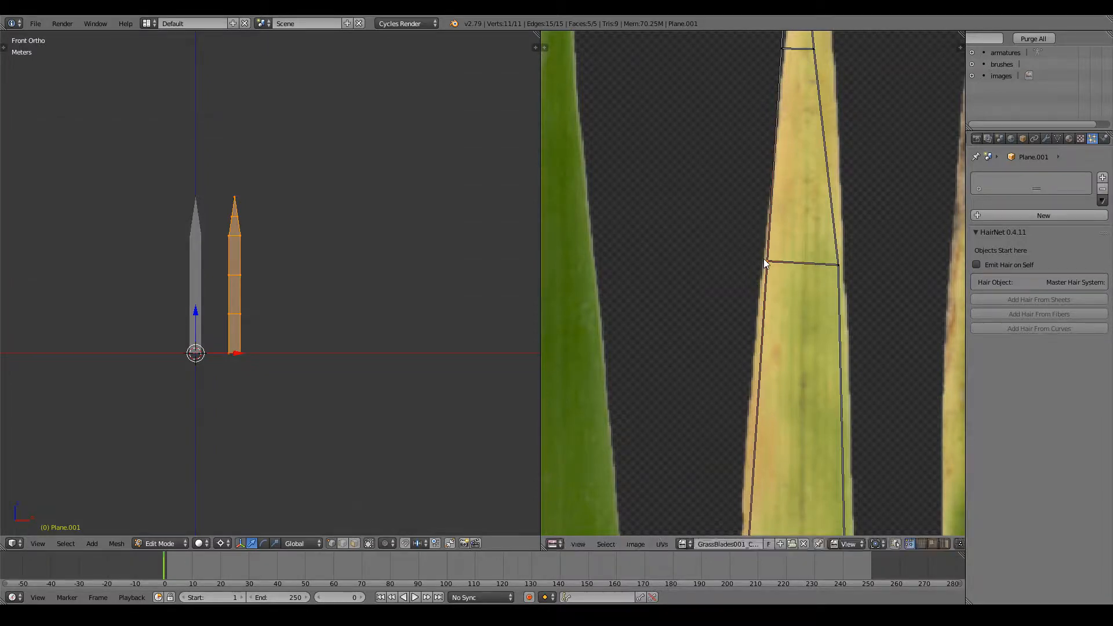
Step: Fit both UV vertices of the uppermost cross edge to the second blade's outline below its brown tip
middle_drag(800, 71, 798, 229)
right_click(817, 208)
key(g)
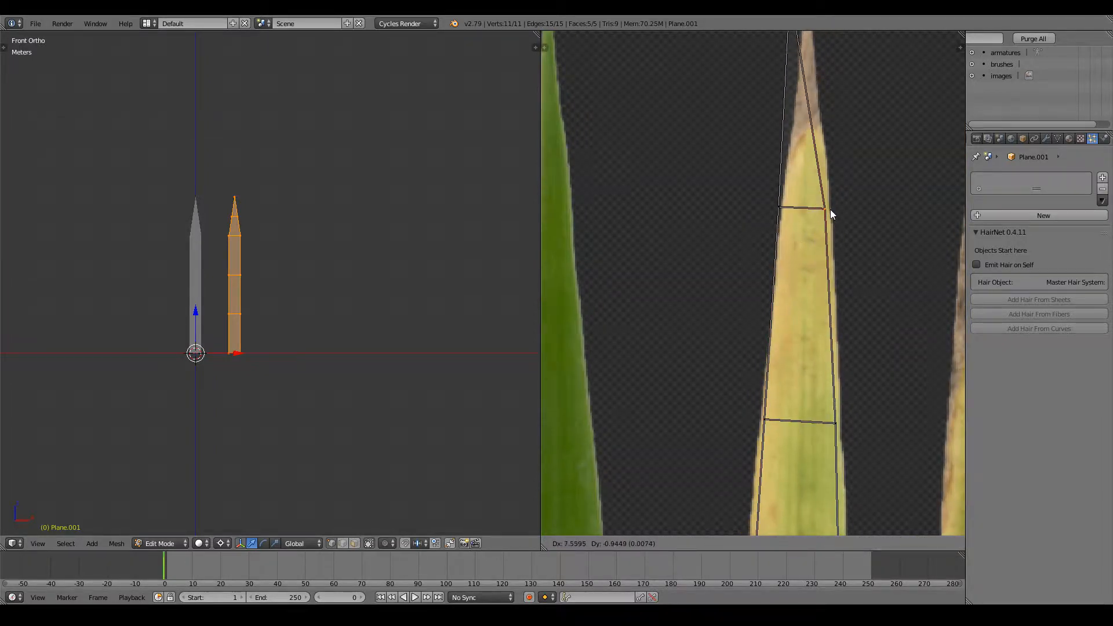
click(830, 210)
right_click(775, 211)
key(g)
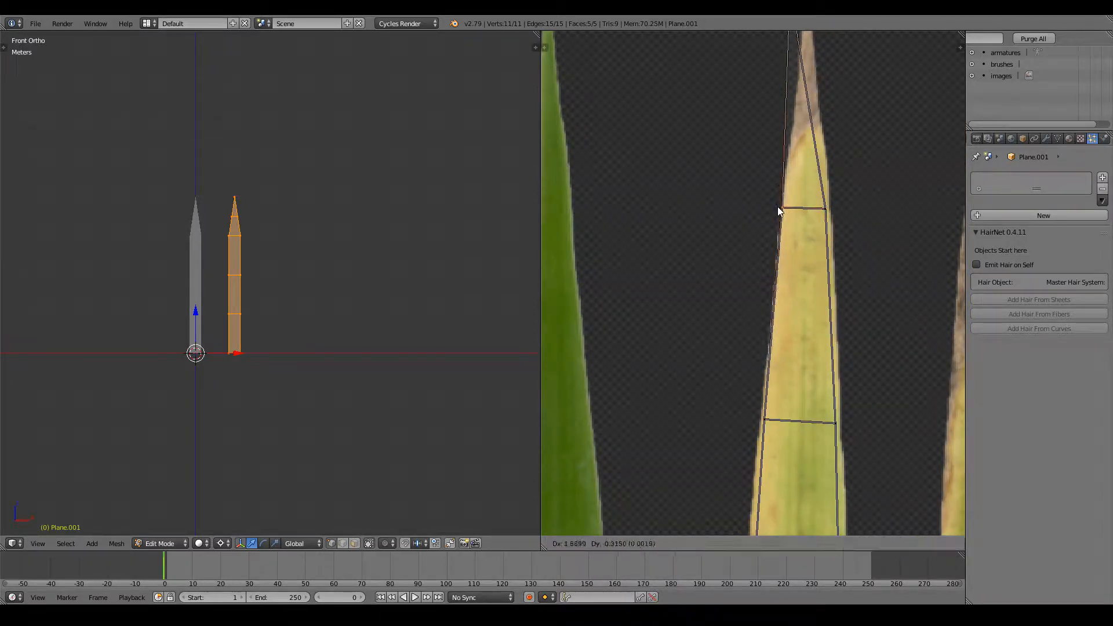
click(783, 213)
Step: Center the tip UV vertex inside the second blade's brown point and pull the uppermost cross edge's left vertex slightly inward
middle_drag(787, 76, 774, 173)
right_click(776, 105)
key(g)
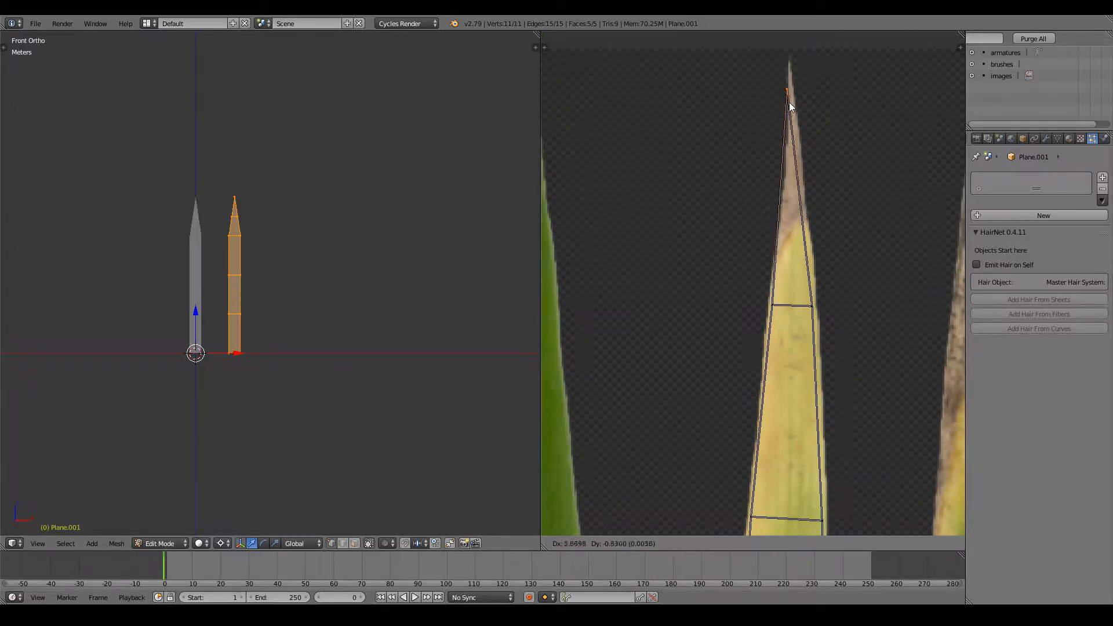
click(793, 115)
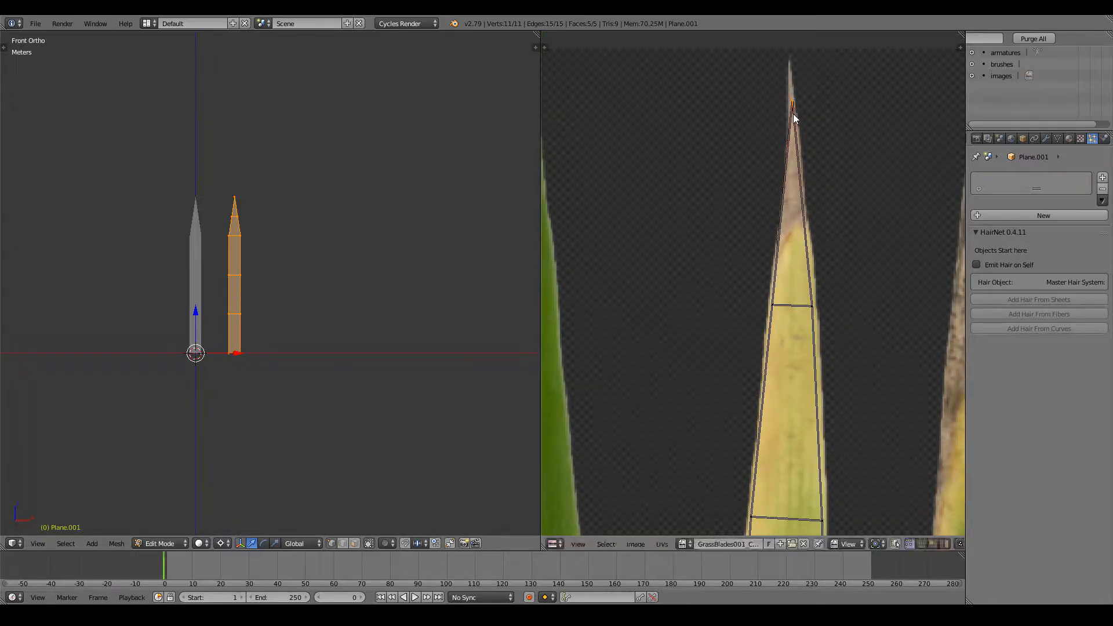
right_click(778, 310)
key(g)
click(784, 311)
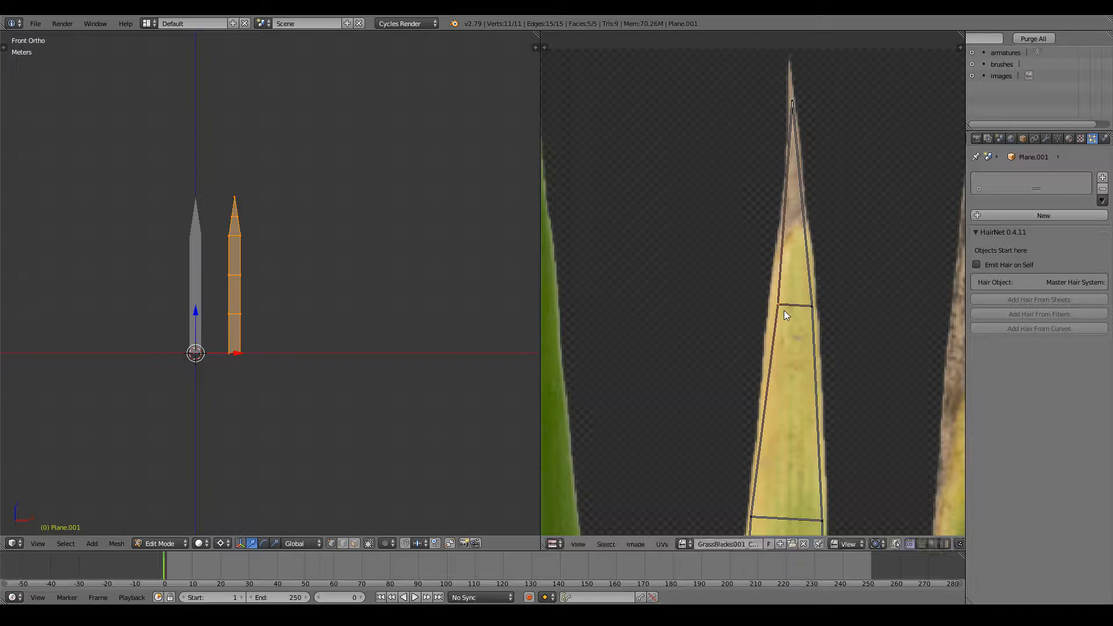
Step: Duplicate the second blade object, shift the new copy along X to form a third blade, and open it in Edit Mode
scroll(338, 244, down, 1)
scroll(331, 287, up, 3)
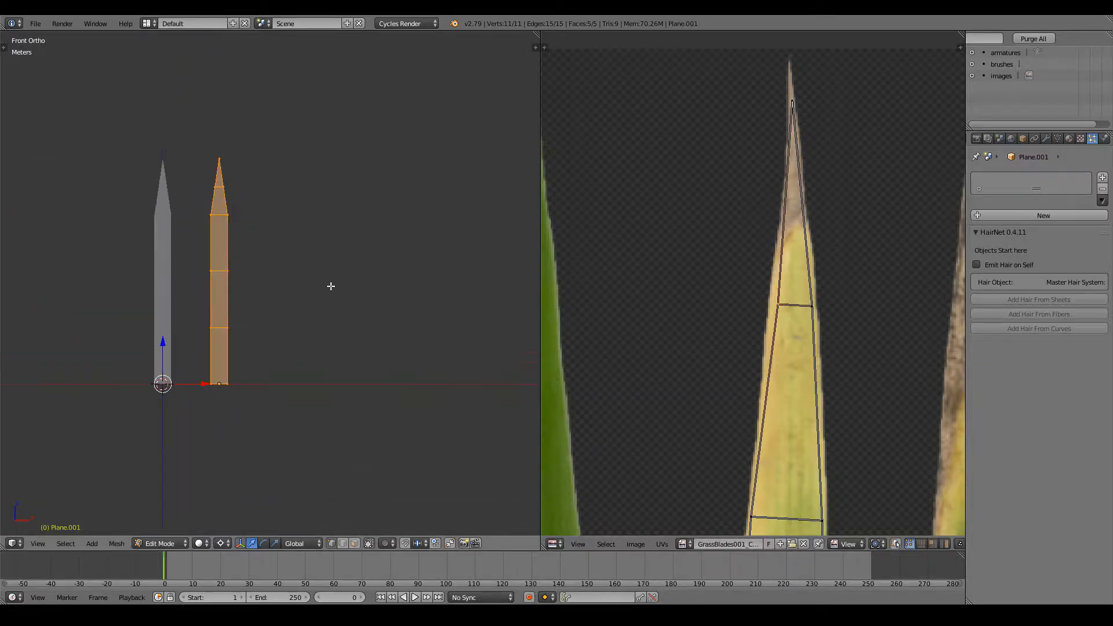
scroll(330, 286, down, 4)
key(Tab)
key(shift+d)
right_click(272, 336)
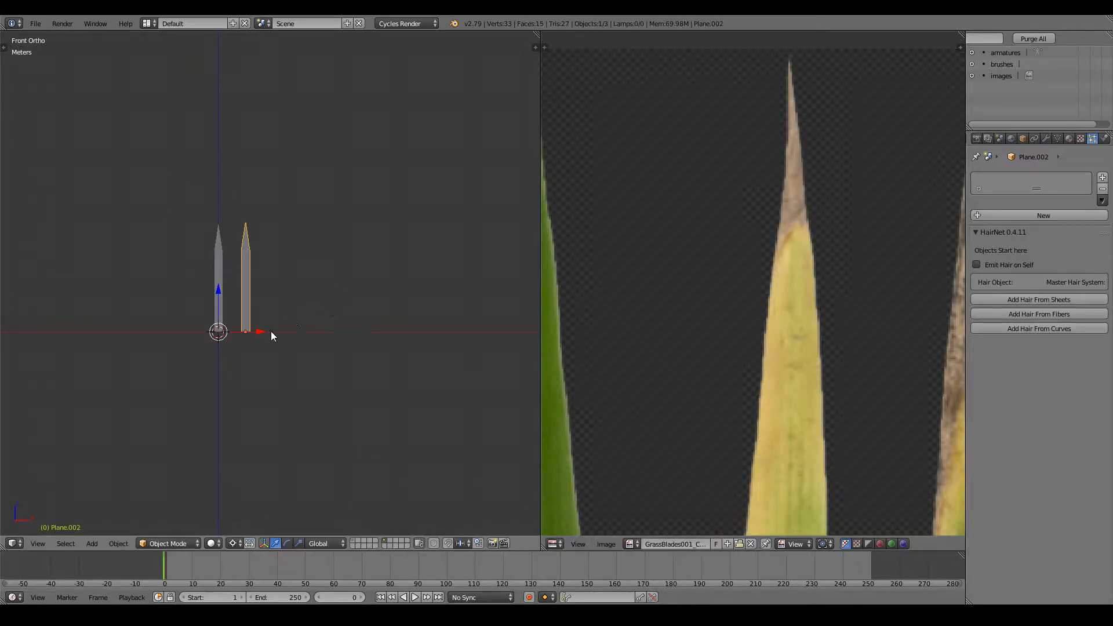
drag(259, 335, 308, 322)
ctrl+scroll(308, 322, down, 2)
key(Tab)
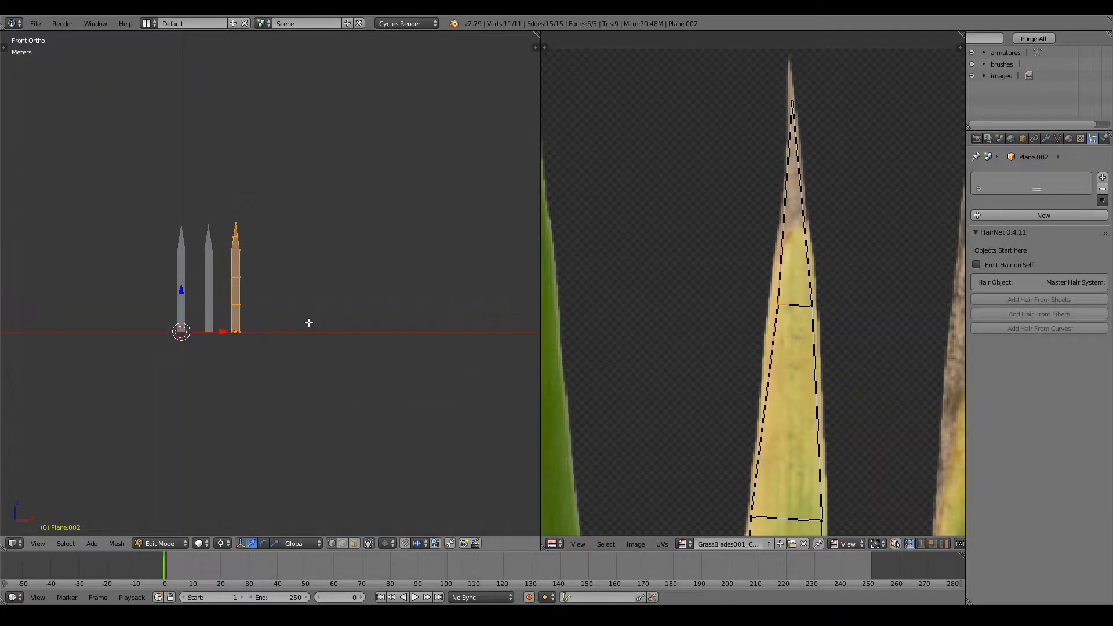
Step: Shift the third blade object's UVs along X onto the brown-tipped third blade in the texture
scroll(308, 321, down, 5)
scroll(804, 383, down, 6)
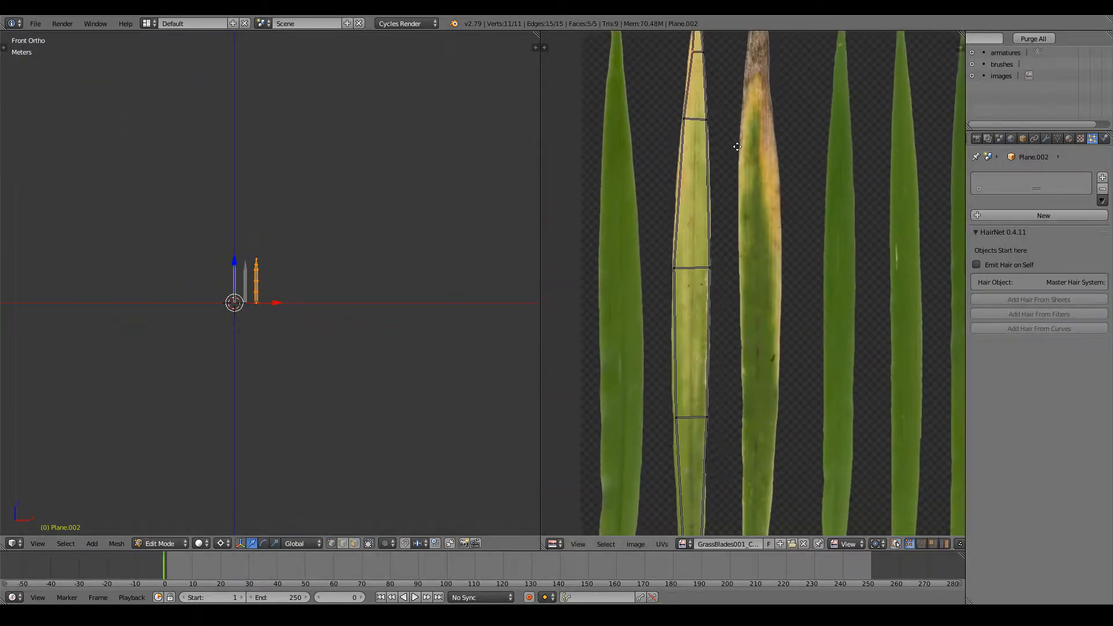
scroll(720, 281, up, 3)
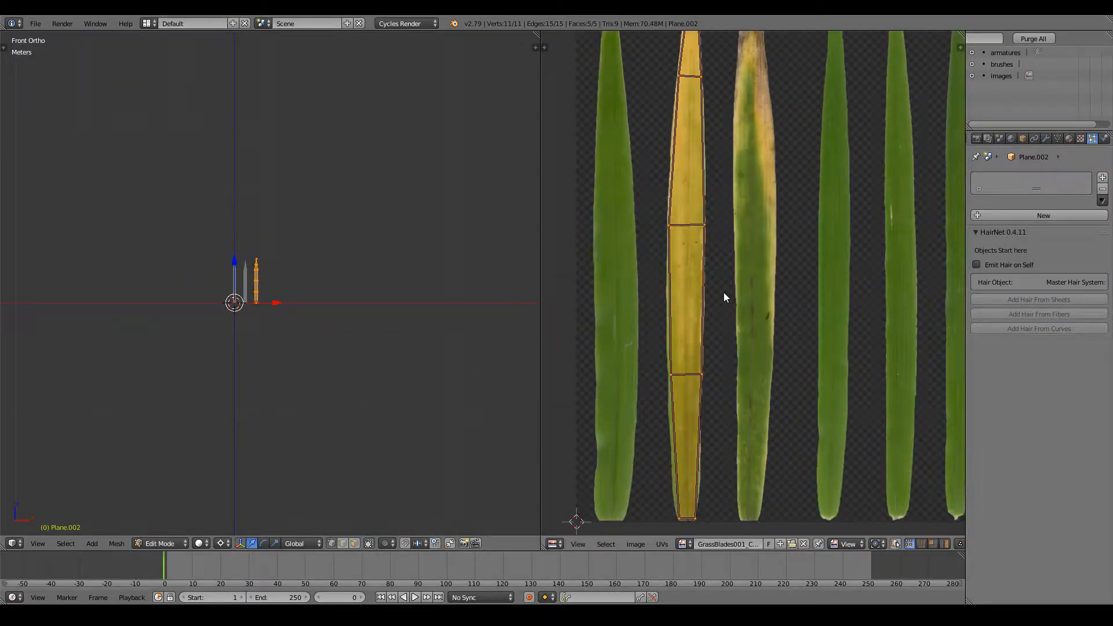
key(g)
key(x)
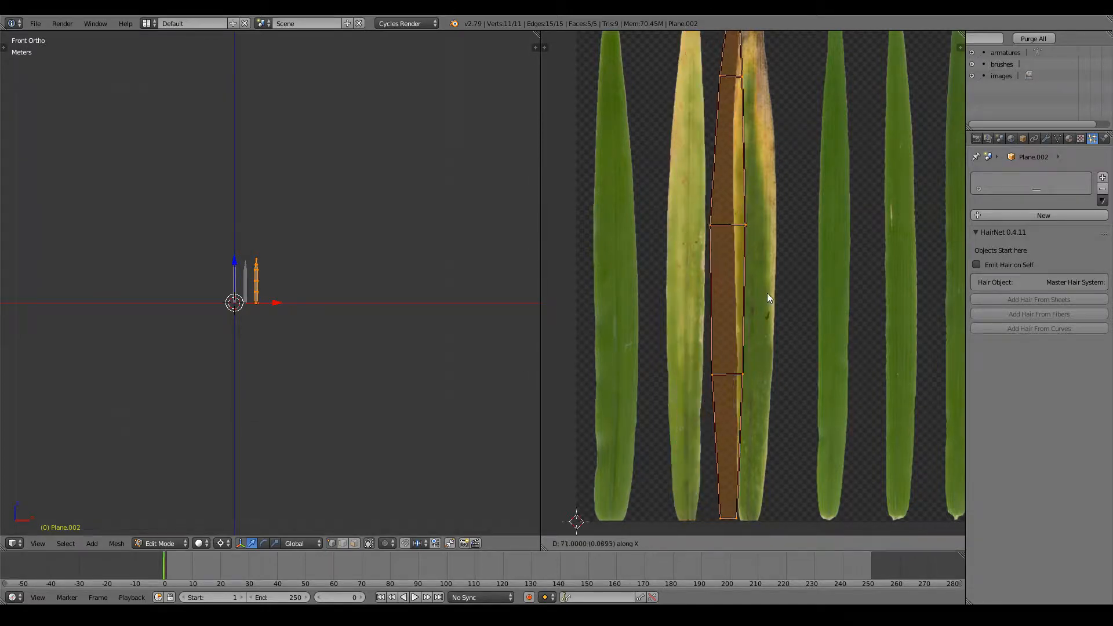
click(793, 307)
Step: Check the other blade objects' UV placement against the texture and reopen the third blade object in Edit Mode
key(Tab)
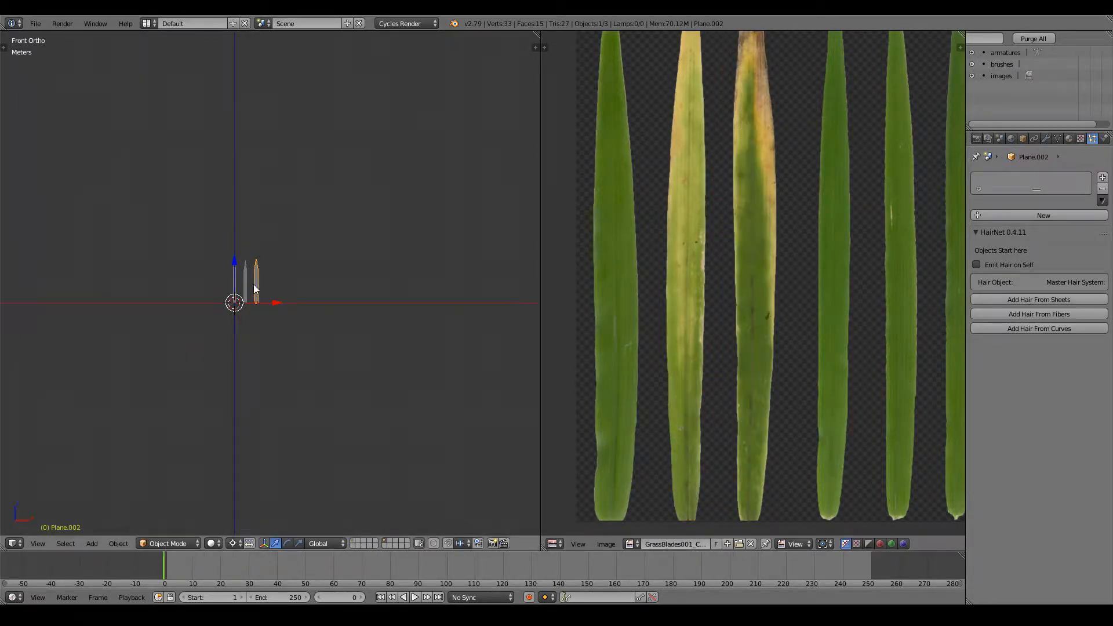
right_click(234, 286)
key(Tab)
key(Tab)
right_click(247, 284)
right_click(257, 284)
key(Tab)
Step: Fit both base UV vertices to the lower corners of the third blade in the texture
middle_drag(786, 492, 809, 231)
scroll(791, 182, up, 6)
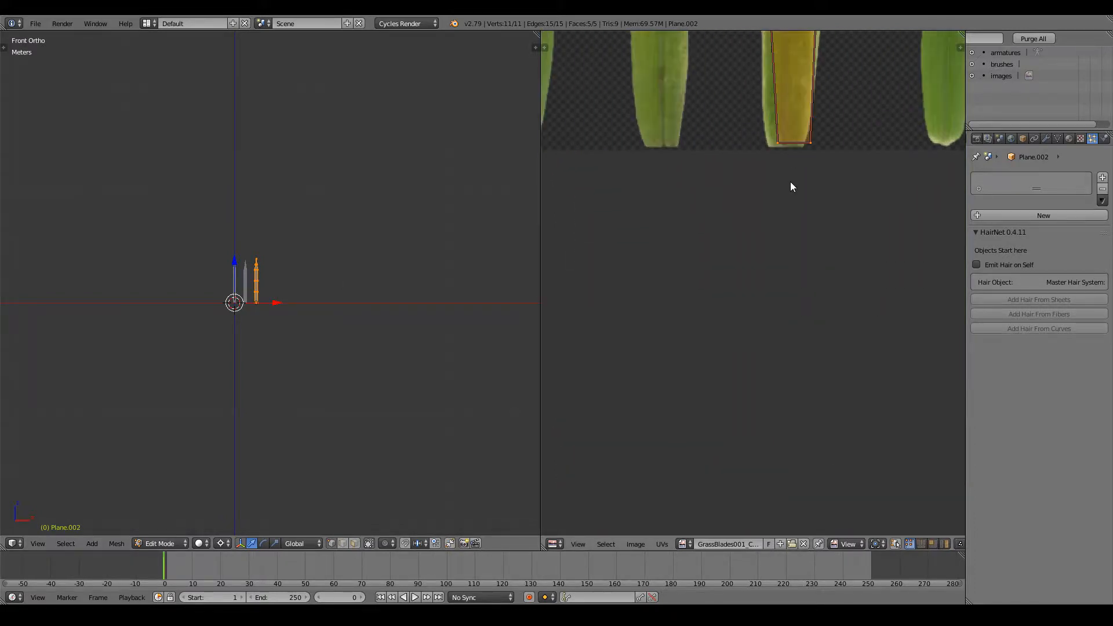
key(g)
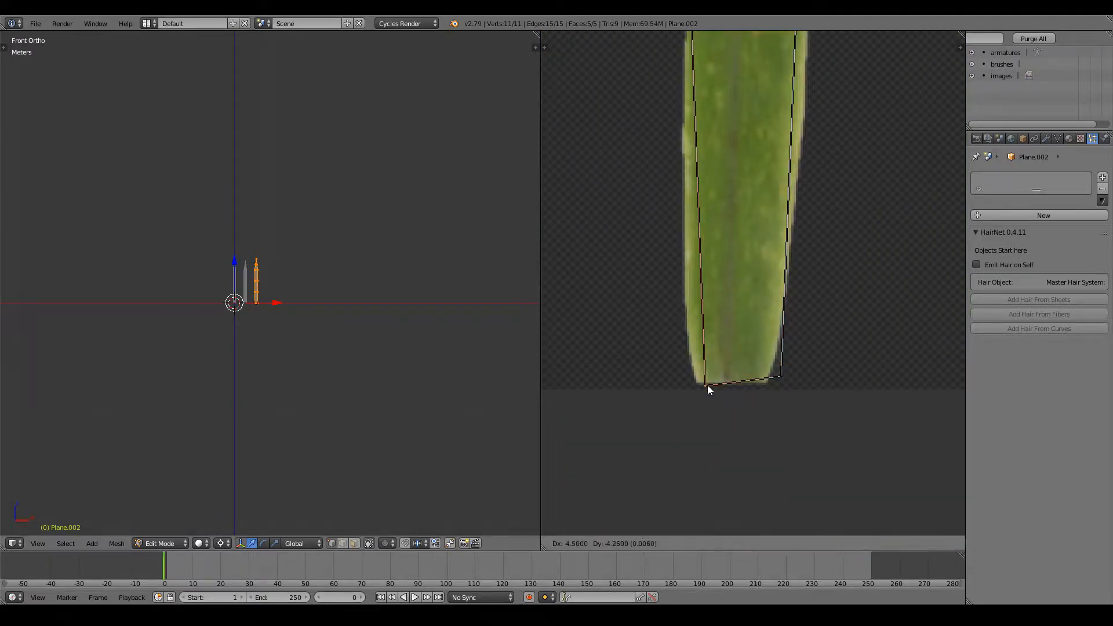
click(701, 378)
right_click(777, 377)
key(g)
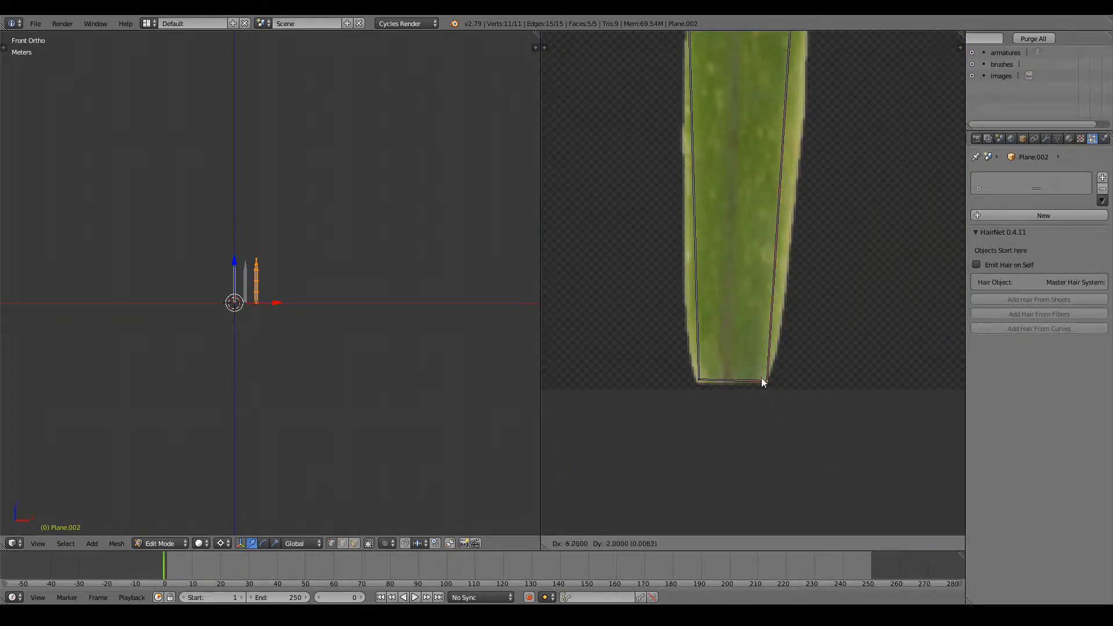
click(764, 382)
Step: Align both UV vertices of the first inner cross edge from the base with the third blade's sides
scroll(776, 241, down, 4)
scroll(800, 341, up, 5)
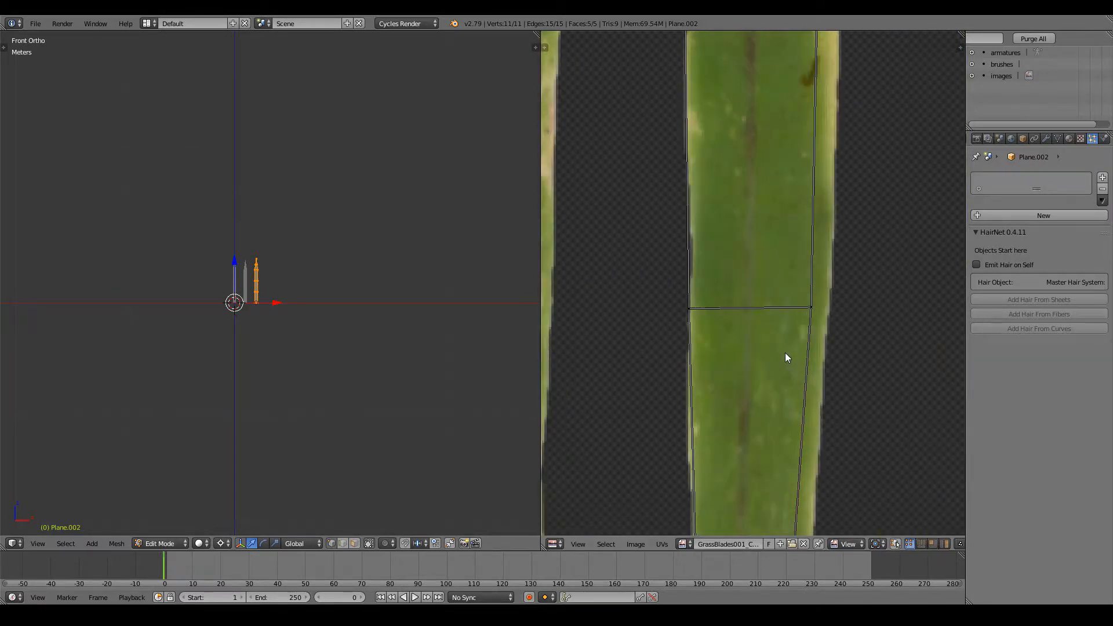
key(g)
click(845, 308)
right_click(686, 308)
key(g)
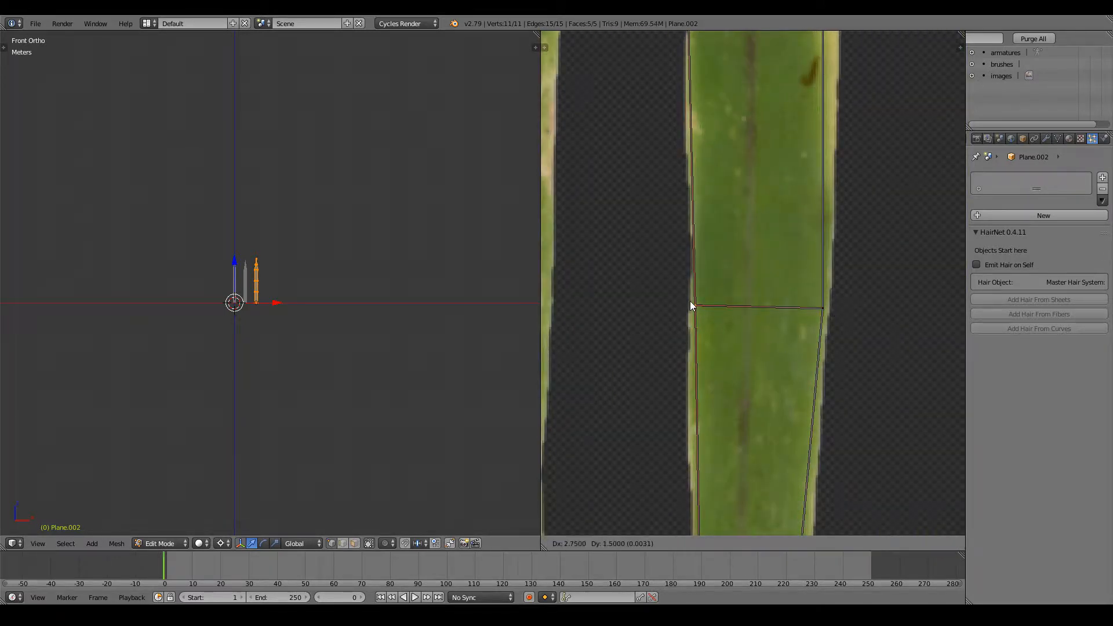
click(690, 305)
Step: Fit both UV vertices of the second inner cross edge from the base to the third blade's outline
middle_drag(690, 305, 720, 377)
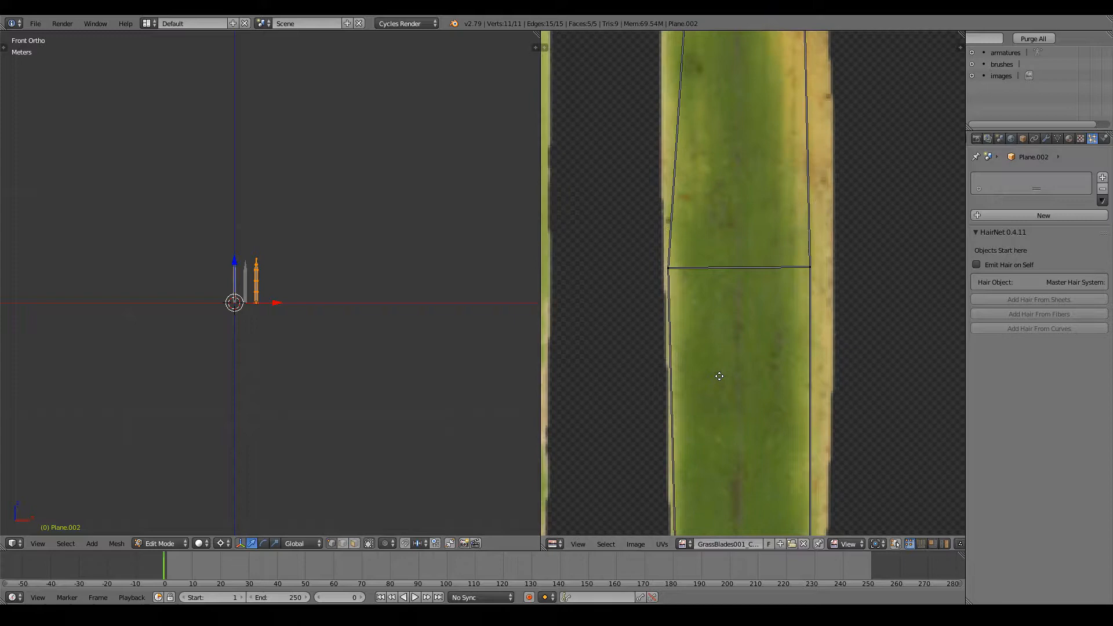
right_click(818, 266)
key(g)
click(835, 266)
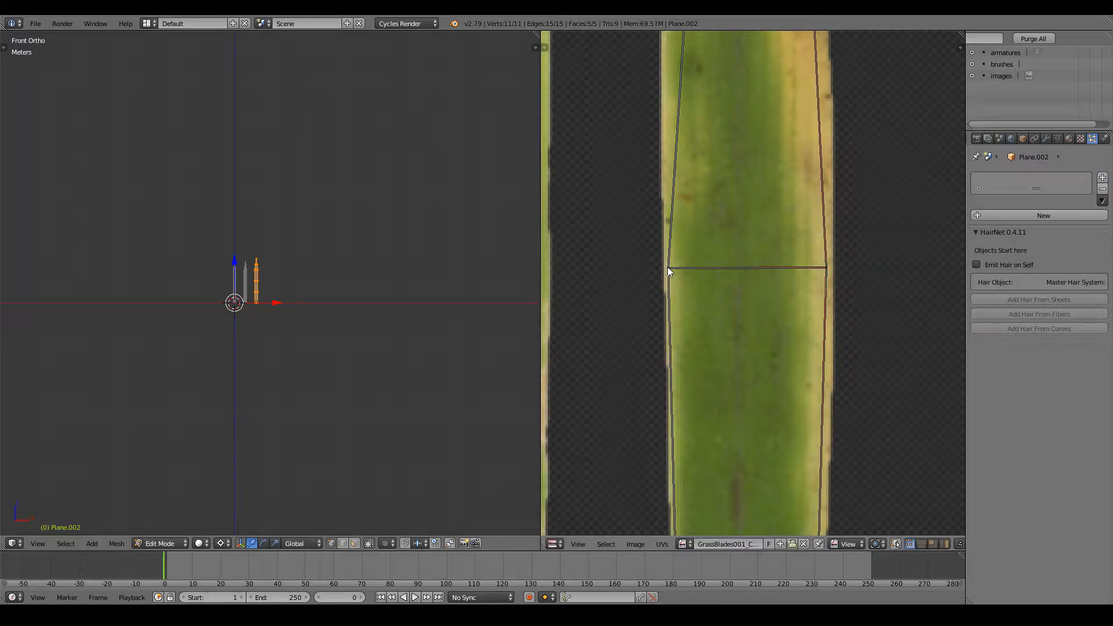
right_click(669, 268)
key(g)
click(671, 264)
Step: Adjust both UV vertices of the third inner cross edge from the base to follow the third blade's taper
middle_drag(671, 264, 733, 267)
key(g)
click(706, 261)
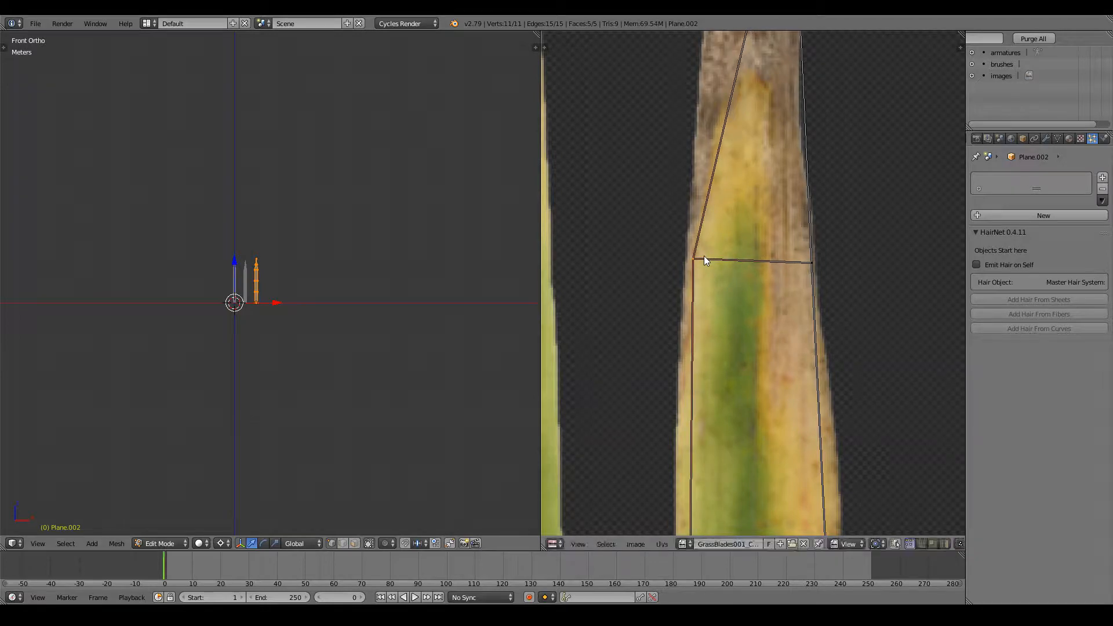
right_click(826, 261)
key(g)
click(813, 256)
Step: Move the uppermost cross edge's left UV vertex out to the third blade's outline and center the tip vertex inside its brown point
middle_drag(787, 182, 785, 465)
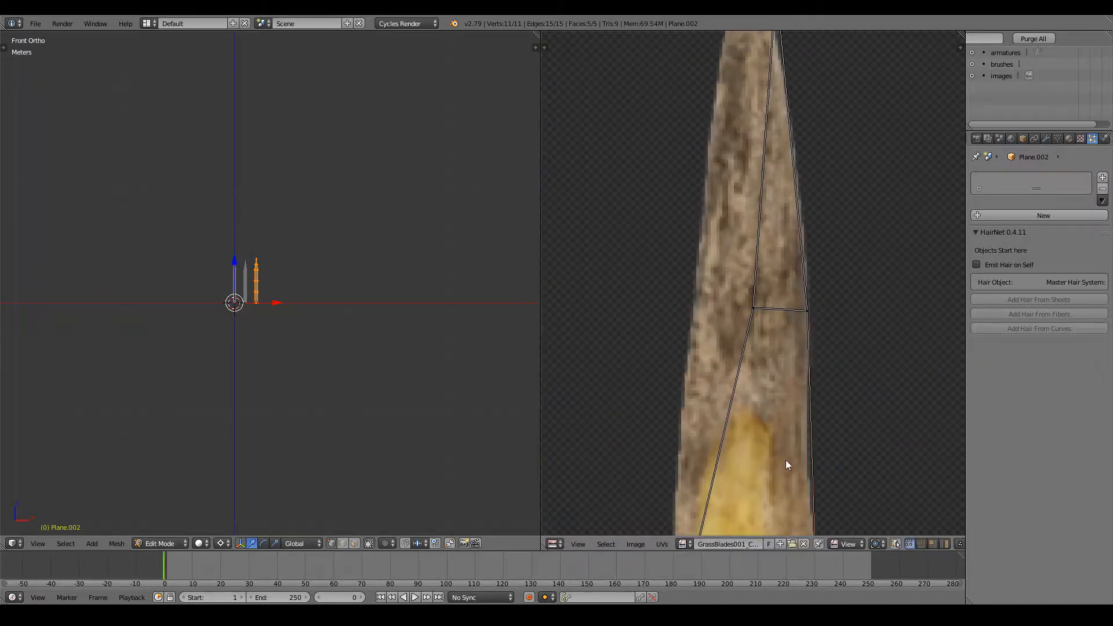
right_click(771, 302)
key(g)
click(715, 295)
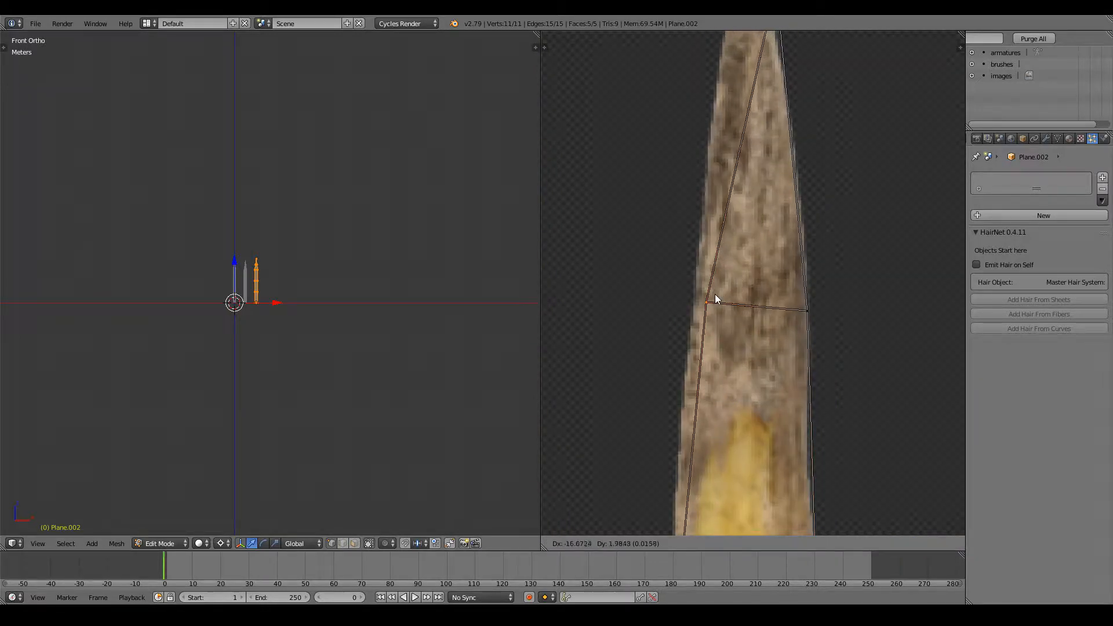
middle_drag(728, 190, 706, 391)
right_click(762, 196)
key(g)
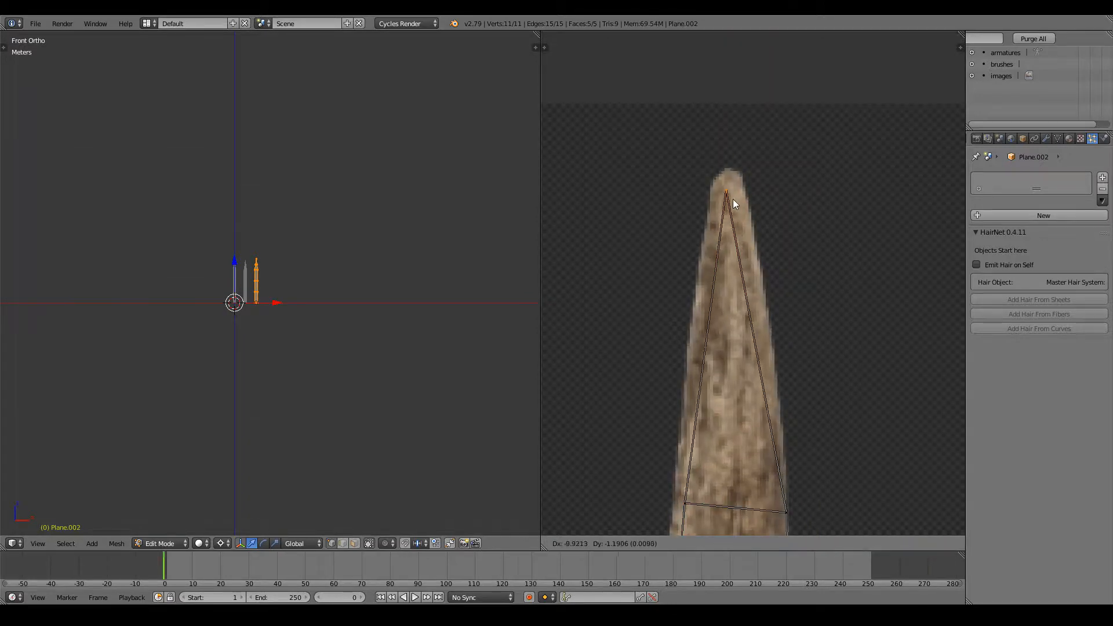
click(732, 199)
Step: Pull the uppermost cross edge's right UV vertex slightly inward on the third blade and return to Object Mode
scroll(744, 214, down, 3)
scroll(764, 262, up, 4)
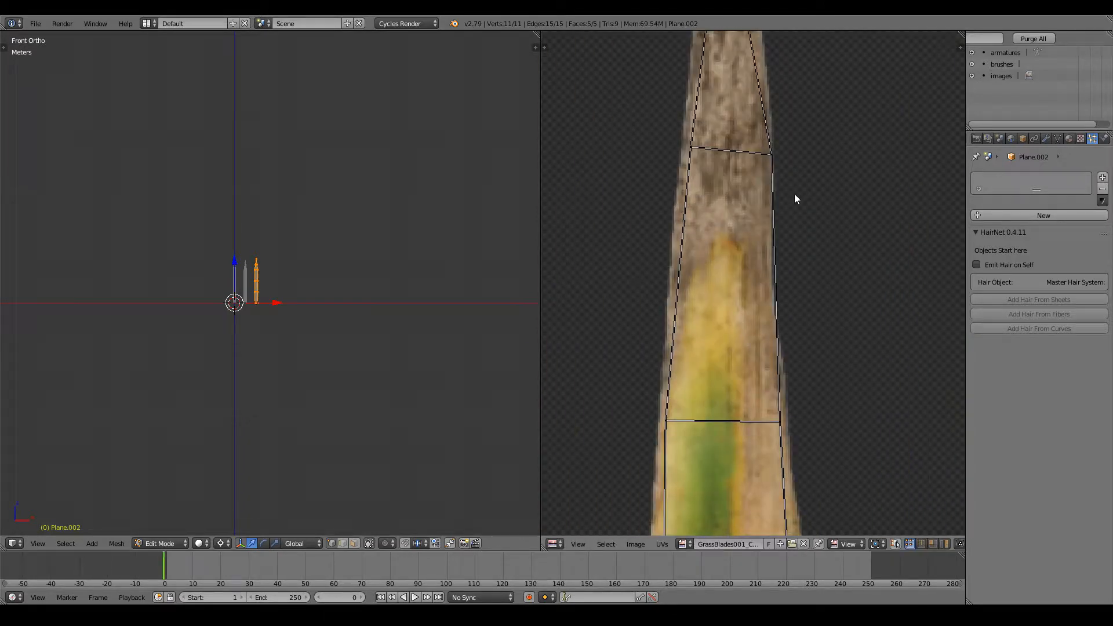
key(g)
click(762, 156)
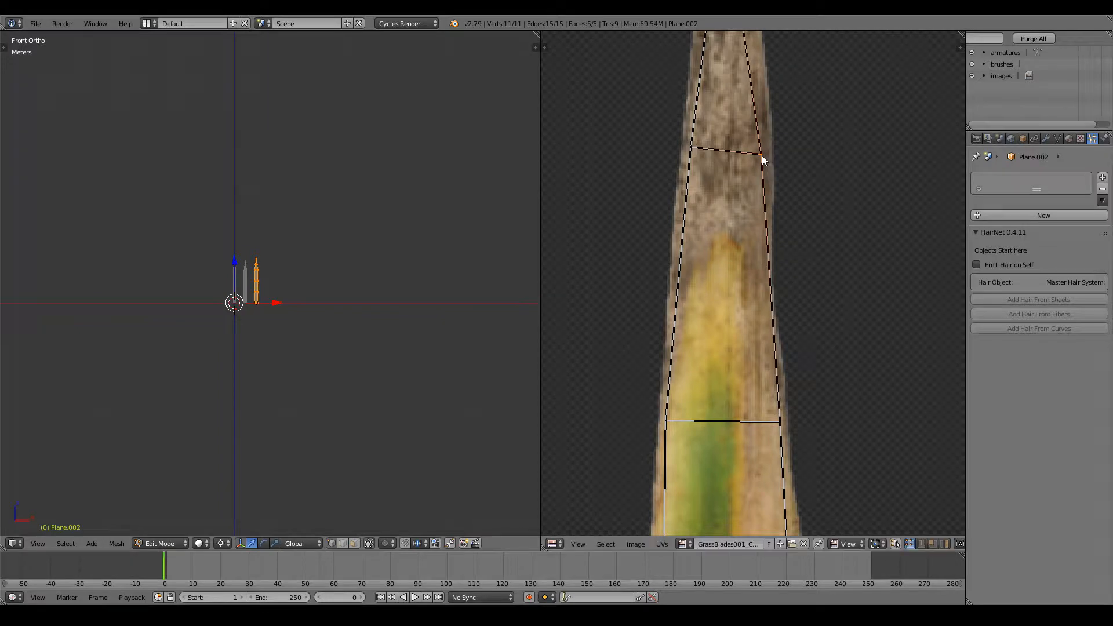
scroll(779, 327, down, 5)
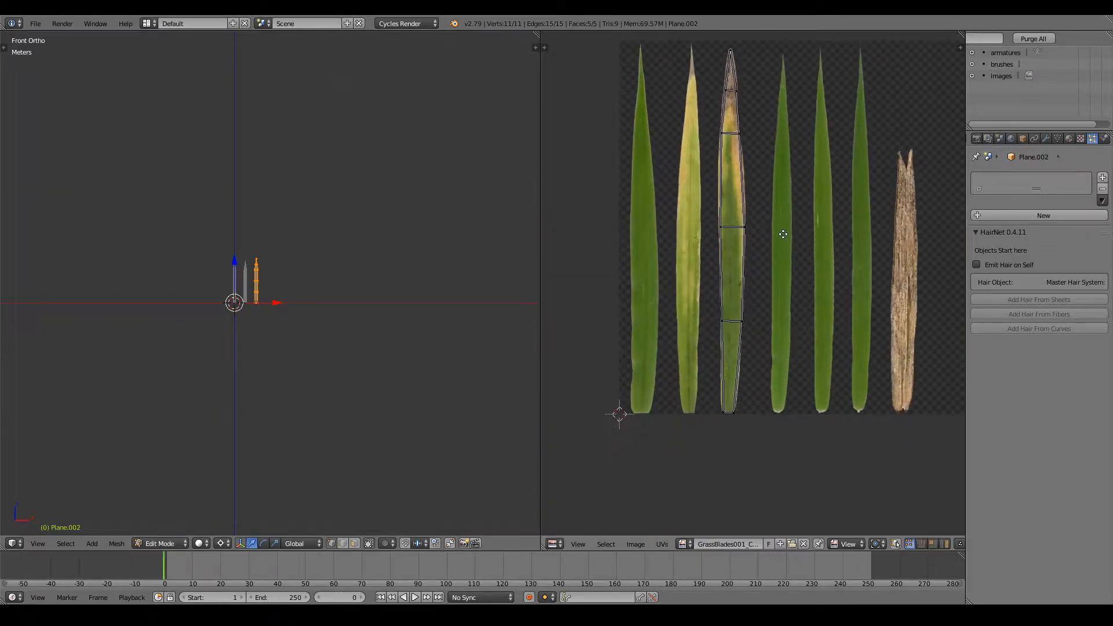
scroll(784, 252, up, 6)
scroll(767, 203, down, 6)
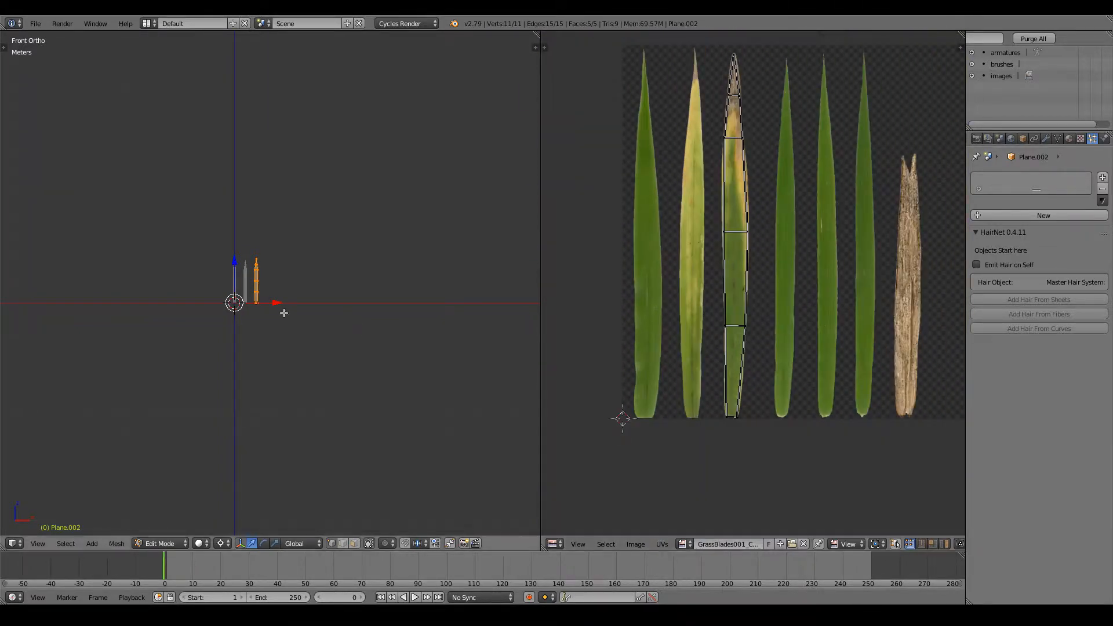
key(Tab)
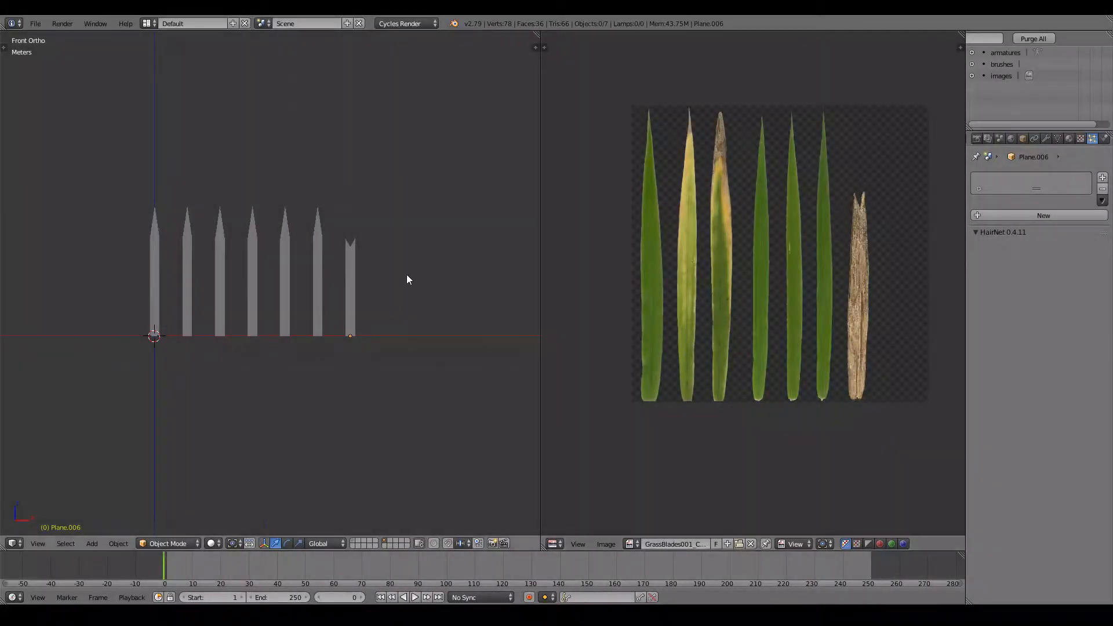
Step: Examine the UV layouts of the first three blade objects in Edit Mode against their blades in the texture
scroll(409, 280, up, 3)
right_click(258, 280)
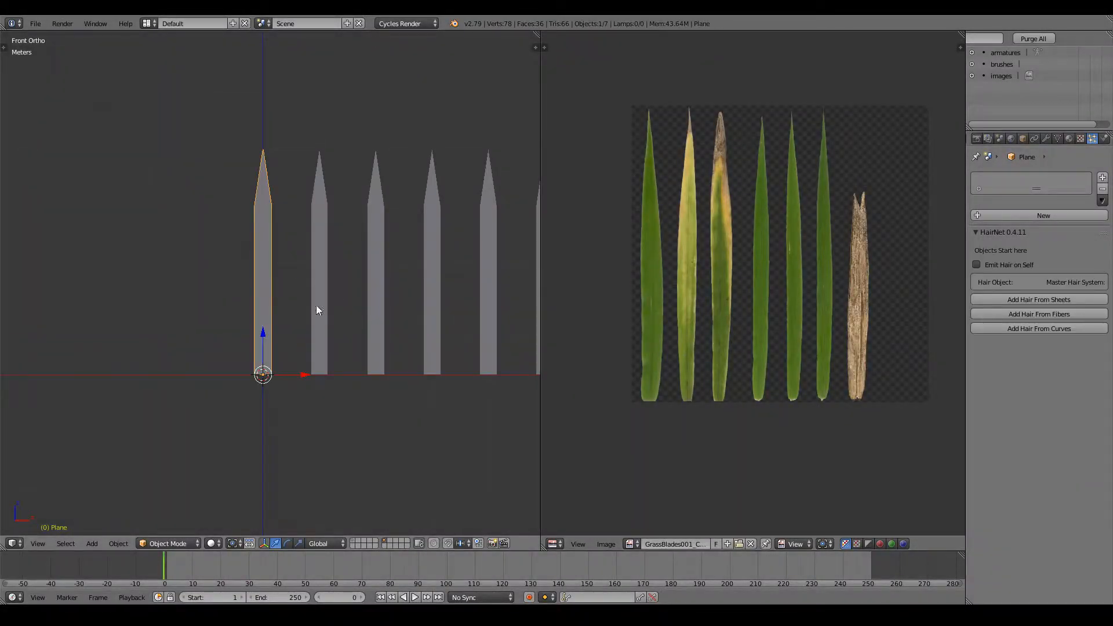
key(Tab)
ctrl+scroll(319, 366, down, 2)
scroll(228, 327, up, 2)
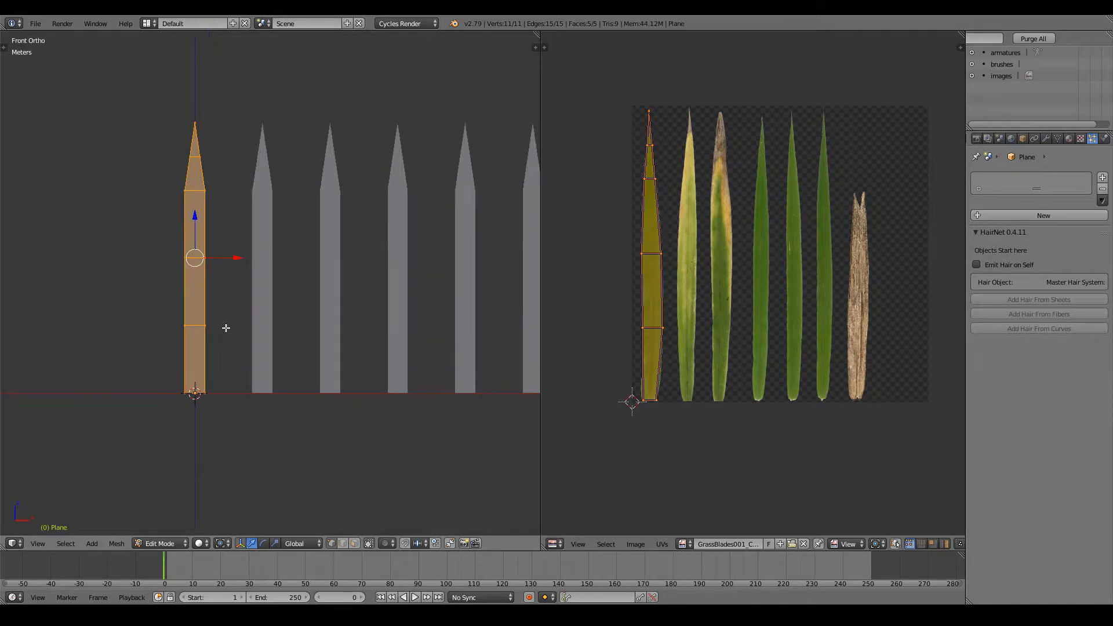
key(Tab)
right_click(269, 255)
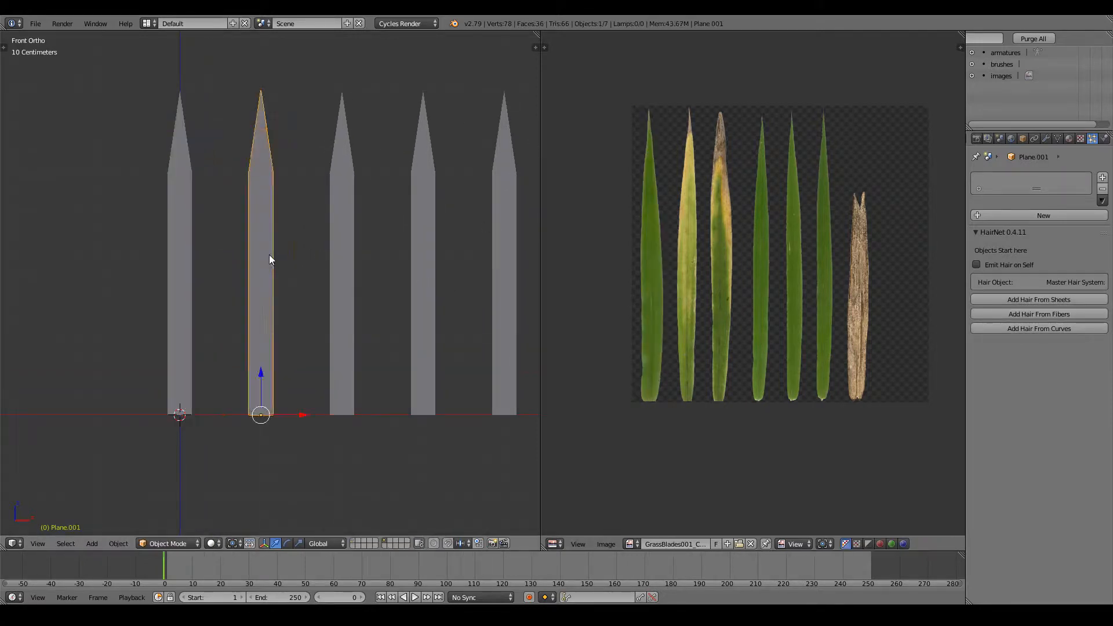
key(Tab)
key(Tab)
right_click(350, 268)
key(Tab)
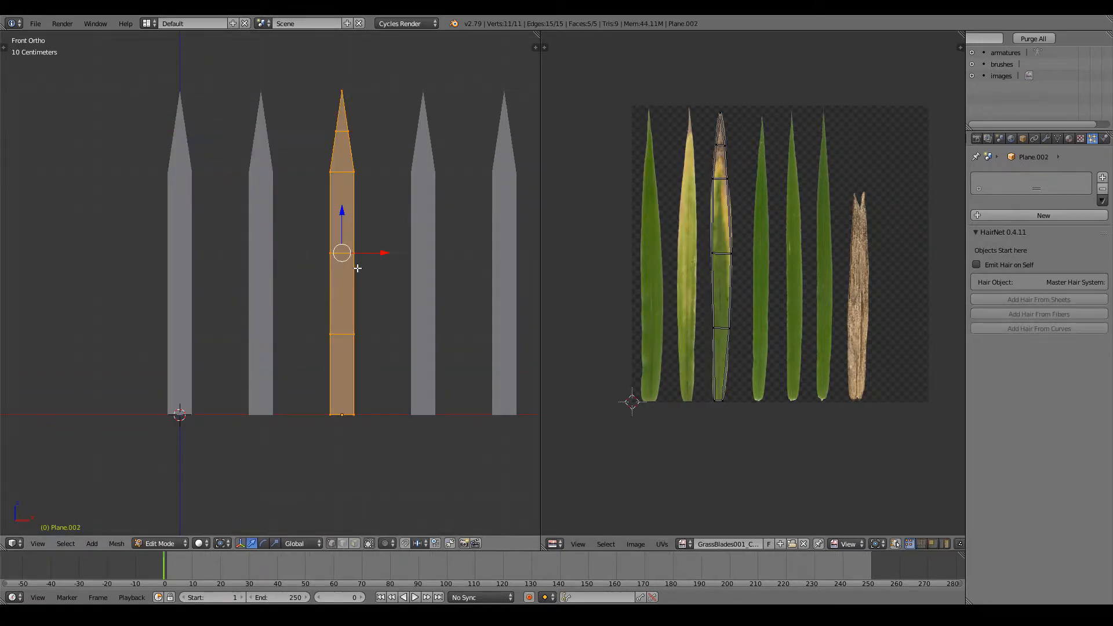
Step: Examine how the UVs of the fourth, fifth and sixth blade objects fit their green blades in the texture
ctrl+scroll(314, 271, down, 2)
key(Tab)
right_click(311, 269)
key(Tab)
key(Tab)
ctrl+scroll(310, 269, down, 2)
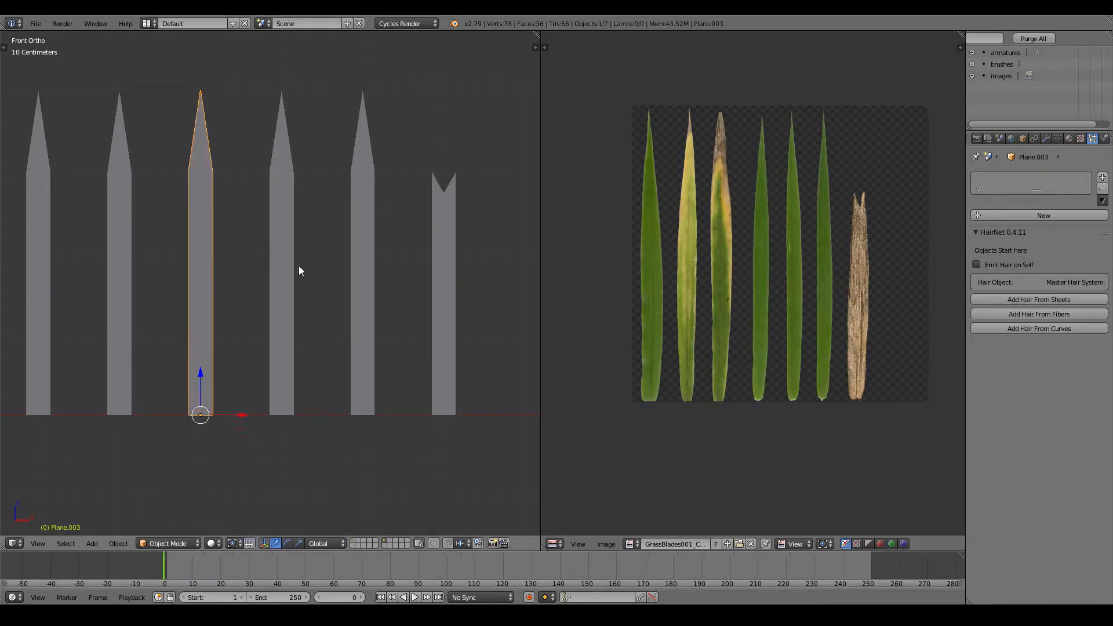
right_click(286, 264)
key(Tab)
key(a)
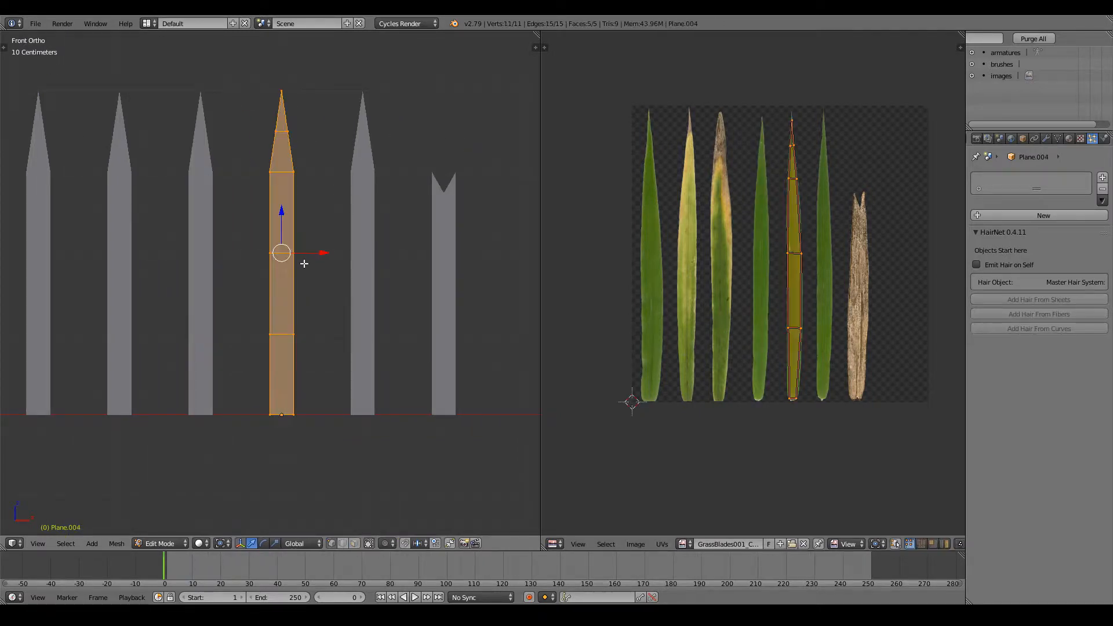
key(Tab)
right_click(360, 270)
key(Tab)
key(Tab)
Step: Inspect the seventh, split-tipped blade object's mesh and its UV fit on the dry brown blade
ctrl+scroll(353, 273, down, 2)
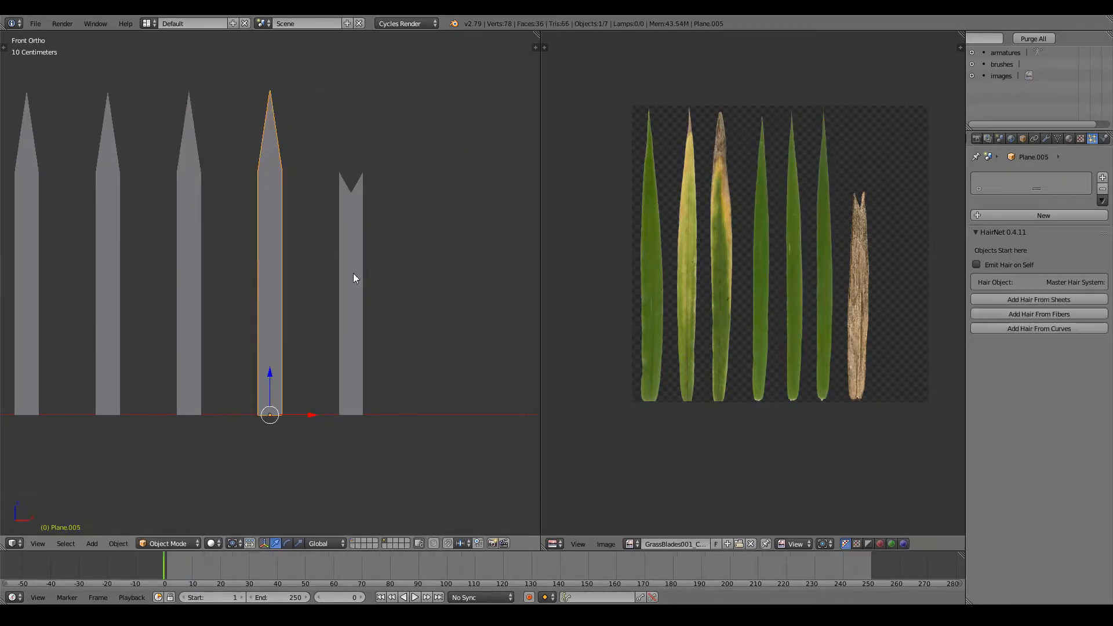
ctrl+scroll(358, 274, down, 1)
scroll(359, 274, up, 1)
key(a)
right_click(330, 268)
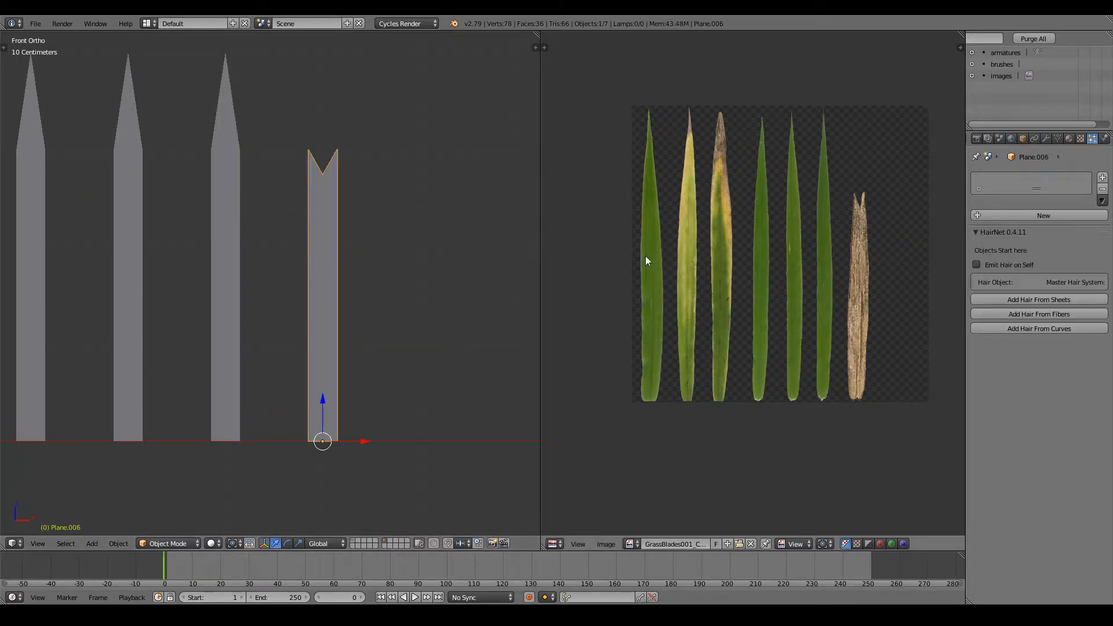
scroll(860, 226, up, 3)
middle_drag(860, 226, 687, 287)
scroll(463, 274, down, 1)
scroll(462, 273, down, 1)
scroll(628, 266, down, 3)
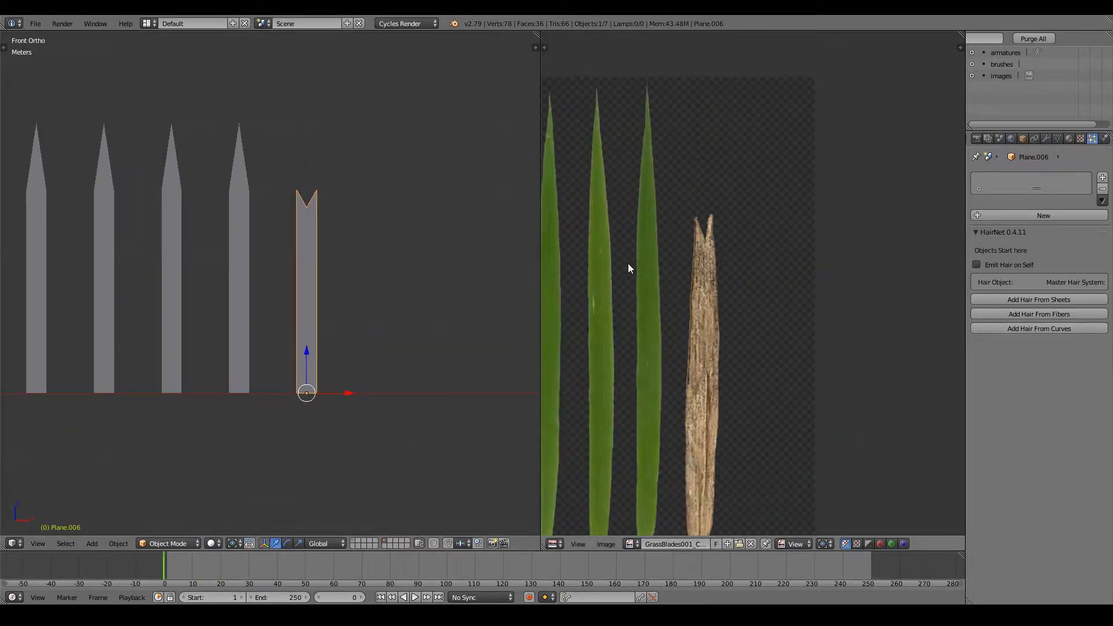
key(Tab)
key(a)
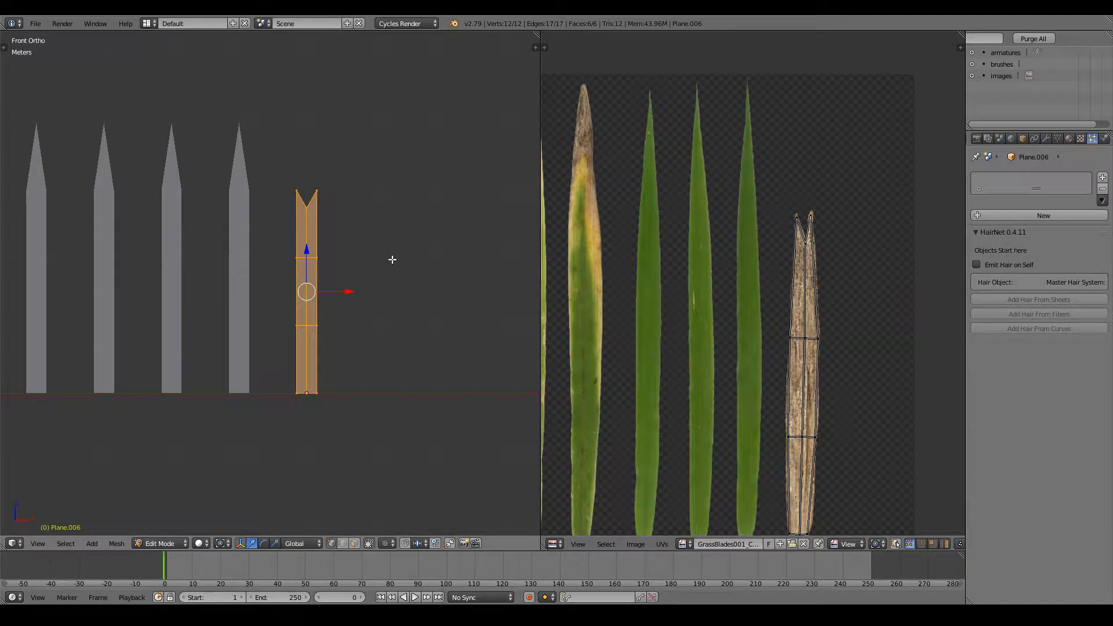
scroll(757, 307, up, 3)
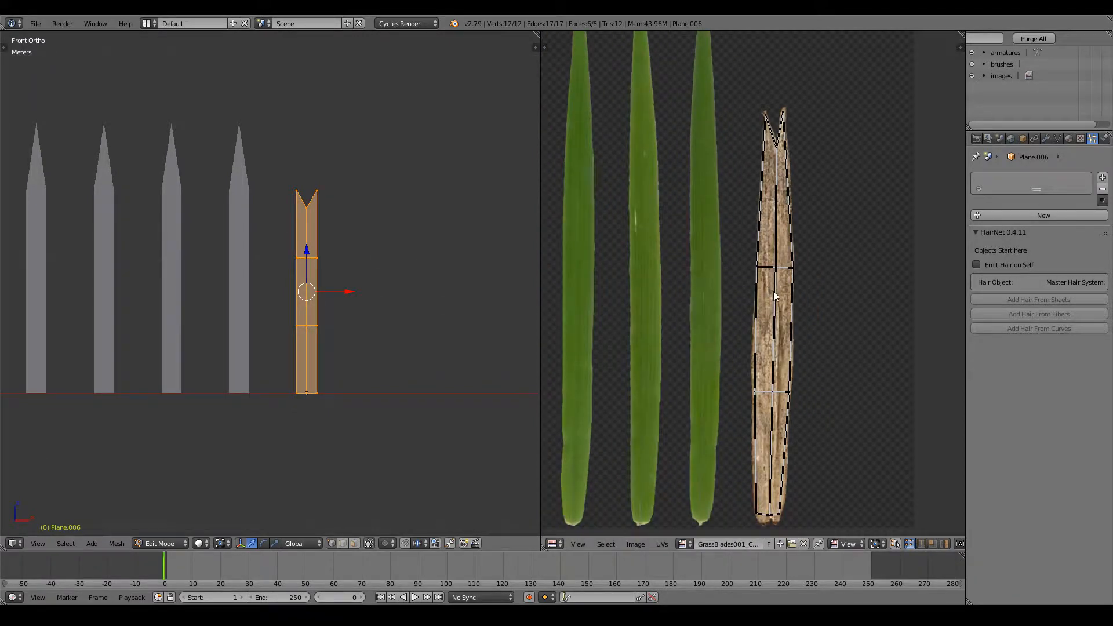
scroll(443, 308, up, 2)
Step: Compare the sixth blade's mesh and UVs with the split-tipped blade's center-divided layout, ending in Object Mode
key(Tab)
right_click(232, 301)
key(Tab)
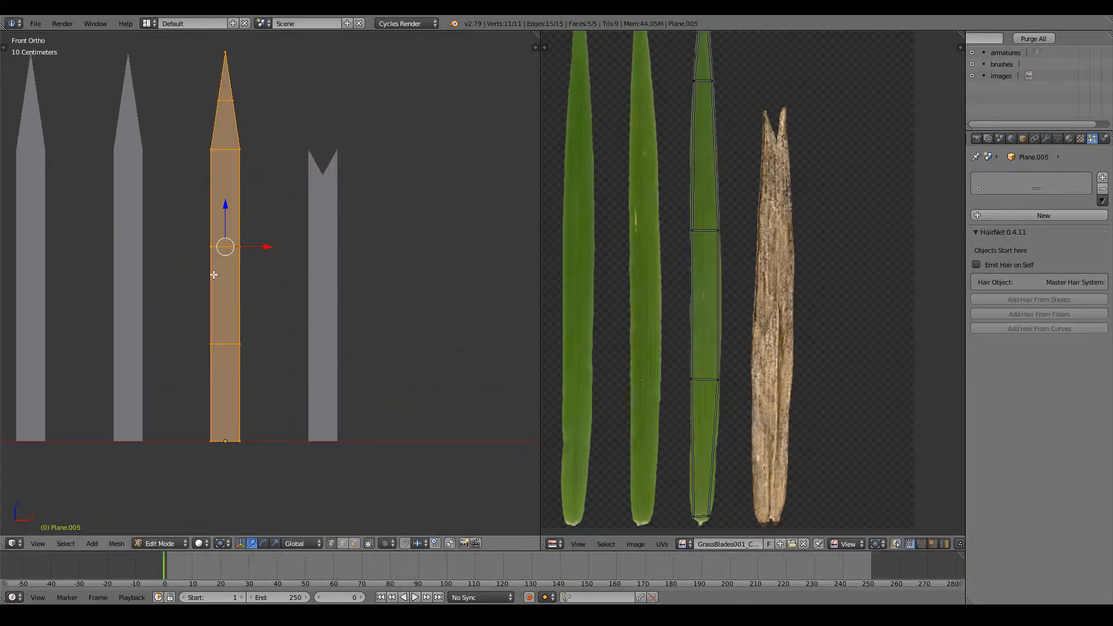
key(Tab)
right_click(342, 288)
key(Tab)
key(a)
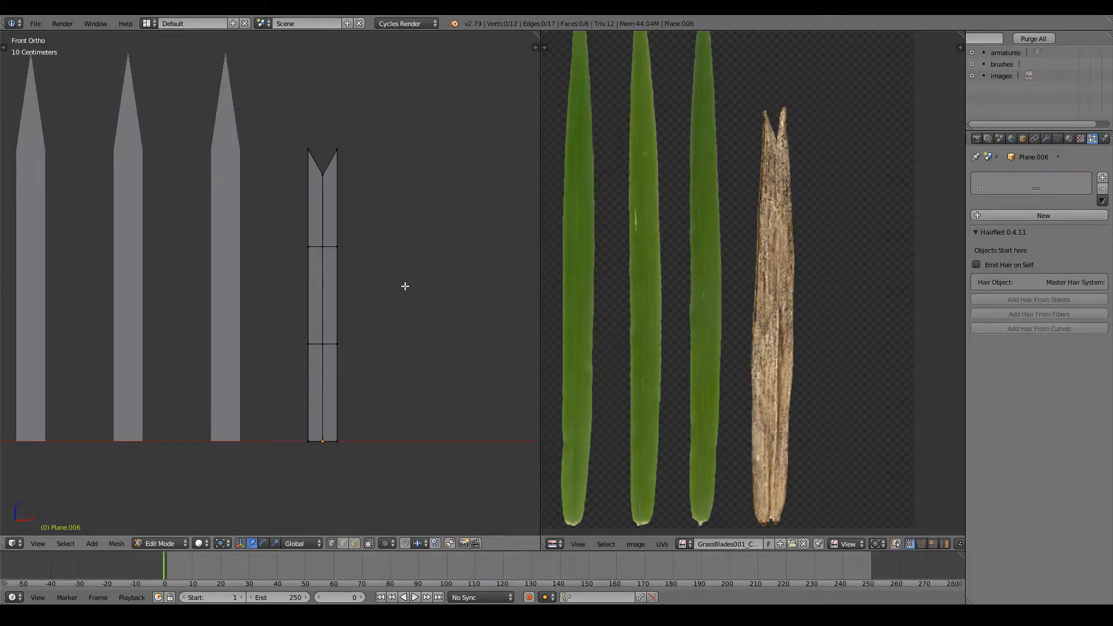
key(Tab)
key(Tab)
key(a)
middle_drag(799, 148, 755, 273)
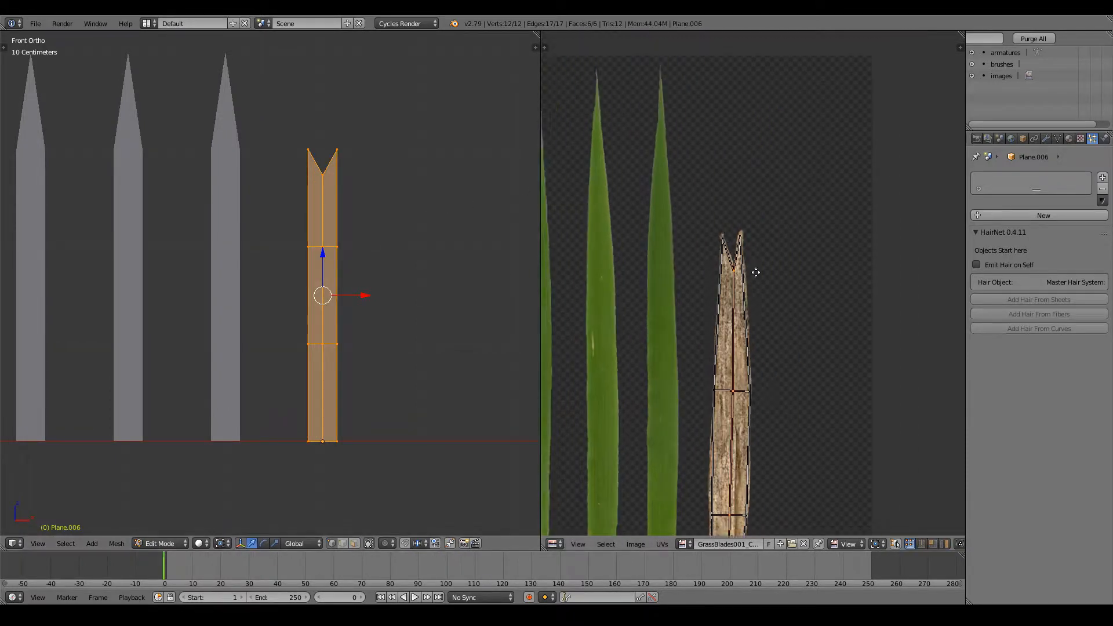
scroll(753, 279, up, 1)
scroll(753, 280, down, 3)
key(Tab)
scroll(392, 289, down, 4)
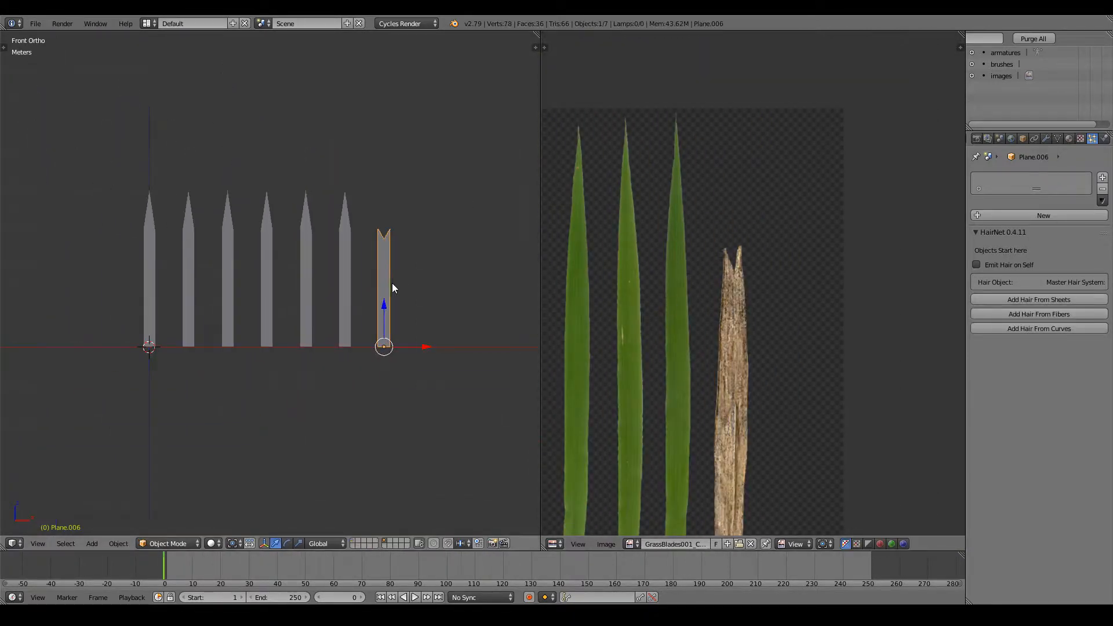
scroll(392, 289, up, 2)
scroll(719, 286, down, 1)
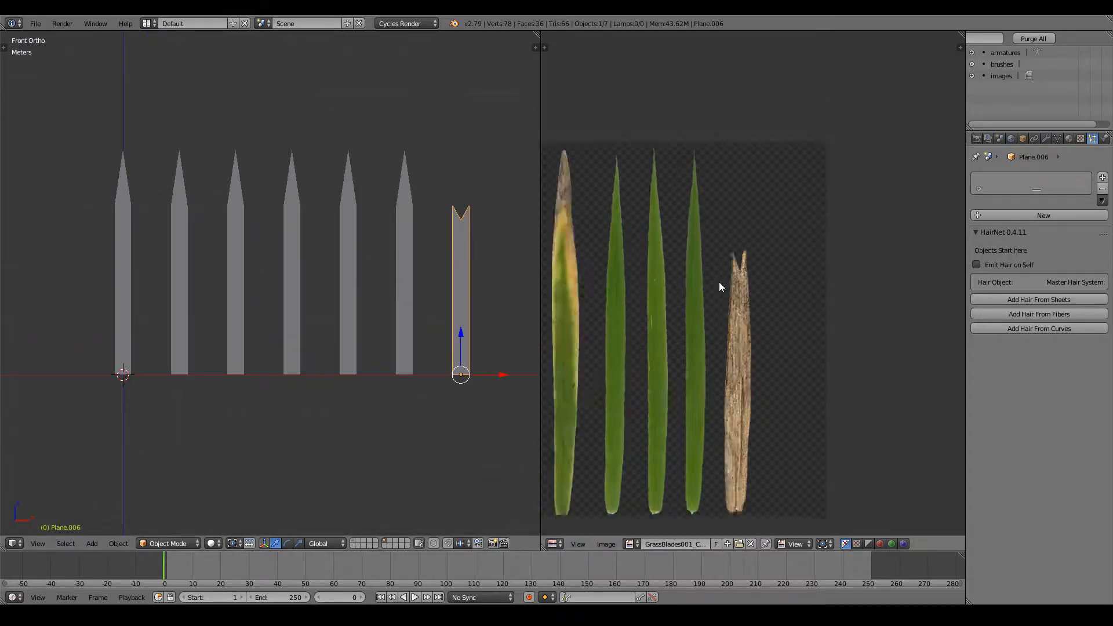
scroll(719, 282, down, 3)
scroll(732, 278, up, 3)
scroll(715, 237, down, 1)
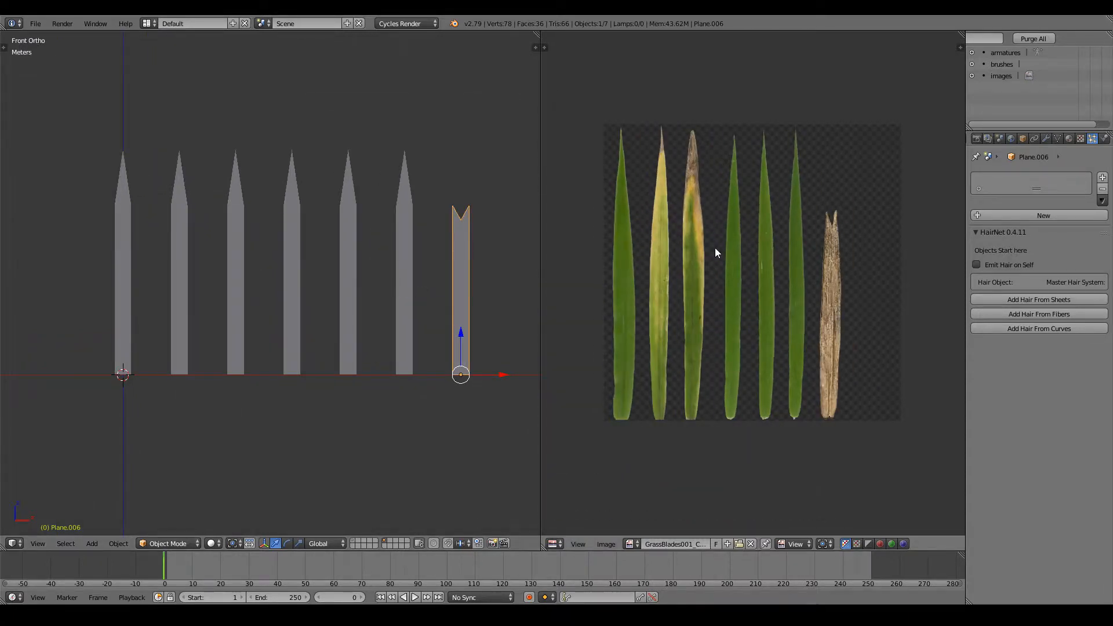
Step: Give the first grass blade object a new material named GrassBlades
key(a)
right_click(122, 253)
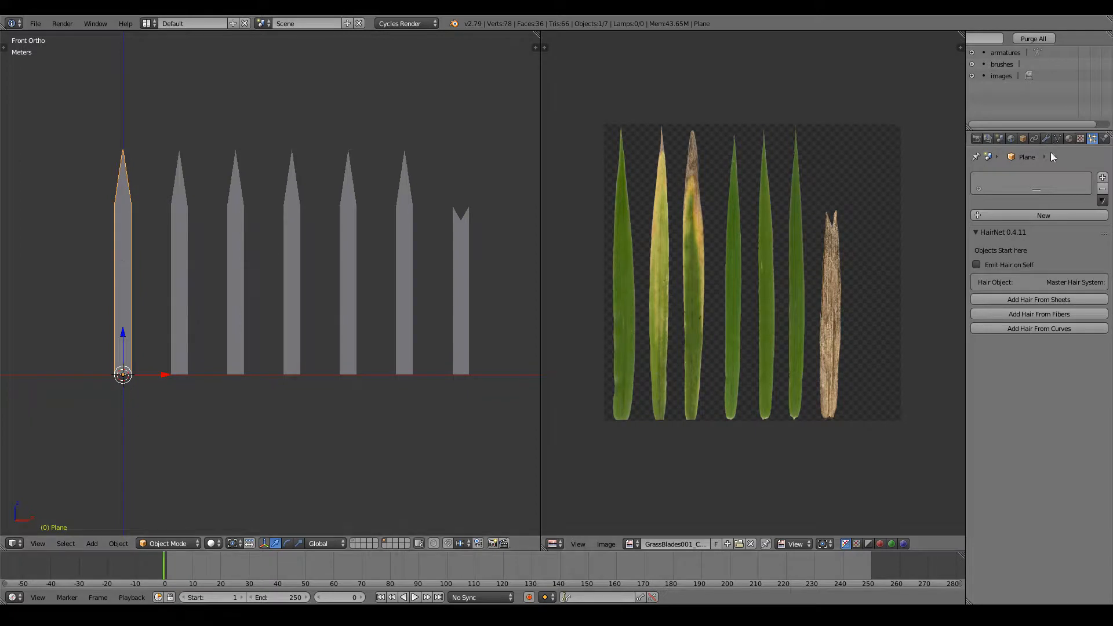
click(1028, 217)
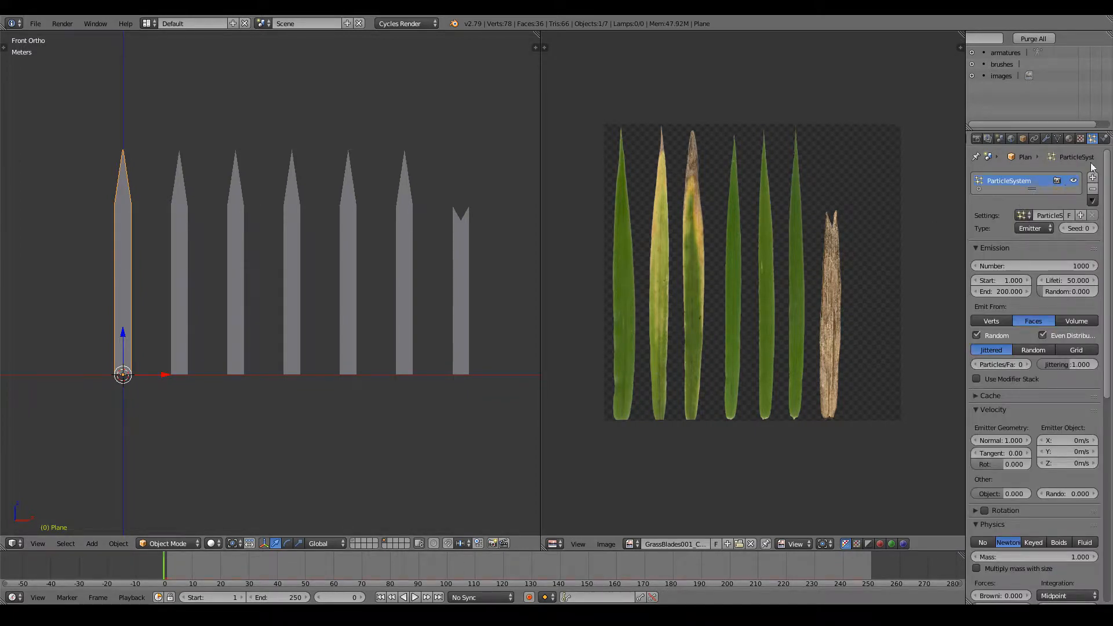
click(1070, 139)
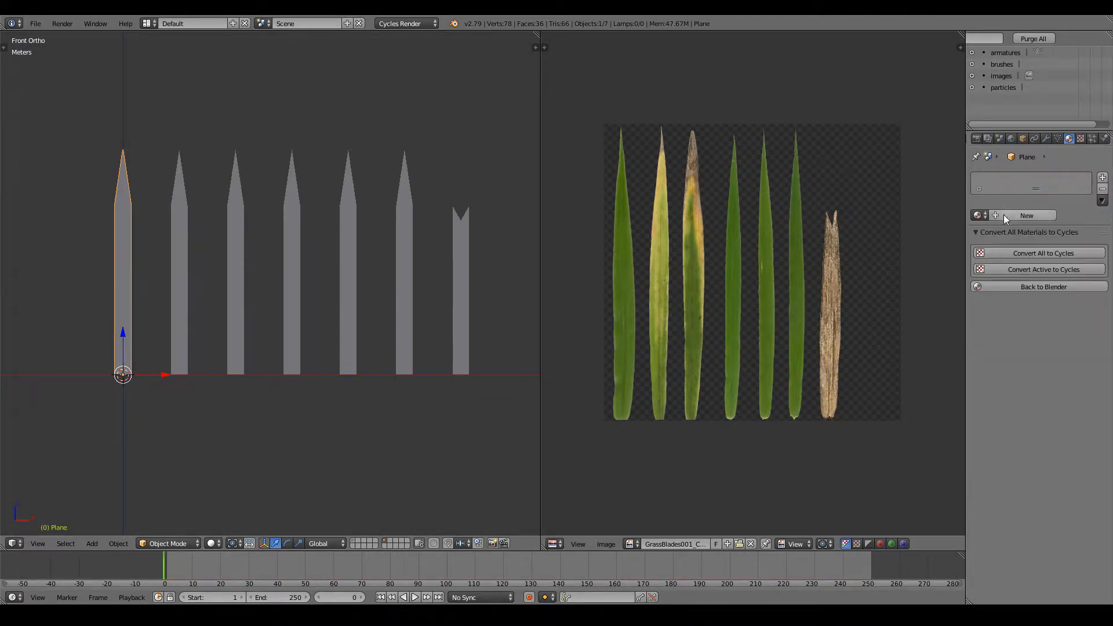
click(1006, 216)
double_click(998, 179)
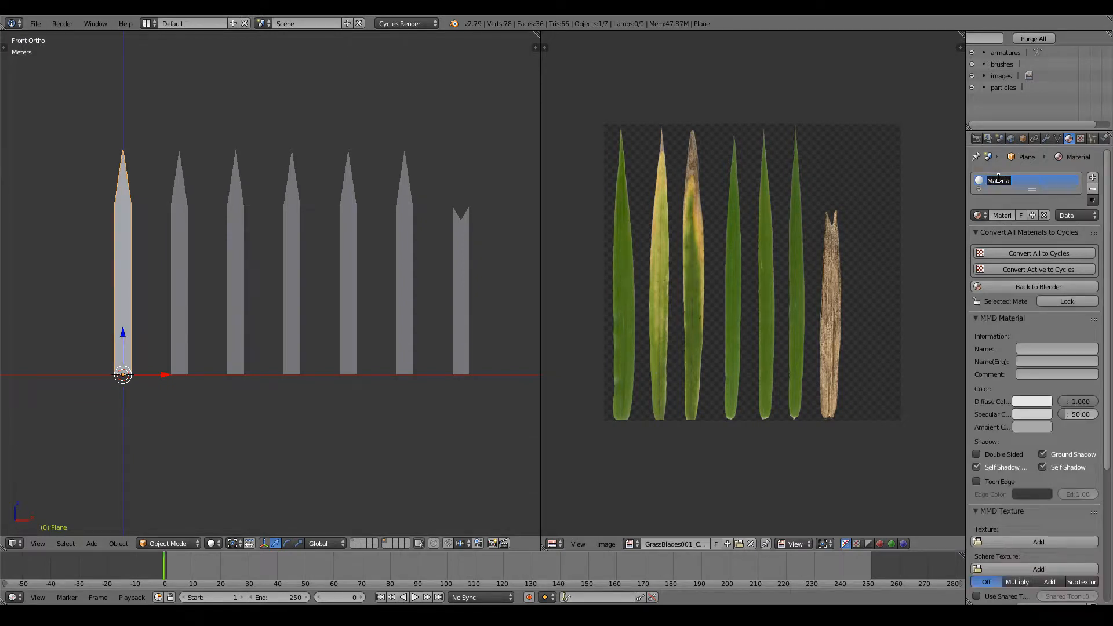
text(GrassBlades)
key(Return)
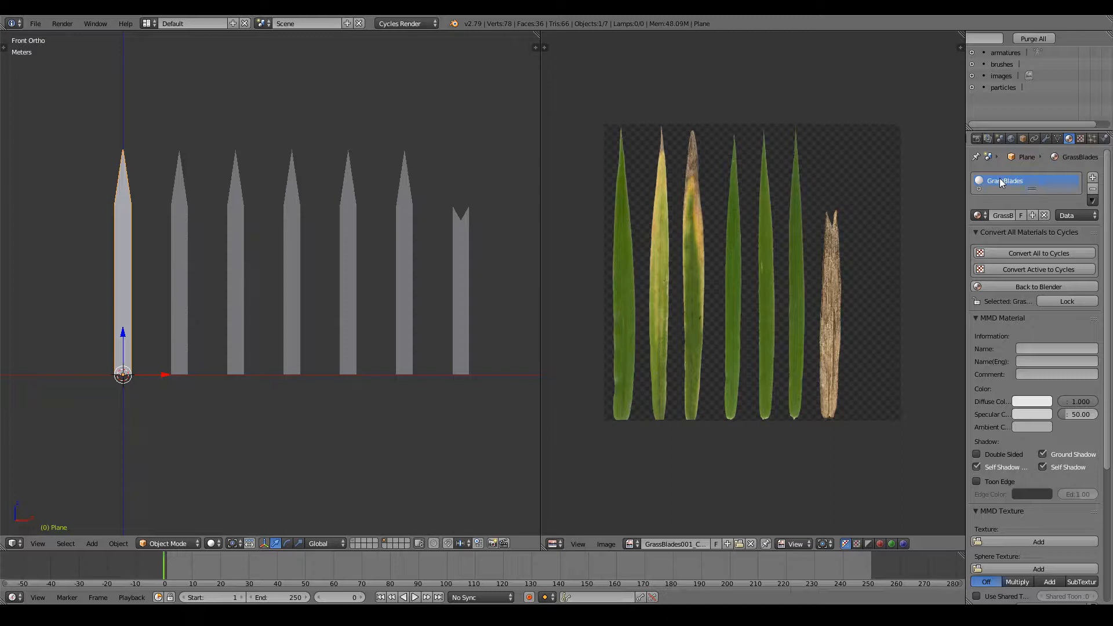
Step: In the Node Editor, replace the default Diffuse BSDF with a Principled BSDF linked to the Material Output's Surface
click(554, 544)
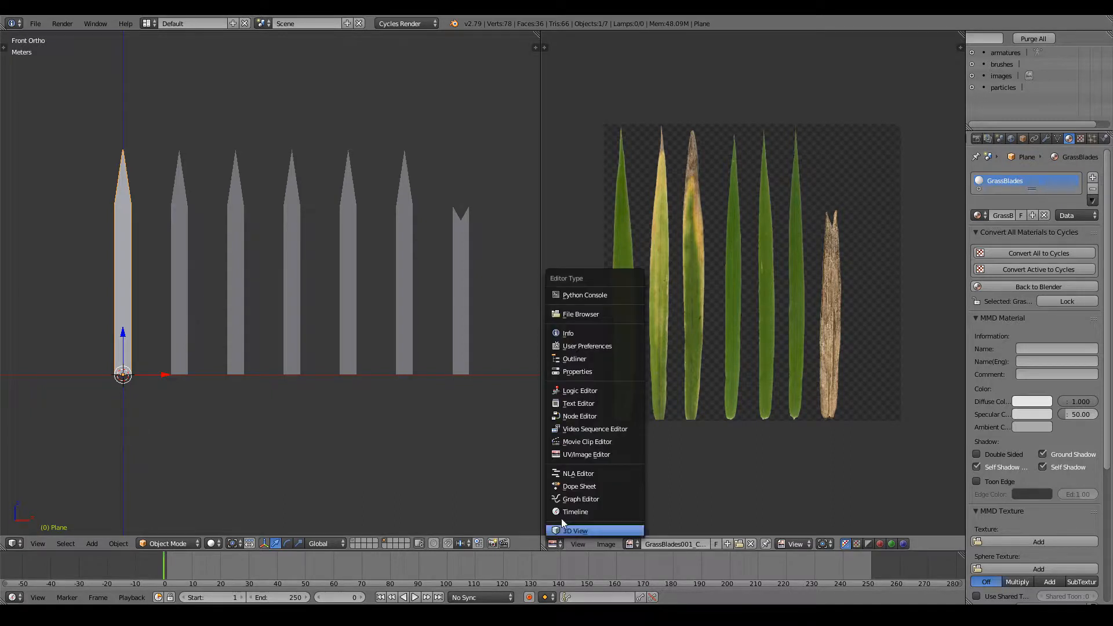
click(581, 416)
key(n)
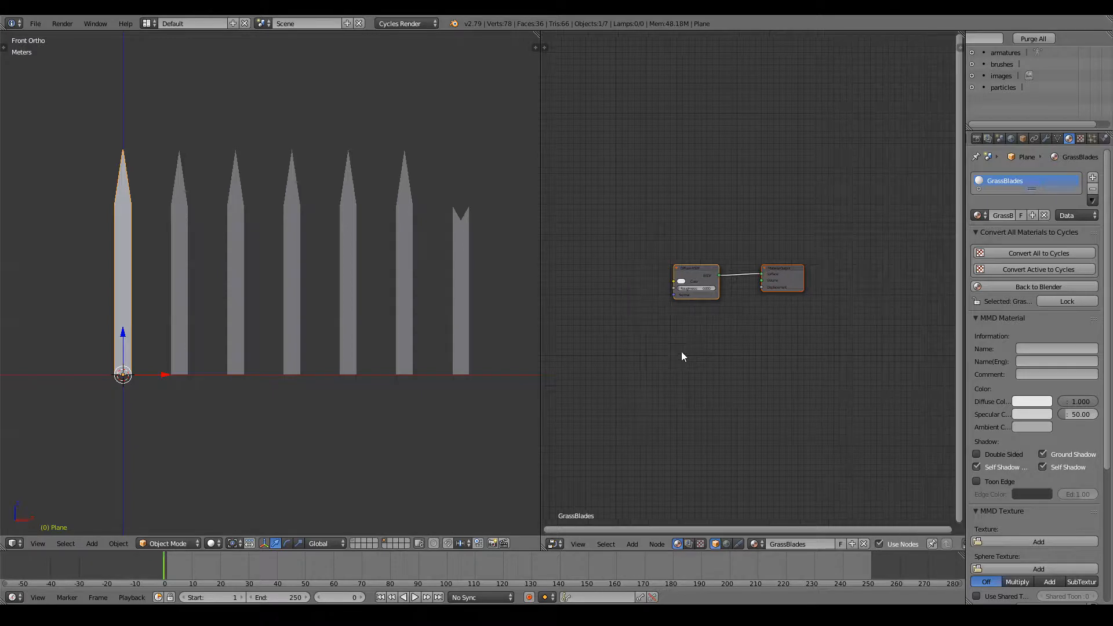
scroll(740, 325, up, 4)
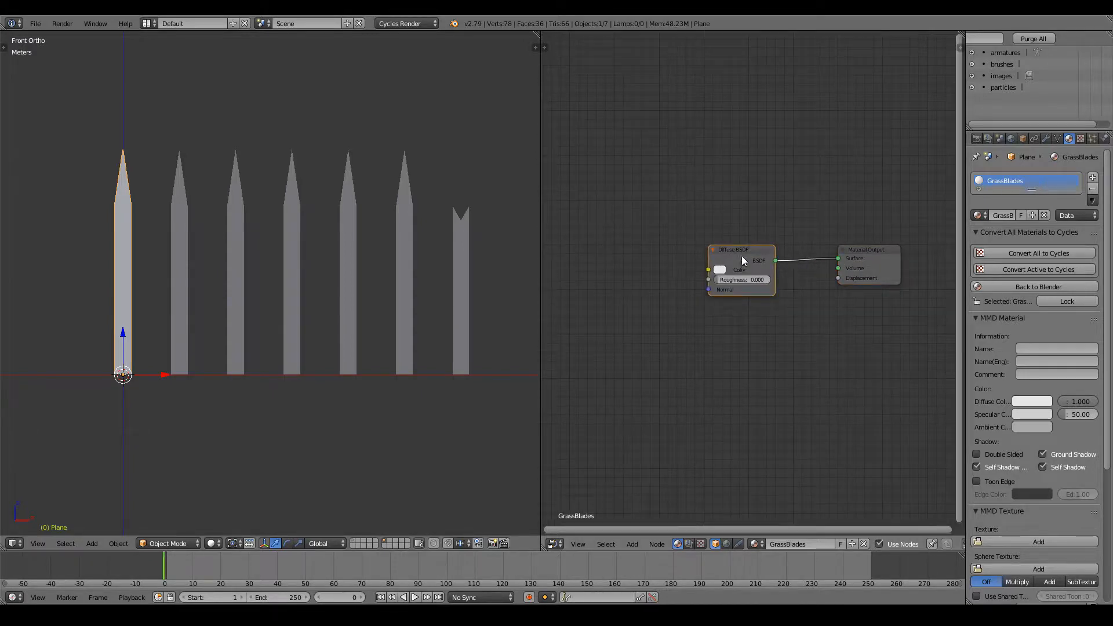
key(x)
key(shift+a)
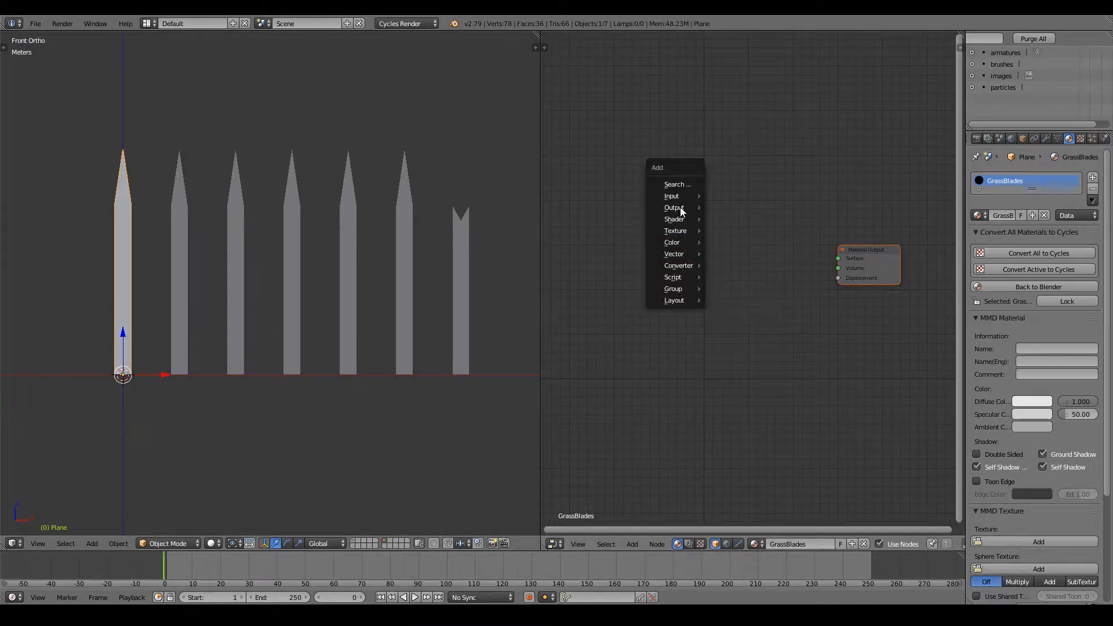
mouse_move(675, 220)
click(746, 346)
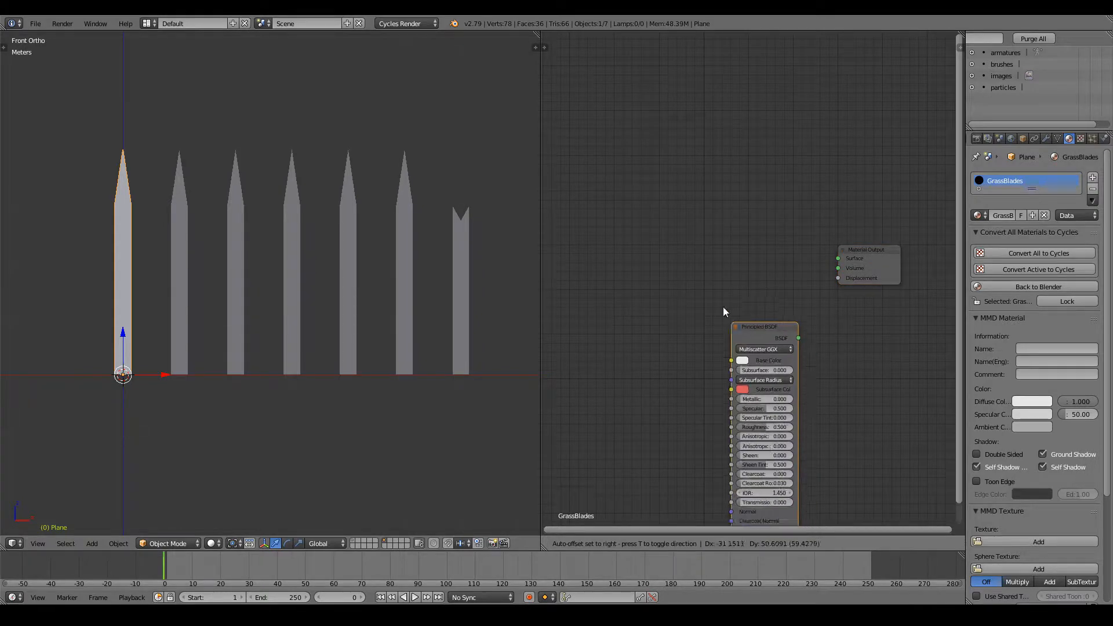
click(736, 235)
drag(757, 241, 839, 258)
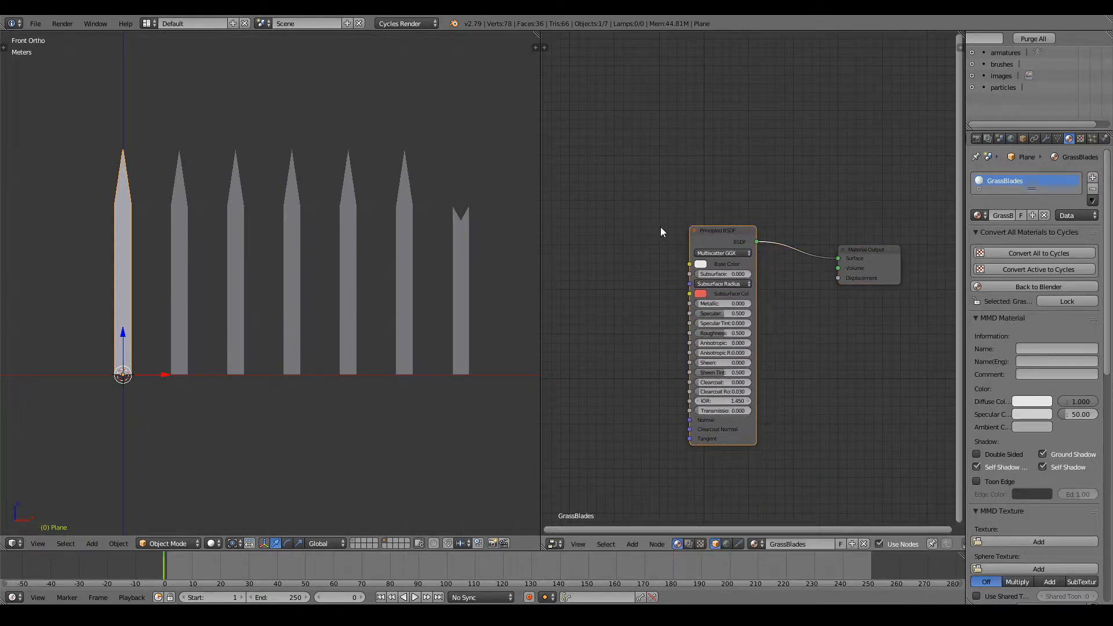
Step: Add an Image Texture node before the Principled BSDF and load GrassBlades001_COL_1K.png into it
ctrl+scroll(673, 238, left, 5)
key(shift+a)
mouse_move(676, 248)
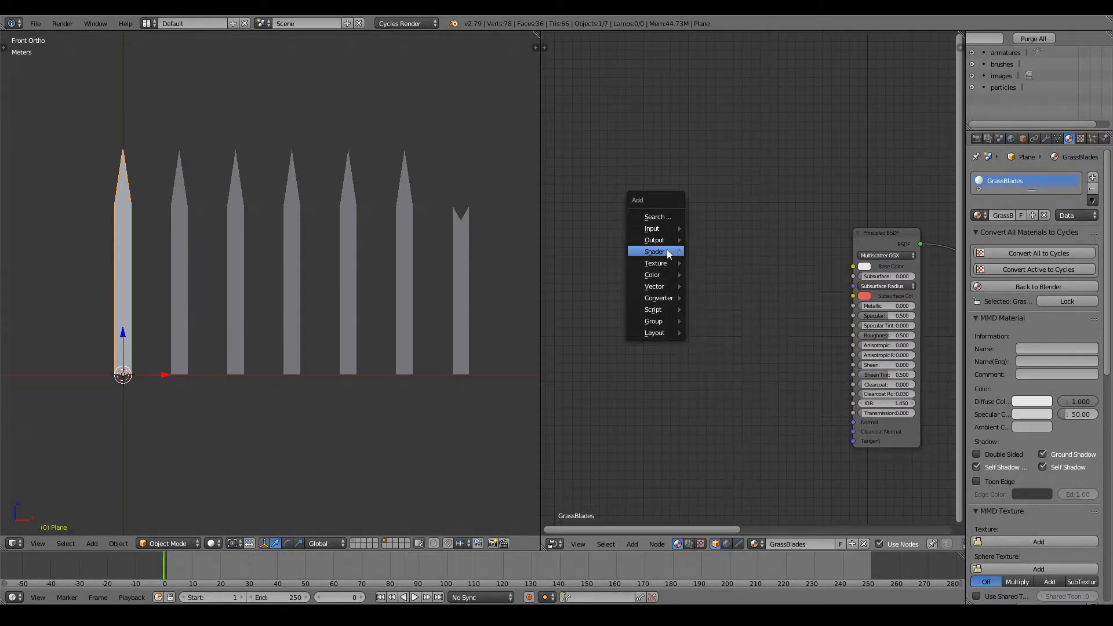
mouse_move(655, 263)
click(752, 326)
click(653, 184)
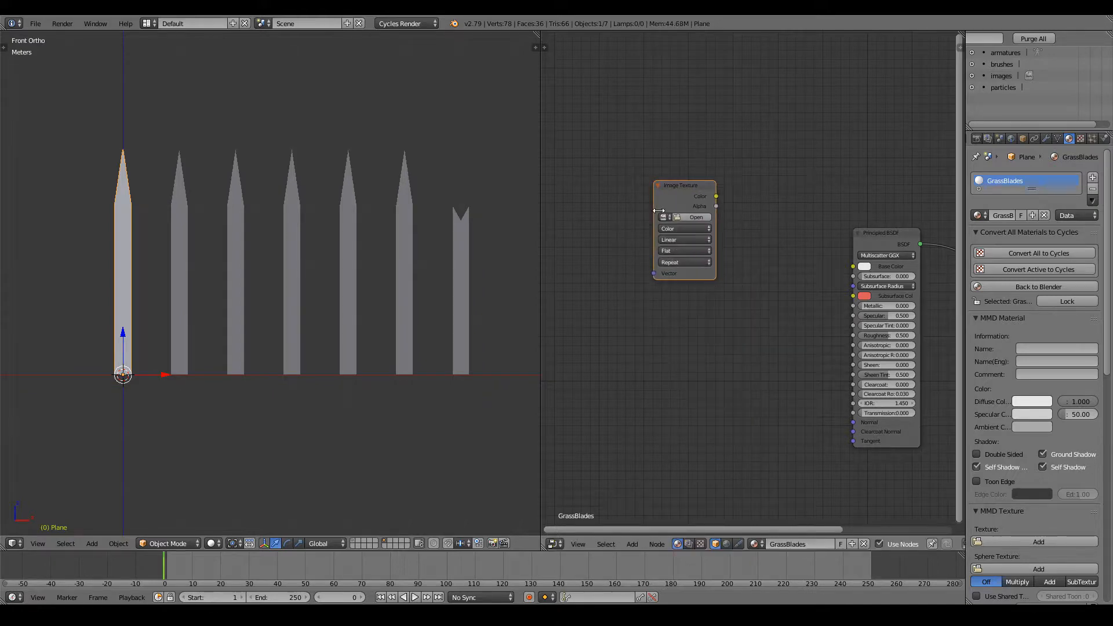
click(665, 216)
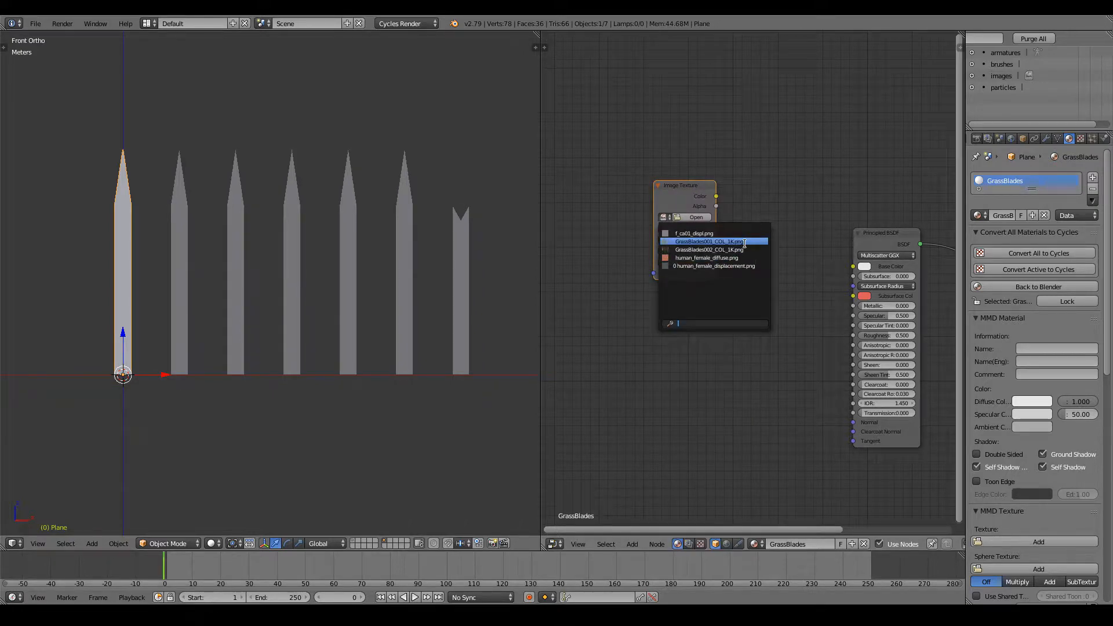
click(740, 249)
click(665, 219)
Step: Link the Image Texture's Color to the Principled BSDF's Base Color and switch the 3D view's shading to display the texture
drag(717, 196, 852, 266)
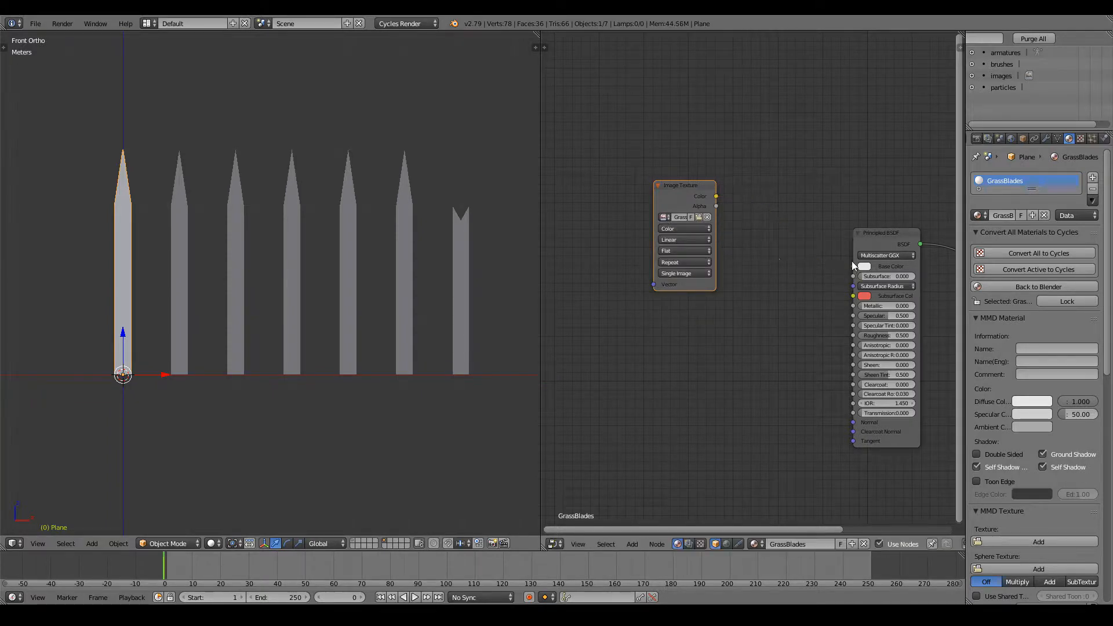
drag(717, 198, 853, 267)
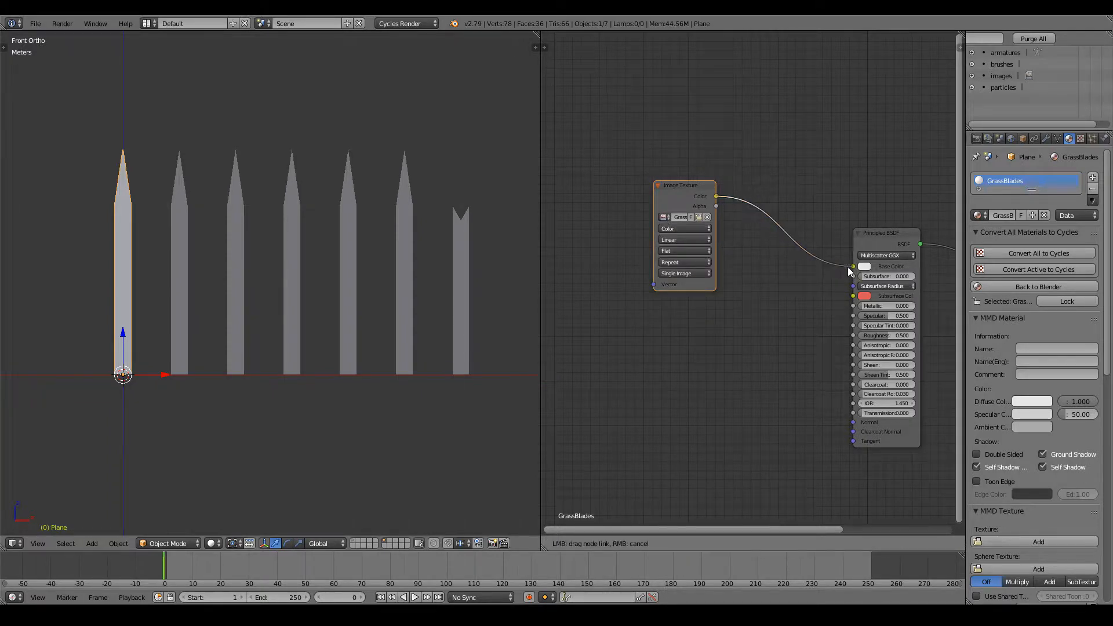
click(212, 543)
click(232, 491)
Step: Assign the existing GrassBlades material to the second, third and fourth blade objects
right_click(181, 302)
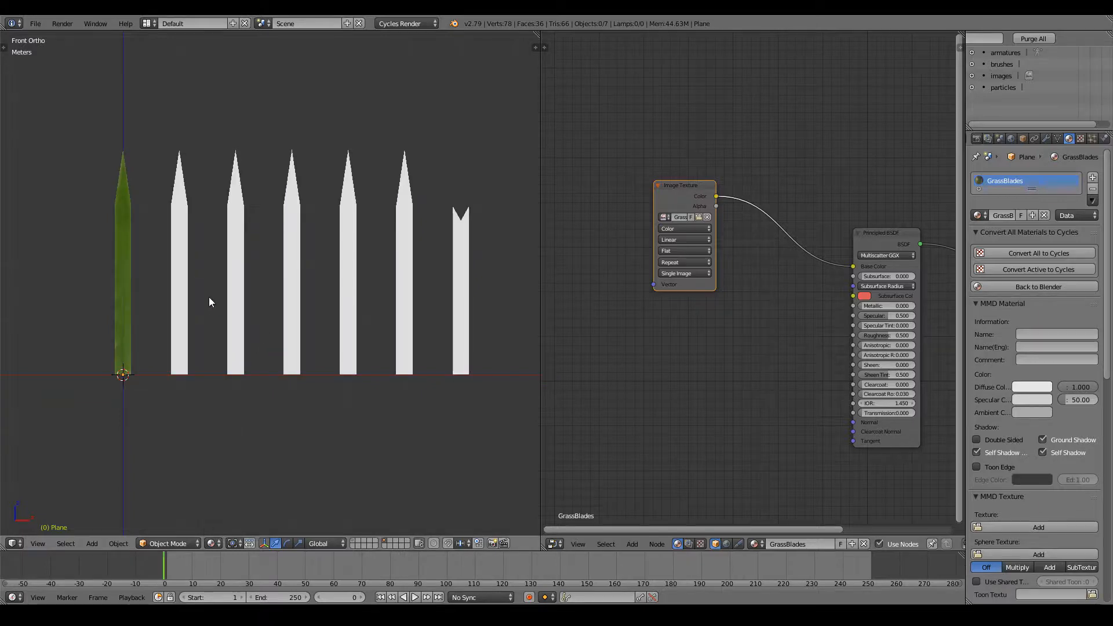
click(980, 215)
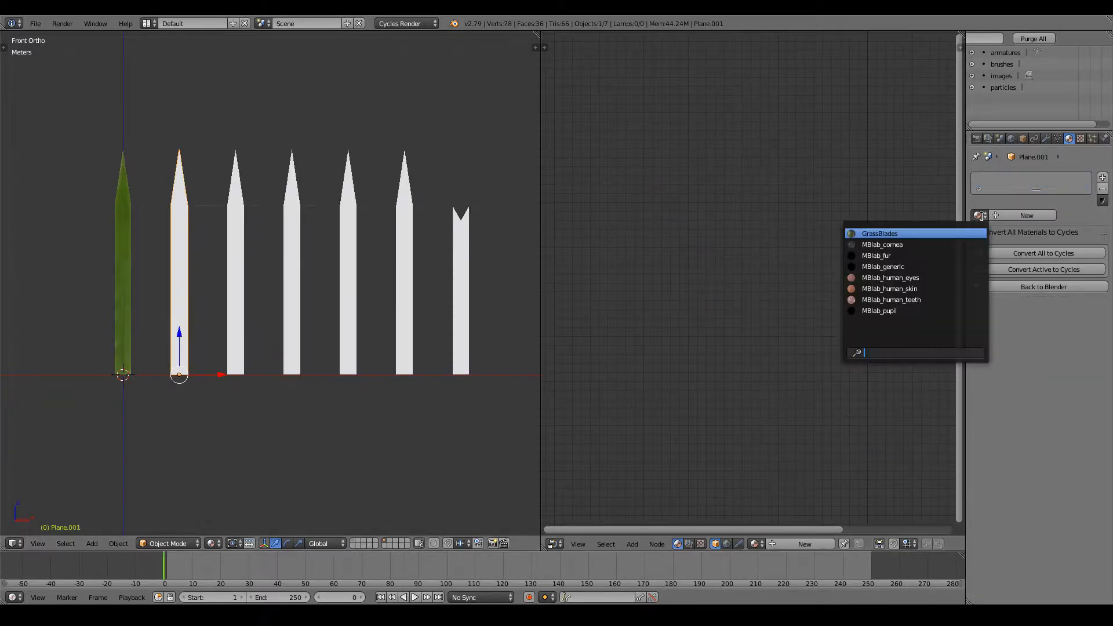
click(912, 234)
right_click(230, 248)
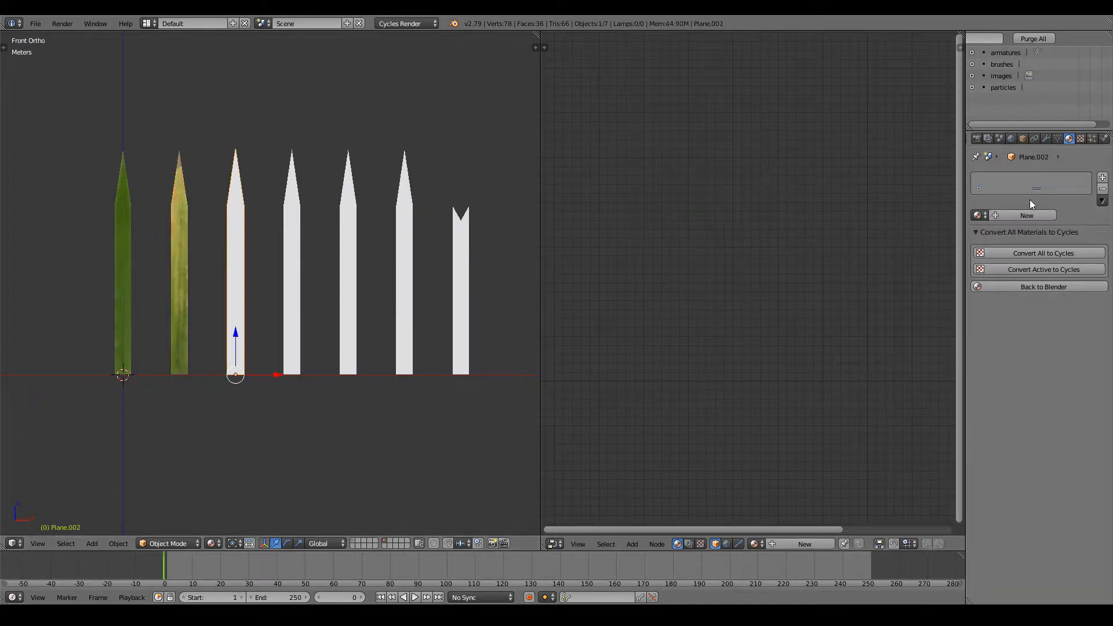
click(979, 215)
click(919, 234)
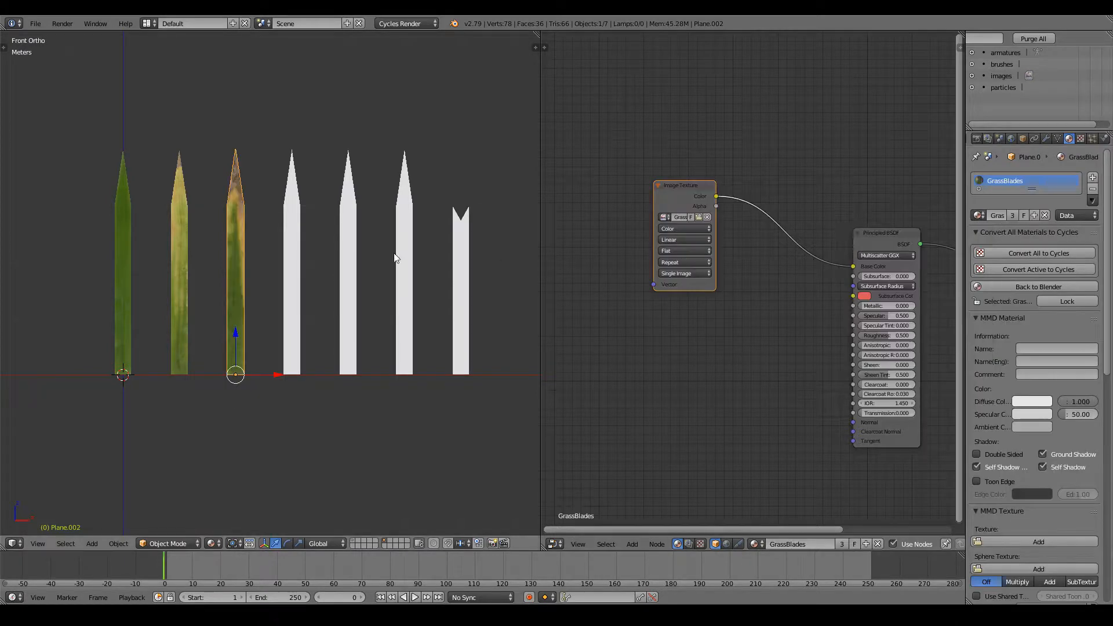
right_click(285, 239)
click(979, 215)
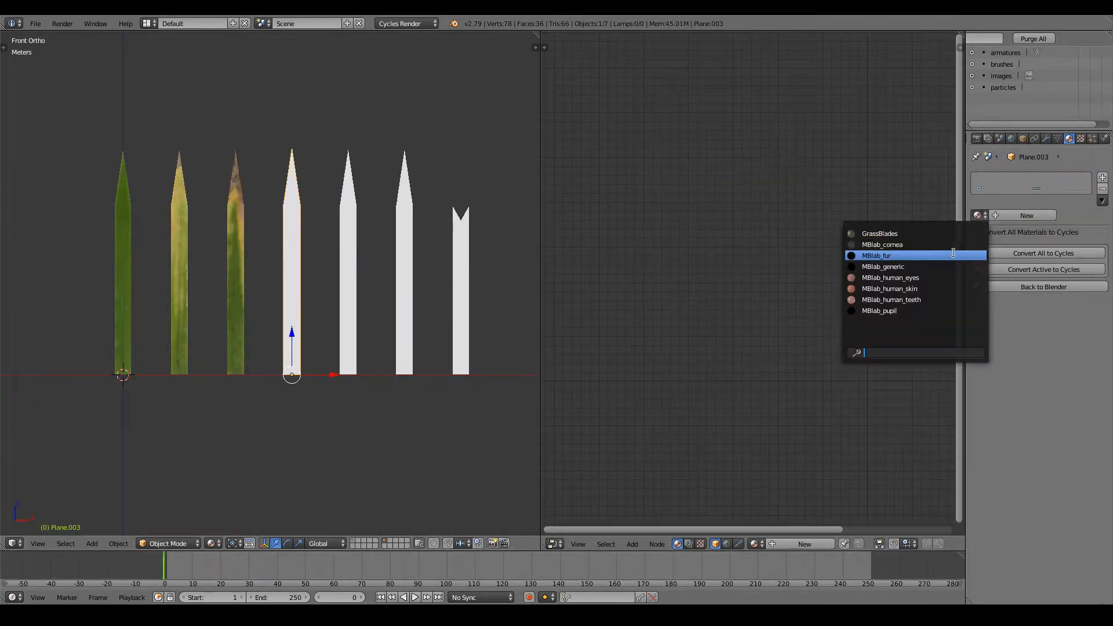
click(922, 234)
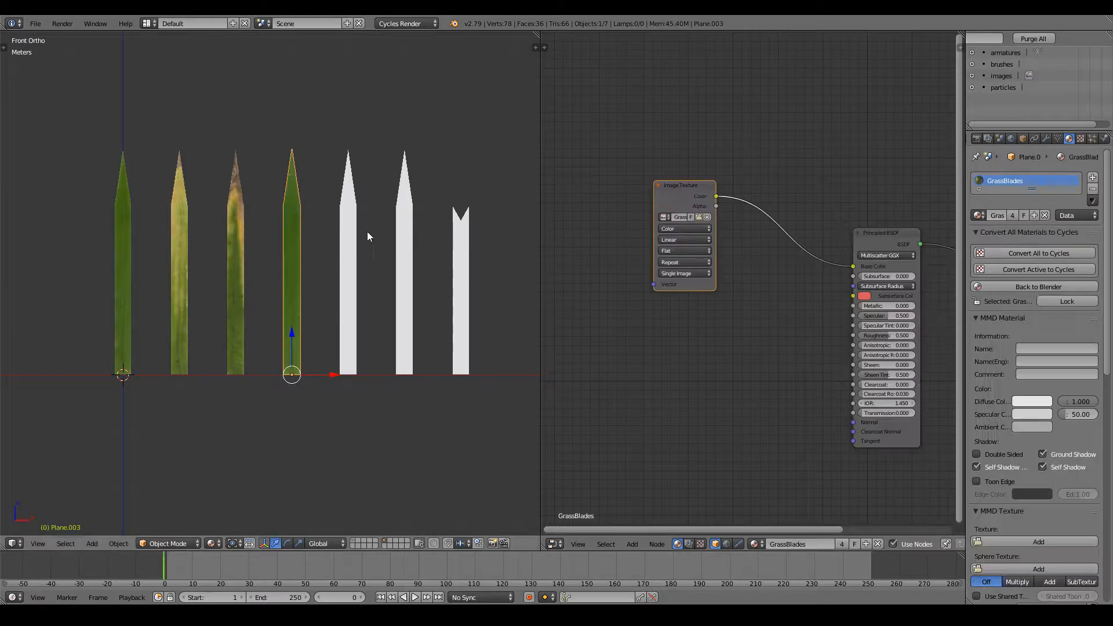
Step: Assign the GrassBlades material to the fifth, sixth and split-tipped seventh blade objects
right_click(346, 228)
click(979, 215)
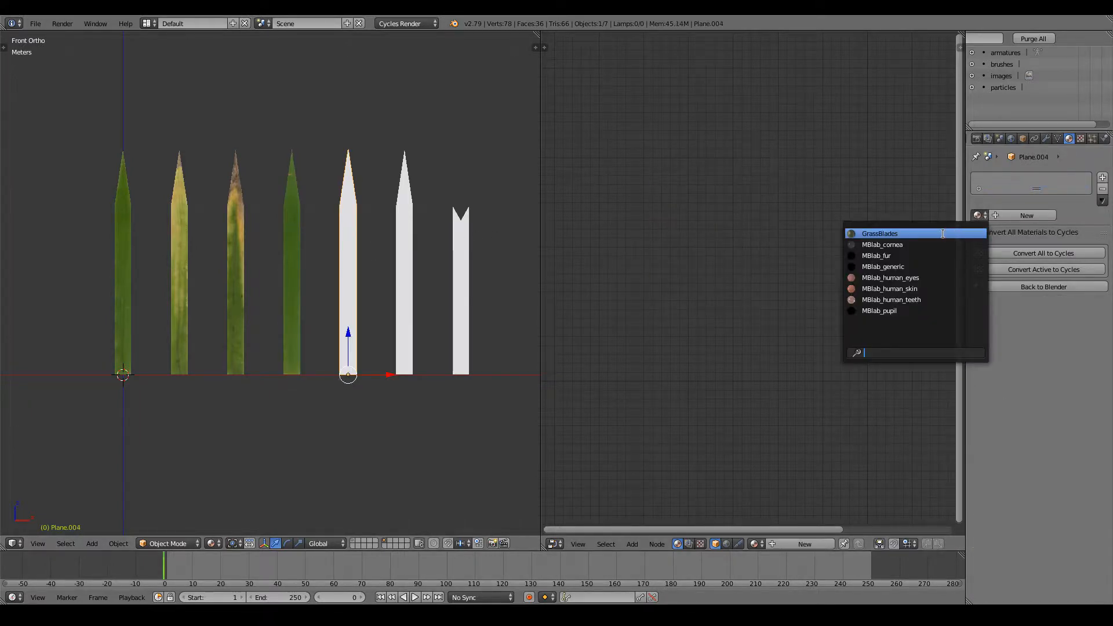
click(942, 233)
right_click(399, 245)
click(978, 214)
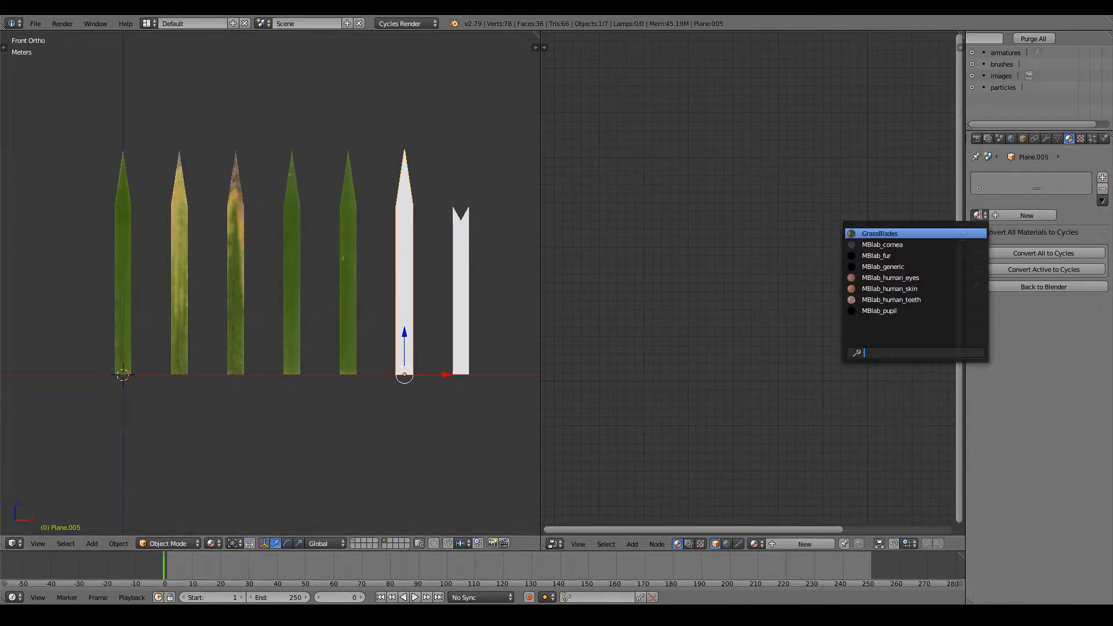
click(927, 234)
right_click(464, 245)
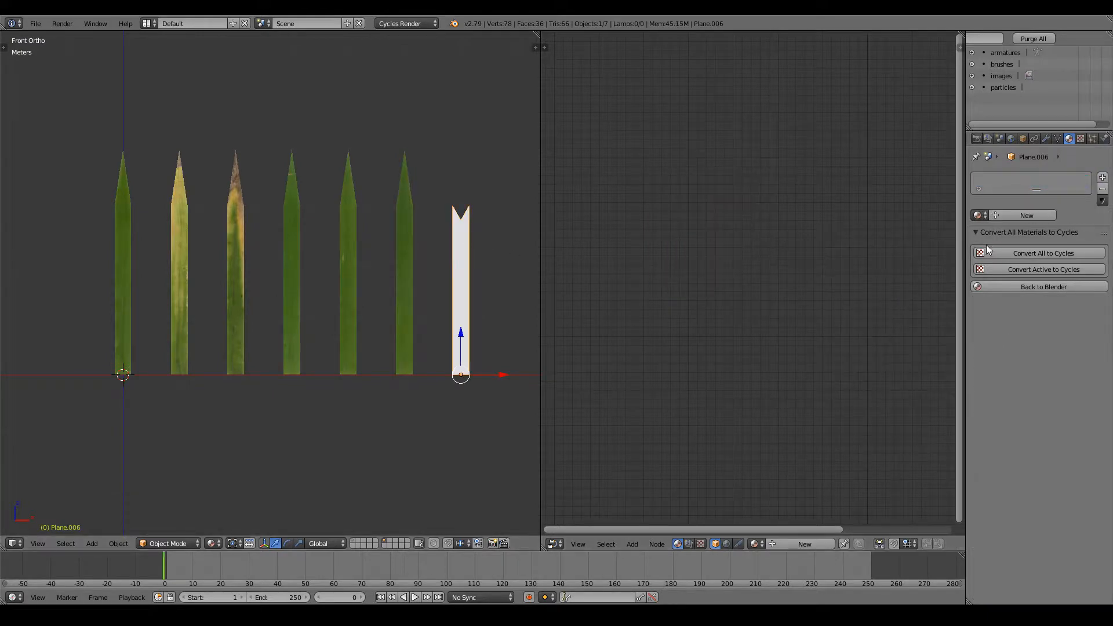
click(979, 215)
click(893, 234)
Step: Add a Subdivision Surface modifier to the split-tipped seventh blade
key(a)
middle_drag(292, 253, 353, 355)
right_click(441, 277)
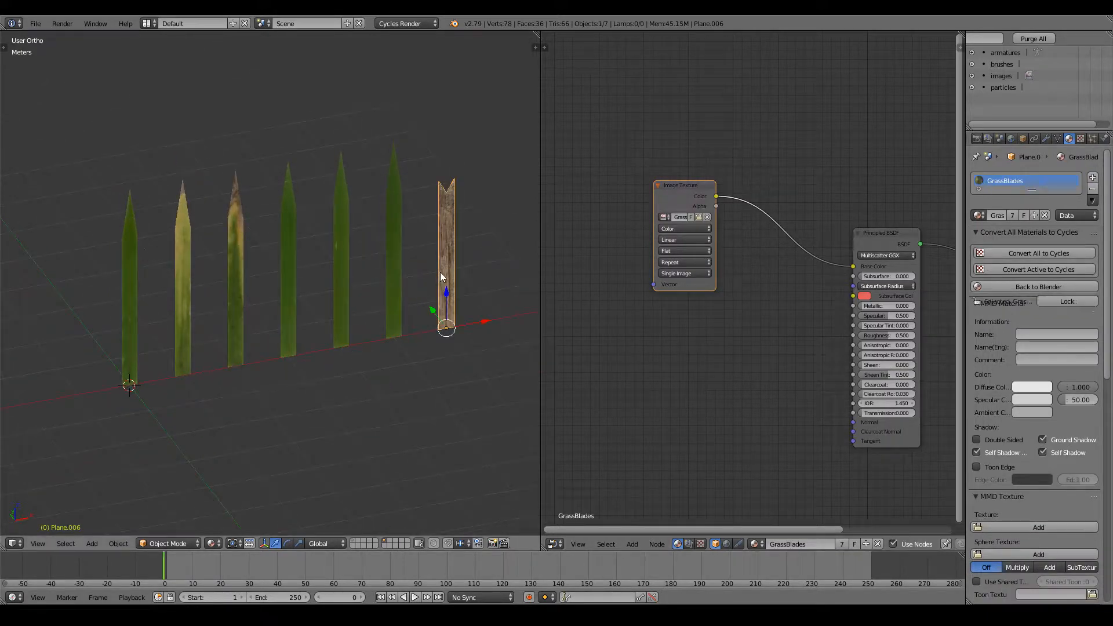
click(1046, 138)
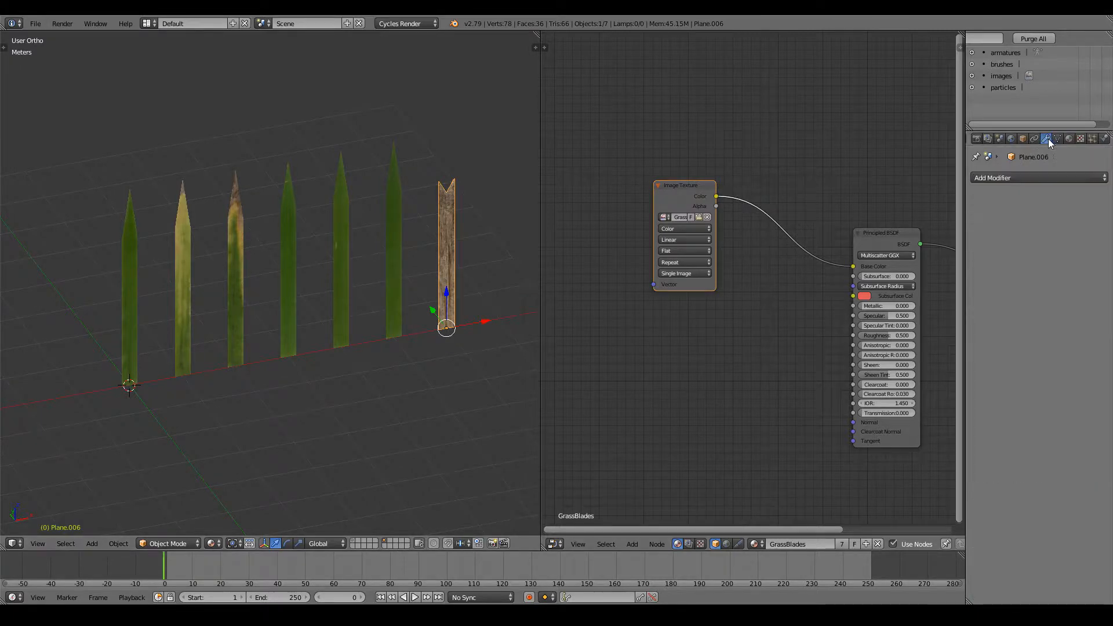
click(1011, 174)
click(895, 370)
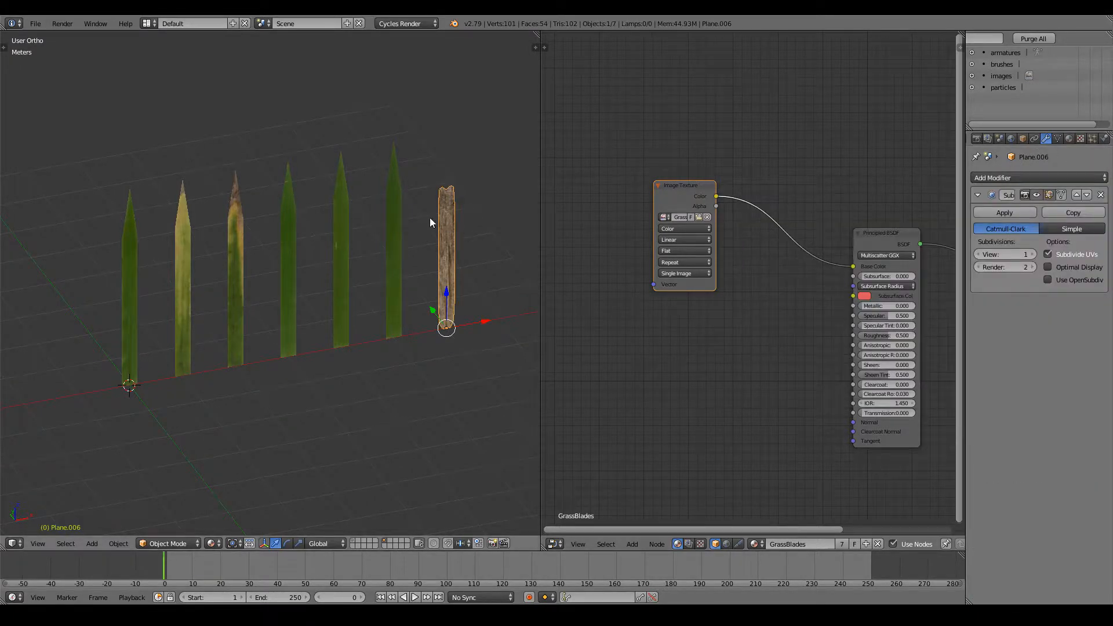
Step: Add a Subdivision Surface modifier to each of the sixth, fifth, fourth and third blades
right_click(395, 219)
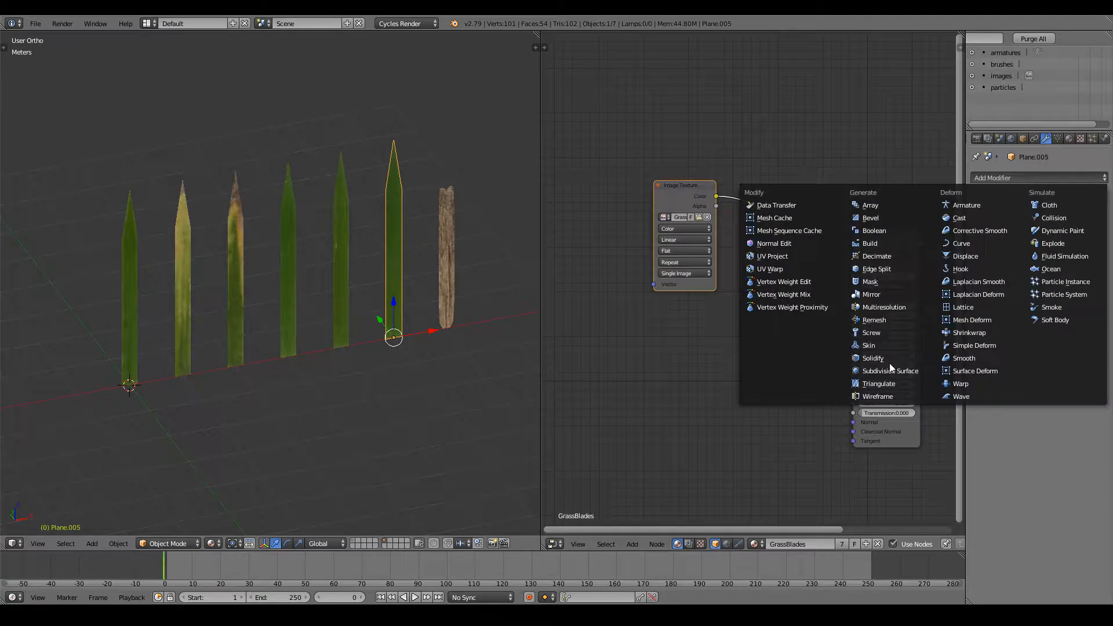
click(889, 371)
right_click(339, 243)
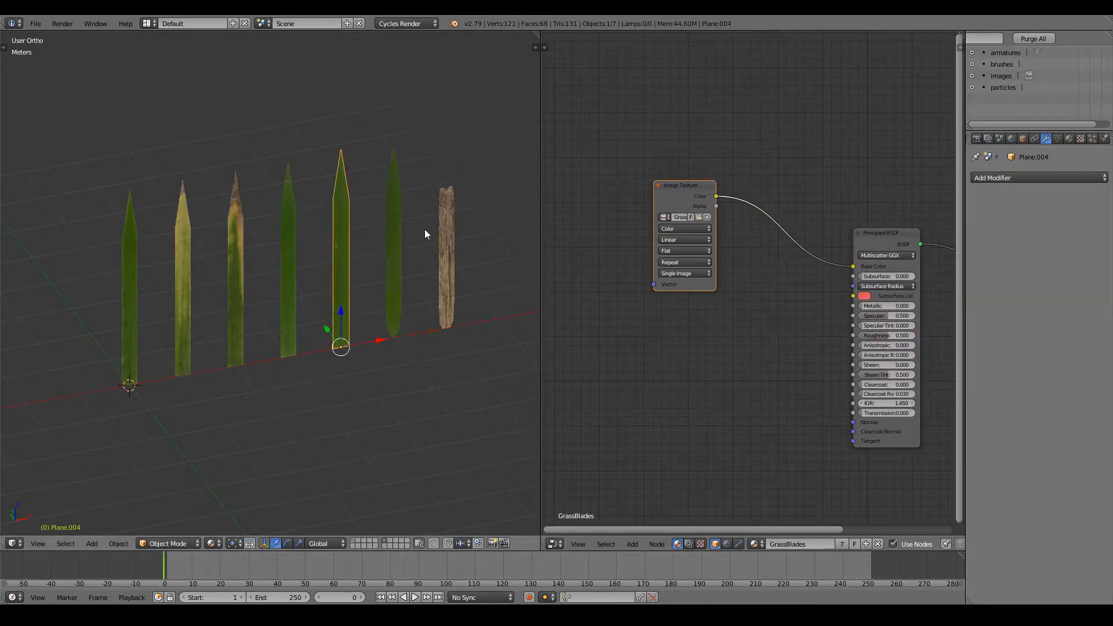
click(988, 180)
click(899, 371)
right_click(286, 246)
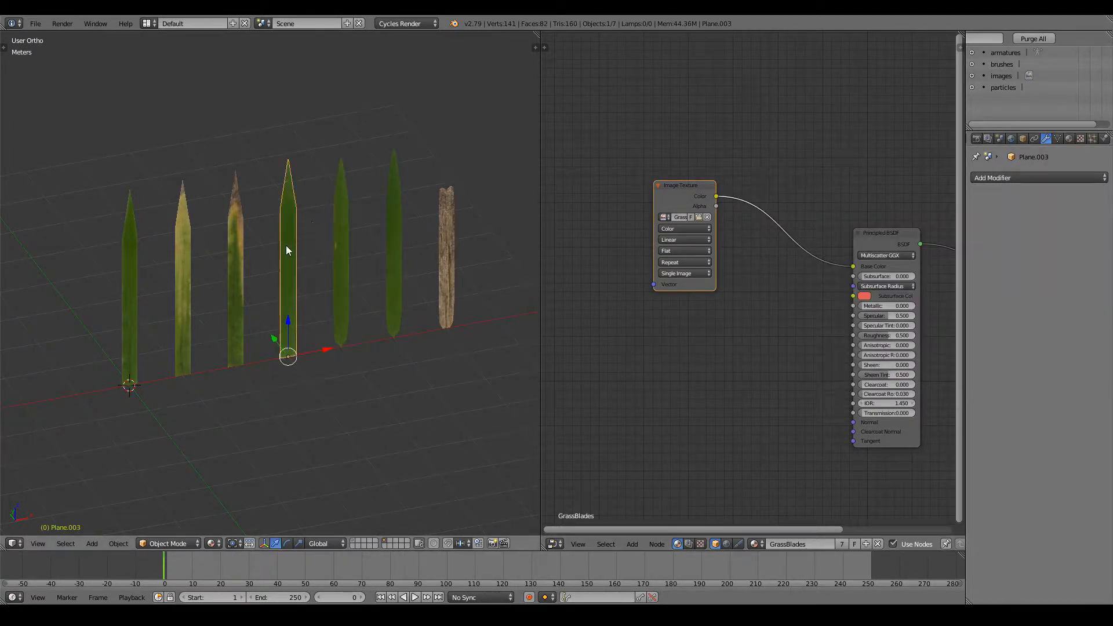
click(988, 178)
click(885, 370)
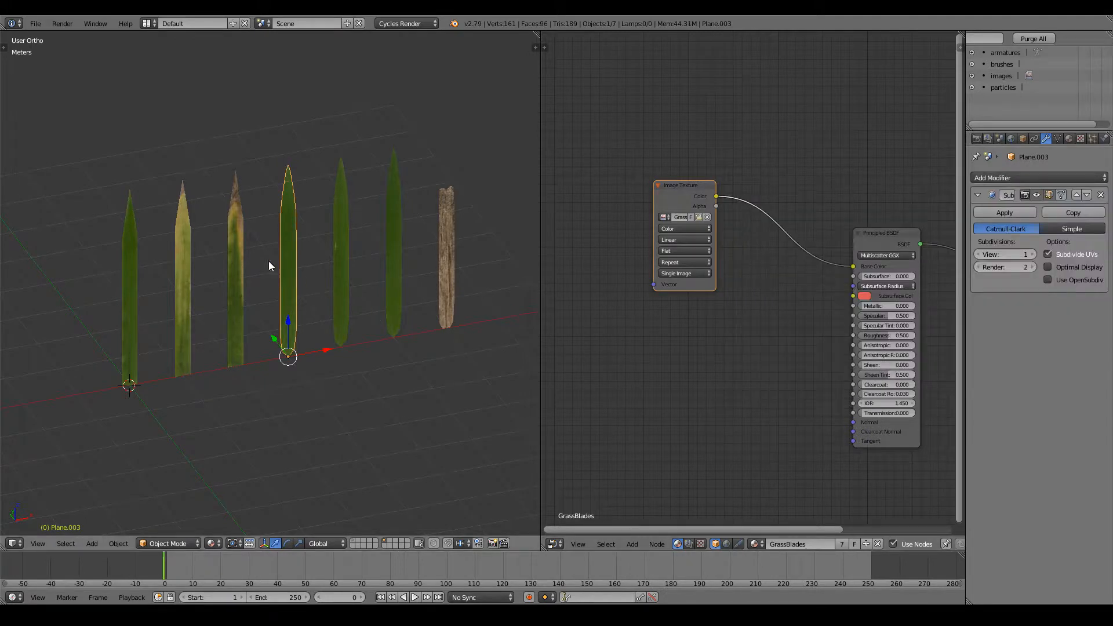
right_click(237, 267)
click(997, 178)
click(887, 372)
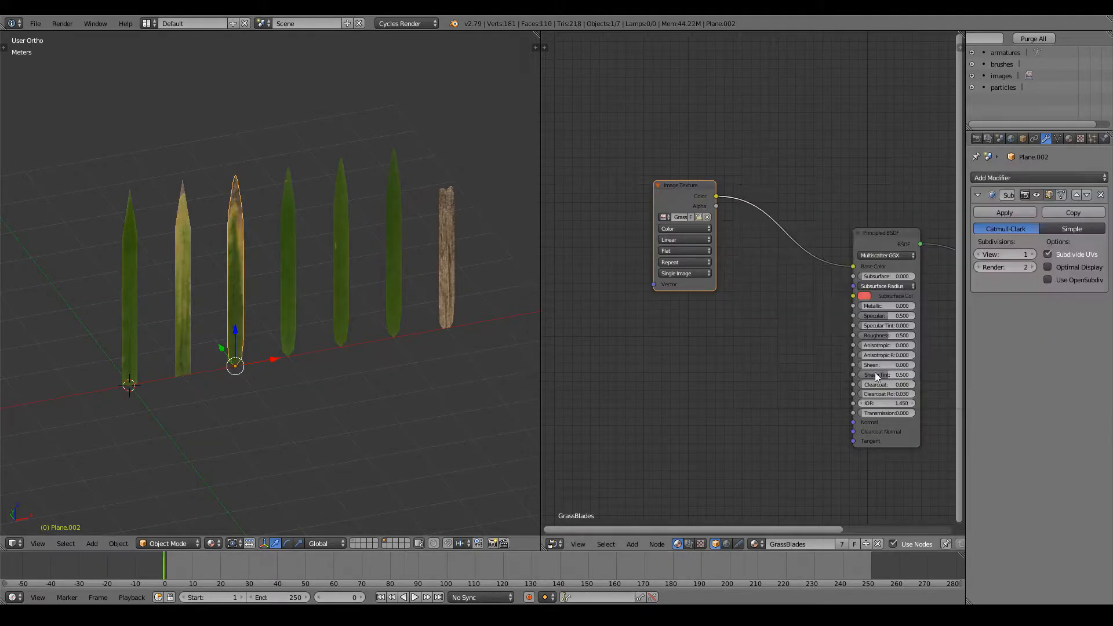
Step: Add a Subdivision Surface modifier to the second blade and to the first blade
right_click(183, 283)
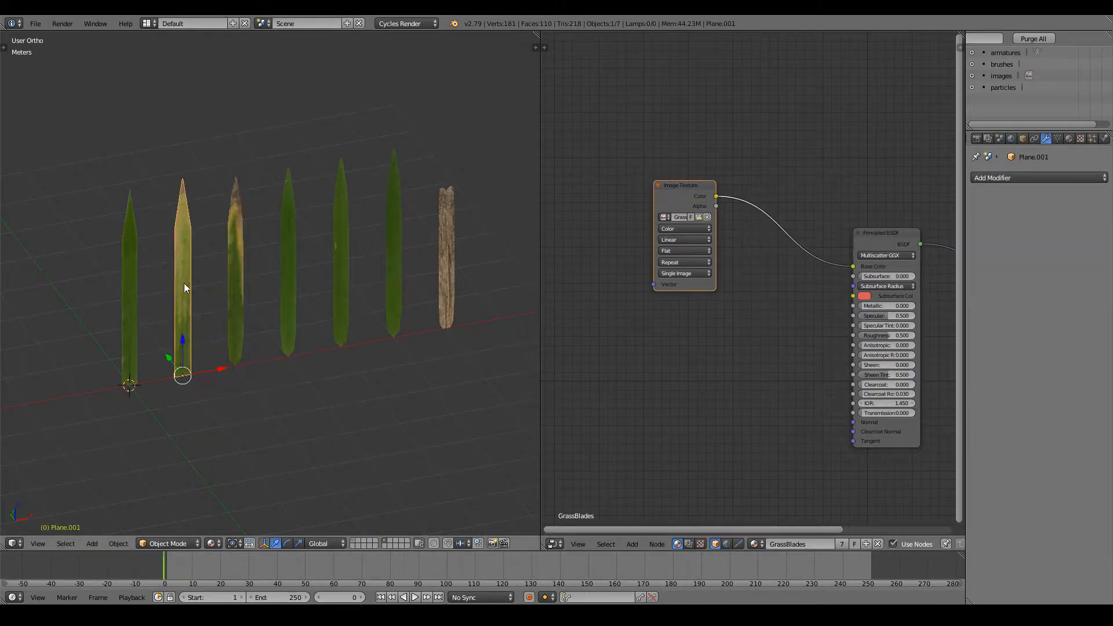
click(989, 181)
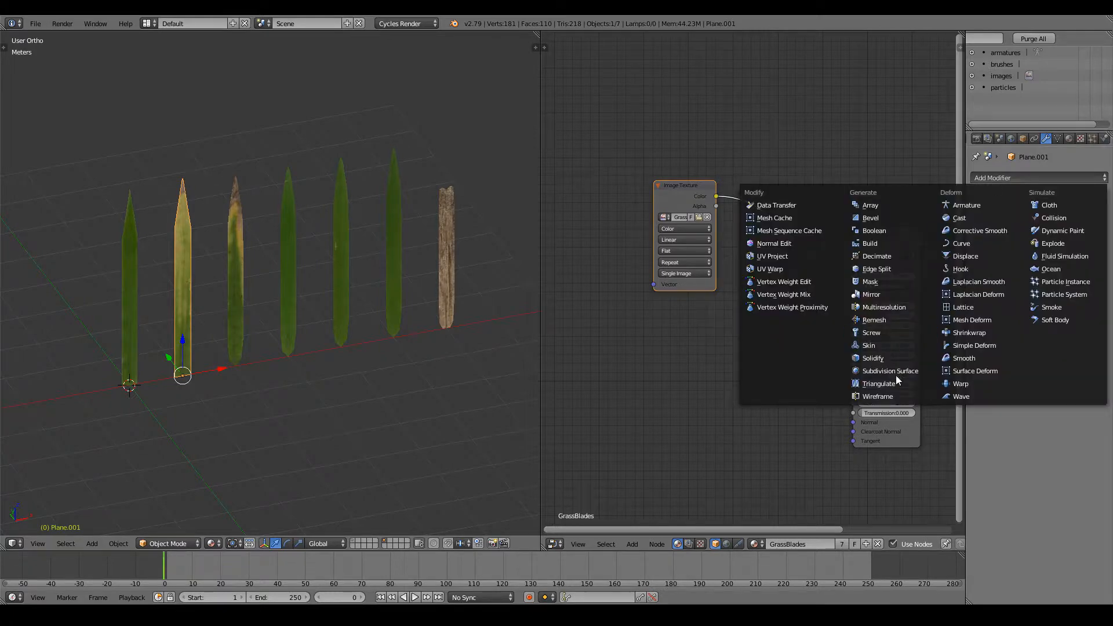
click(896, 375)
right_click(135, 260)
click(989, 178)
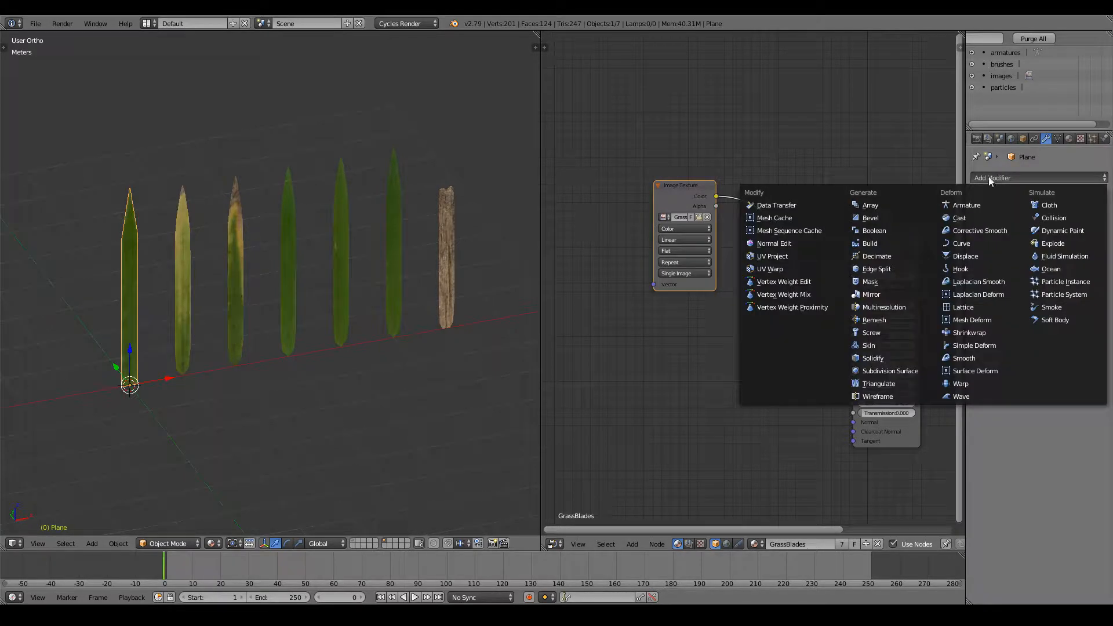
click(896, 372)
Step: Add a loop cut to the lowest section of the first blade and slide it down close to the base edge
middle_drag(345, 290, 314, 262)
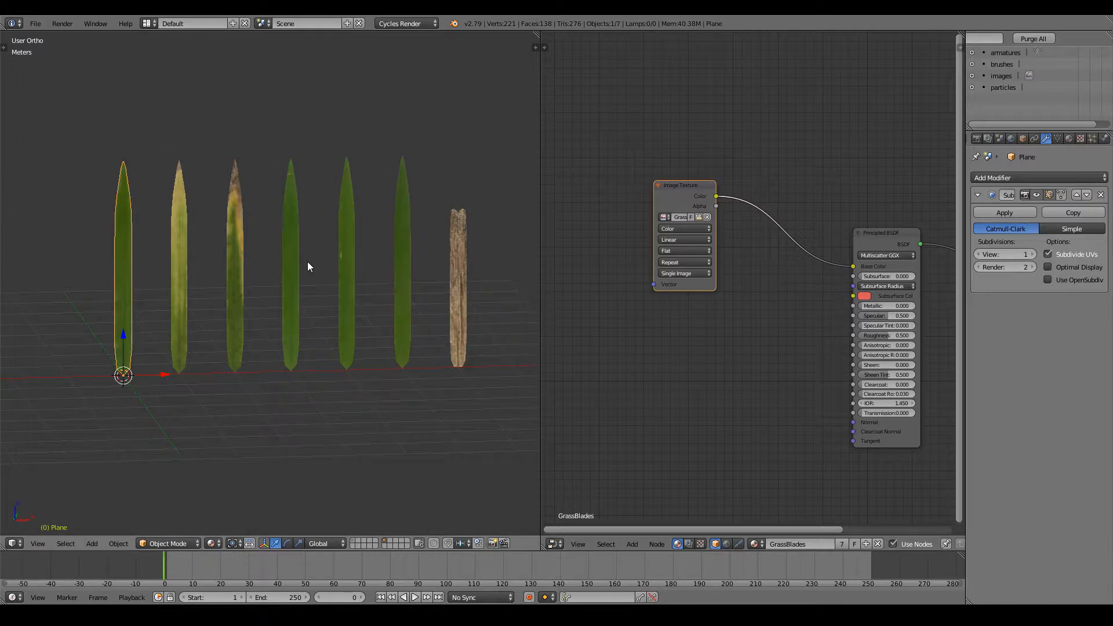
key(KP_1)
shift+middle_drag(242, 265, 318, 262)
ctrl+scroll(318, 262, down, 5)
key(Tab)
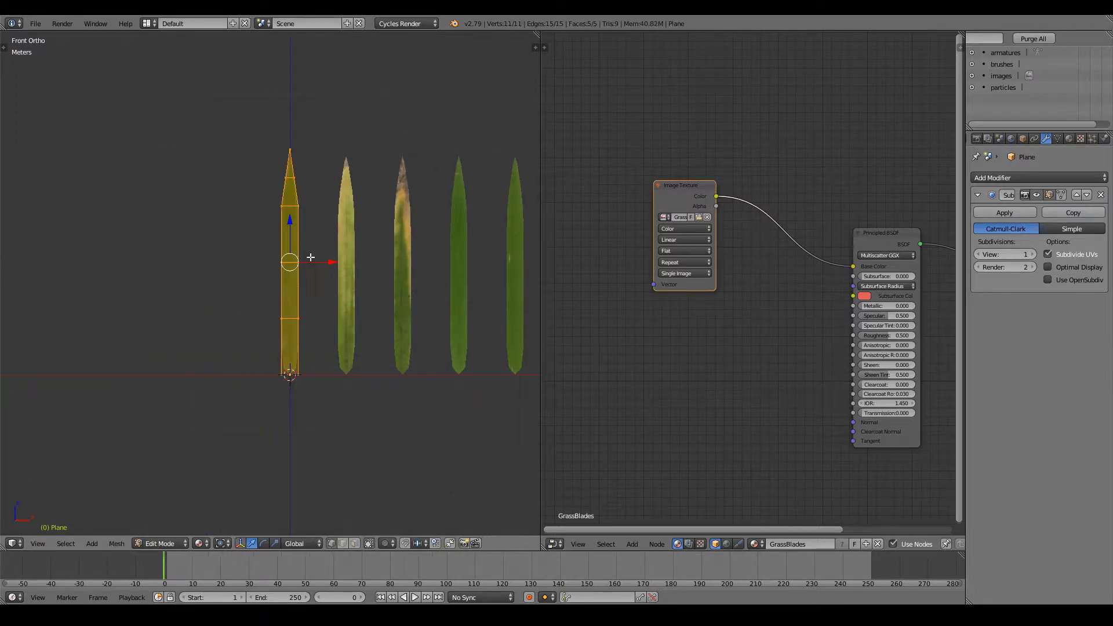
scroll(311, 258, up, 2)
shift+scroll(310, 258, down, 4)
key(a)
key(ctrl+r)
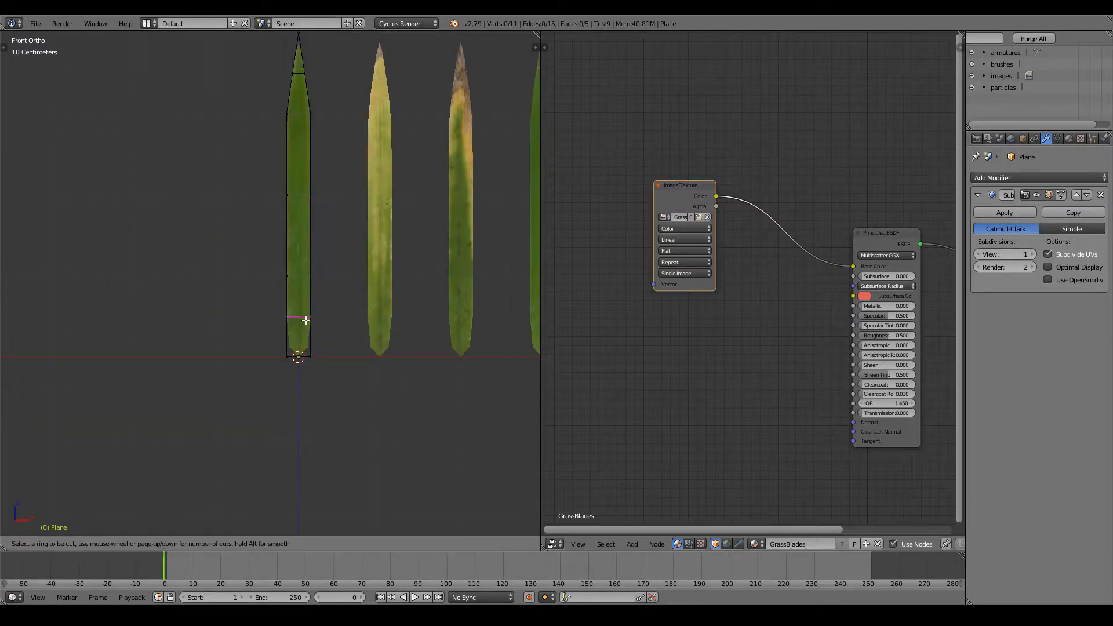
click(305, 320)
click(313, 354)
key(Tab)
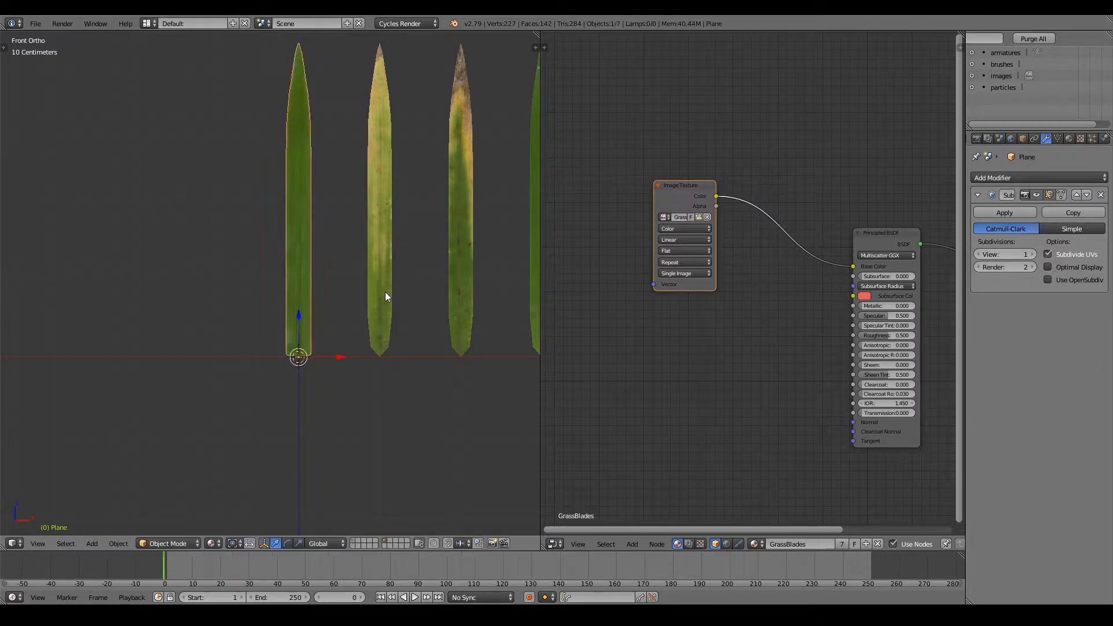
Step: Add a loop cut close to the base edge of the second, yellowish blade
right_click(383, 294)
key(Tab)
key(ctrl+r)
click(387, 319)
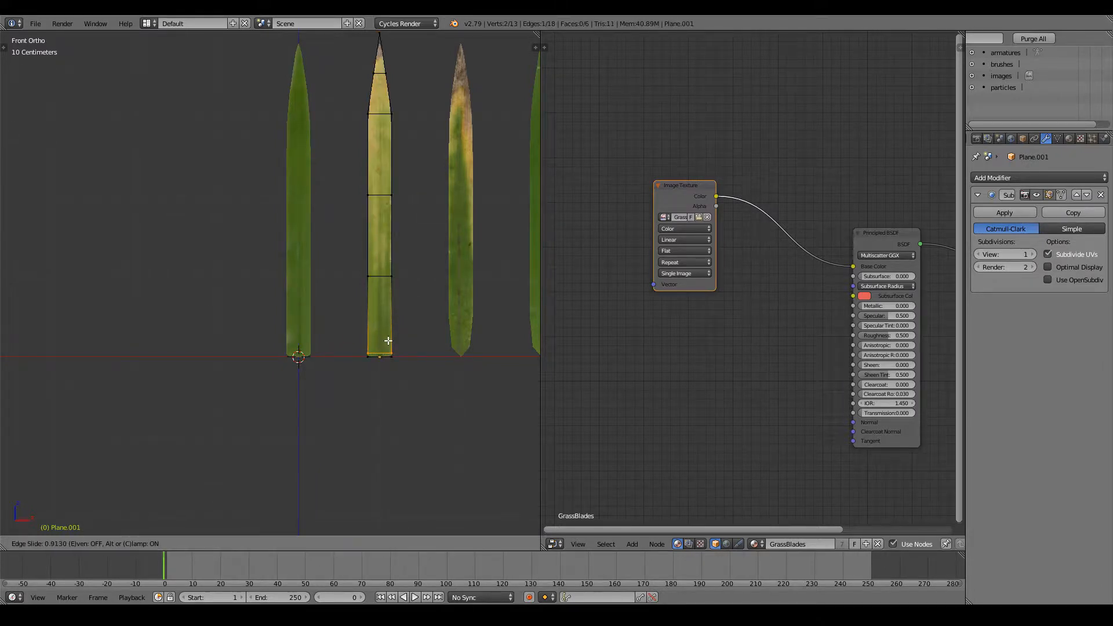
click(387, 340)
key(Tab)
Step: Add a loop cut close to the base edge of the third, brown-tipped blade
right_click(462, 315)
key(Tab)
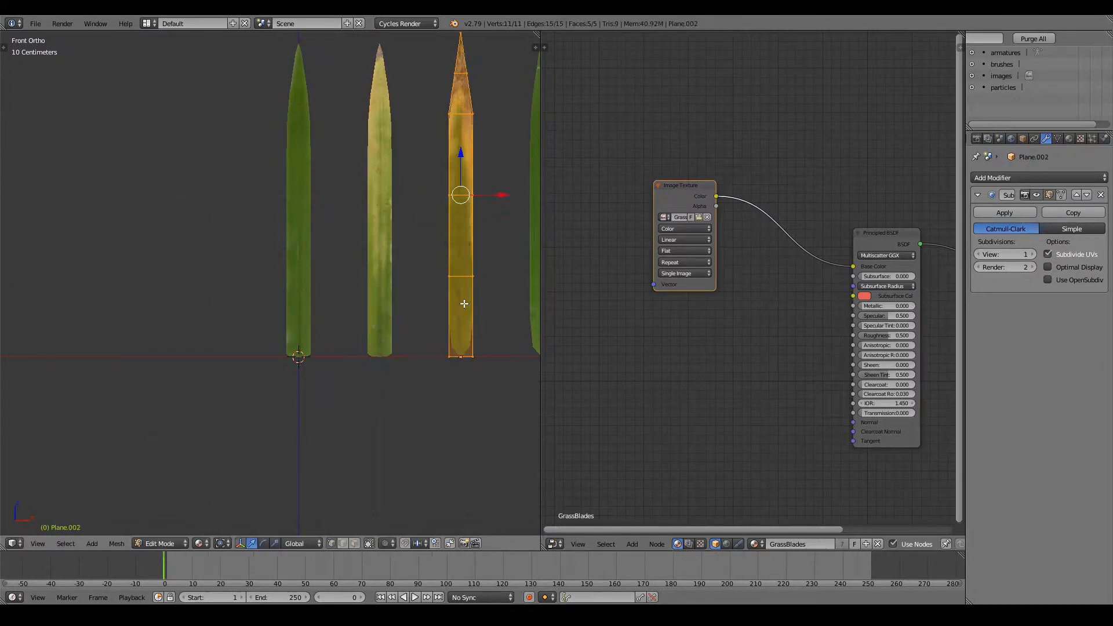
key(ctrl+r)
click(465, 304)
click(467, 337)
key(Tab)
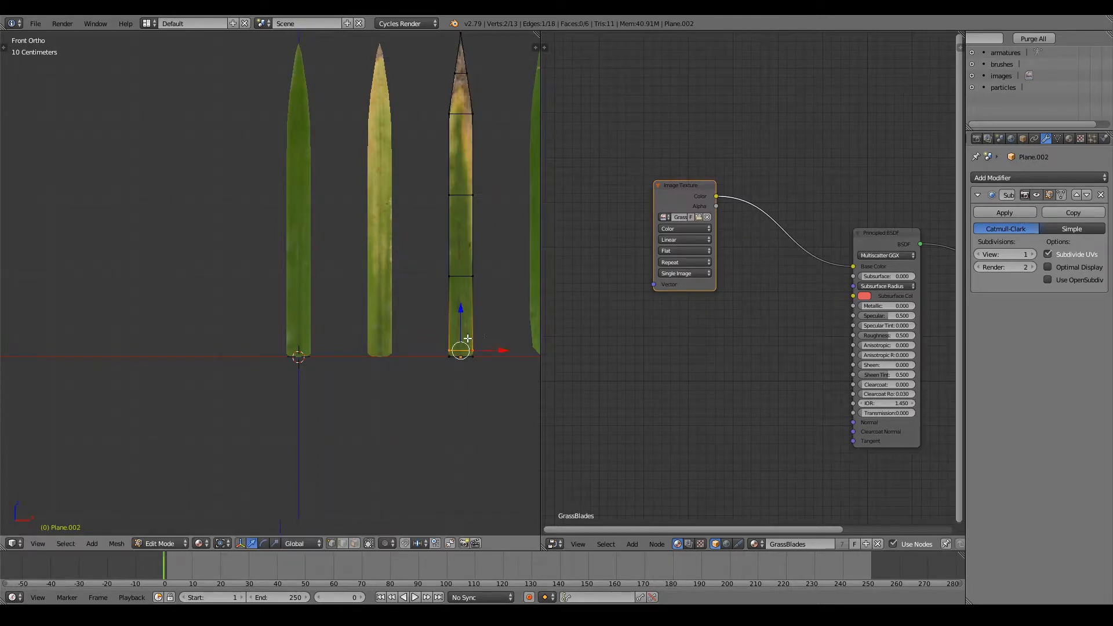
Step: Add a loop cut to the fourth blade and slide it down near its base edge
ctrl+scroll(459, 336, down, 5)
right_click(346, 299)
key(Tab)
key(ctrl+r)
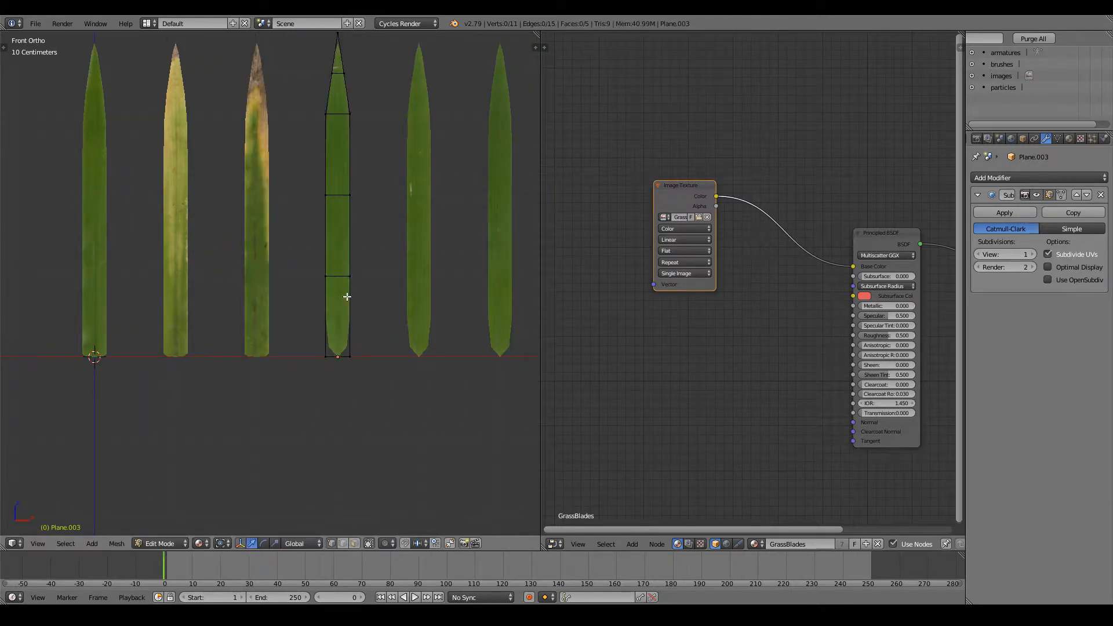
click(348, 302)
click(353, 332)
key(Tab)
Step: Add a loop cut to the fifth blade and slide it down near its base edge
right_click(427, 299)
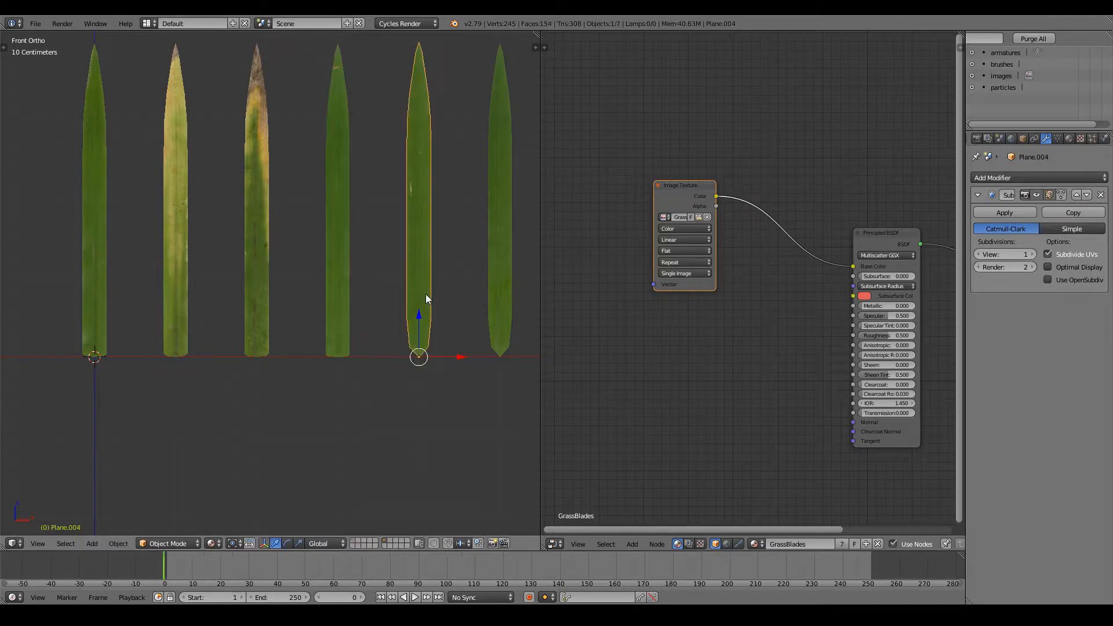
key(Tab)
key(ctrl+r)
click(426, 294)
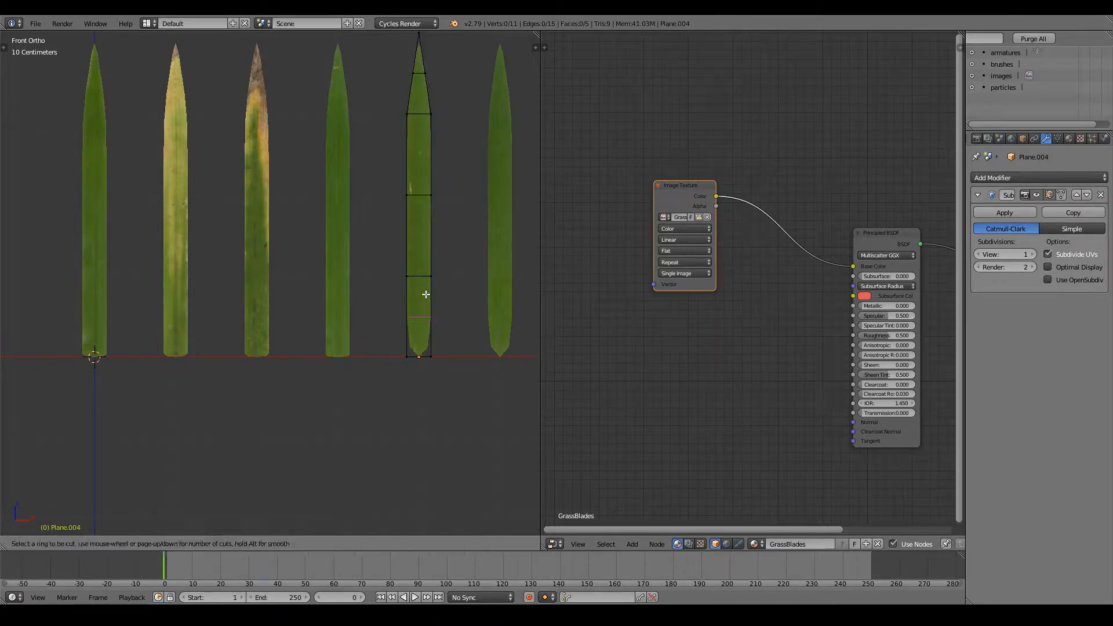
click(427, 328)
ctrl+scroll(423, 324, down, 3)
key(Tab)
Step: Add a loop cut to the sixth blade and slide it down near its base edge
right_click(378, 315)
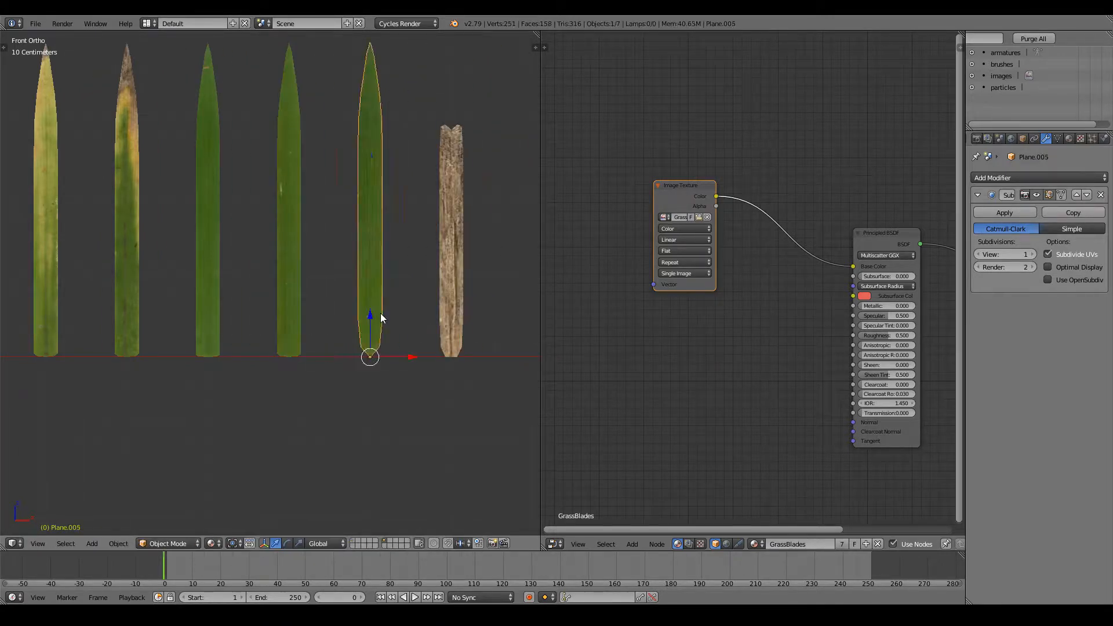
key(Tab)
key(a)
key(ctrl+r)
click(381, 311)
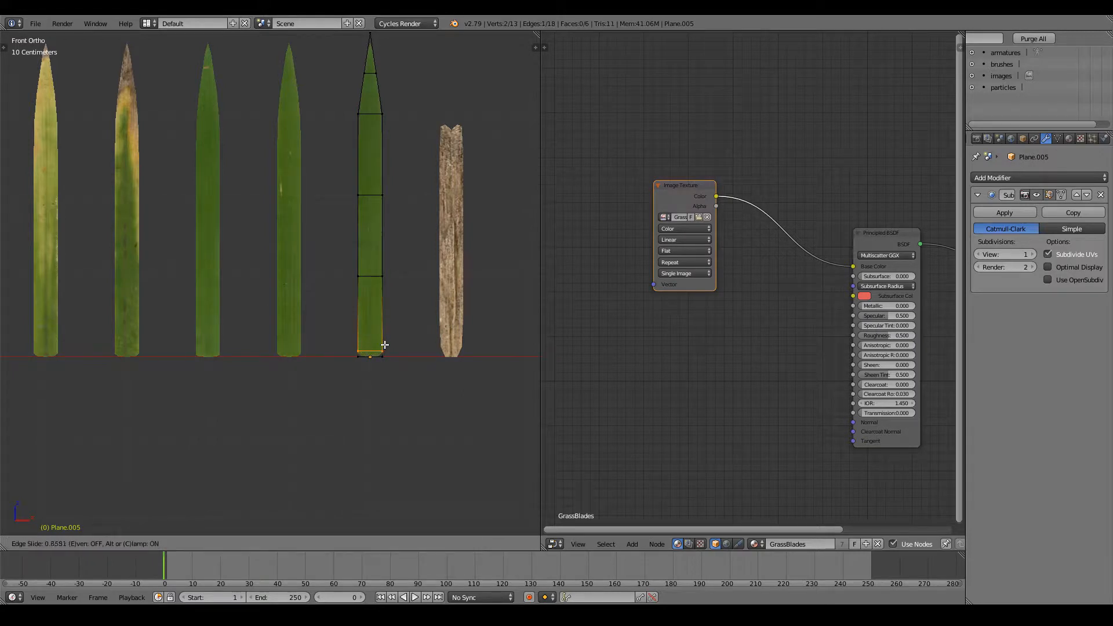
click(385, 345)
key(Tab)
Step: Add a loop cut across the split-tipped seventh blade just above its base edge
right_click(462, 315)
key(Tab)
key(a)
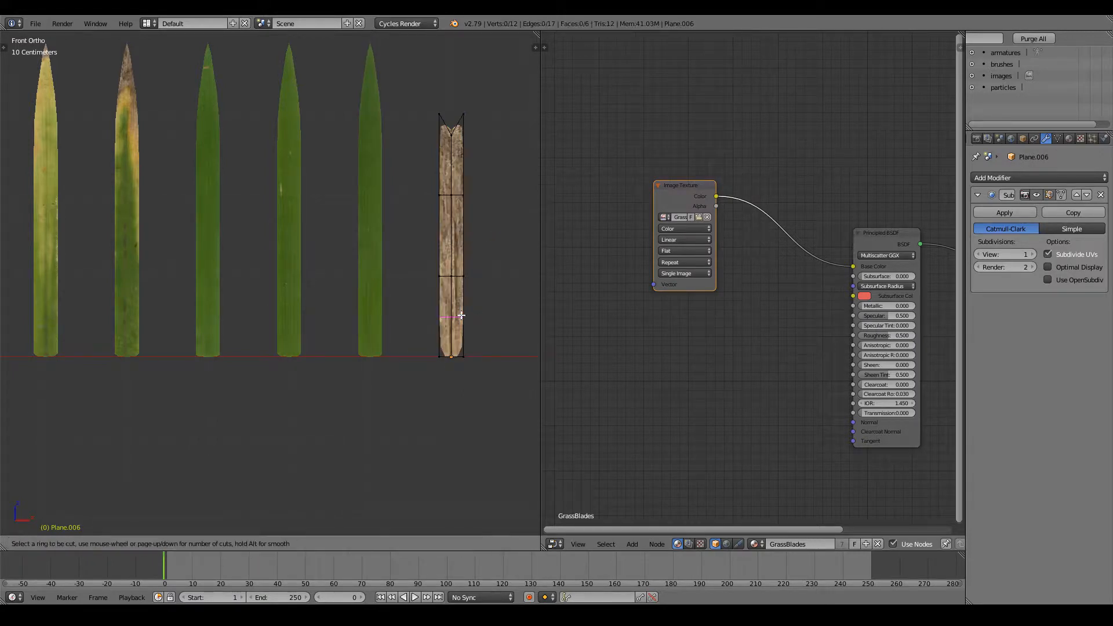
key(ctrl+r)
click(462, 338)
click(465, 348)
key(Tab)
Step: Add a loop cut to the top section of the seventh blade and slide it up close to the split tip
scroll(377, 284, down, 4)
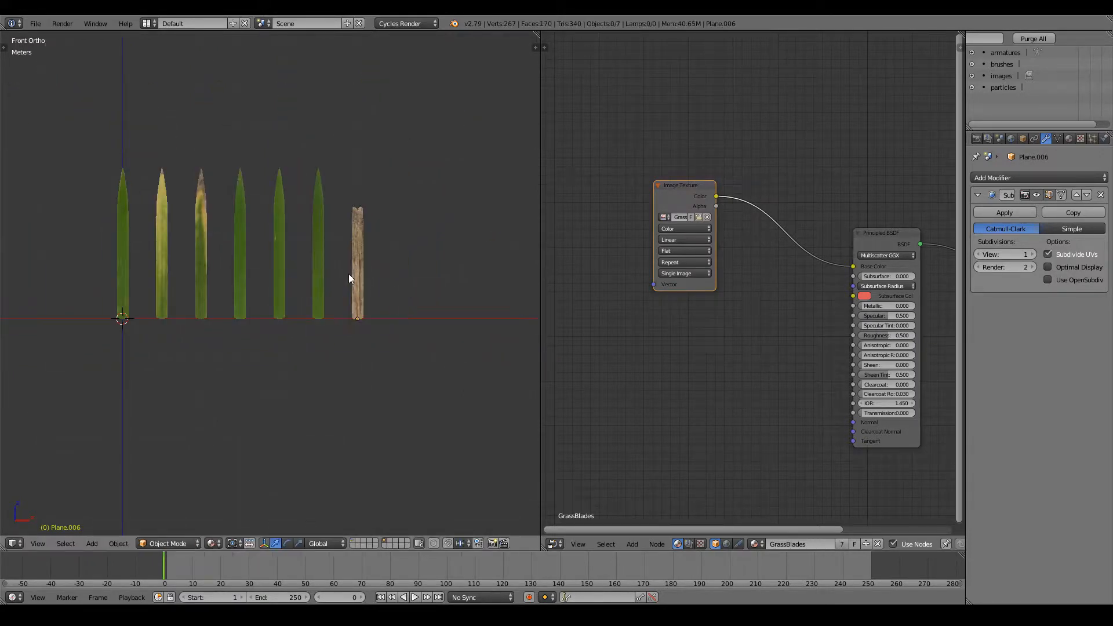
middle_drag(350, 274, 335, 270)
ctrl+scroll(335, 270, up, 3)
shift+scroll(335, 271, up, 5)
scroll(328, 273, up, 9)
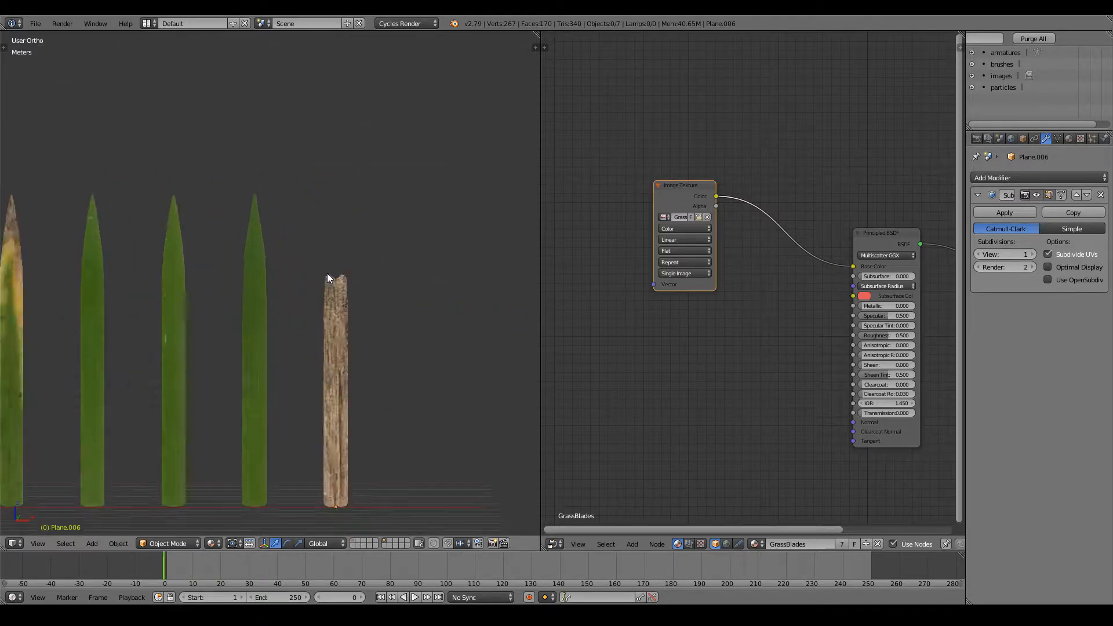
key(Tab)
ctrl+scroll(346, 274, up, 5)
scroll(347, 274, up, 1)
key(ctrl+r)
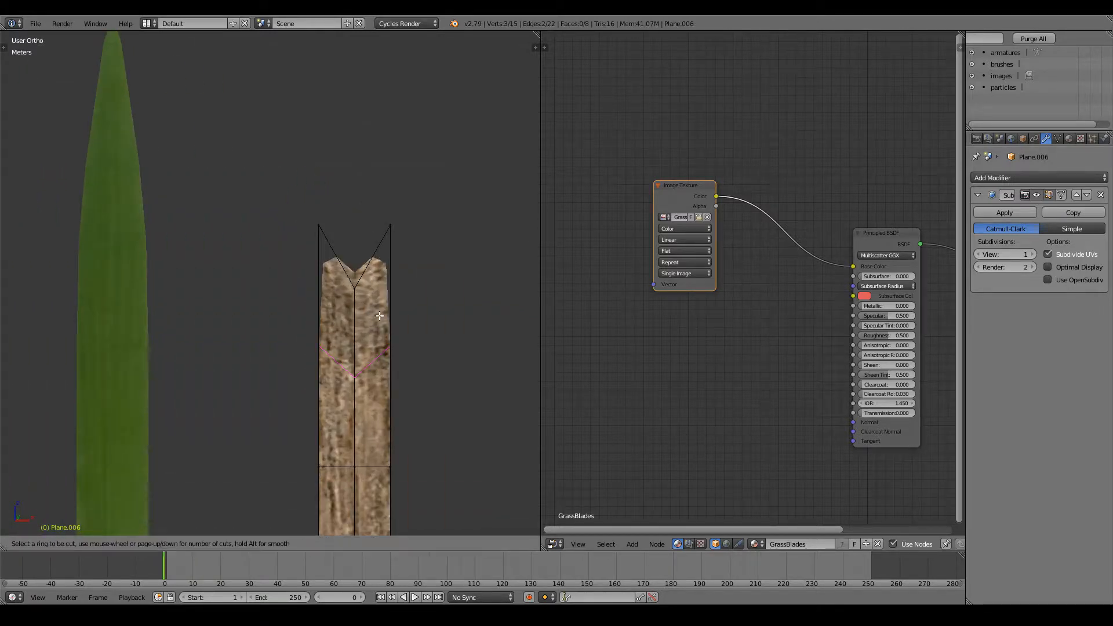
click(389, 272)
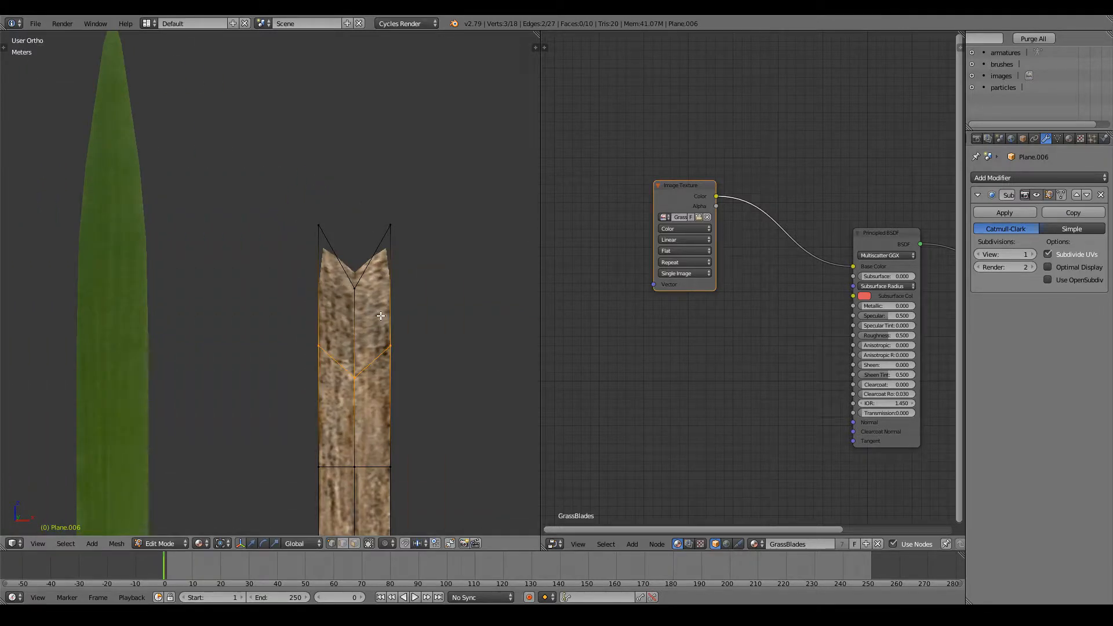
click(399, 217)
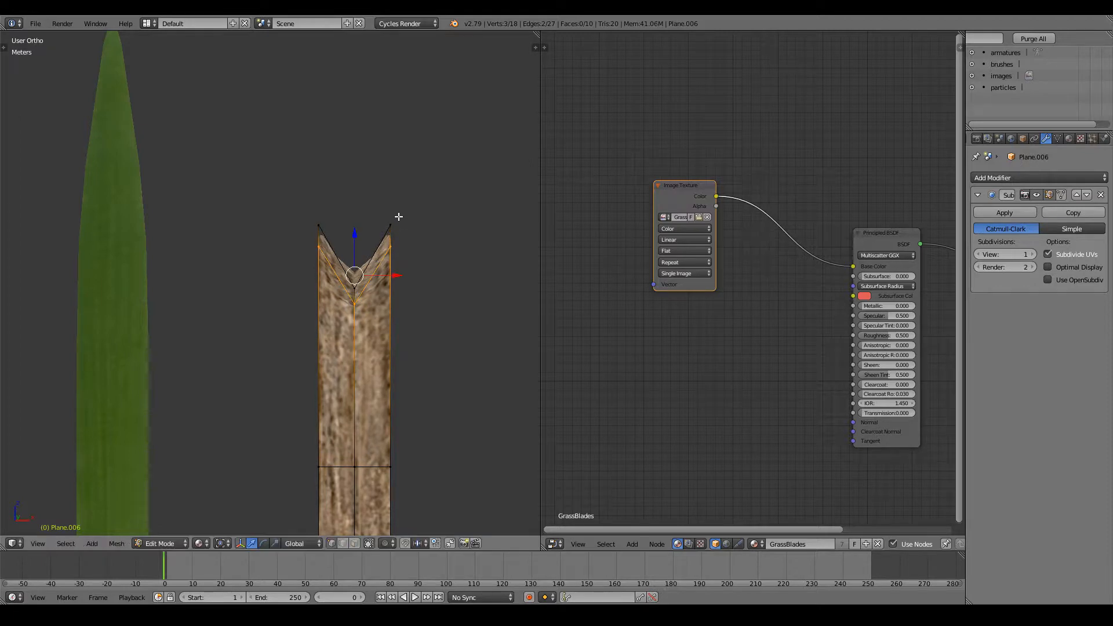
key(Tab)
scroll(411, 260, down, 4)
middle_drag(412, 260, 351, 308)
key(Home)
Step: Duplicate the Image Texture node, place the copy below the original and load GrassBlades001_GLOSS_1K.jpg into it
drag(661, 198, 674, 158)
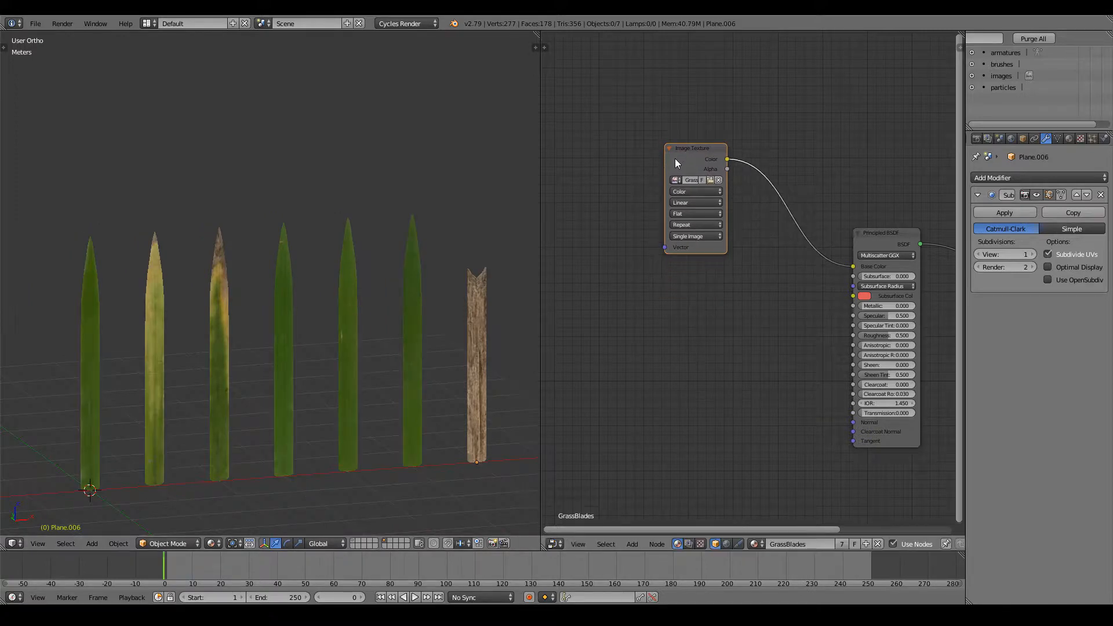
key(shift+d)
click(697, 302)
click(709, 305)
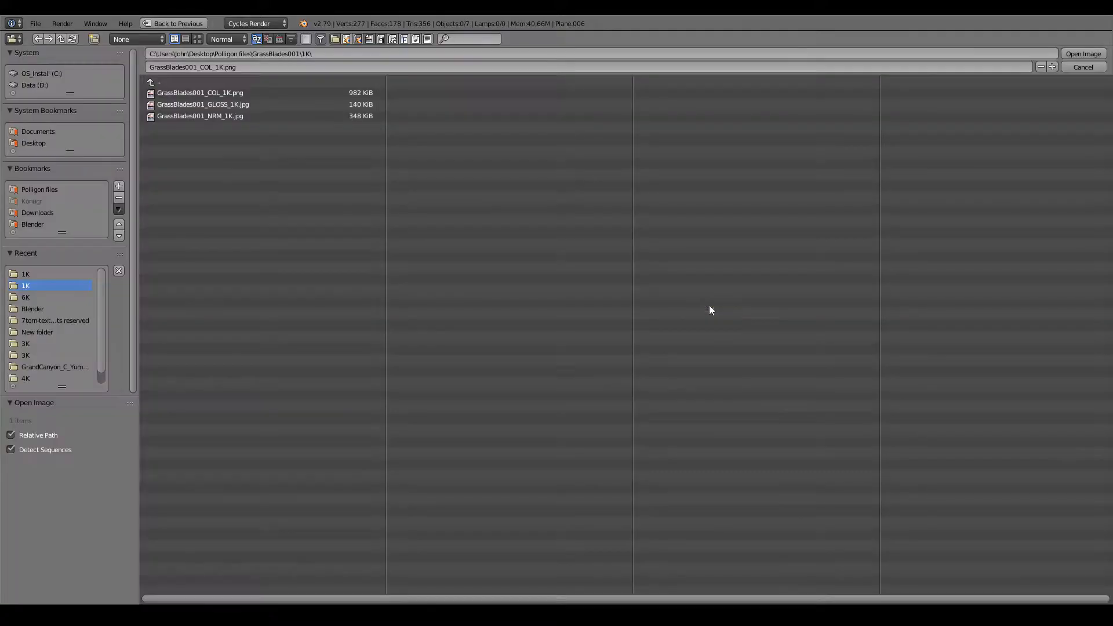
click(247, 104)
click(1082, 54)
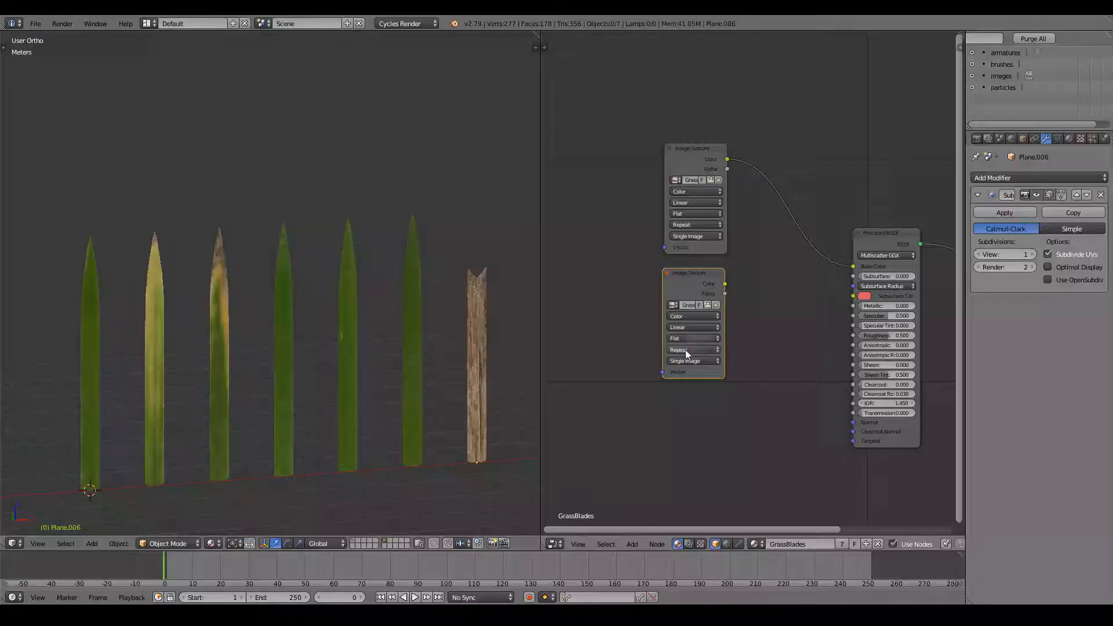
Step: Set the gloss texture to Non-Color Data and connect its Color output to the Principled BSDF's Roughness
click(682, 317)
drag(722, 283, 729, 295)
drag(840, 337, 851, 332)
Step: Duplicate the gloss Image Texture node below it and load GrassBlades001_NRM_1K.jpg into the copy
shift+scroll(783, 308, down, 4)
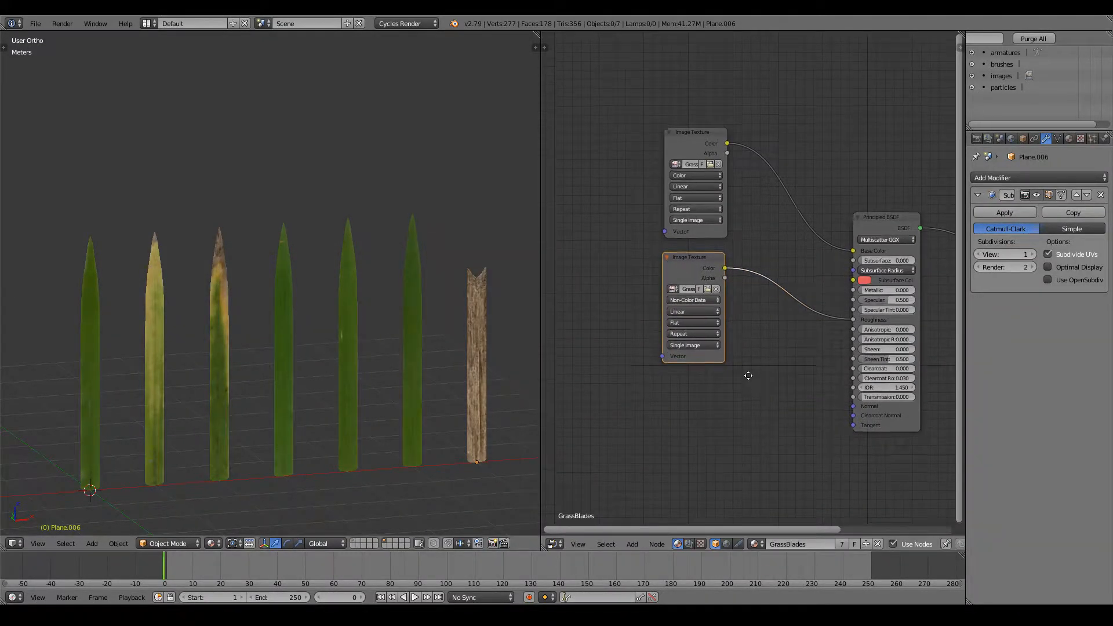
key(shift+d)
click(708, 332)
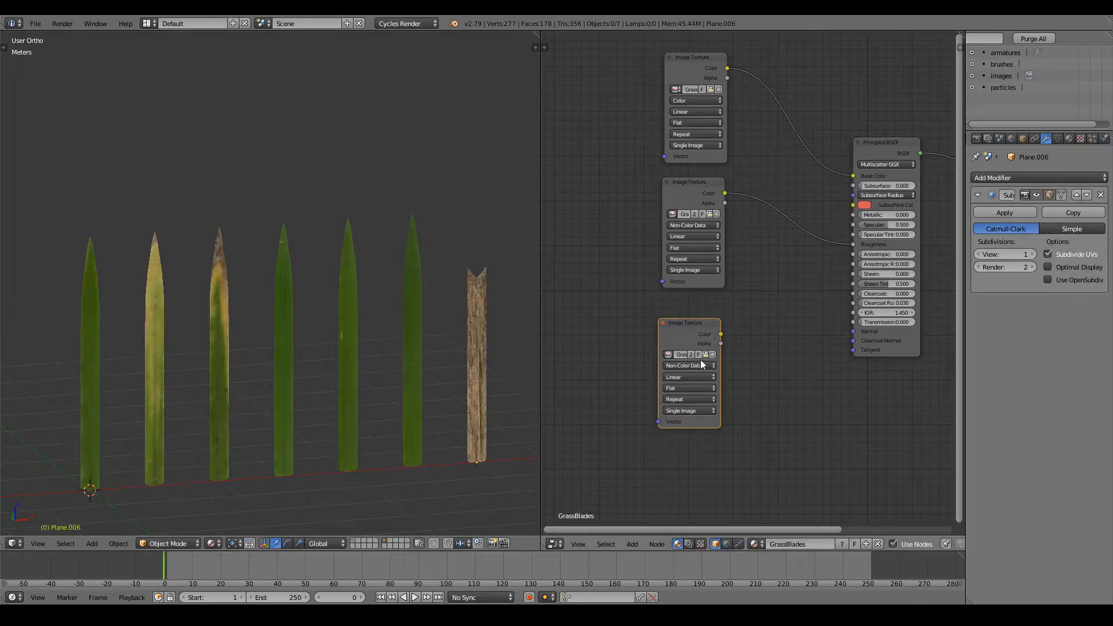
click(701, 360)
double_click(228, 116)
Step: Add a Normal Map node beside the normal texture and connect the texture's Color output to its Color input
key(shift+a)
click(811, 417)
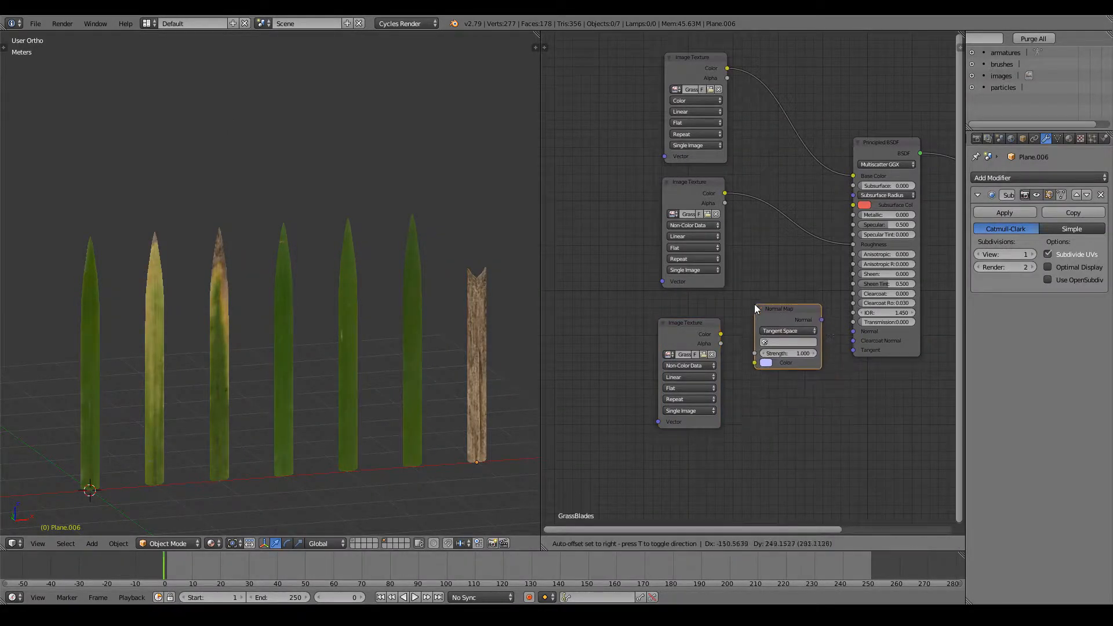
click(754, 304)
drag(822, 319, 853, 332)
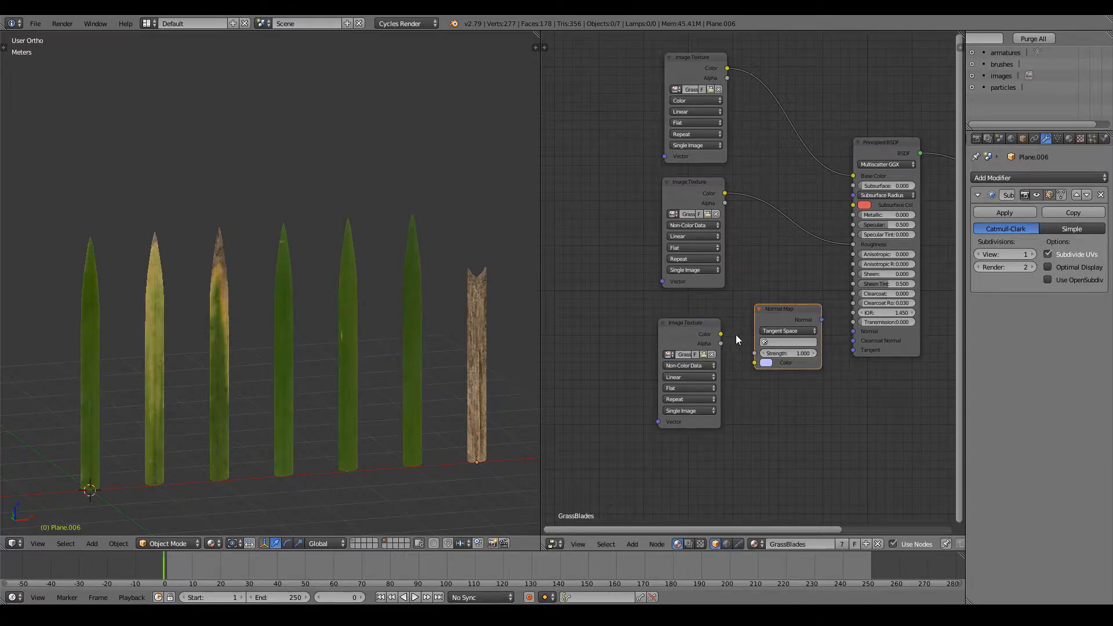
mouse_move(721, 334)
mouse_down()
mouse_move(738, 363)
mouse_move(754, 363)
mouse_up()
Step: Preview the blades in Rendered viewport shading and inspect them from different angles
mouse_move(348, 365)
middle_down()
mouse_move(385, 355)
mouse_move(394, 371)
middle_up()
click(220, 544)
click(238, 465)
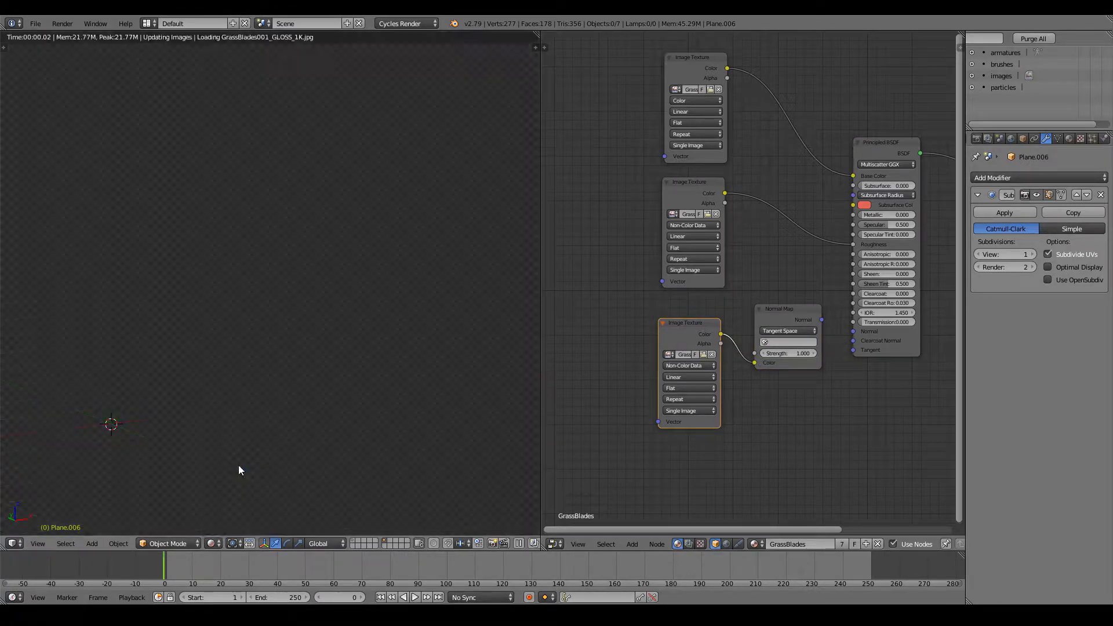
key(KP_1)
middle_drag(366, 358, 544, 323)
middle_drag(280, 269, 254, 308)
scroll(179, 314, down, 2)
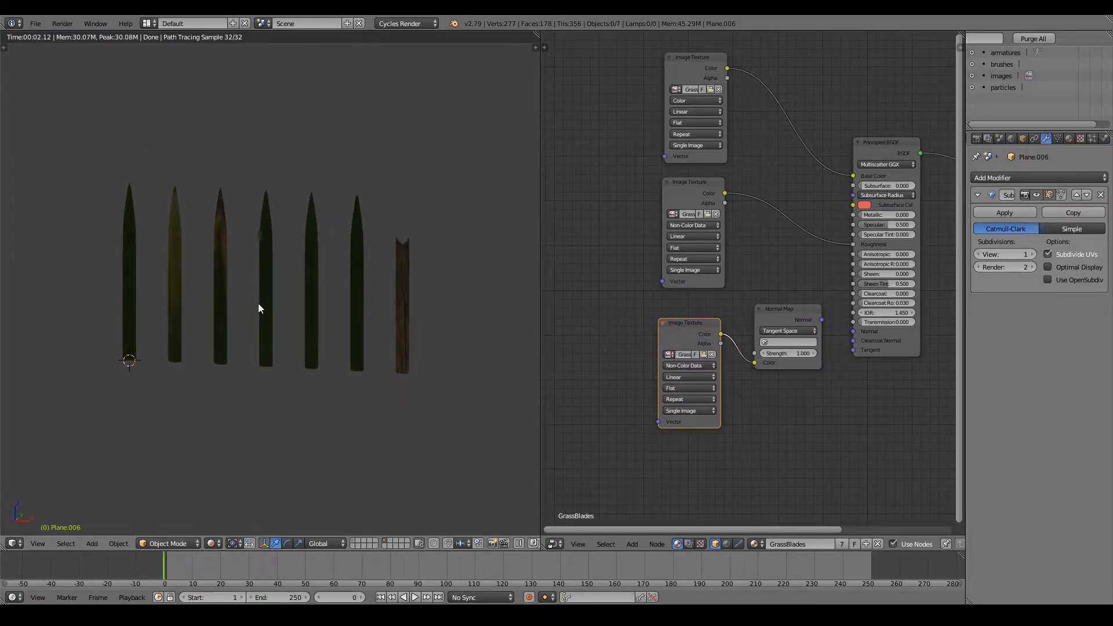
Step: Set the viewport to Solid shading in front view and switch the node editor area to the UV/Image Editor
click(211, 543)
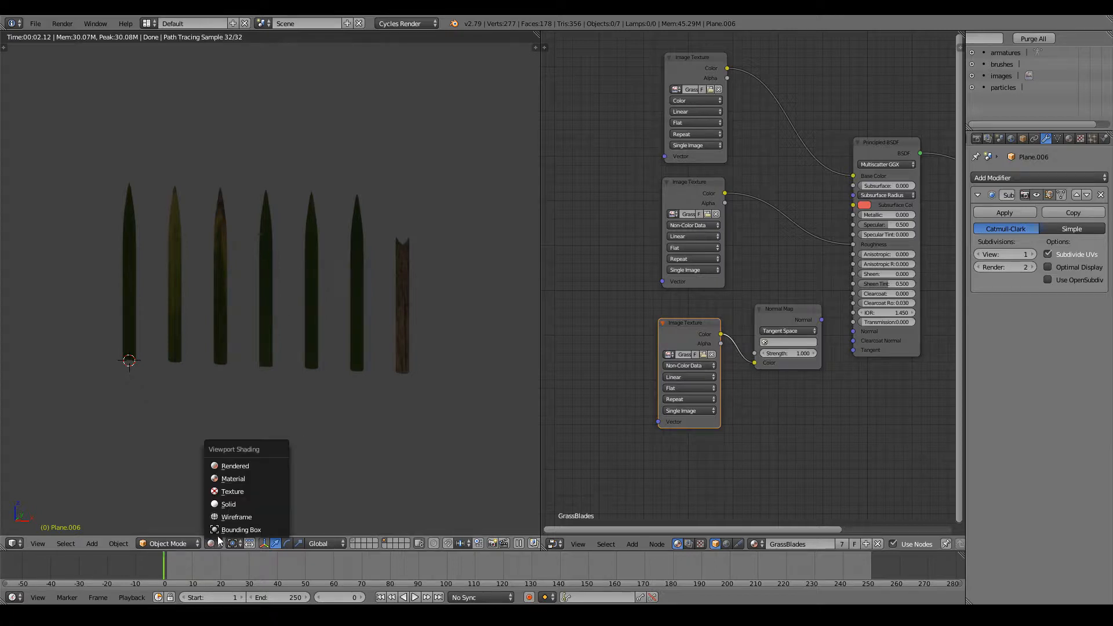
click(234, 506)
scroll(290, 318, down, 4)
key(KP_1)
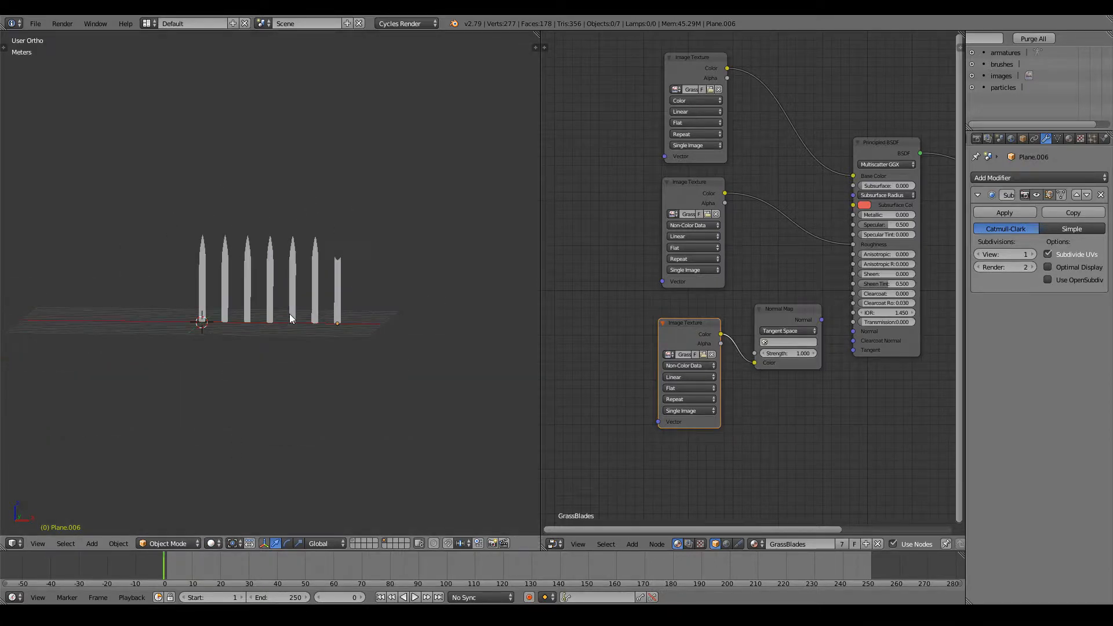
key(KP_1)
scroll(833, 383, down, 2)
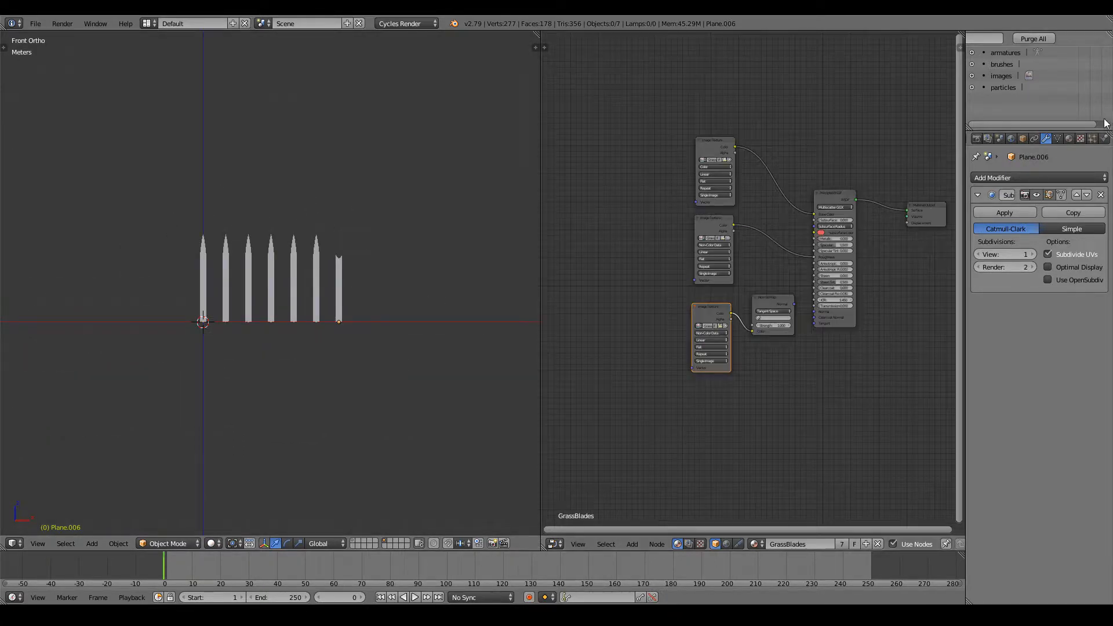
key(ctrl+KP_4)
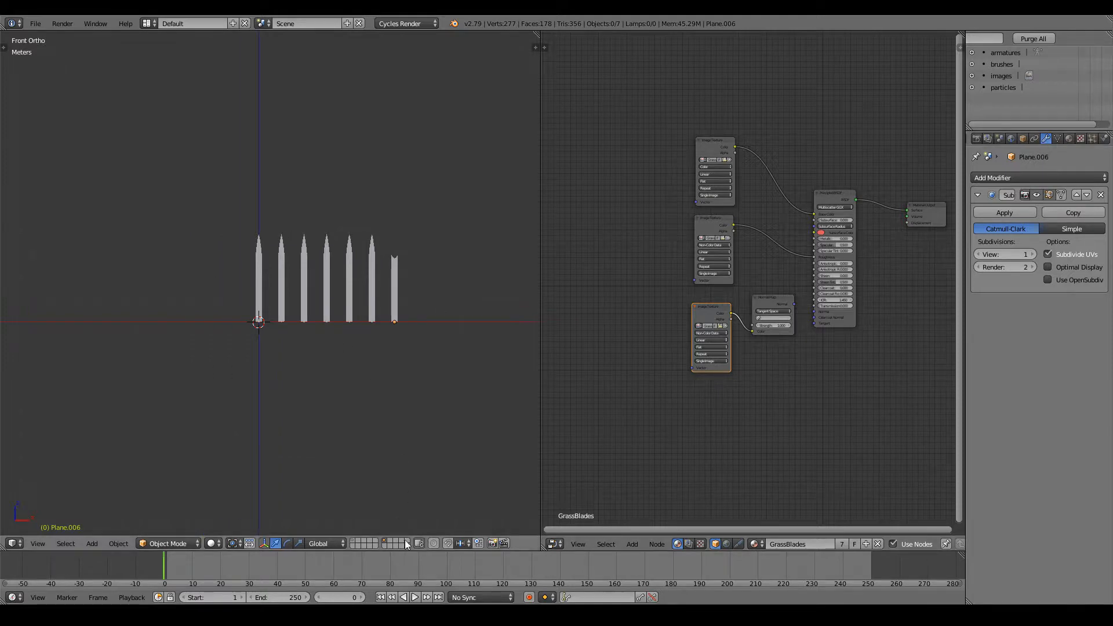
click(553, 544)
click(586, 485)
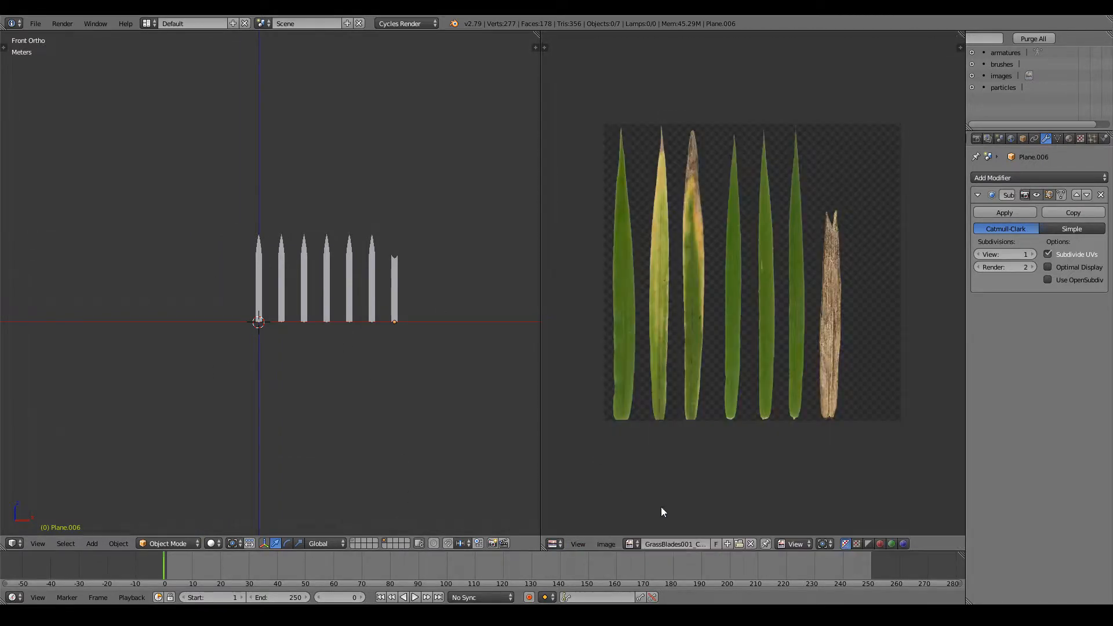
Step: Display GrassBlades002_COL_1K.png in the image editor
click(632, 543)
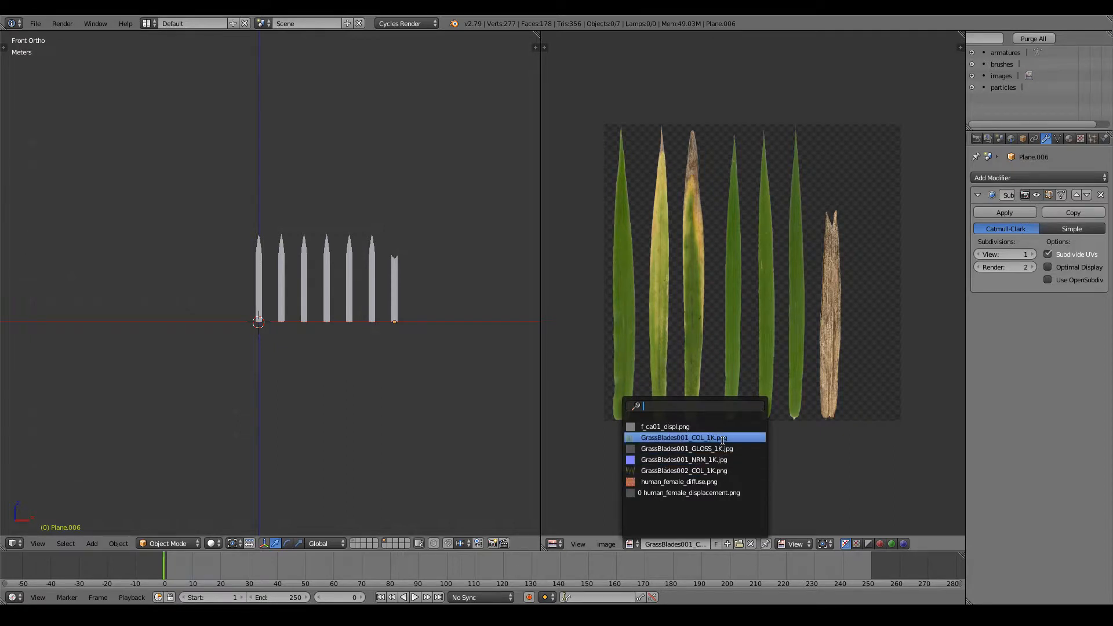
click(725, 470)
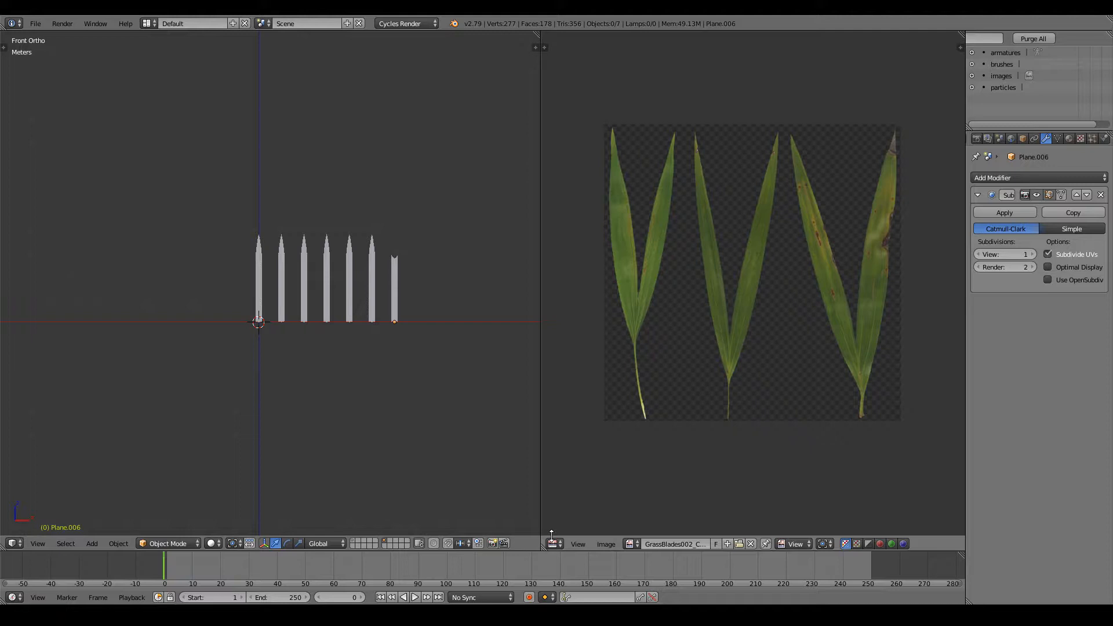
Step: Sketch a Grease Pencil outline over the right half of the middle leaf in the image and erase it
scroll(674, 408, up, 3)
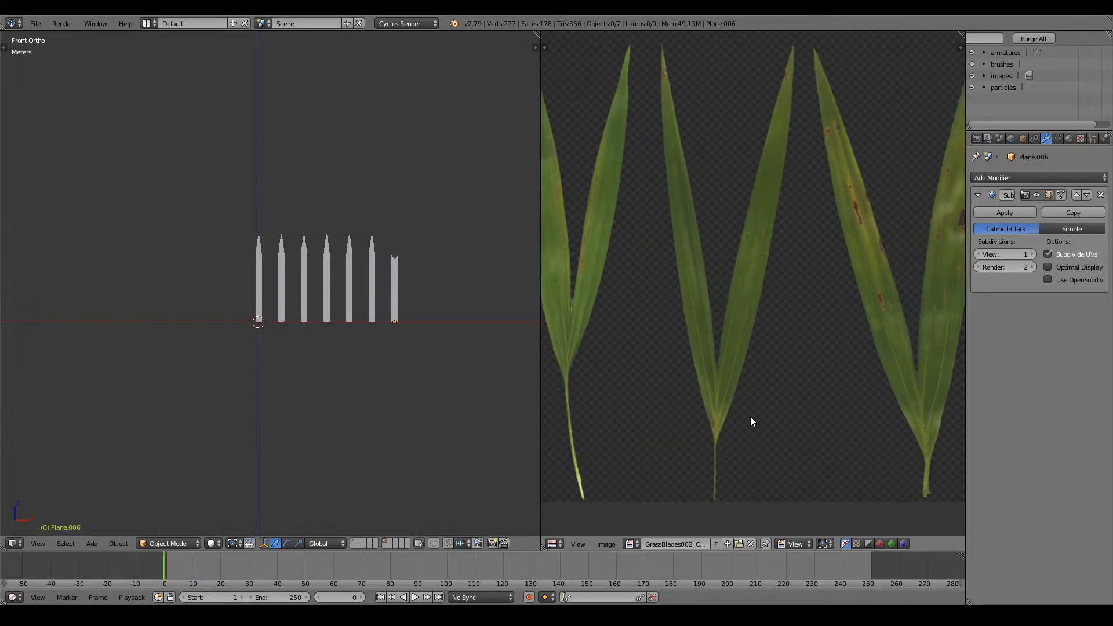
drag(724, 416, 746, 338)
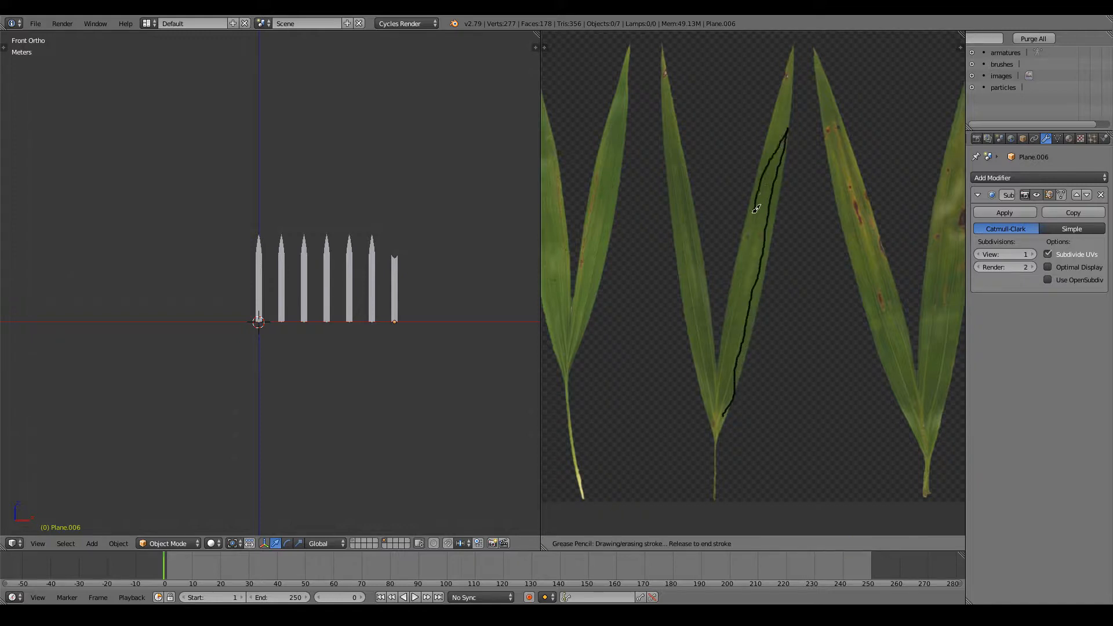
drag(730, 338, 725, 395)
mouse_move(725, 400)
right_down()
mouse_move(754, 46)
mouse_move(758, 330)
right_up()
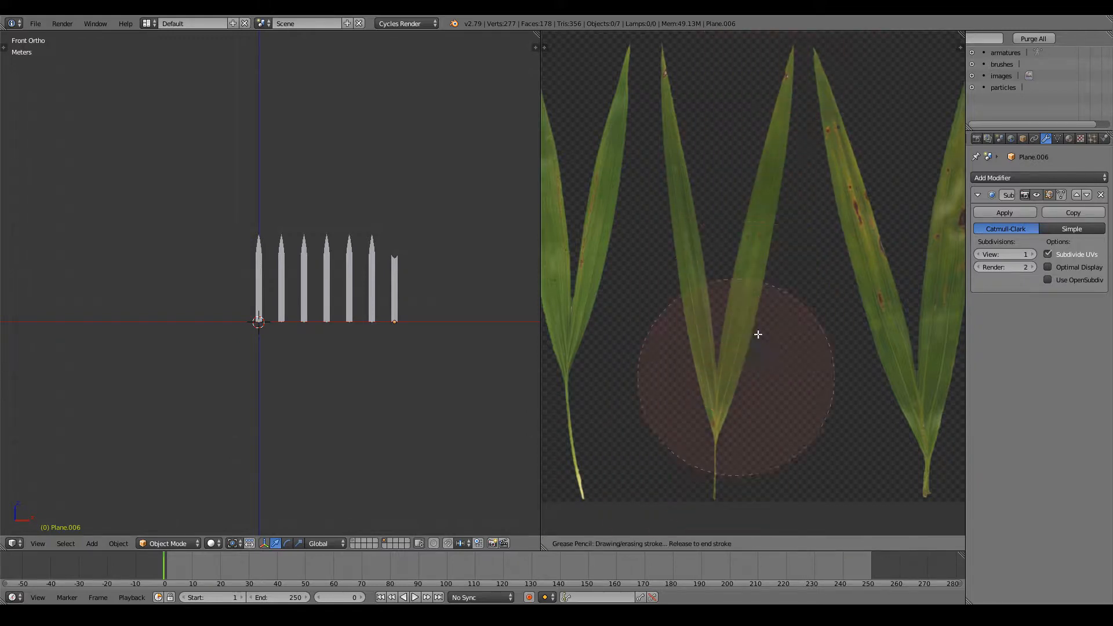
scroll(812, 202, down, 3)
key(Escape)
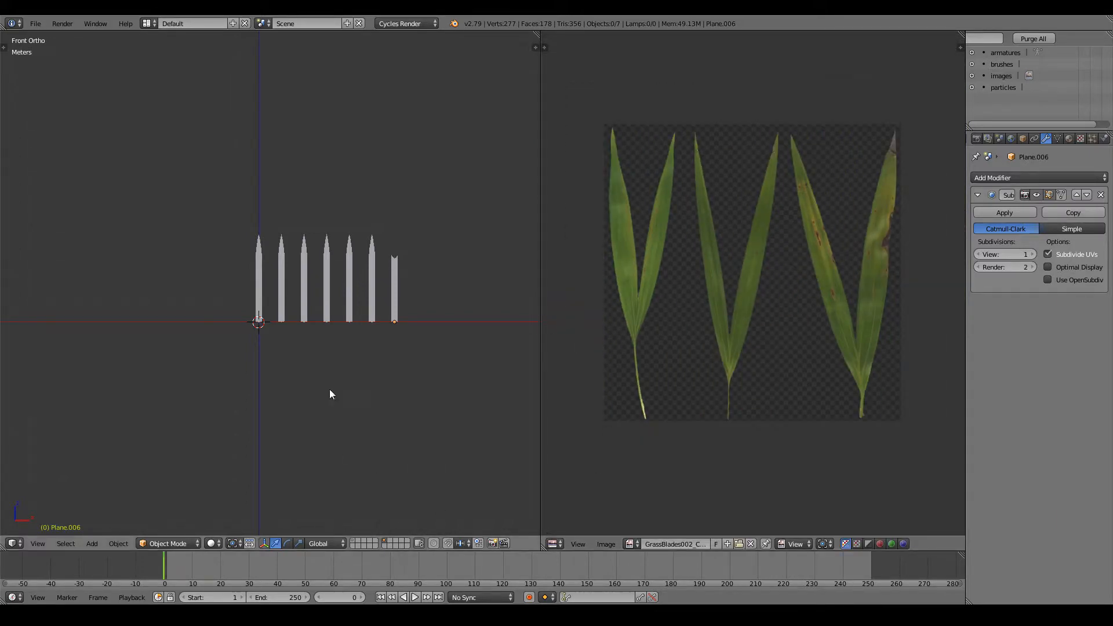
Step: Duplicate all seven blades in place and move the copies to the layer directly below the current one
key(a)
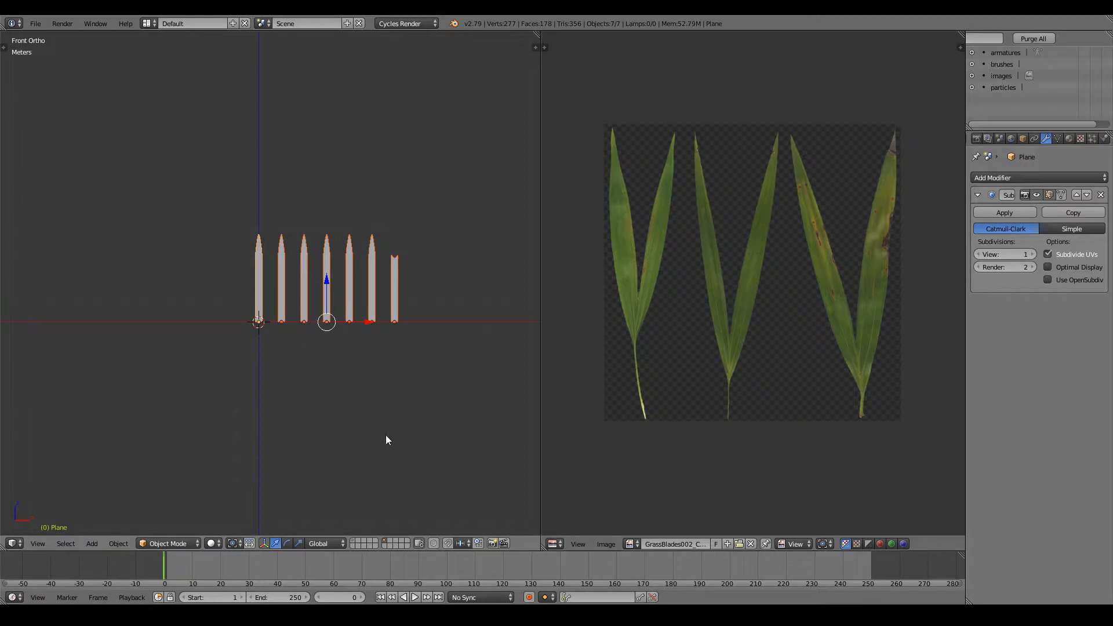
key(shift+d)
right_click(399, 286)
key(m)
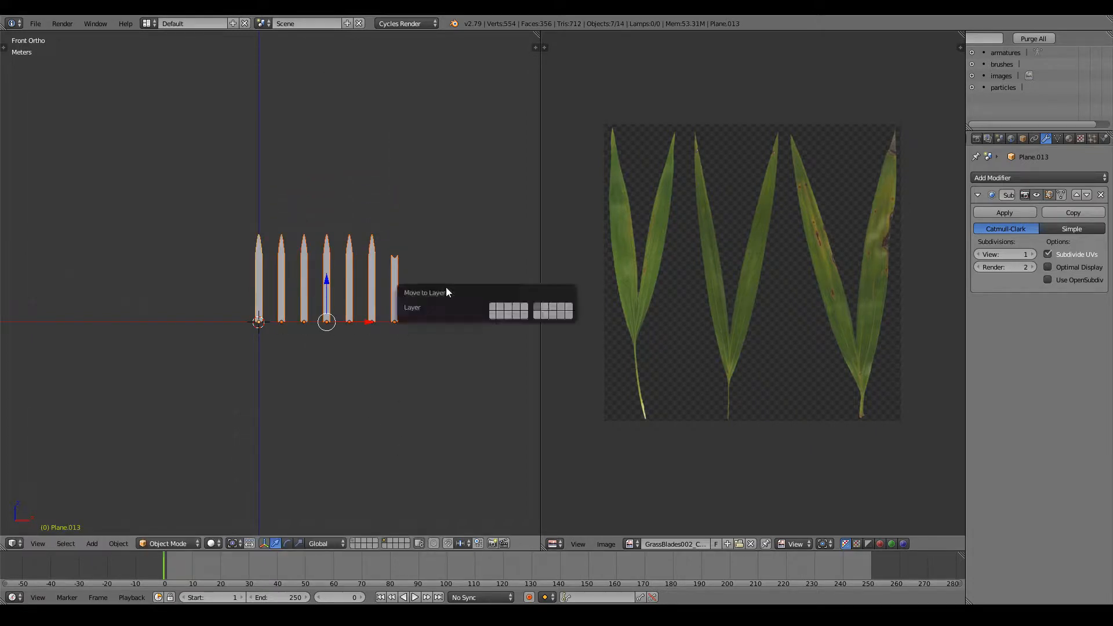
click(535, 315)
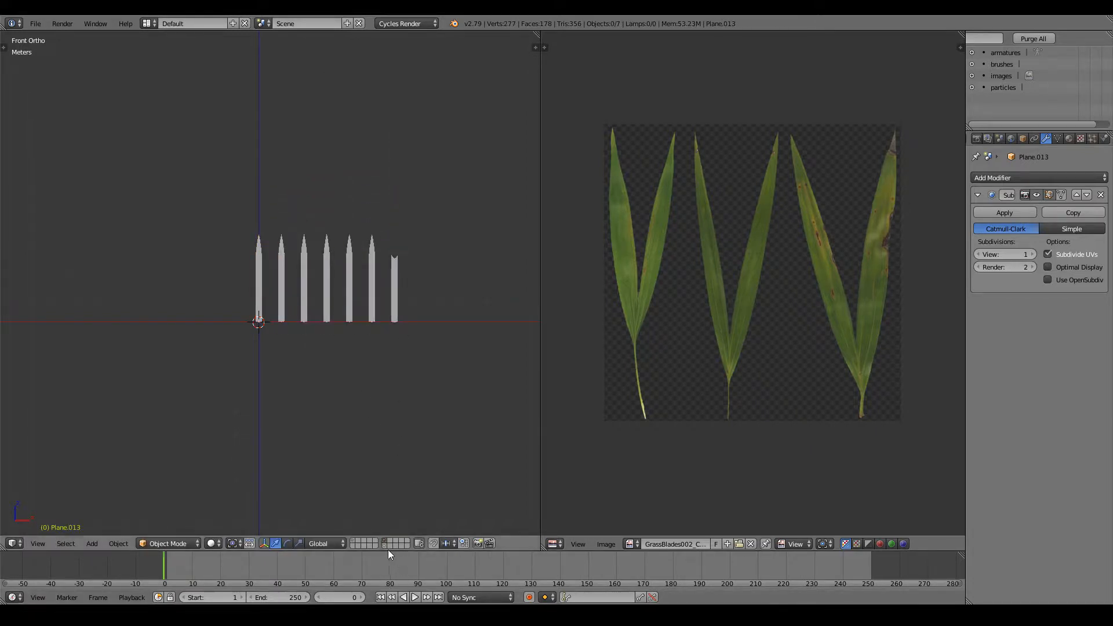
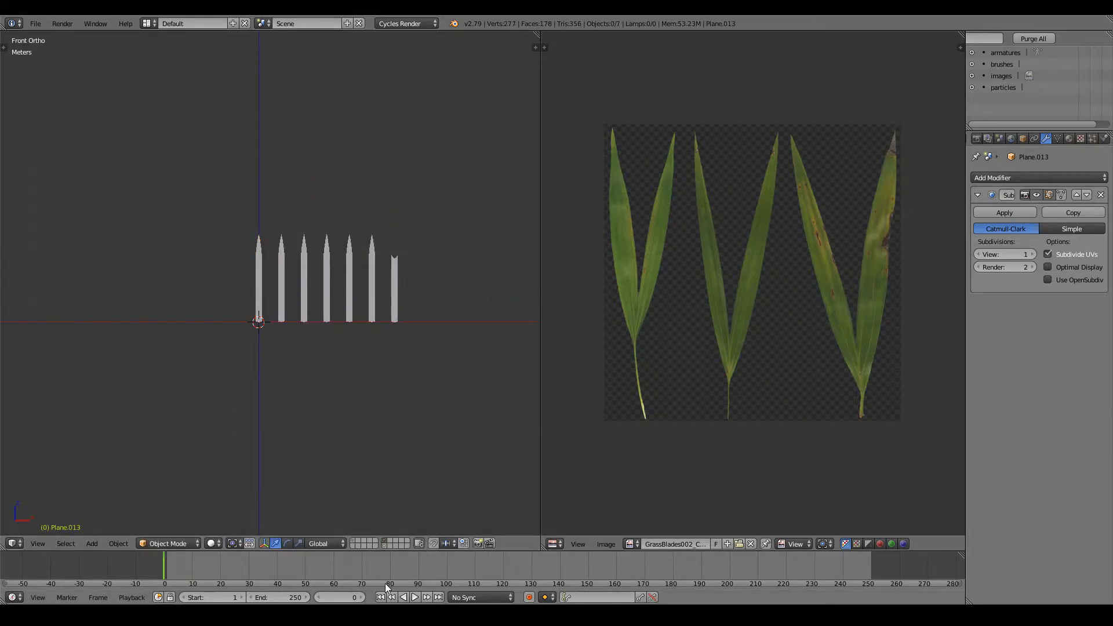
Step: On the copies' layer, bend the first blade by moving its tip vertex about 1.3 m outward and down with enlarged proportional editing
click(385, 549)
right_click(255, 282)
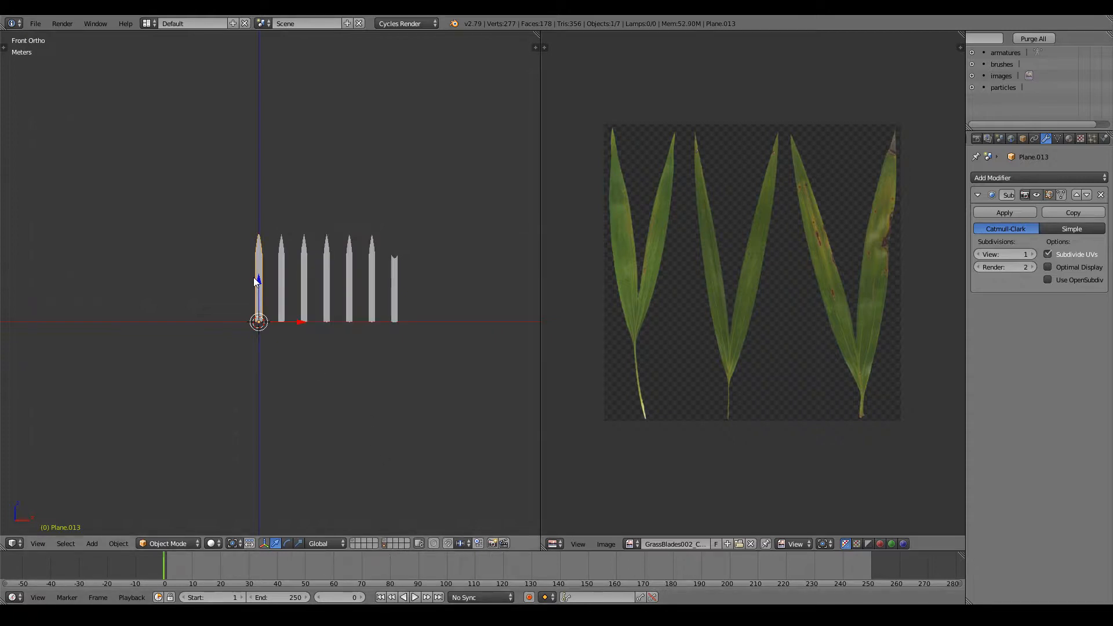
ctrl+scroll(290, 278, down, 4)
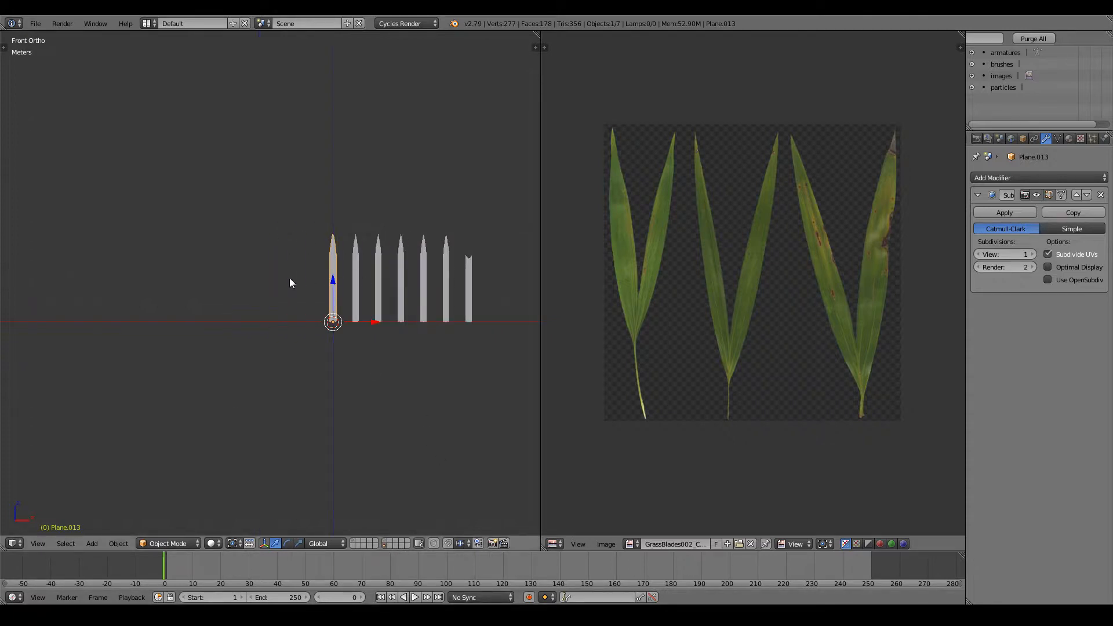
scroll(343, 313, up, 4)
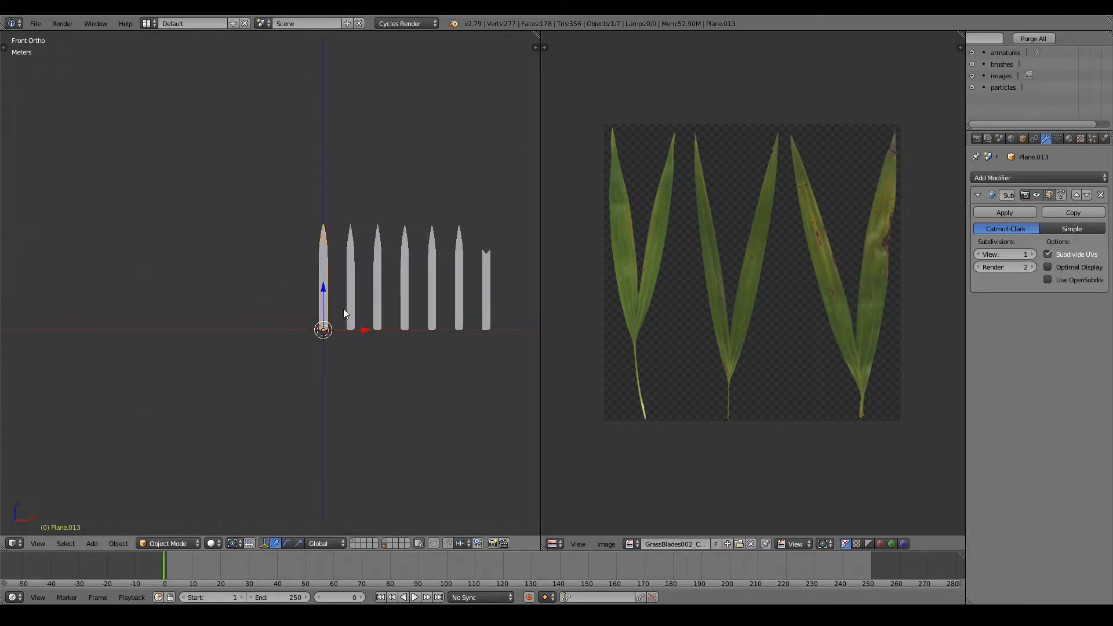
ctrl+scroll(324, 307, up, 4)
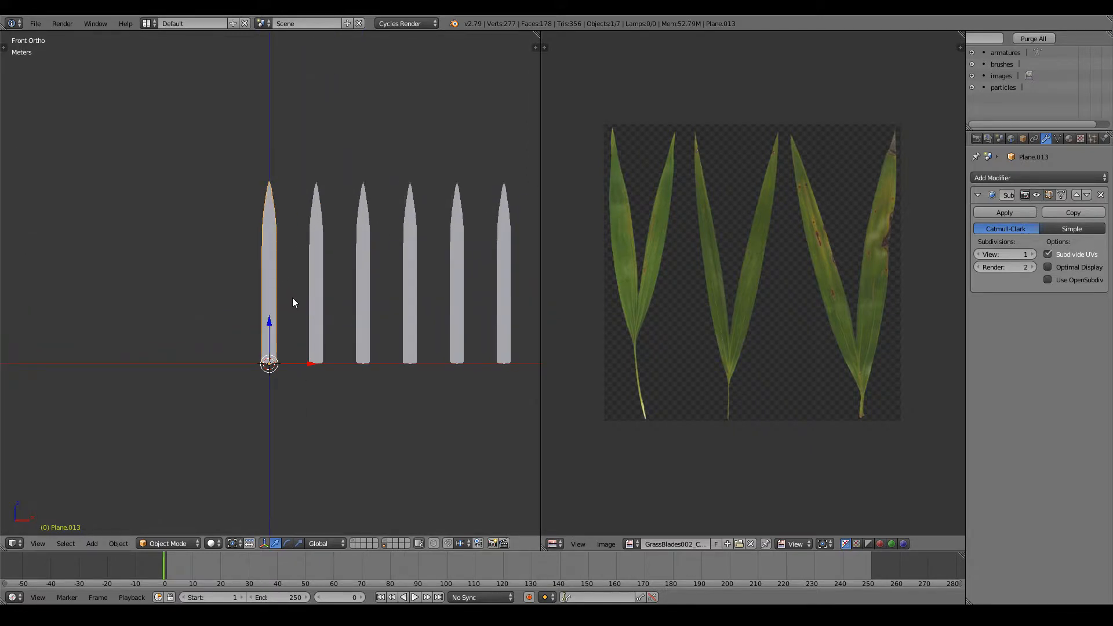
key(Tab)
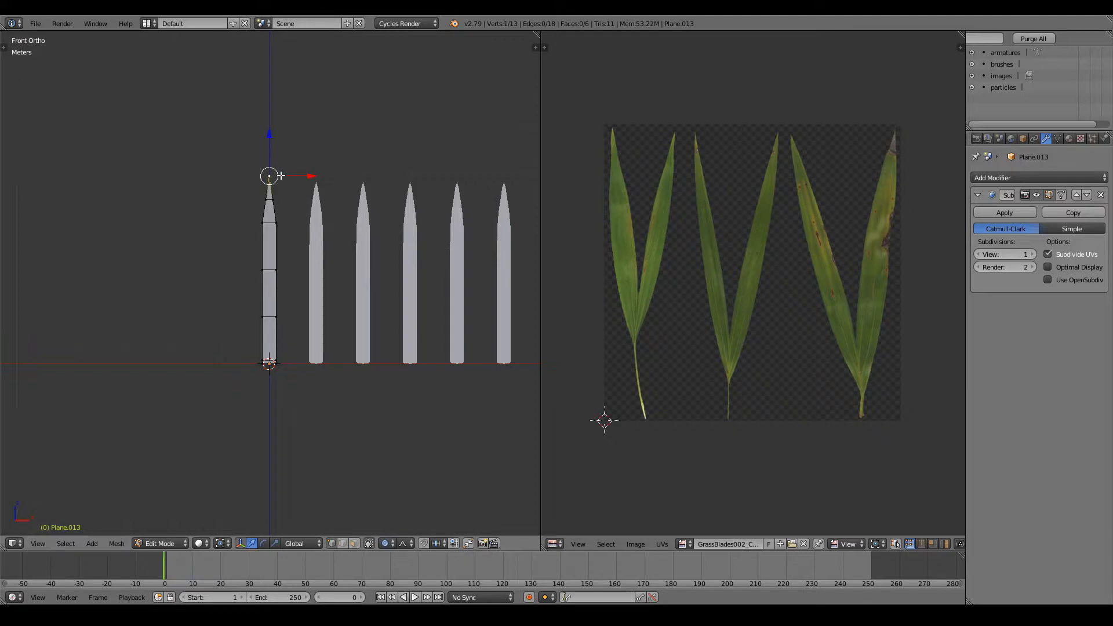
middle_drag(280, 176, 255, 177)
key(g)
scroll(371, 255, down, 7)
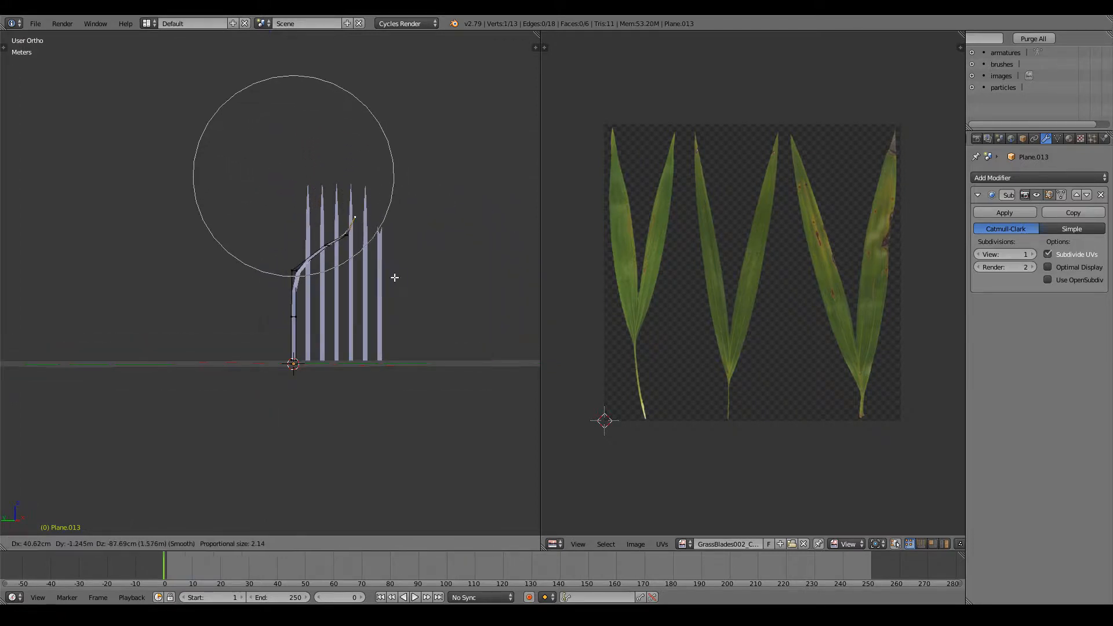
scroll(395, 284, down, 2)
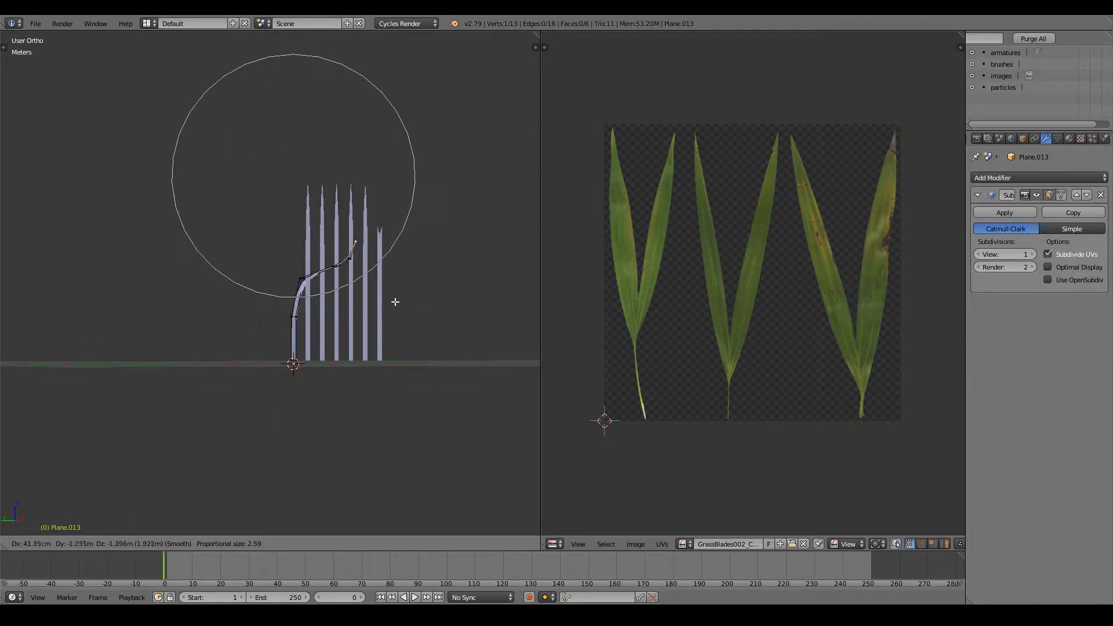
click(392, 297)
Step: Rotate and reposition the first blade's tip with proportional editing so the blade arches over and droops
middle_drag(391, 298, 440, 313)
key(r)
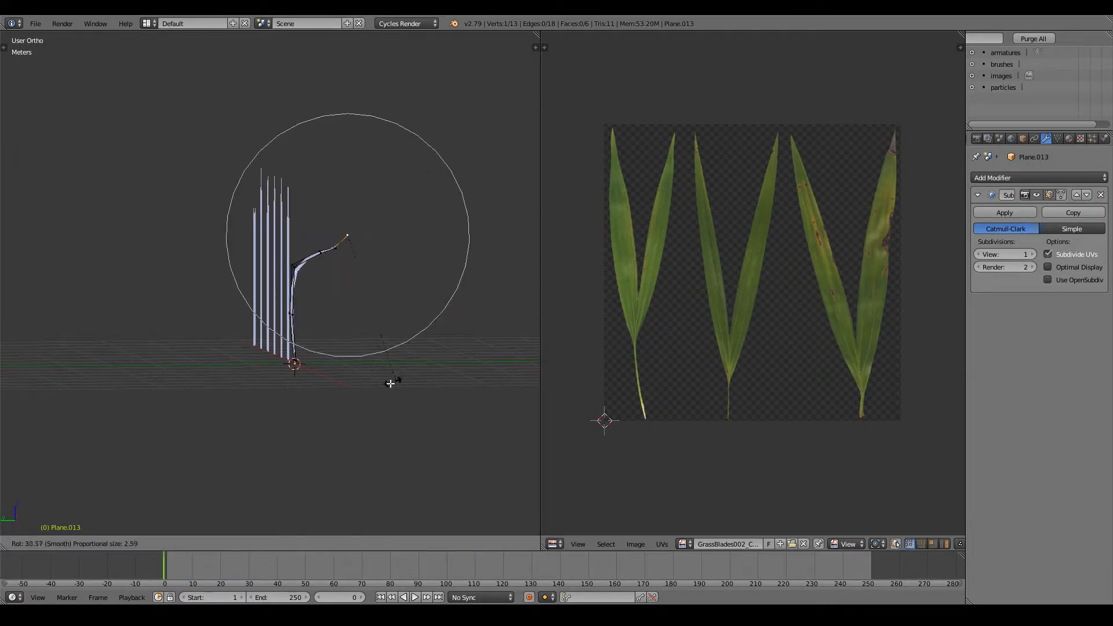
scroll(380, 382, up, 4)
click(361, 368)
key(g)
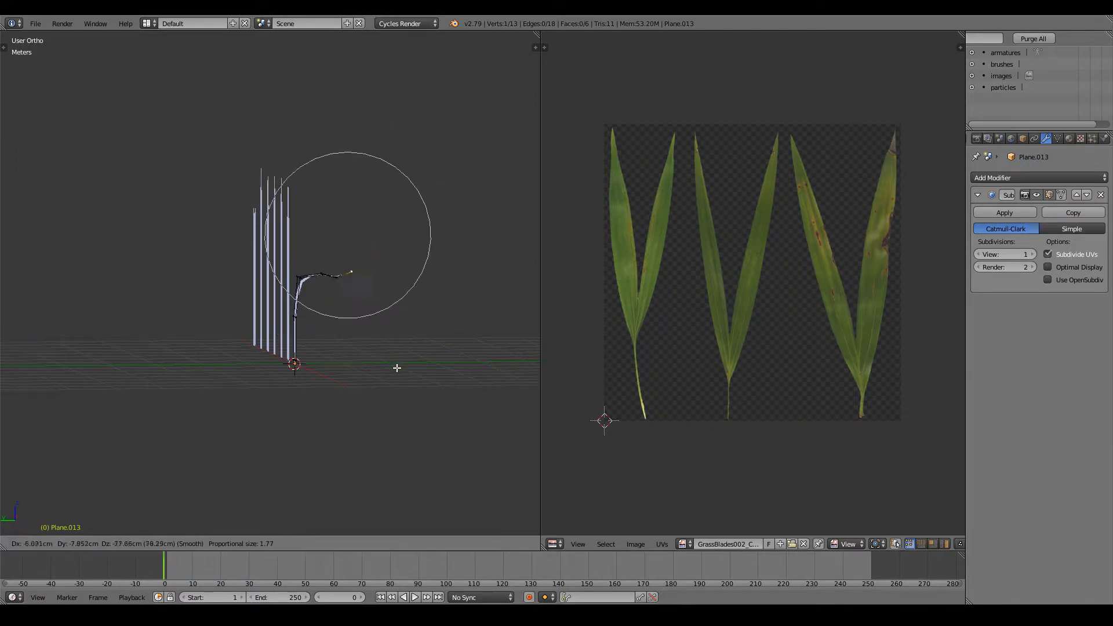
click(365, 396)
key(g)
click(387, 428)
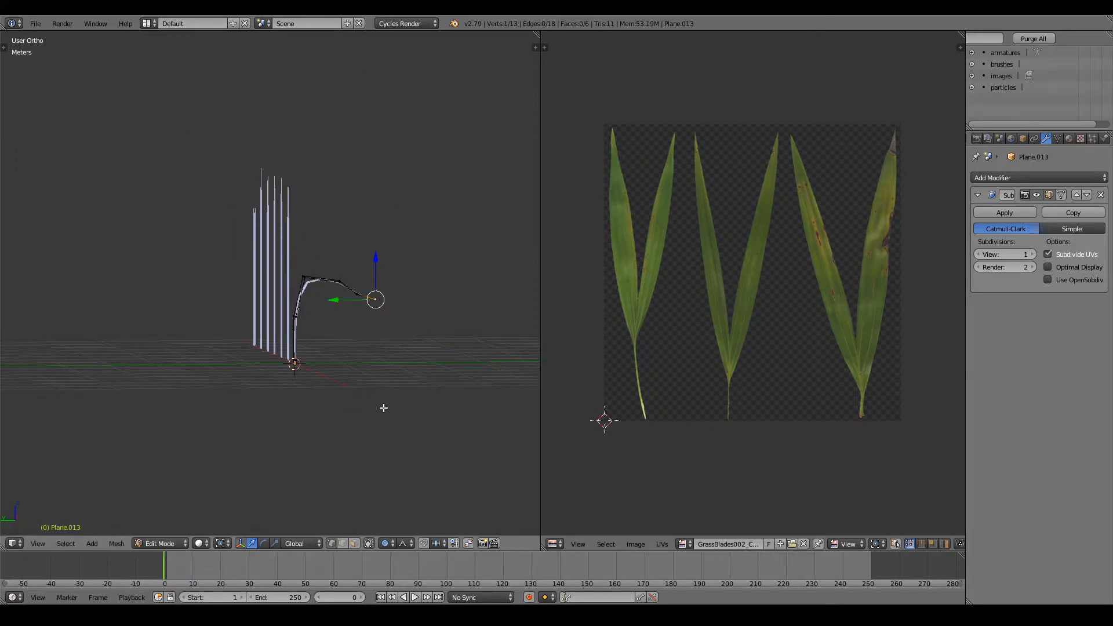
Step: Curl the first blade's tip sideways with proportional moves and return to Object Mode
middle_drag(383, 407, 266, 469)
key(g)
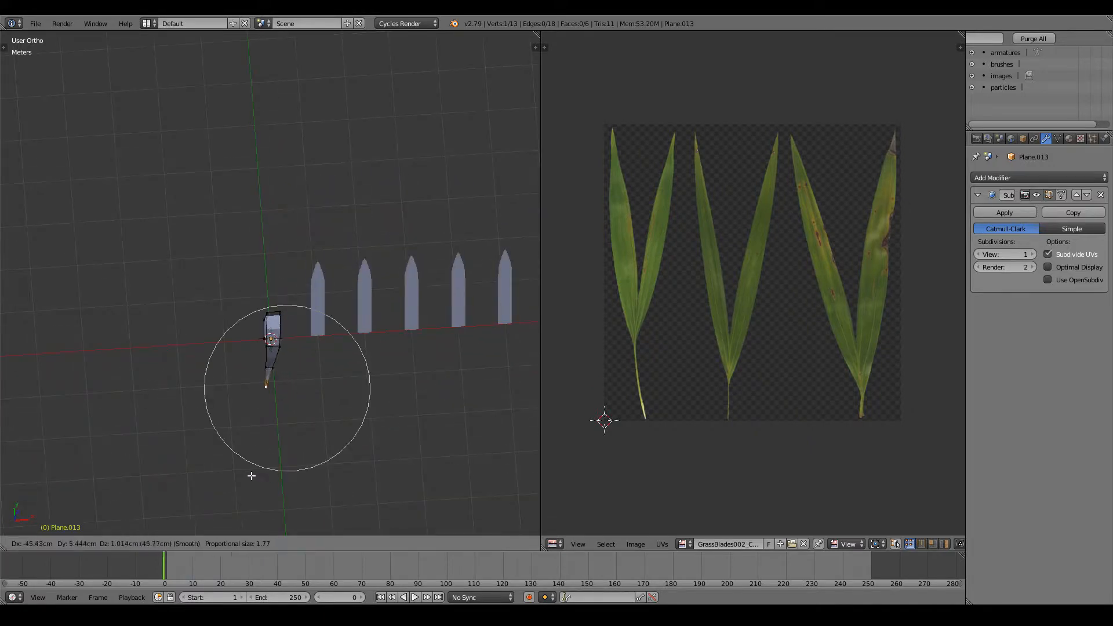
click(278, 404)
middle_drag(279, 405, 363, 417)
key(g)
click(319, 472)
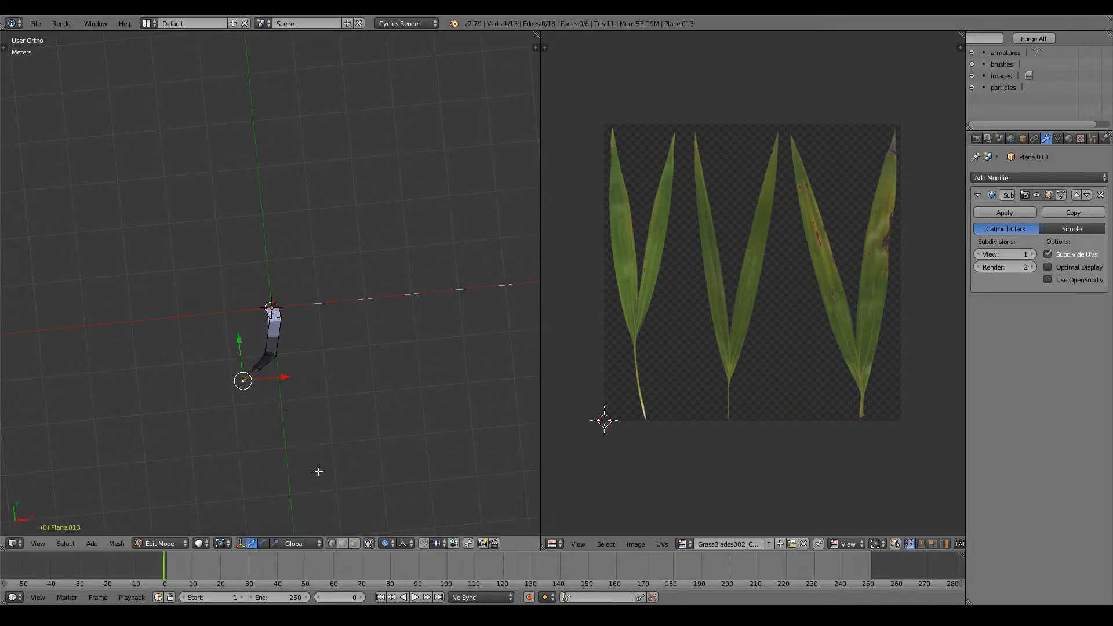
middle_drag(318, 472, 319, 316)
key(Tab)
Step: Move the second blade's entire mesh in top view about 1.63 m along -X and 49 cm along -Y, beside the first blade
right_click(317, 294)
key(Tab)
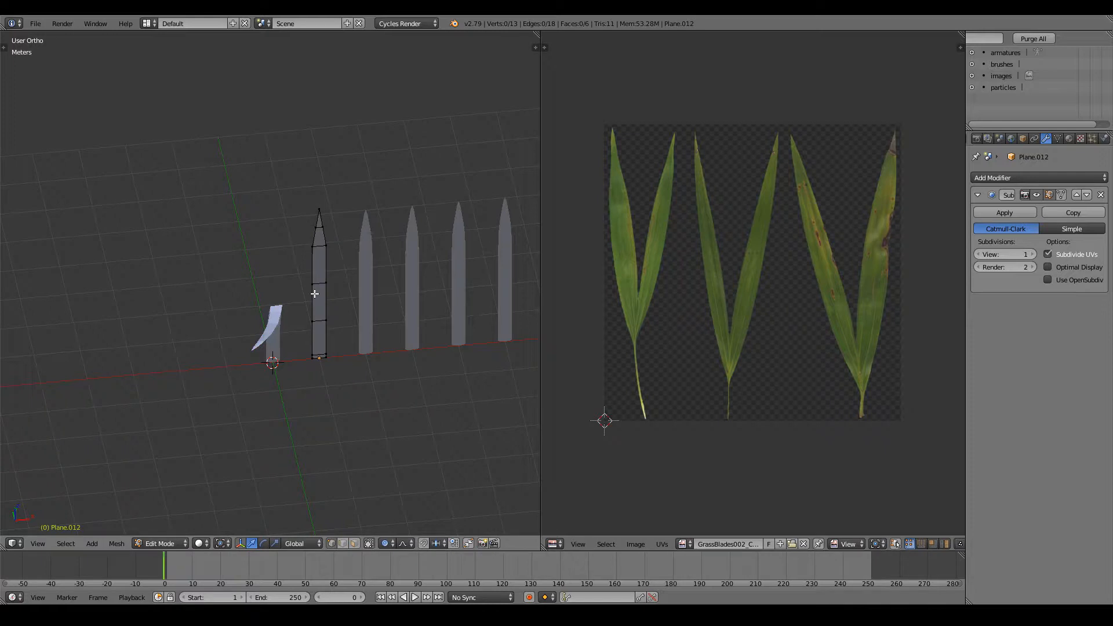
key(KP_7)
key(a)
key(g)
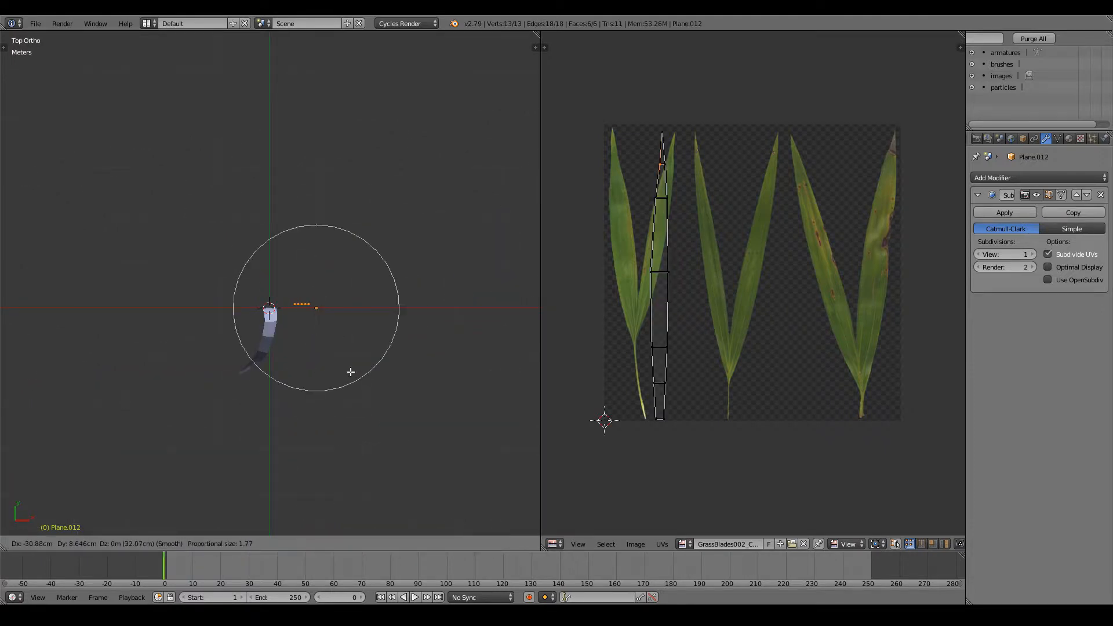
right_click(348, 368)
middle_drag(348, 368, 343, 268)
key(KP_7)
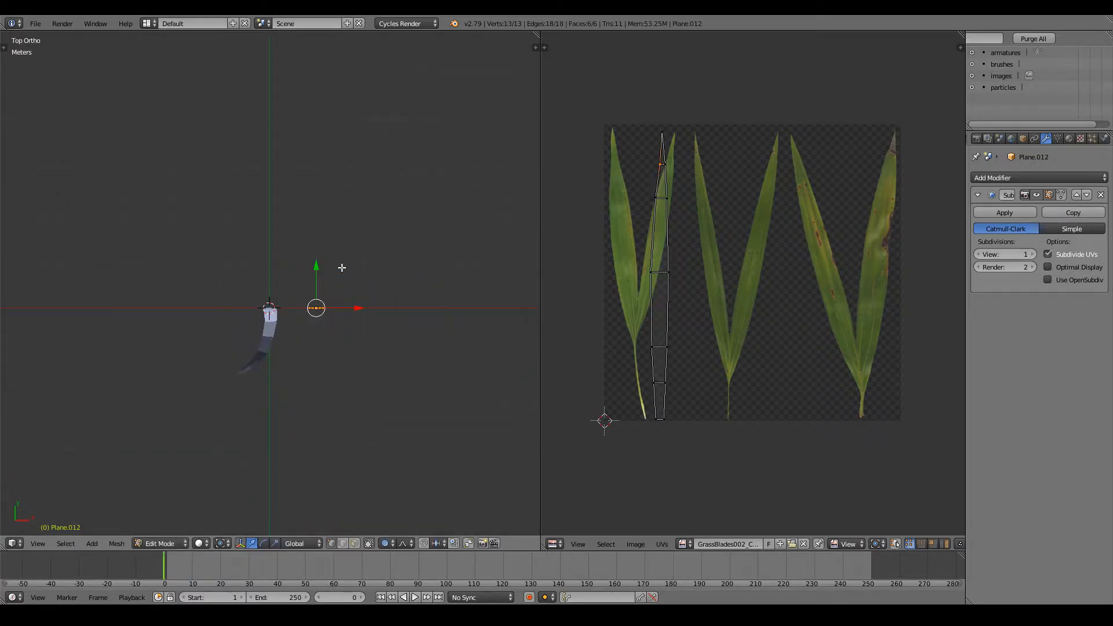
key(g)
click(255, 287)
Step: Rotate the second blade's mesh in top view and shift it about 26 cm in X and 44 cm in Y toward the first blade's base
key(t)
key(r)
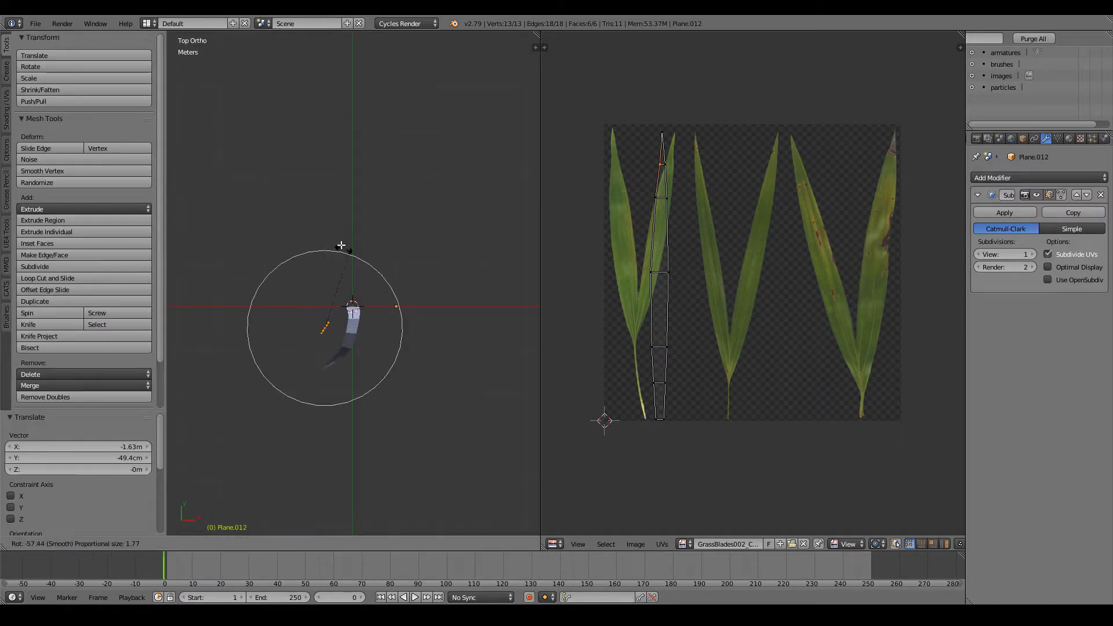
click(267, 211)
key(g)
click(398, 344)
Step: Bend the second blade by rotating and moving its tip vertex with proportional editing, and return to Object Mode
middle_drag(398, 344, 368, 272)
right_click(336, 190)
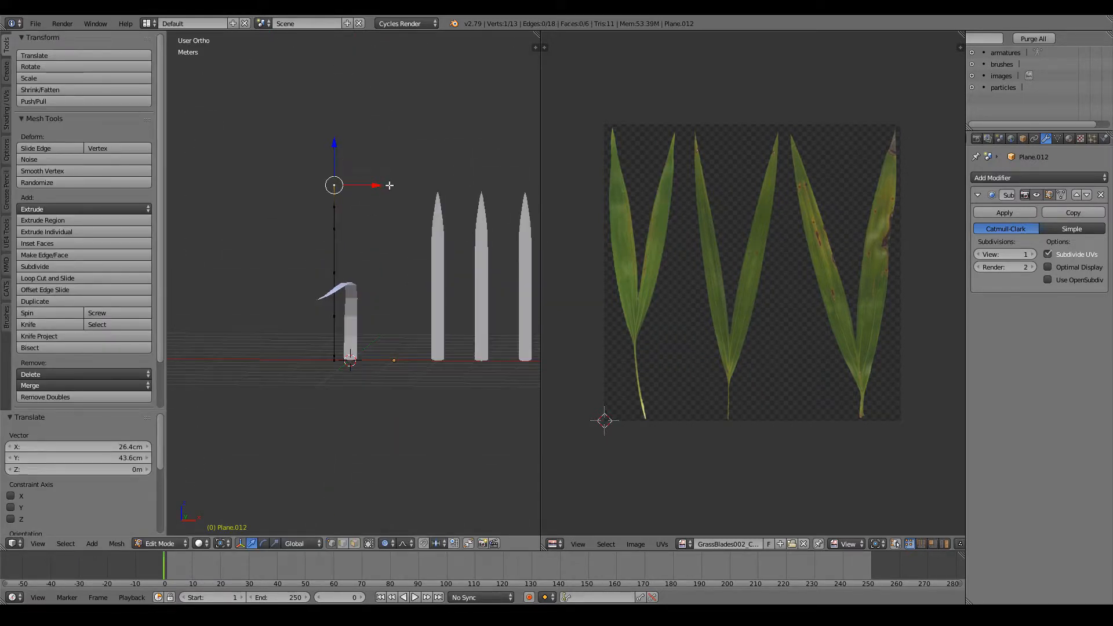
key(r)
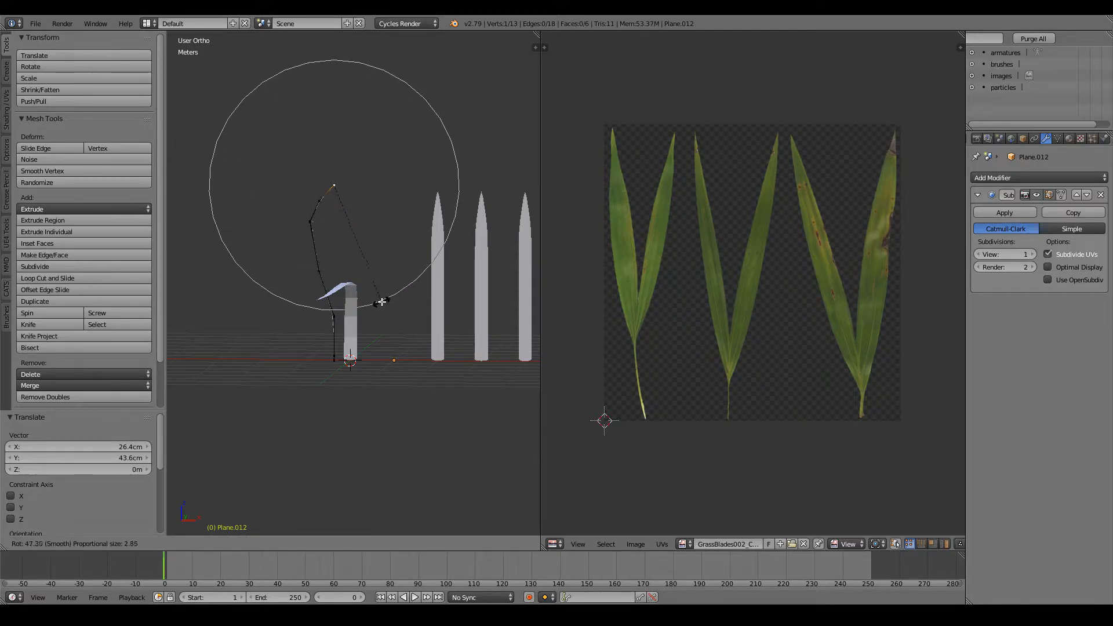
click(368, 302)
key(g)
scroll(400, 336, down, 2)
click(403, 345)
key(Tab)
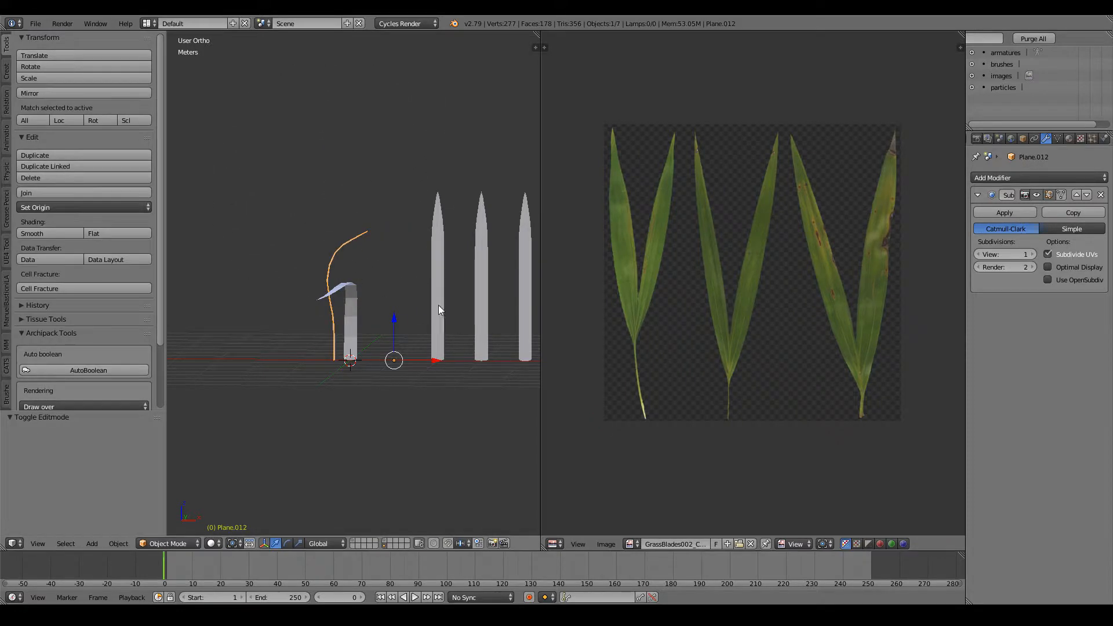
Step: Move the third blade's entire mesh about 1.02 m along -X toward the two bent blades
right_click(437, 311)
key(Tab)
key(a)
key(a)
key(g)
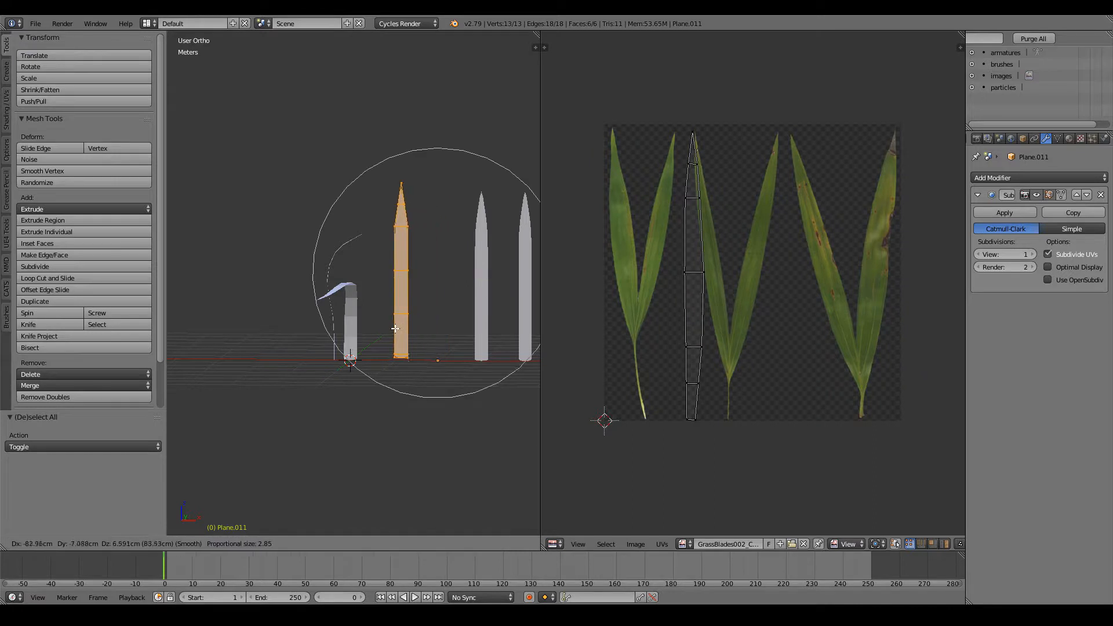
key(Escape)
key(g)
key(x)
click(437, 274)
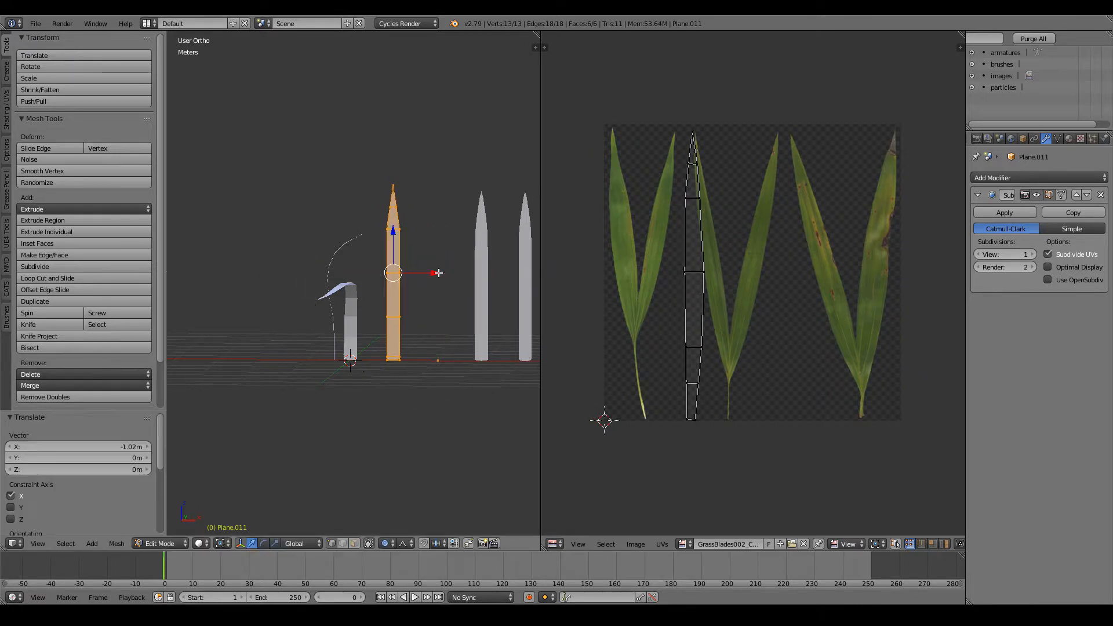
Step: Bend the third blade with proportional editing by moving its tip about 1.2 m along -Y and 1.9 m down and rotating it about -39°
shift+middle_drag(437, 273, 450, 261)
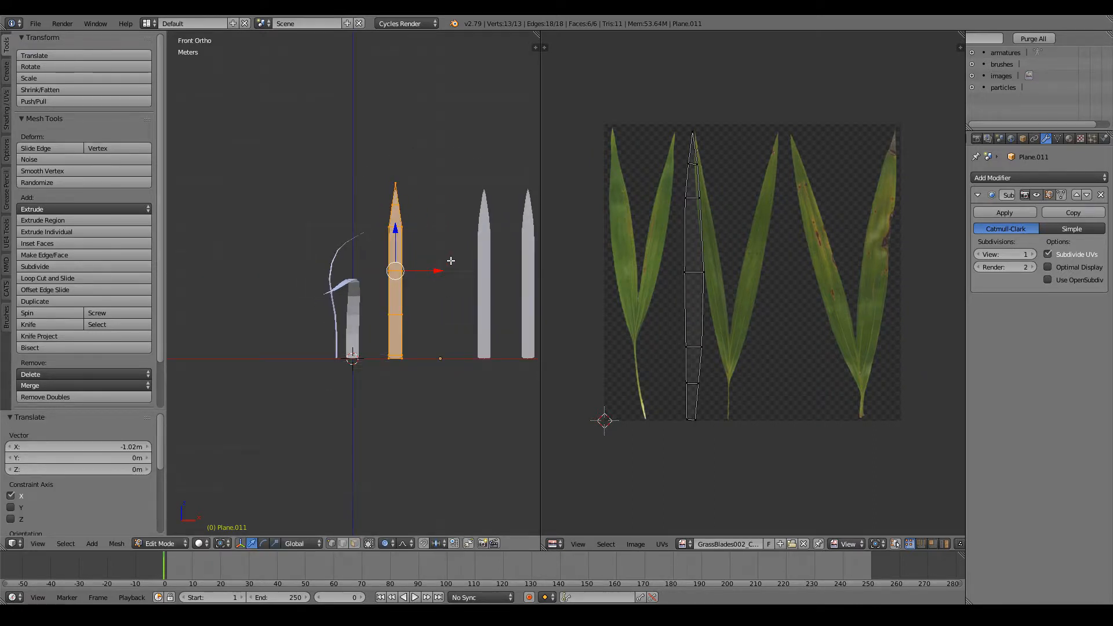
key(KP_7)
middle_drag(444, 329, 406, 377)
right_click(339, 187)
key(g)
click(315, 311)
key(r)
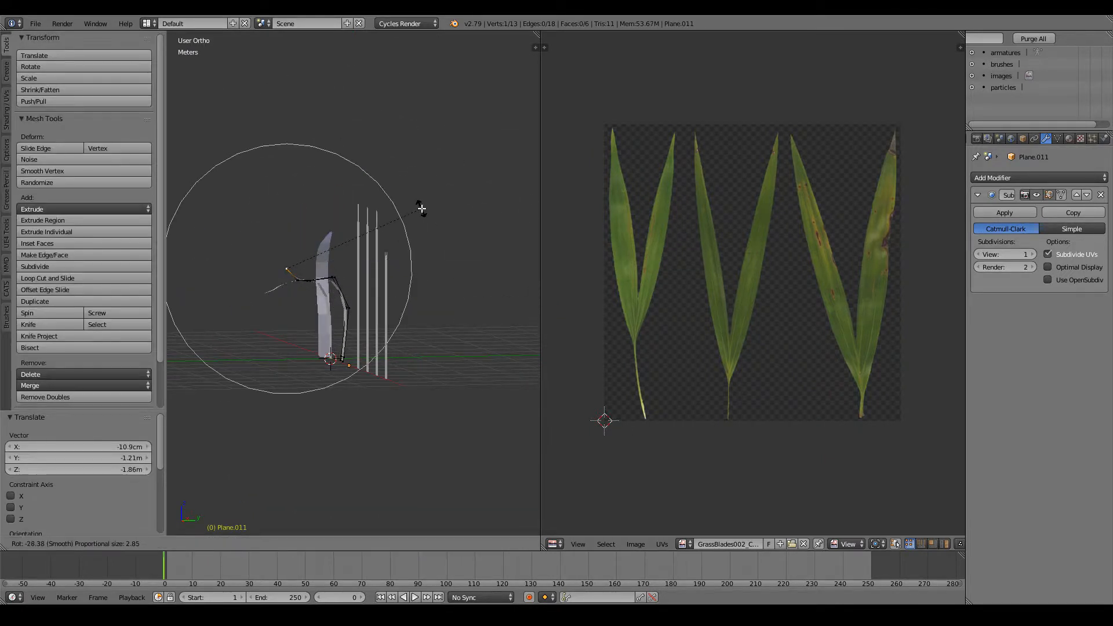
click(400, 194)
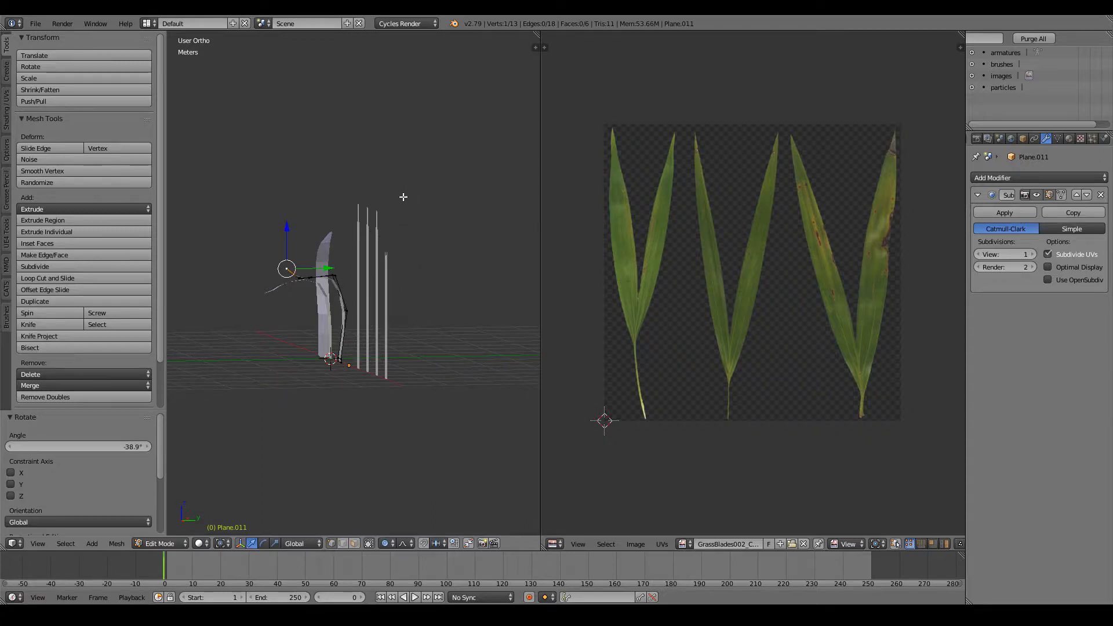
key(t)
key(g)
key(Escape)
Step: Rotate the third blade's whole mesh from above, shift it about 53 cm along -X and 18 cm along Y, and return to Object Mode
middle_drag(415, 236, 439, 359)
key(Tab)
key(Tab)
key(a)
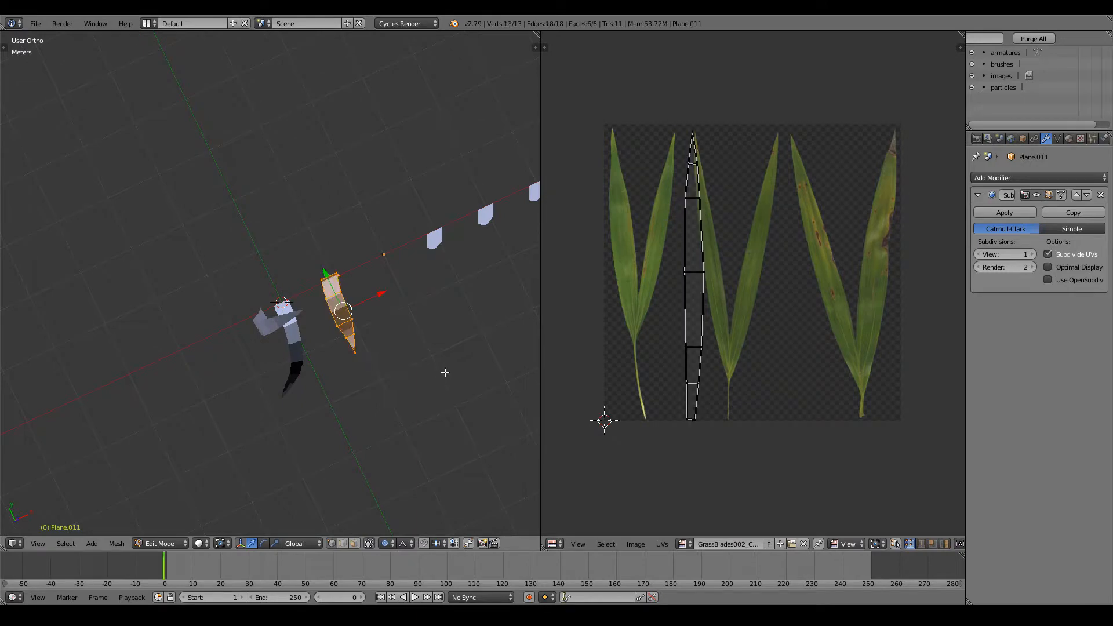
key(r)
click(382, 404)
key(r)
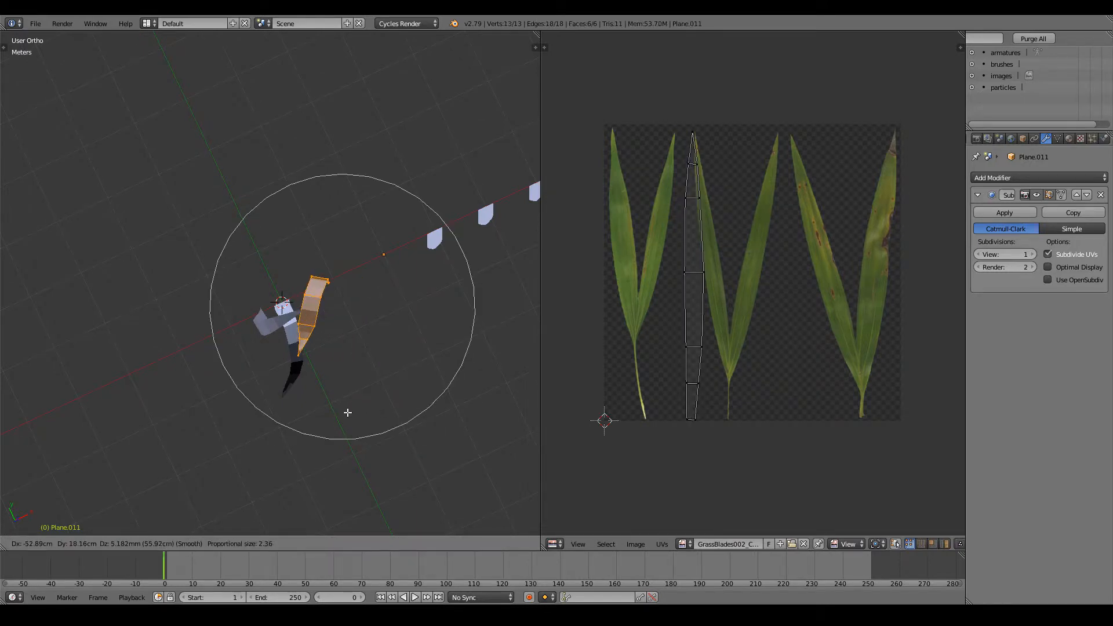
click(329, 344)
middle_drag(328, 344, 340, 274)
key(Tab)
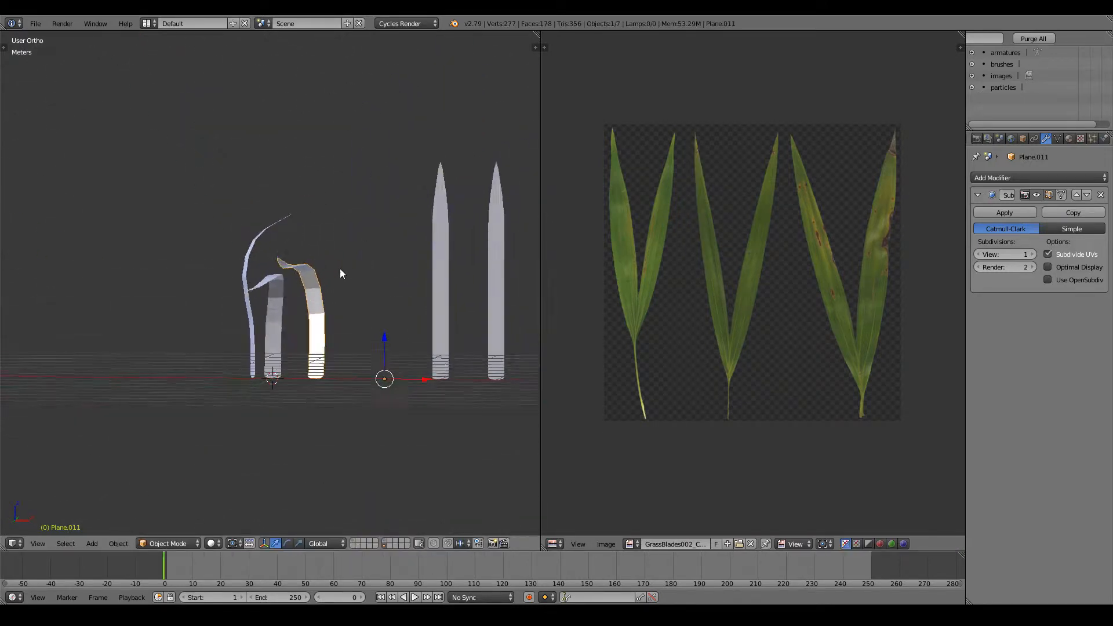
Step: Move the fourth blade's entire mesh about 2.44 m along -X into the clump in front view
scroll(336, 269, up, 1)
key(KP_1)
right_click(462, 336)
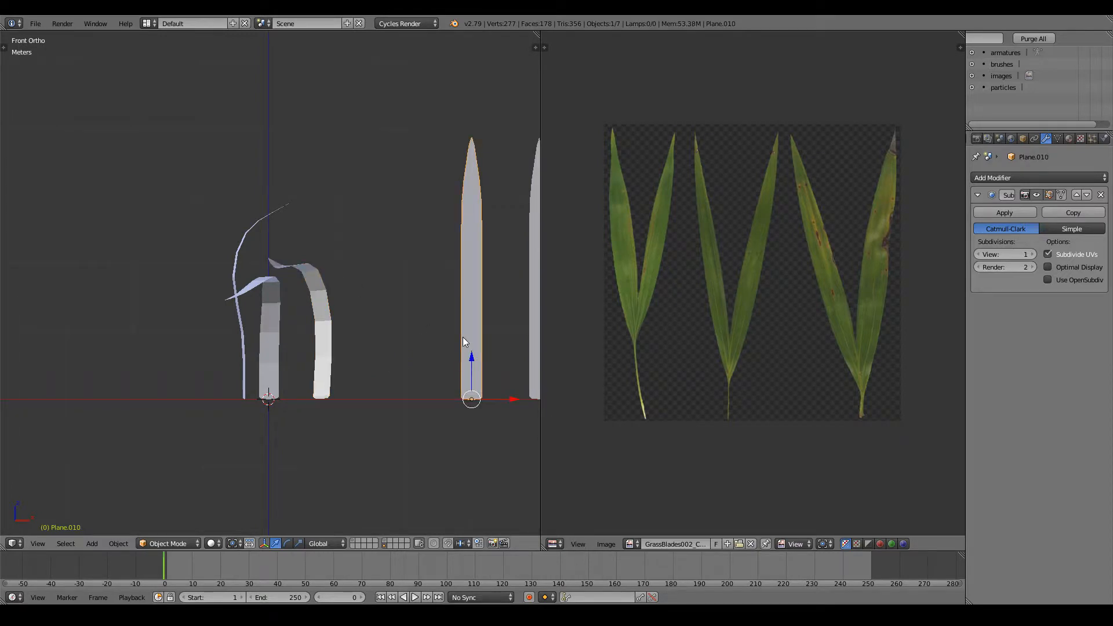
key(Tab)
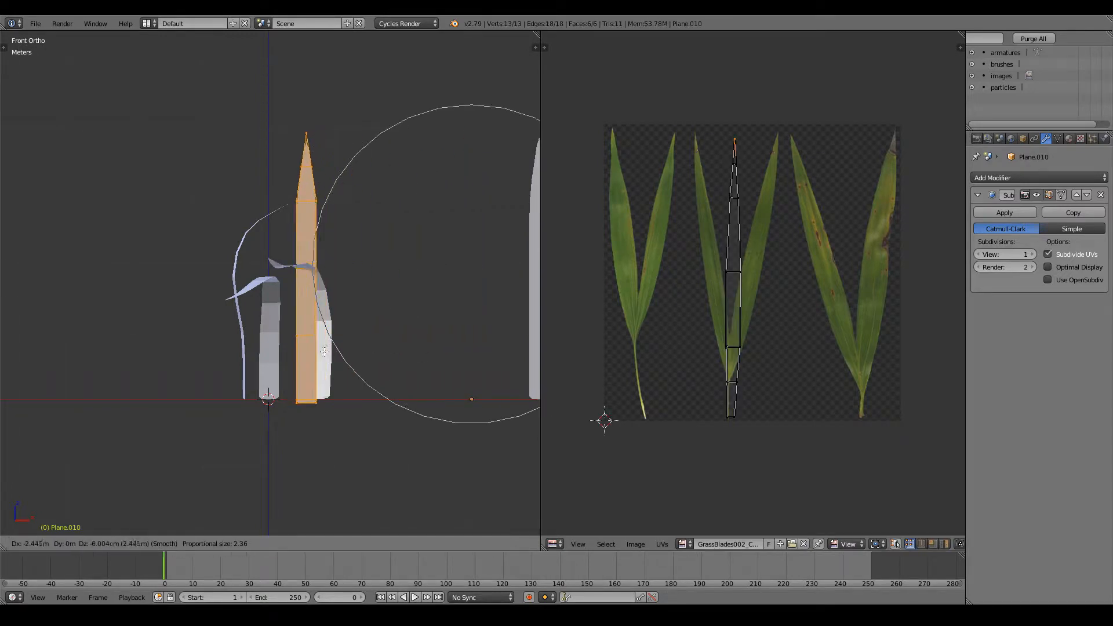
click(316, 351)
Step: Bend the fourth blade in side view by rotating its tip vertex and a middle vertex with proportional editing
key(KP_3)
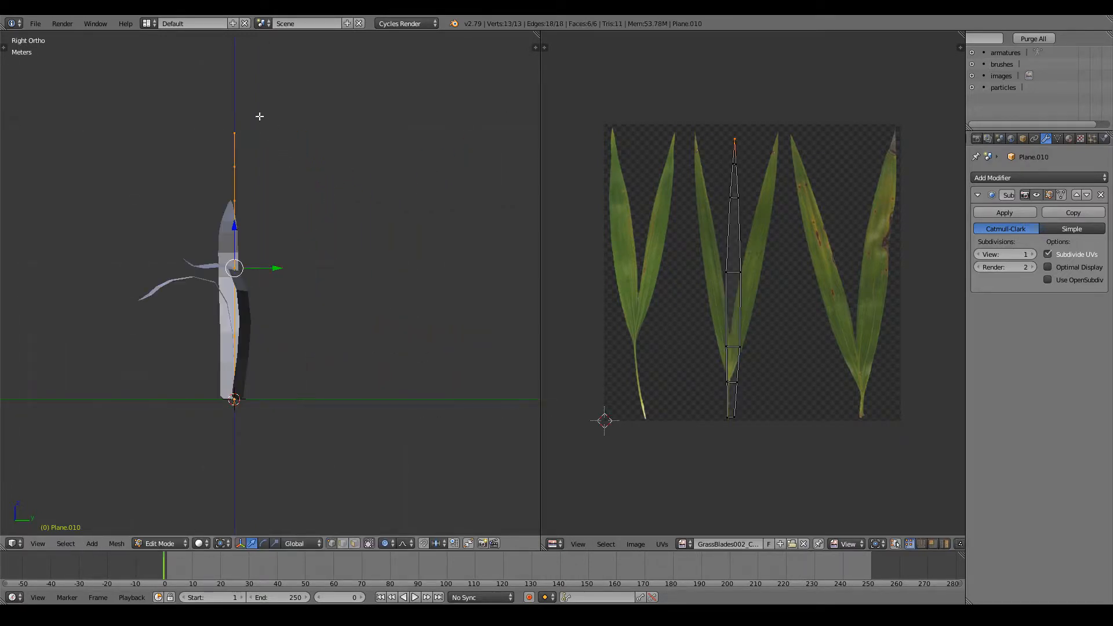
right_click(235, 135)
key(r)
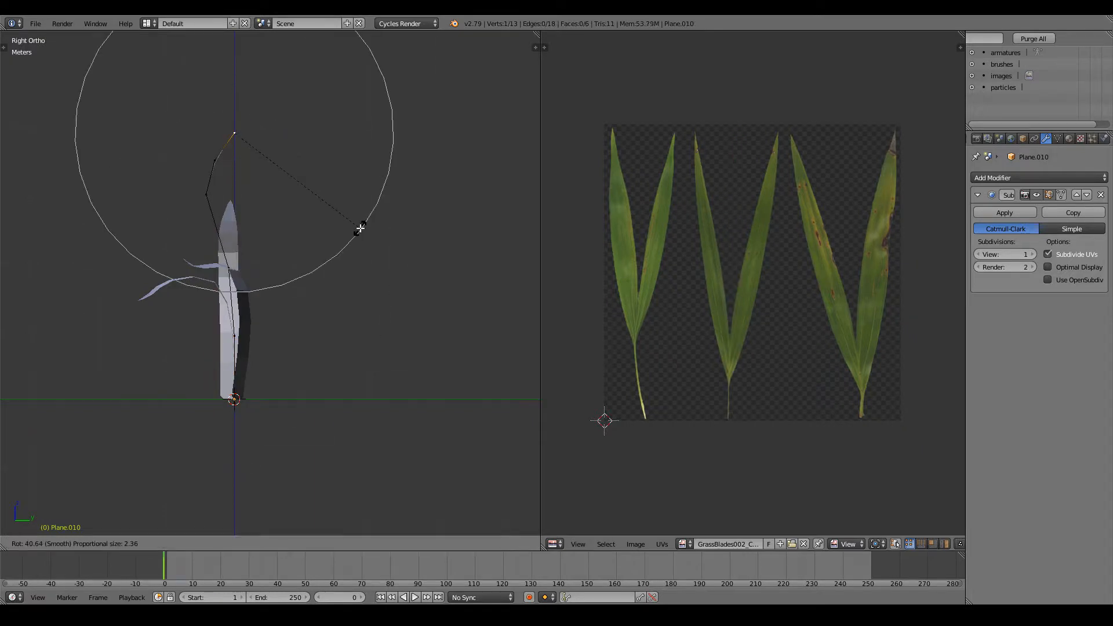
click(402, 280)
key(r)
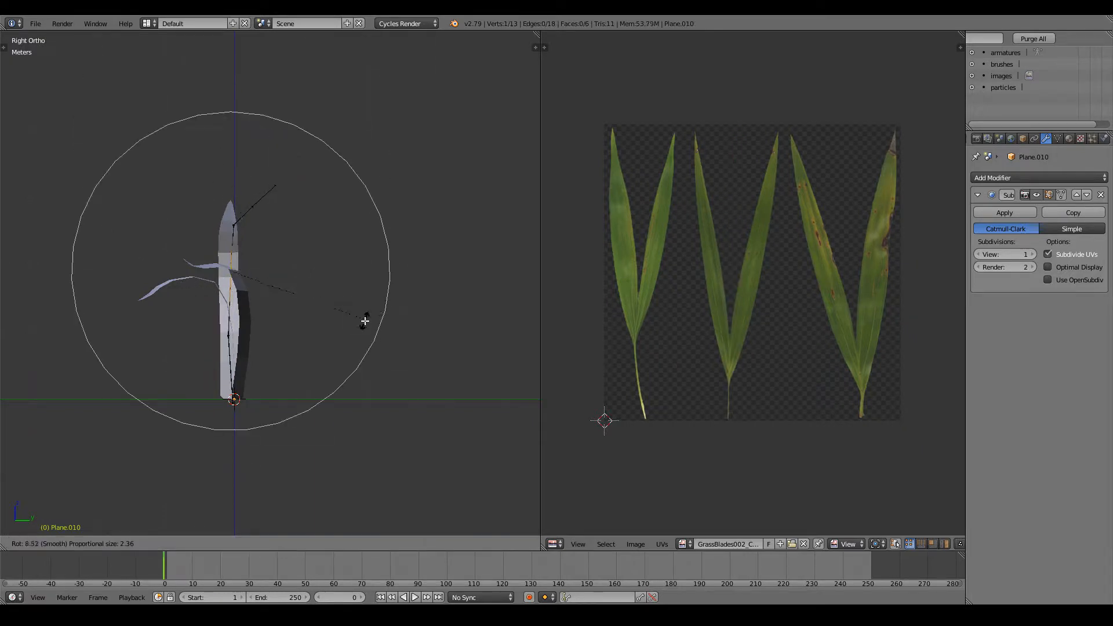
scroll(363, 325, up, 3)
click(306, 382)
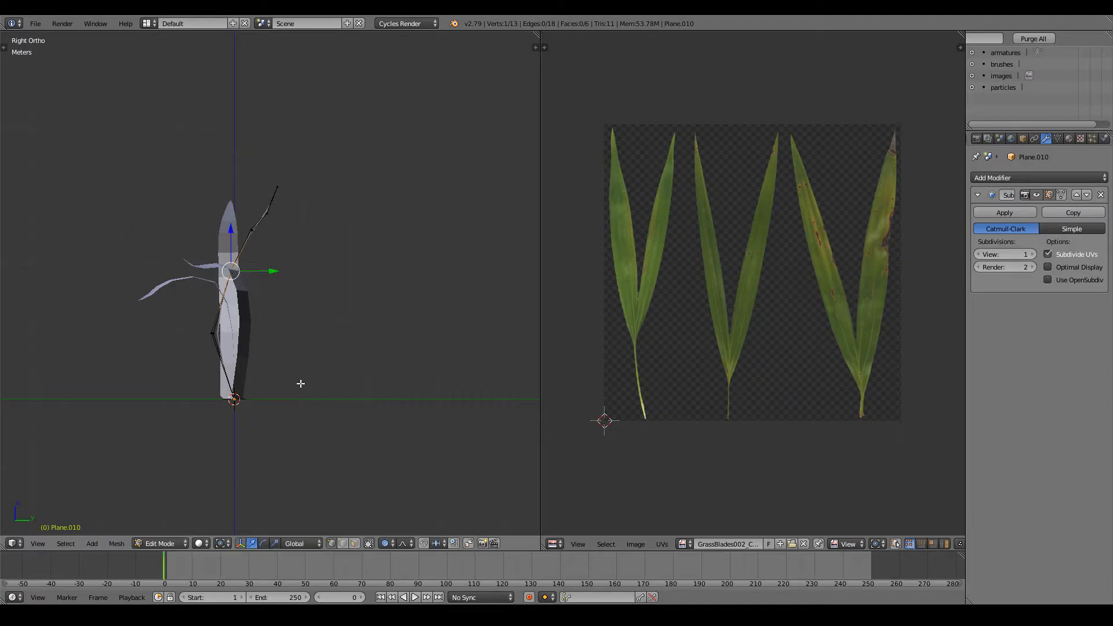
Step: Refine the fourth blade's curve by moving and rotating its tip with proportional editing from several angles, and return to Object Mode
right_click(293, 189)
key(g)
click(299, 226)
middle_drag(301, 227, 475, 370)
key(r)
click(368, 235)
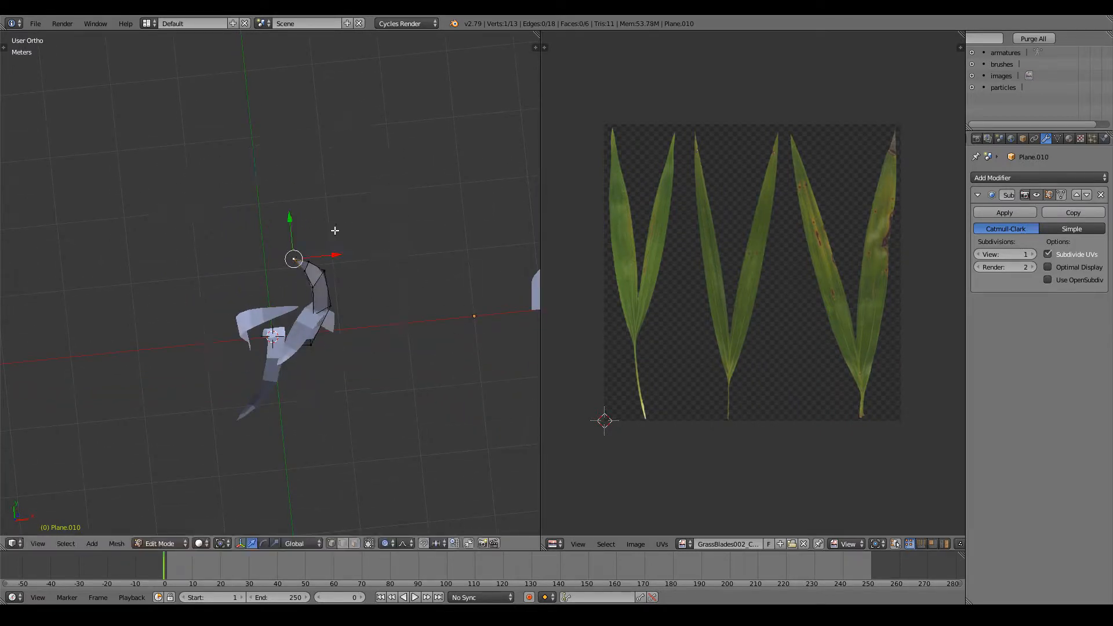
key(g)
click(265, 261)
middle_drag(313, 336, 283, 199)
key(g)
click(311, 218)
key(Tab)
Step: Move the fifth blade's entire mesh about 3.43 m along -X and 46 cm along -Y to the clump in top view
scroll(311, 218, down, 3)
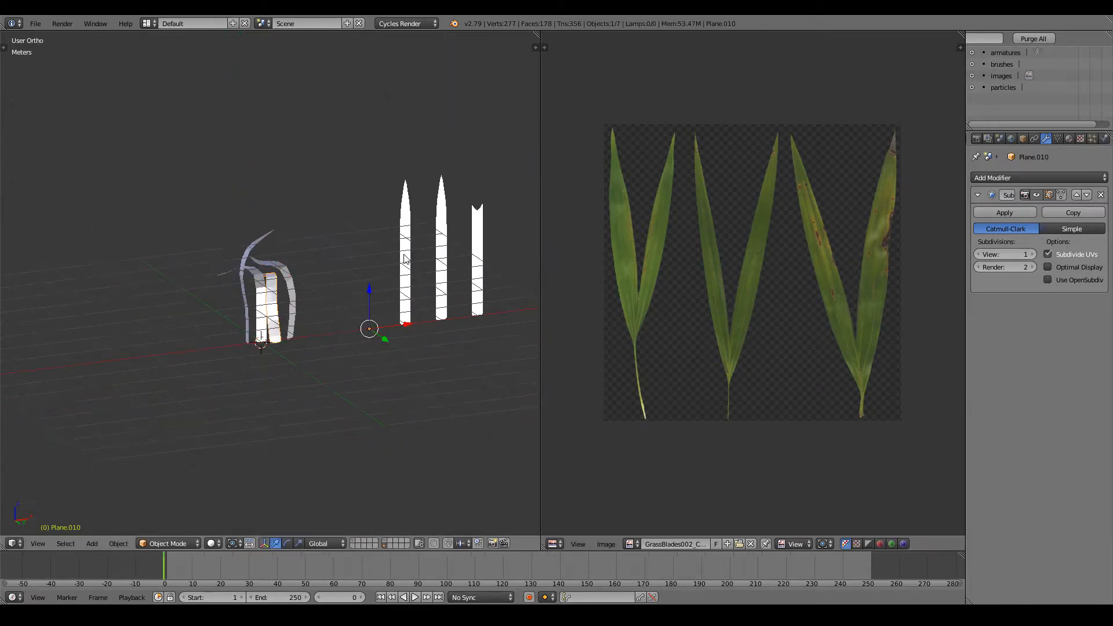
right_click(423, 310)
key(KP_1)
key(KP_7)
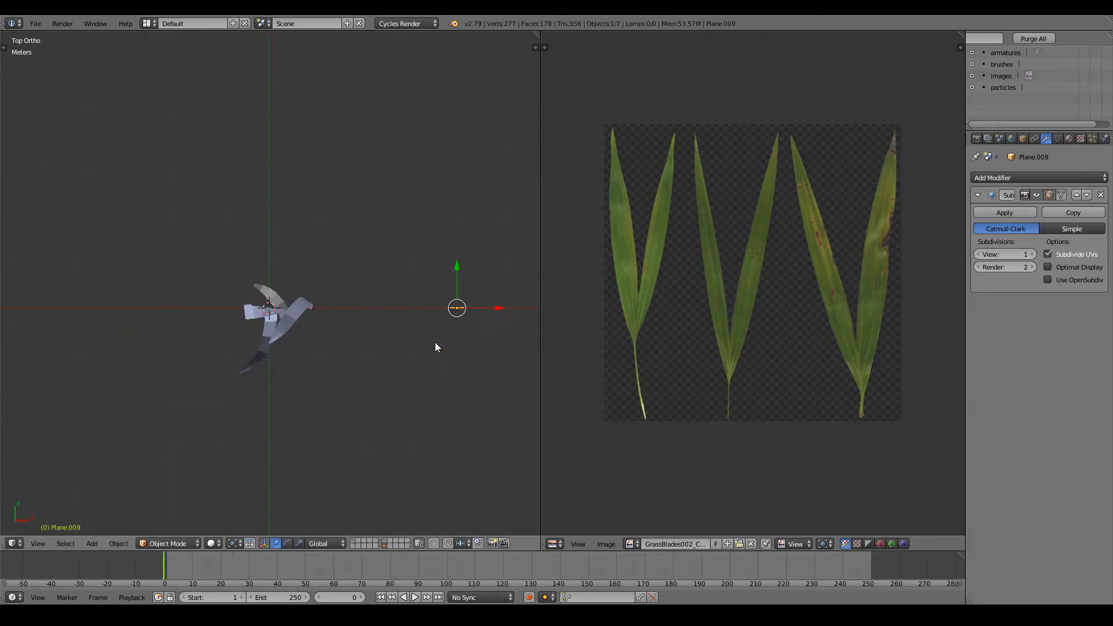
key(Tab)
key(a)
key(g)
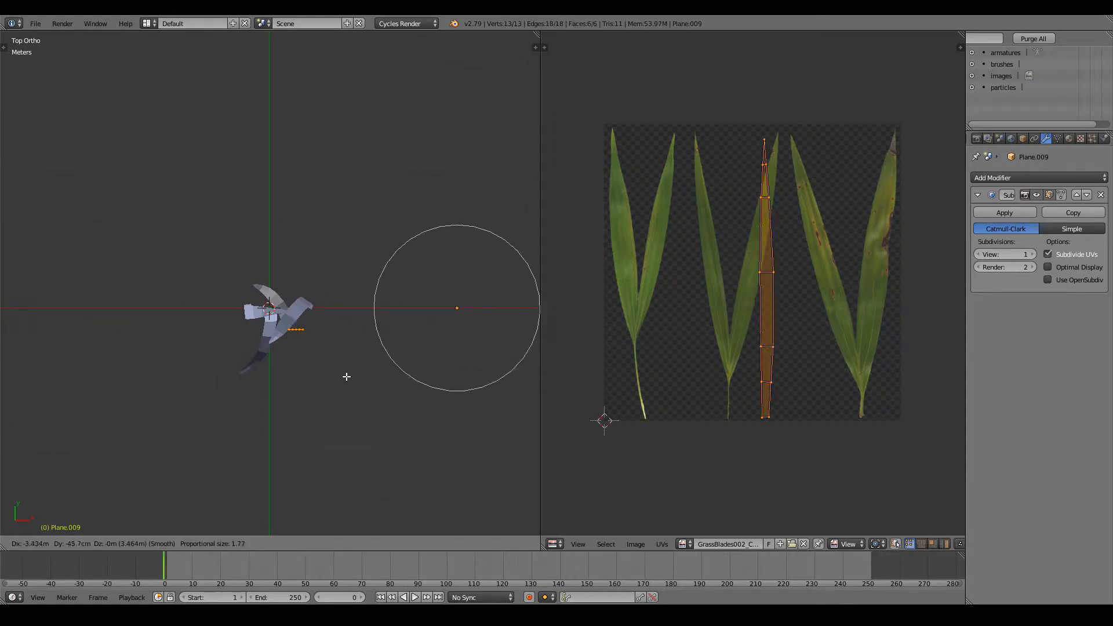
click(347, 377)
key(g)
key(Escape)
middle_drag(333, 408, 339, 247)
middle_drag(330, 316, 323, 363)
Step: Bend the fifth blade by moving its tip about 30 cm along -X, 35 cm along -Y and 1.13 m down, and leave Edit Mode
right_click(299, 262)
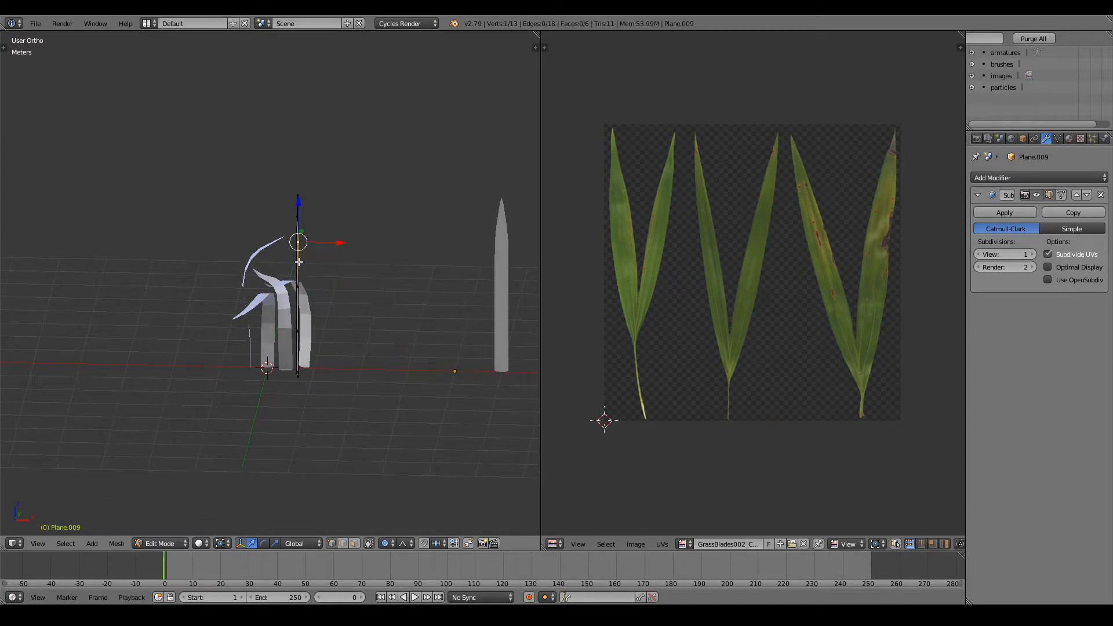
key(g)
click(307, 236)
key(g)
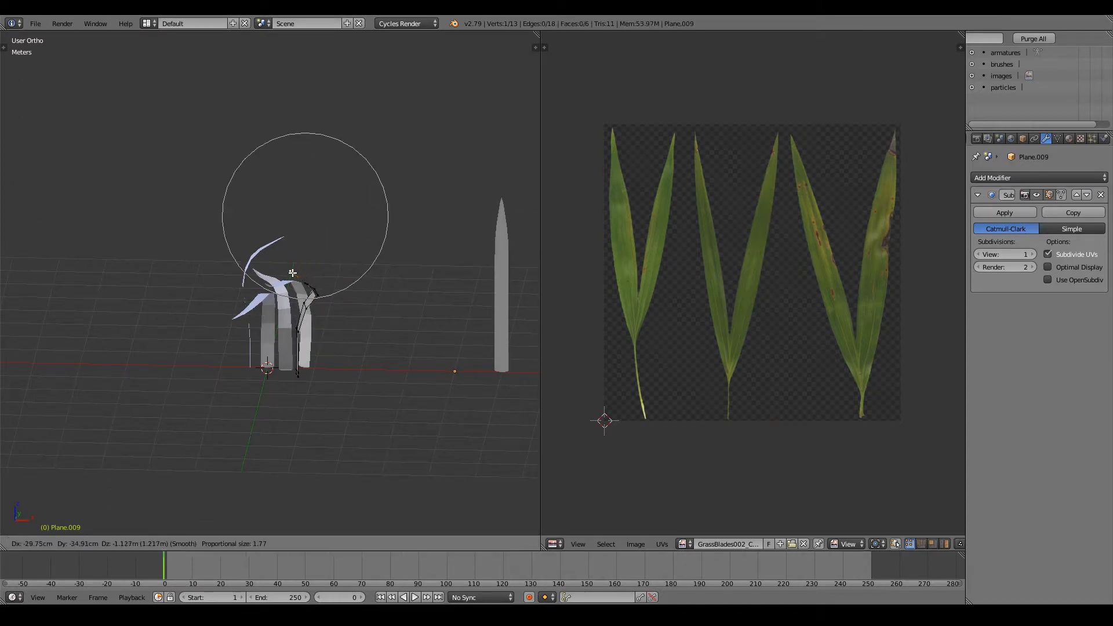
click(292, 272)
middle_drag(292, 273, 401, 283)
key(Tab)
Step: Move the sixth blade's entire mesh to the front of the clump in top view and rotate it around its base
right_click(506, 295)
key(g)
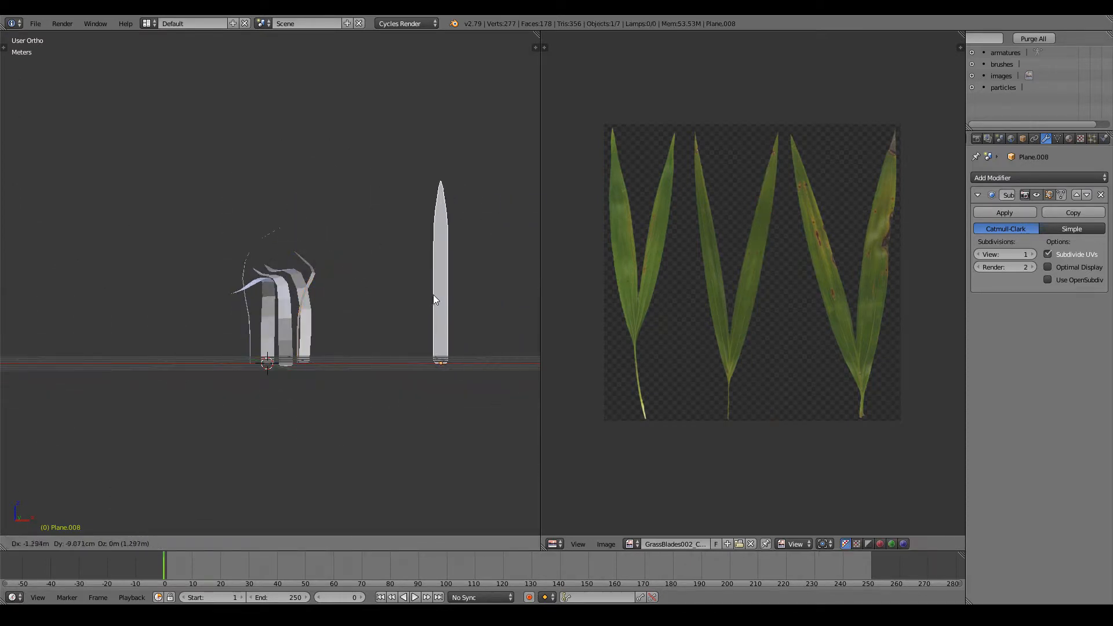
right_click(426, 295)
key(KP_7)
key(Tab)
key(a)
key(a)
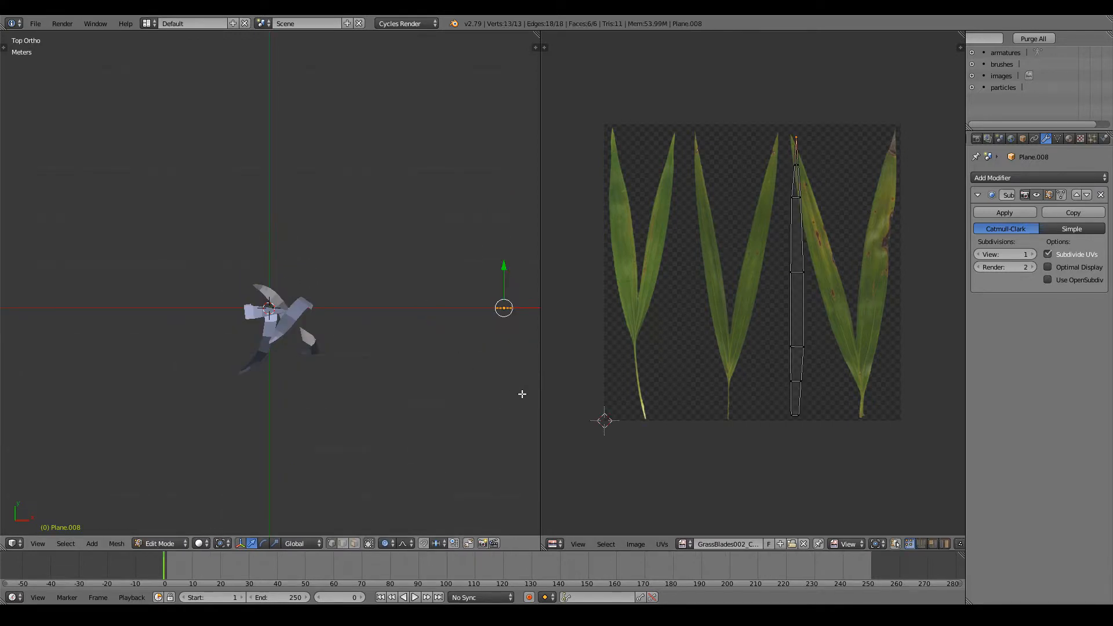
key(g)
click(262, 425)
middle_drag(328, 398, 450, 415)
key(r)
click(320, 472)
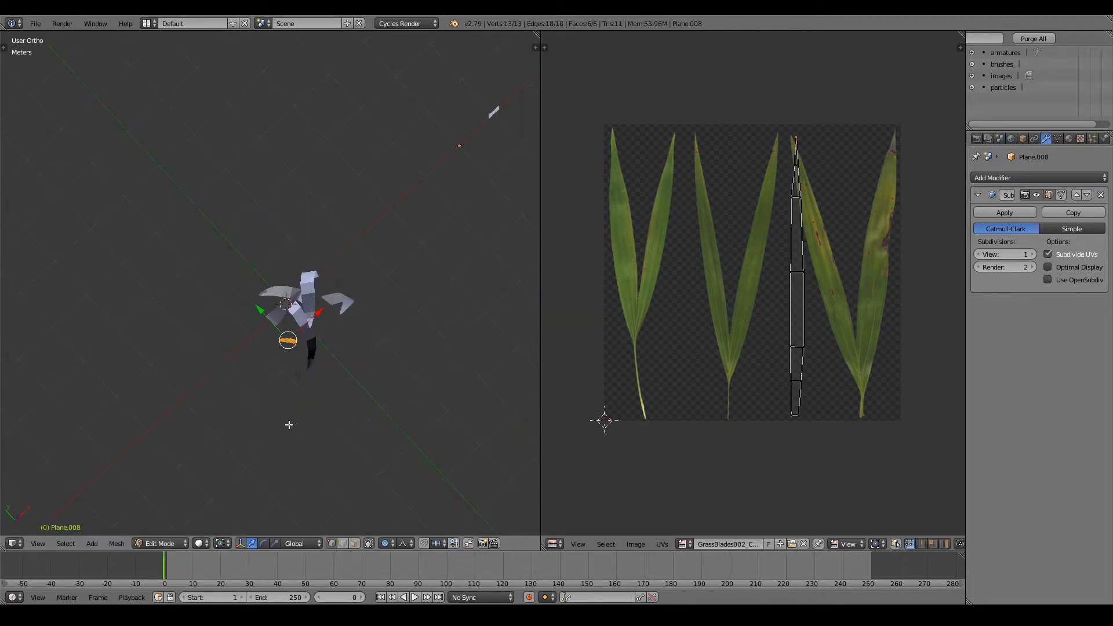
Step: Fold the sixth blade over by moving its tip about 1.9 m down and lowering an upper vertex about 93 cm with proportional editing
middle_drag(289, 425, 169, 283)
right_click(235, 187)
key(g)
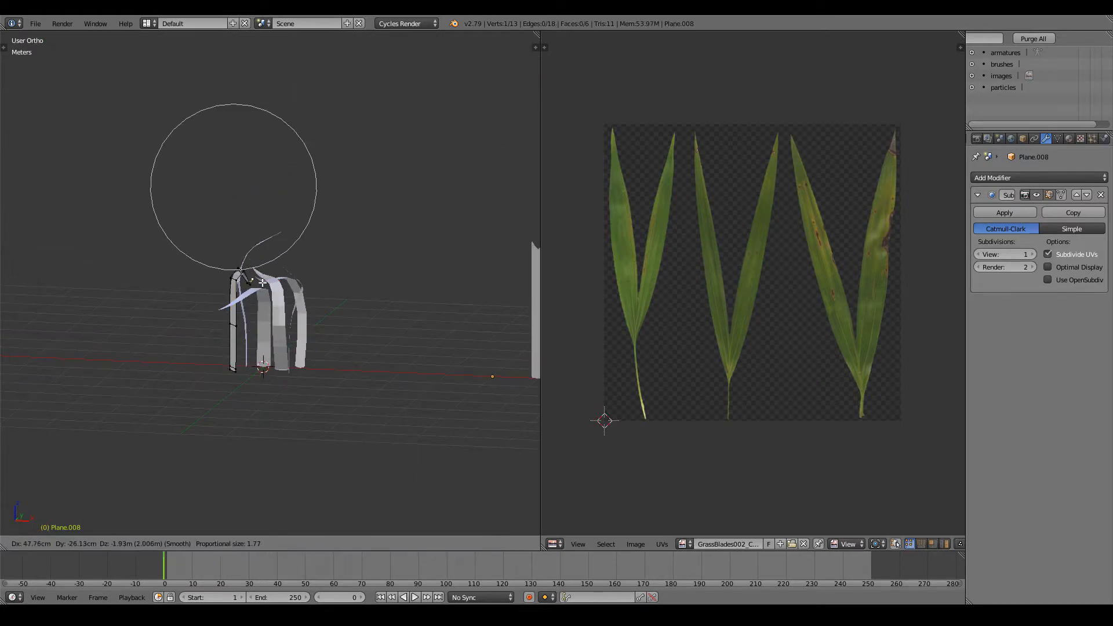
click(261, 290)
key(g)
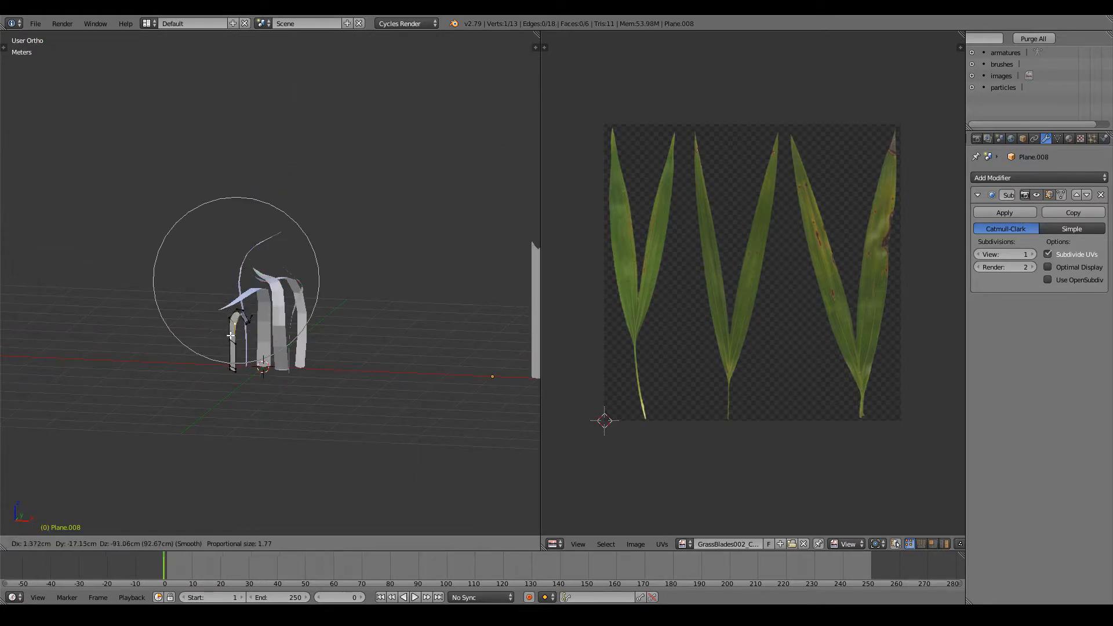
click(230, 336)
key(Tab)
Step: Adjust the sixth blade's bend by moving two of its vertices with proportional editing, and return to Object Mode
middle_drag(232, 335, 324, 371)
key(Tab)
key(g)
click(261, 309)
right_click(243, 325)
key(g)
click(232, 339)
key(Tab)
Step: Move the seventh, split-tip blade's entire mesh along -X to the centre of the clump in front view
right_click(432, 292)
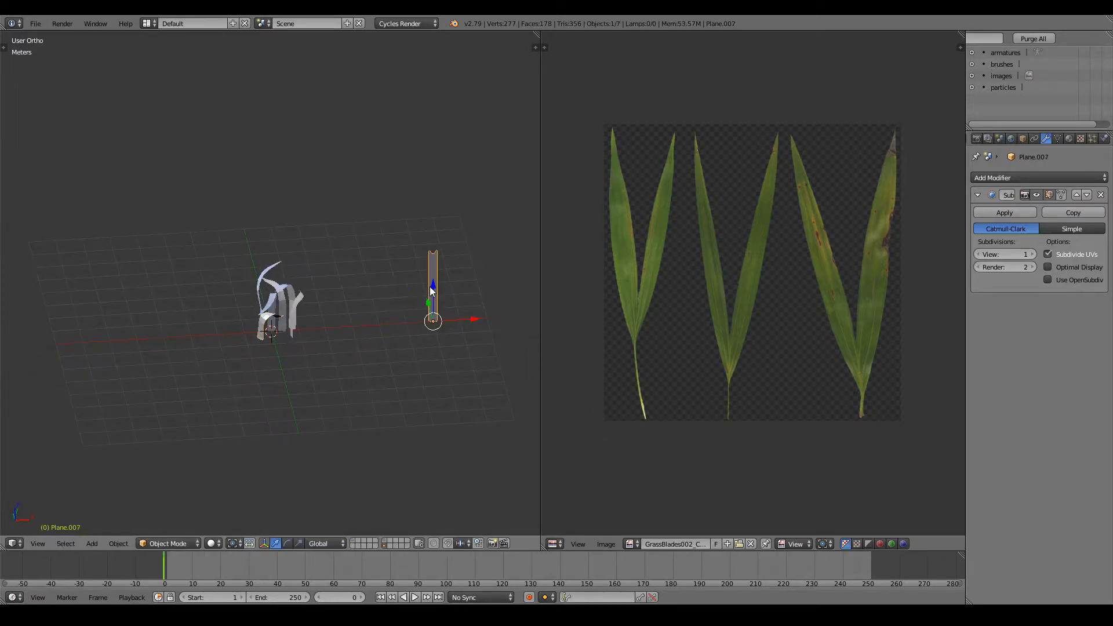
key(KP_1)
key(Tab)
key(a)
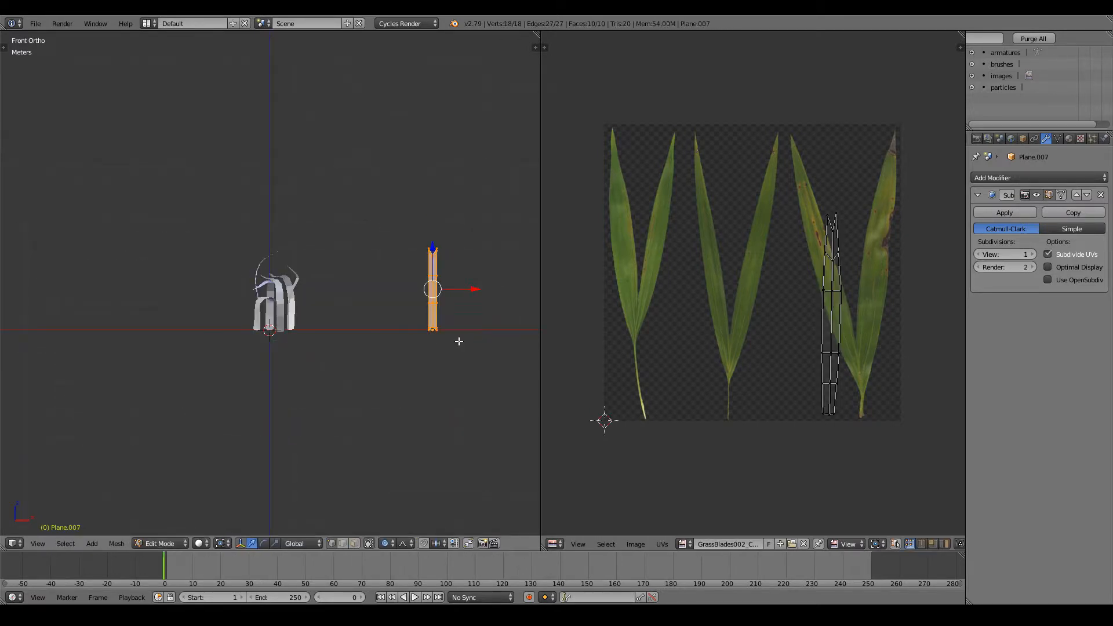
key(g)
click(293, 341)
Step: Rotate the seventh blade's mesh in top view and shift it beside the sixth blade at the clump's front
key(KP_7)
key(r)
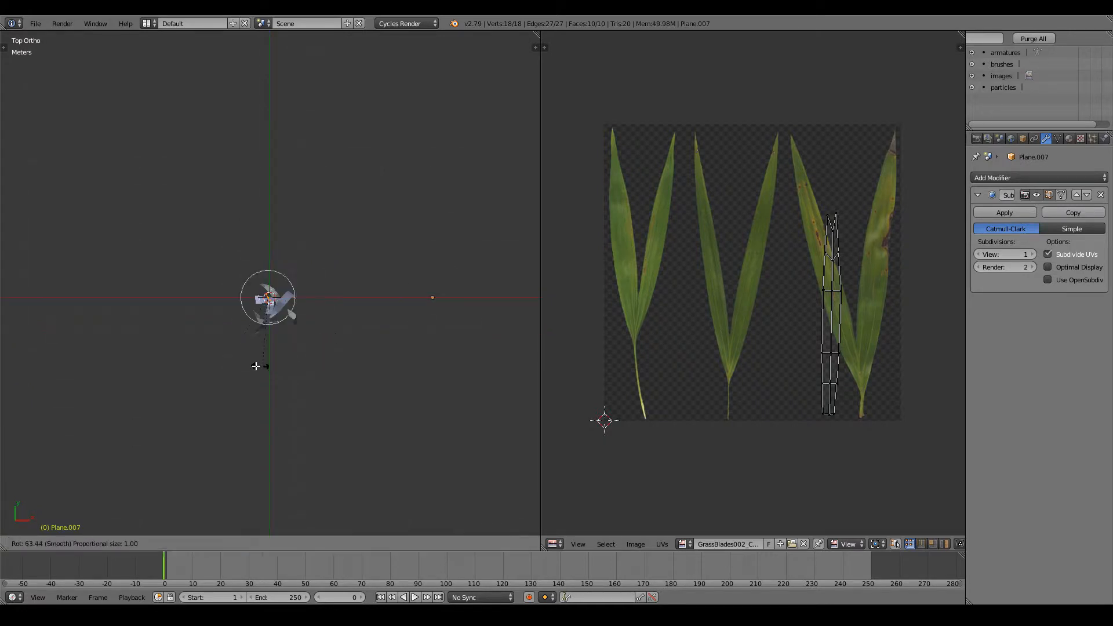
click(209, 369)
scroll(284, 347, up, 5)
key(g)
click(240, 348)
Step: Bend the seventh blade by moving a tip vertex about 38 cm along X, 53 cm along -Y and 1.9 m down with proportional size 2.59
middle_drag(240, 348, 252, 231)
right_click(250, 232)
key(g)
scroll(263, 317, down, 4)
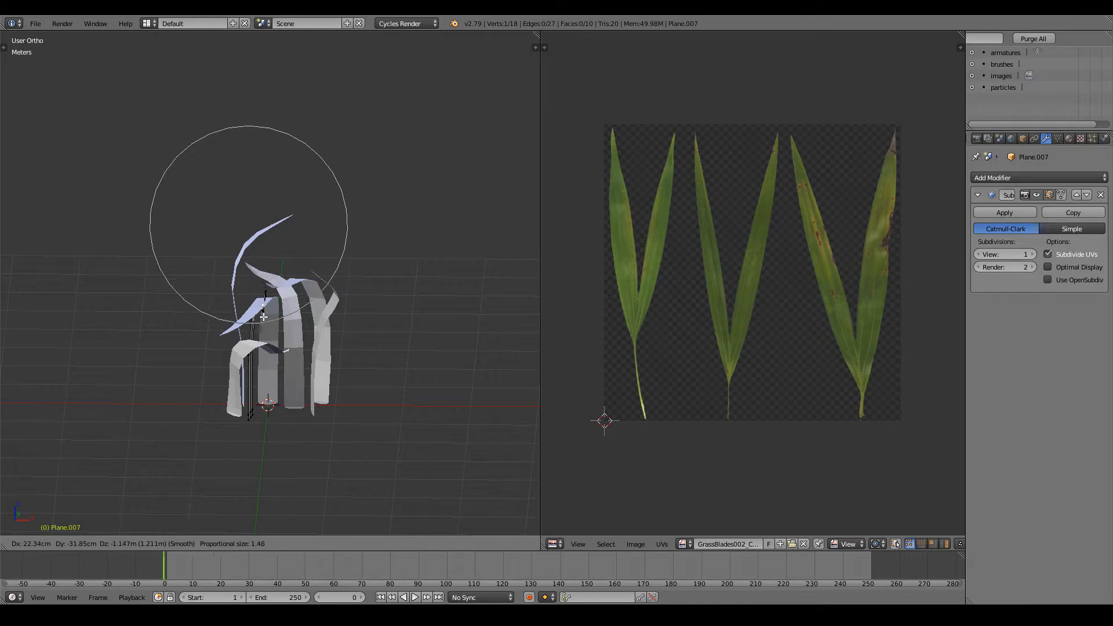
scroll(270, 359, down, 5)
scroll(272, 369, down, 1)
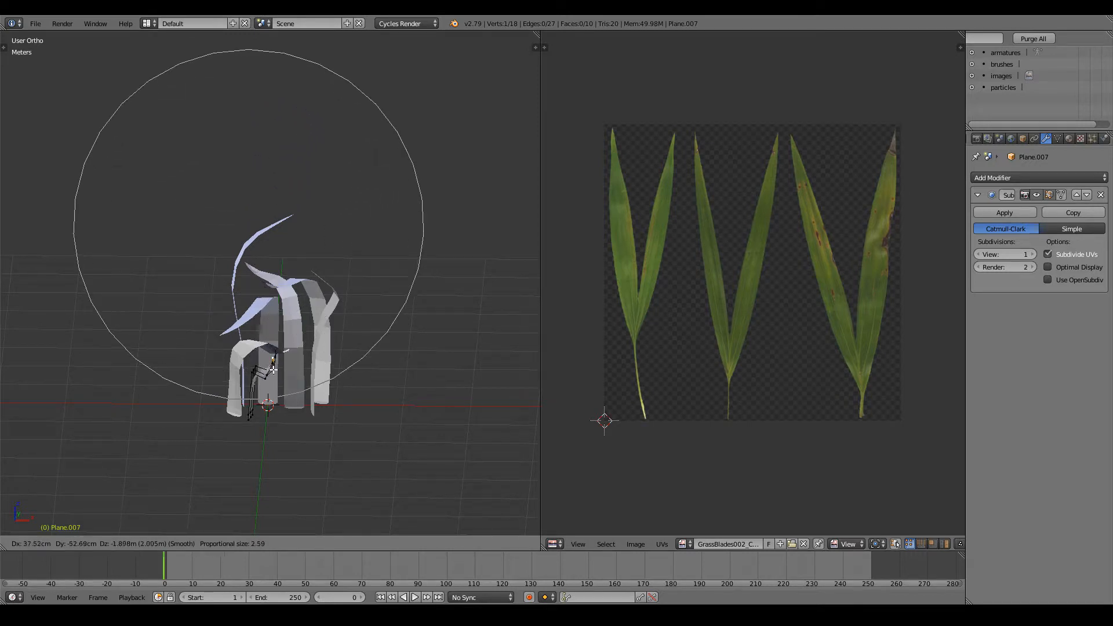
click(271, 367)
middle_drag(271, 366, 350, 346)
key(Tab)
Step: Rotate the seventh blade's tip with proportional size 1.77, reposition it, and return to Object Mode
key(Tab)
key(r)
scroll(348, 414, up, 6)
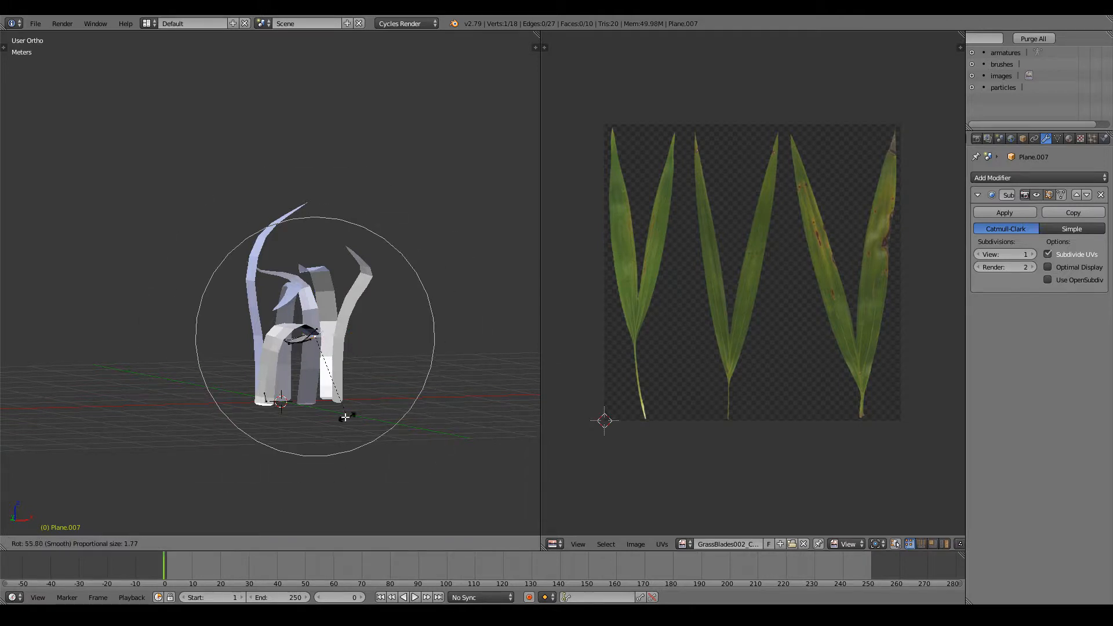
click(317, 416)
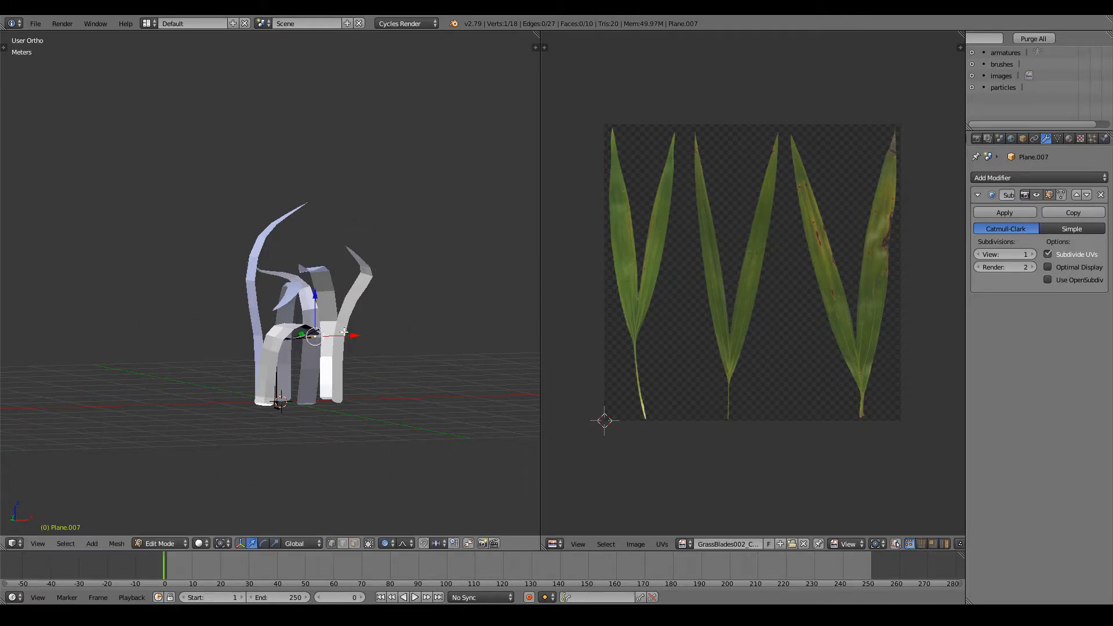
key(g)
click(355, 345)
key(Tab)
Step: Apply smooth shading to all seven grass blades and clear the selection
middle_drag(390, 362, 359, 360)
key(a)
key(t)
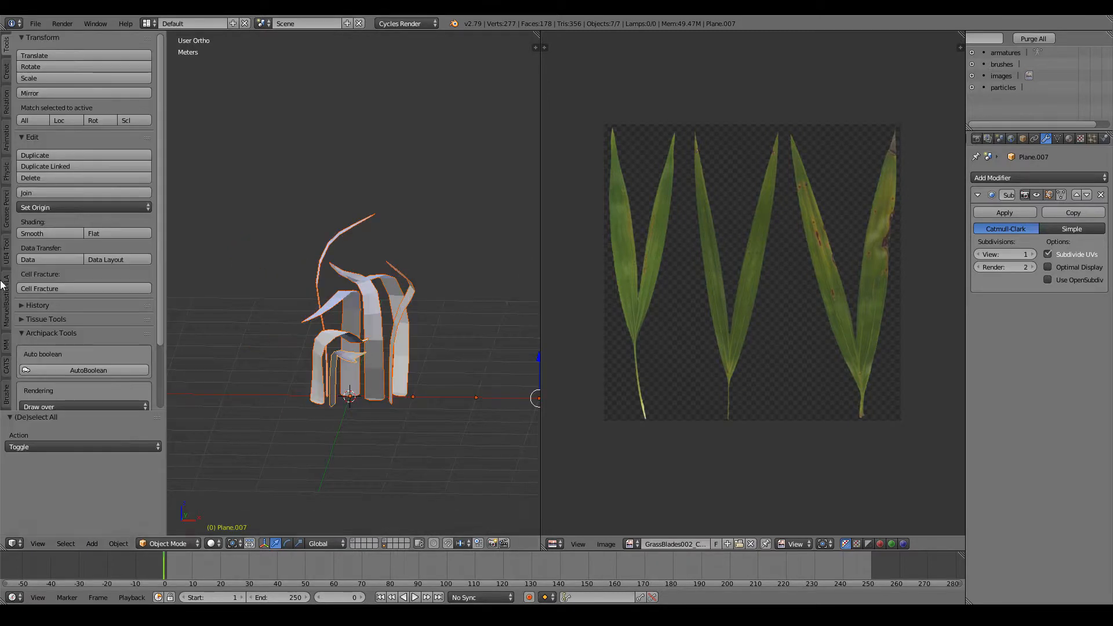
click(48, 232)
key(a)
Step: Inspect the textured grass clump in Rendered viewport shading from several angles and return to Solid shading
middle_drag(322, 326, 351, 345)
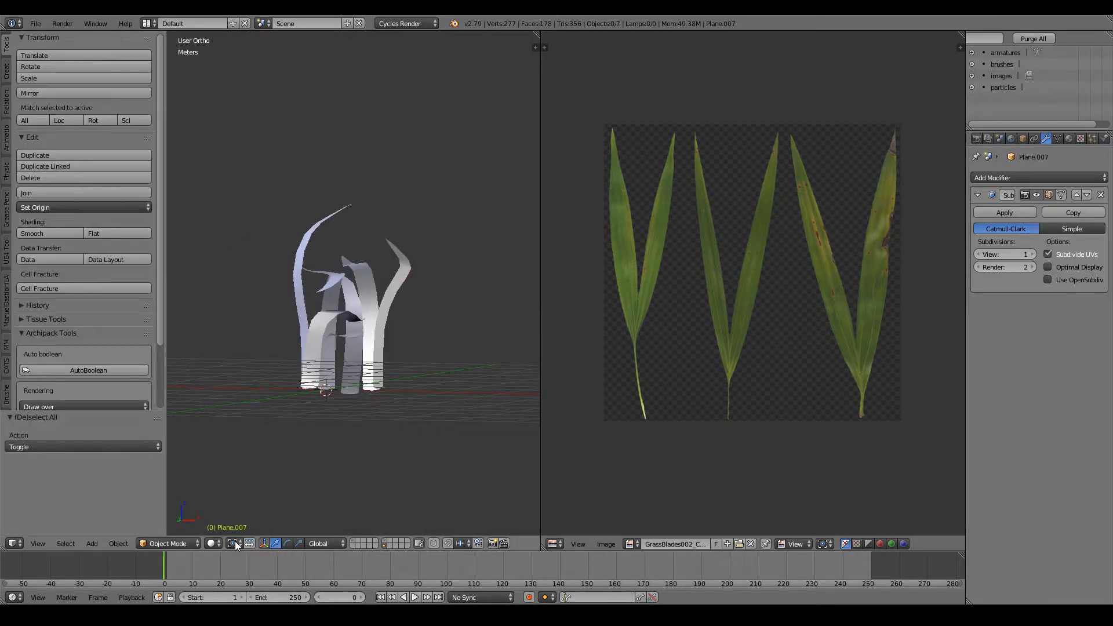
click(213, 544)
click(255, 463)
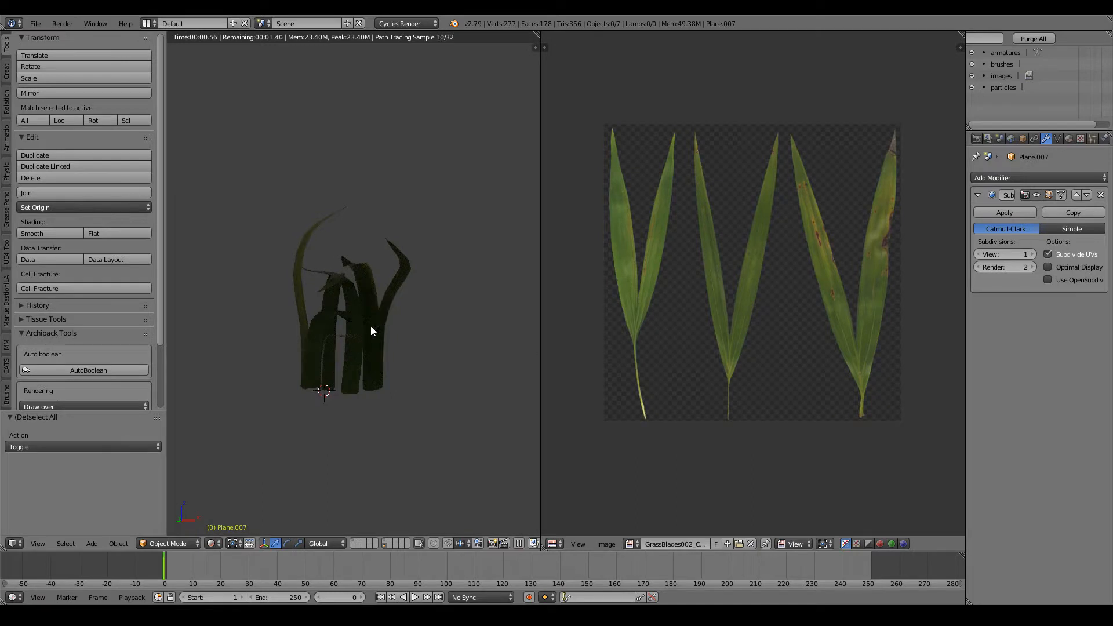
mouse_move(371, 332)
middle_down()
mouse_move(325, 368)
mouse_move(277, 381)
mouse_move(349, 365)
middle_up()
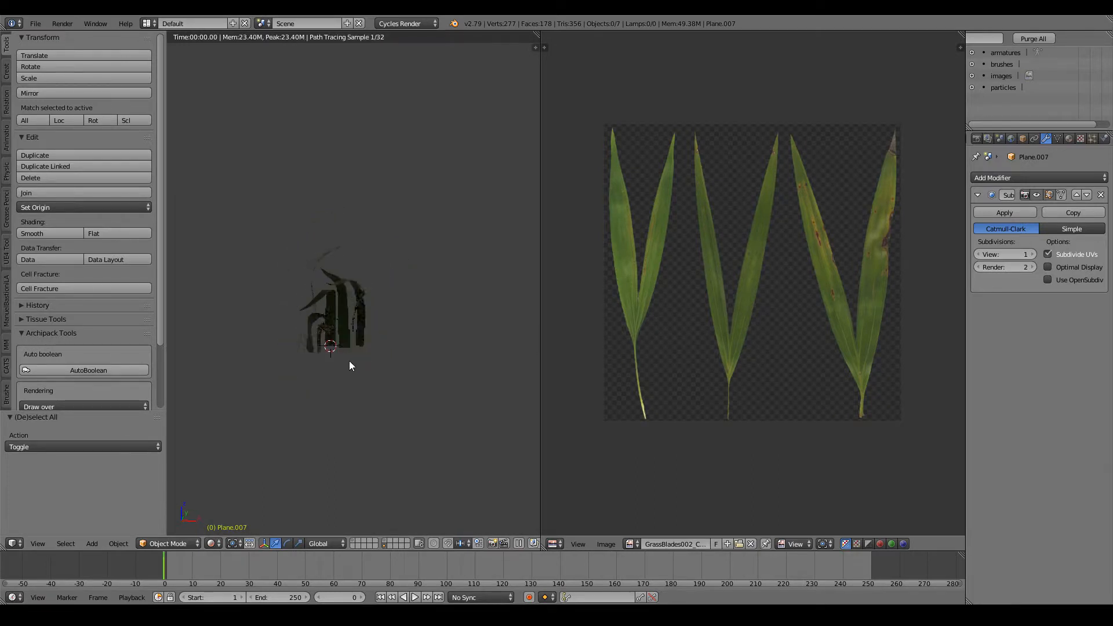
click(212, 544)
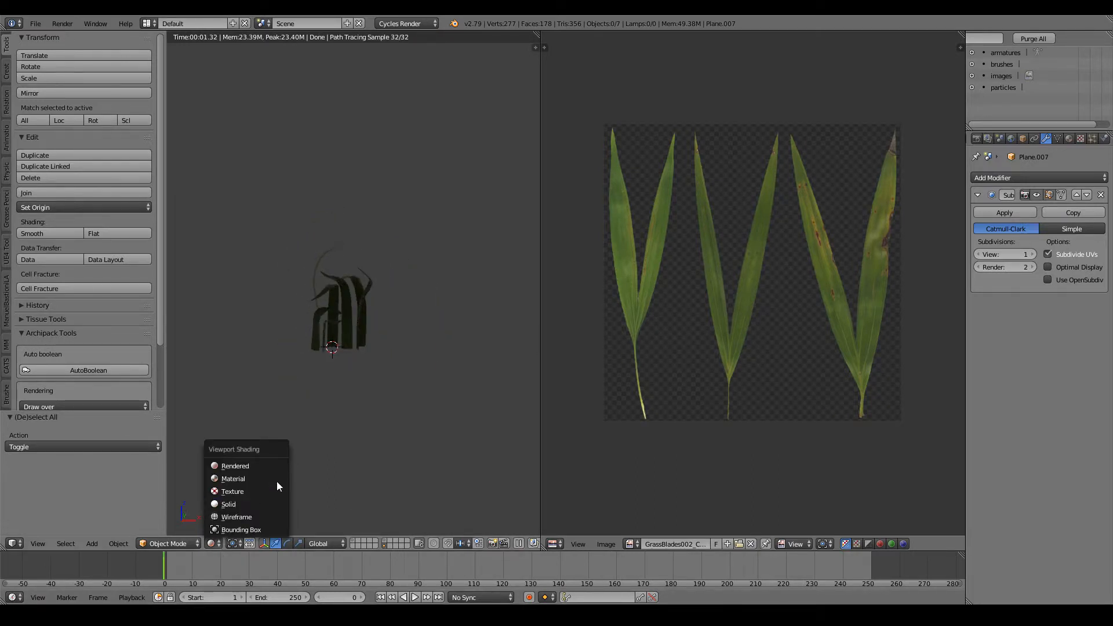
scroll(392, 334, up, 4)
mouse_move(392, 334)
middle_down()
mouse_move(468, 329)
mouse_move(460, 313)
mouse_move(392, 324)
mouse_move(335, 365)
middle_up()
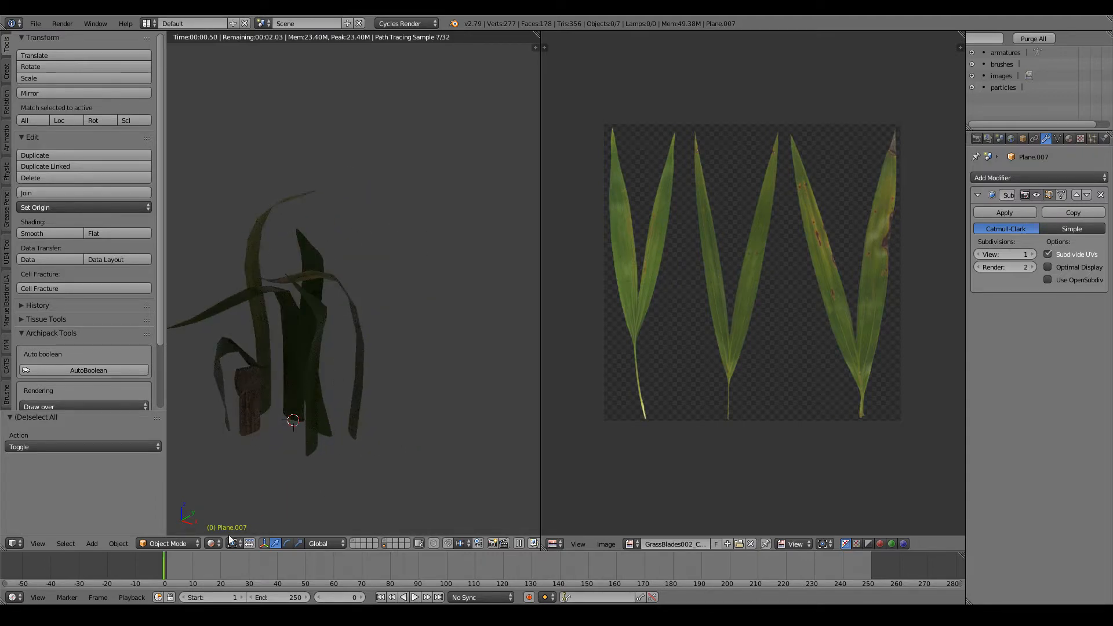
click(214, 543)
click(229, 504)
scroll(385, 300, down, 3)
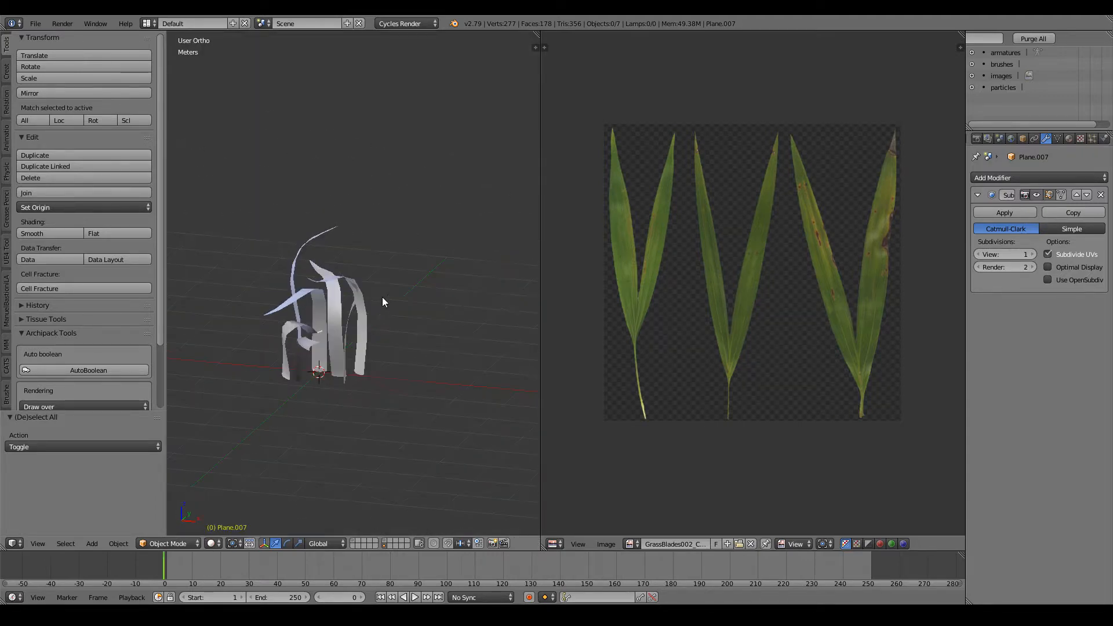
Step: Select all seven grass blades and apply their rotation and scale
key(KP_5)
key(a)
scroll(388, 292, down, 2)
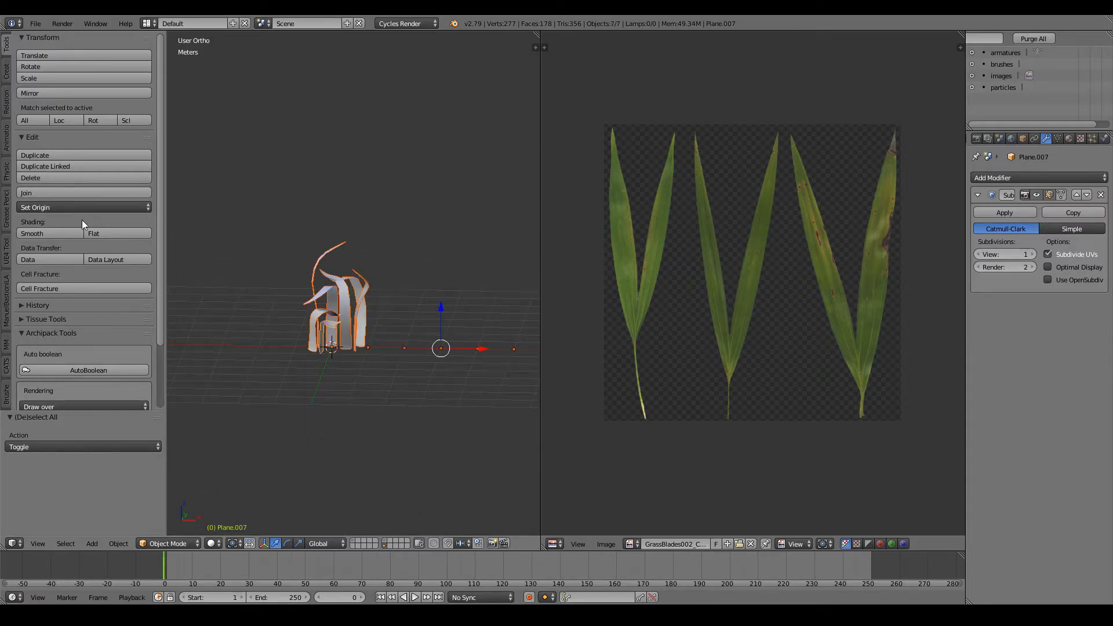
scroll(367, 342, up, 3)
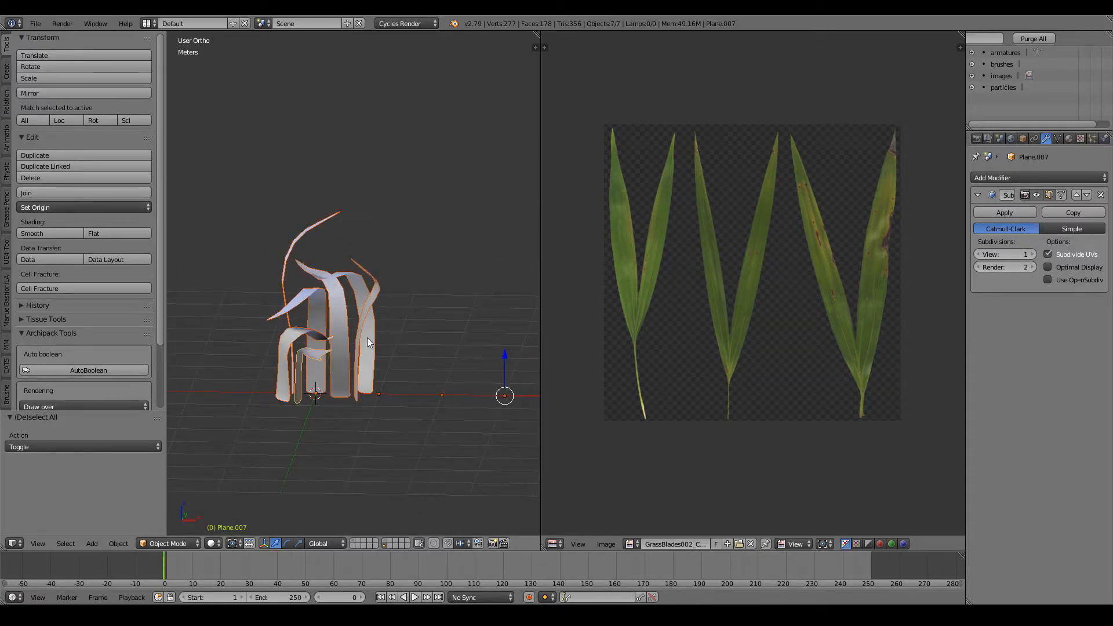
key(ctrl+a)
click(342, 378)
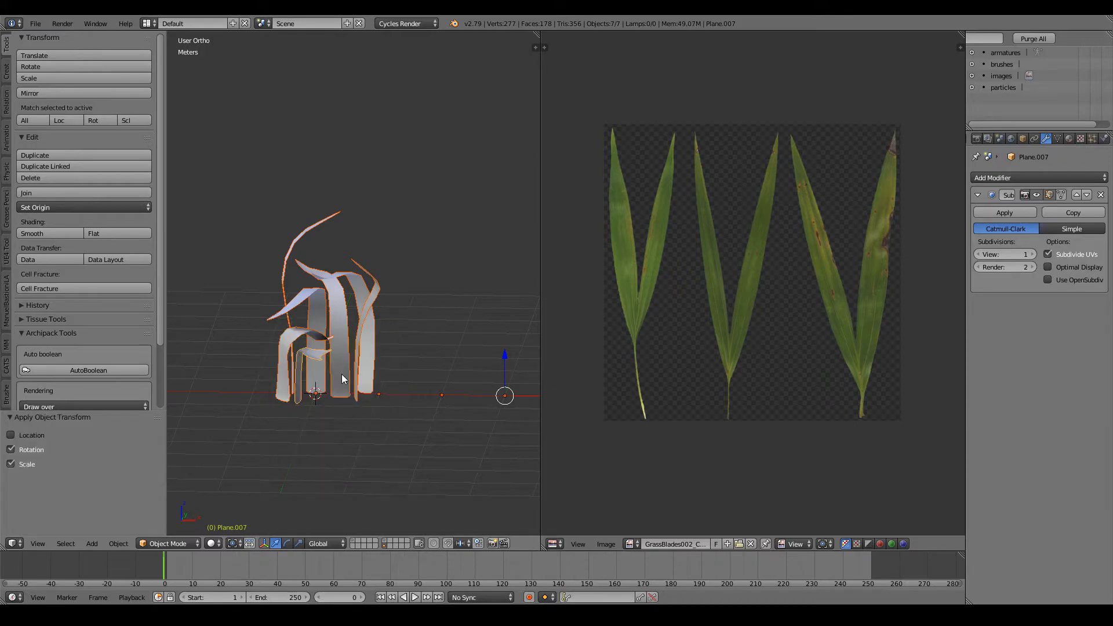
Step: Set the origin of all seven blades to the 3D cursor
key(KP_1)
key(KP_Decimal)
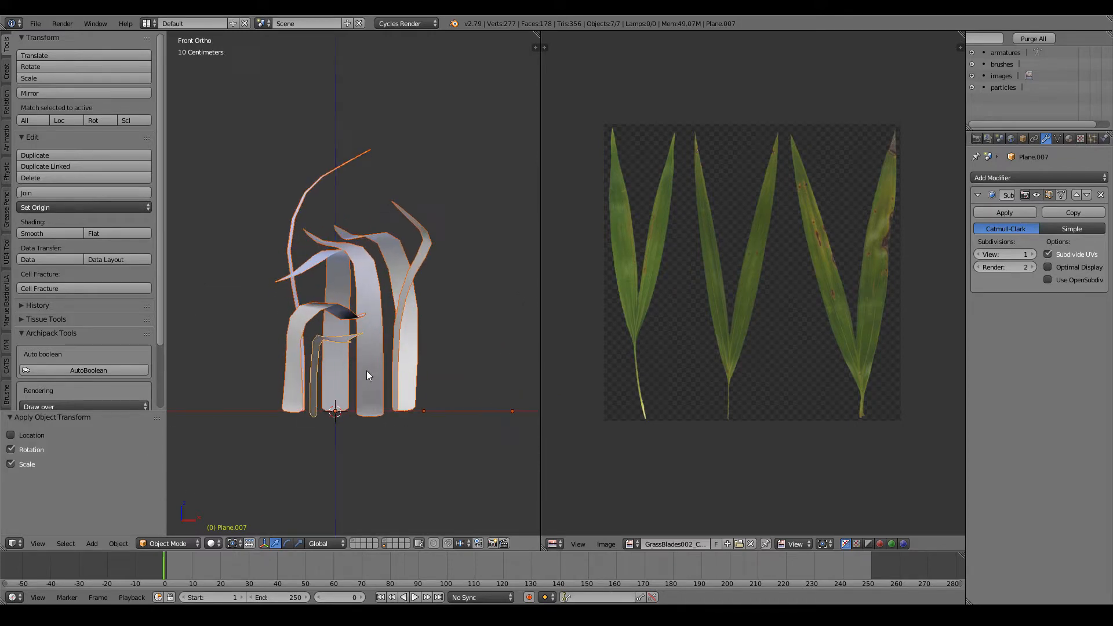
key(space)
text(origi)
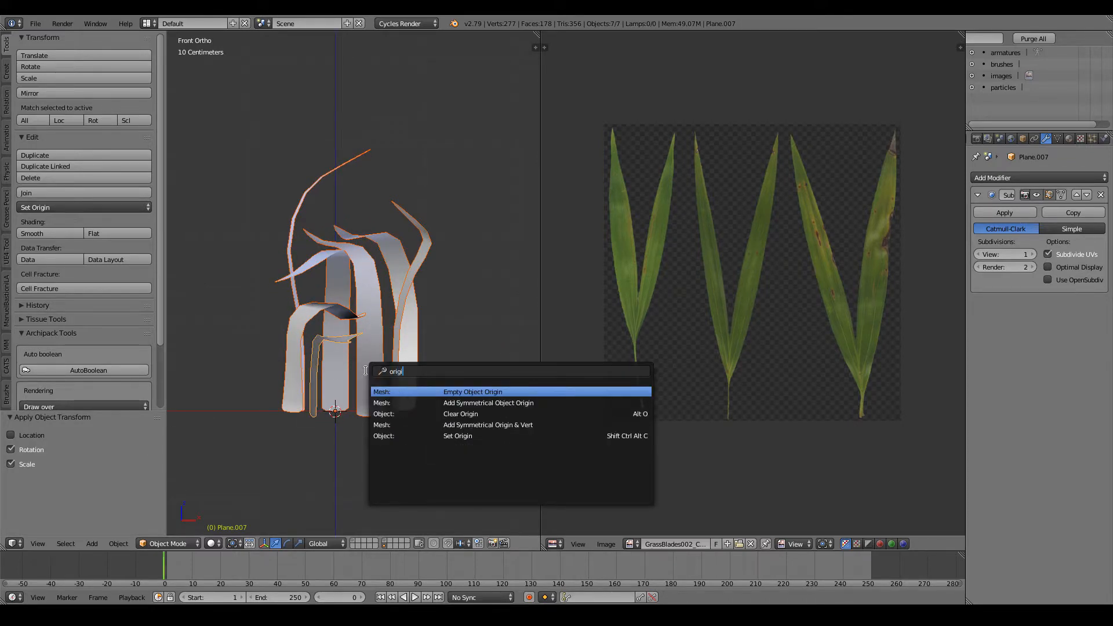
click(454, 442)
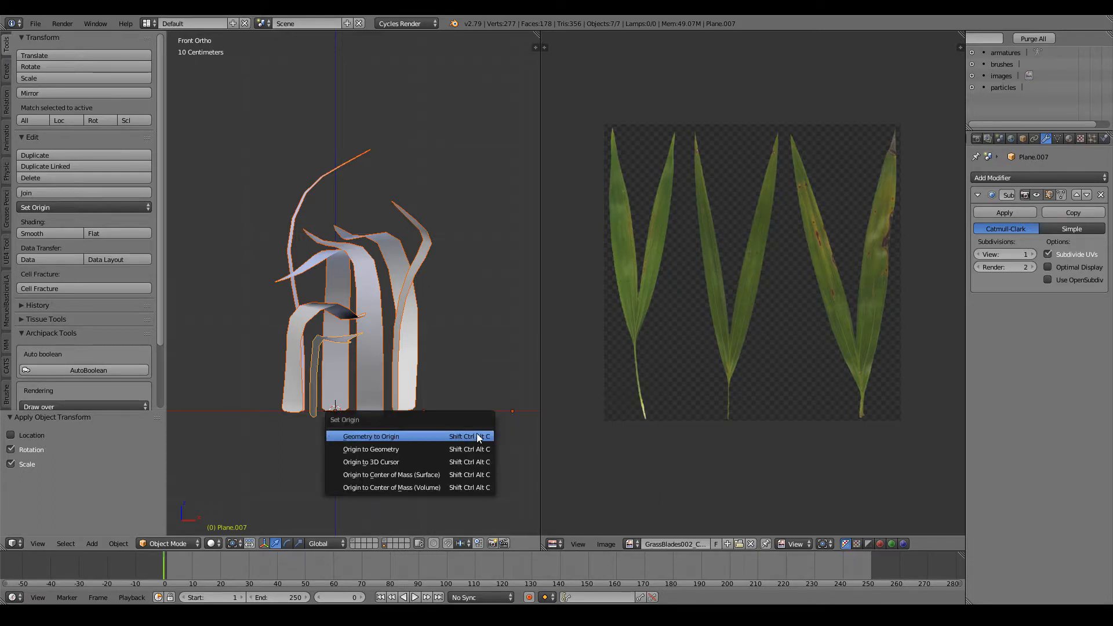
click(394, 461)
key(s)
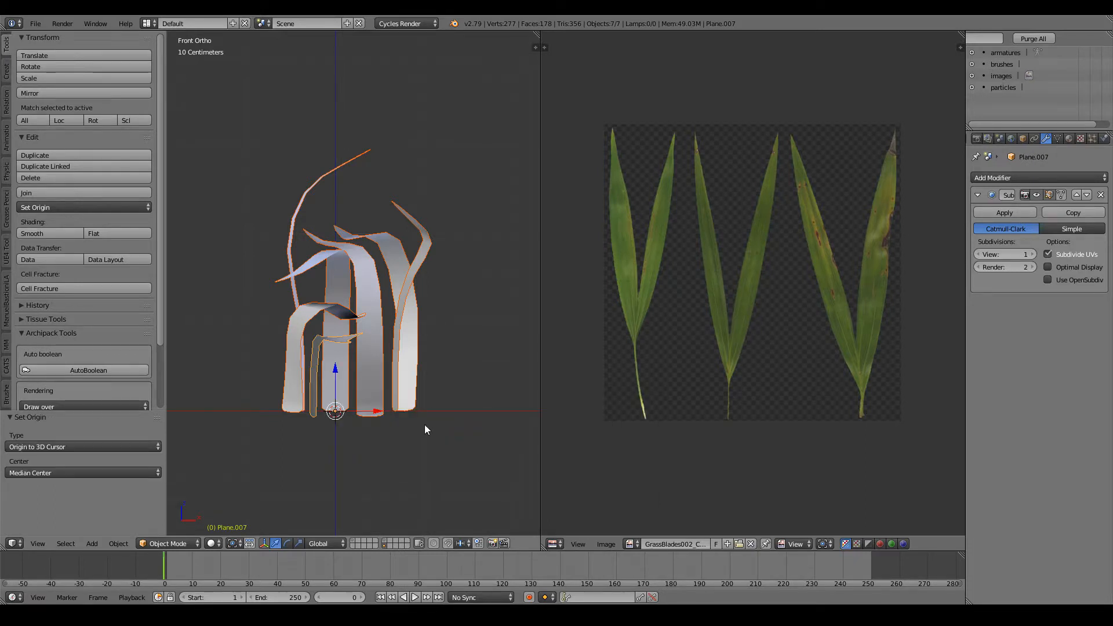
right_click(416, 362)
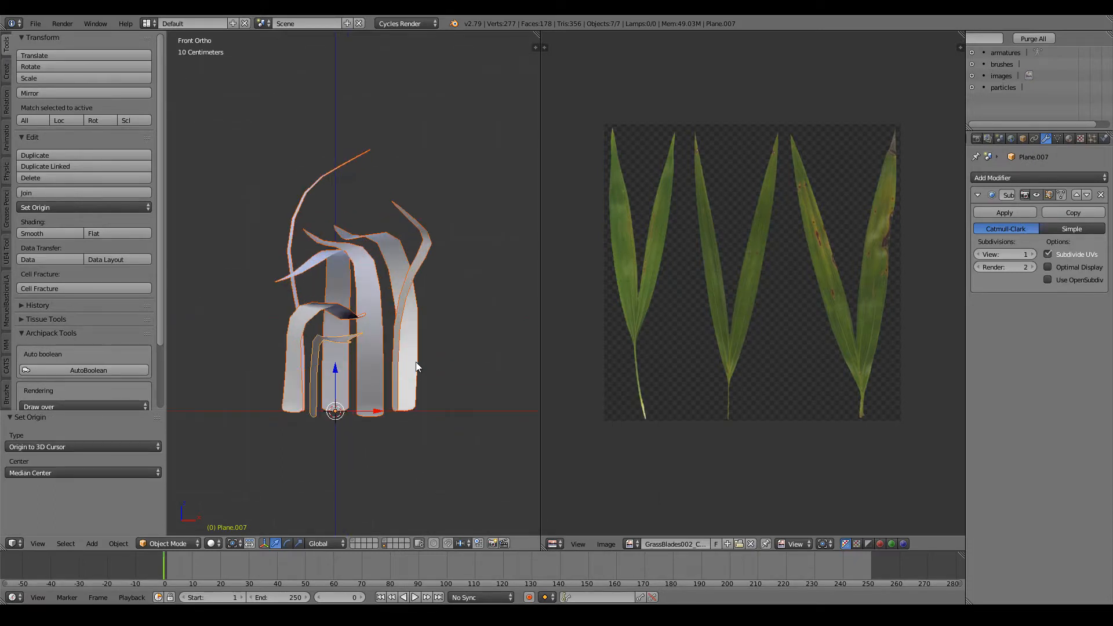
Step: Join the seven blades into one object, check it in Rendered viewport shading, and return to Solid shading
click(47, 194)
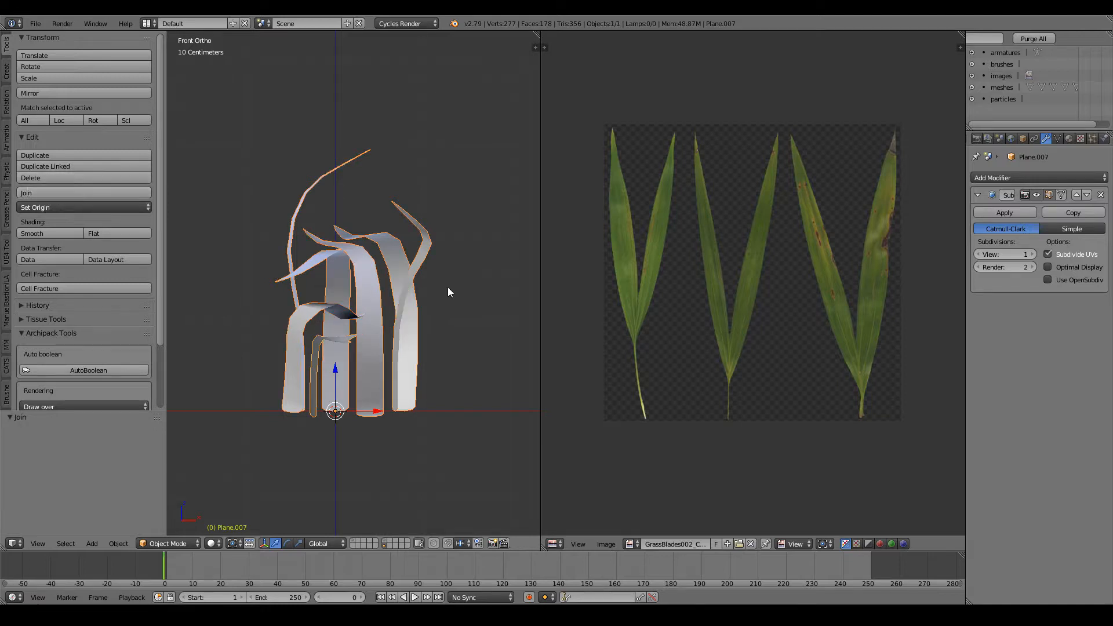
click(212, 544)
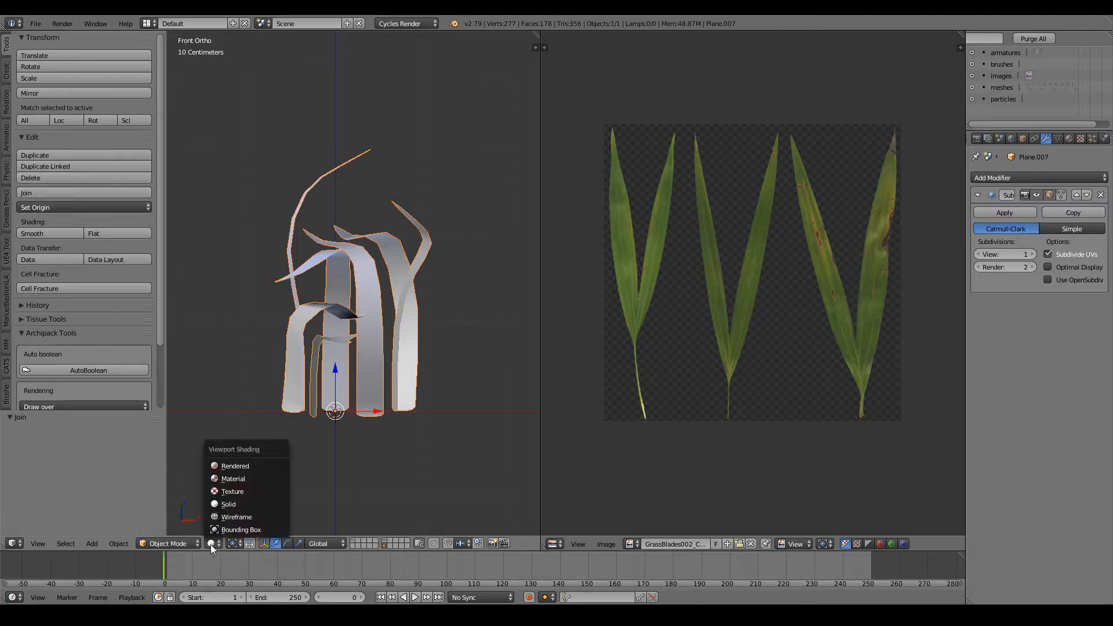
click(238, 466)
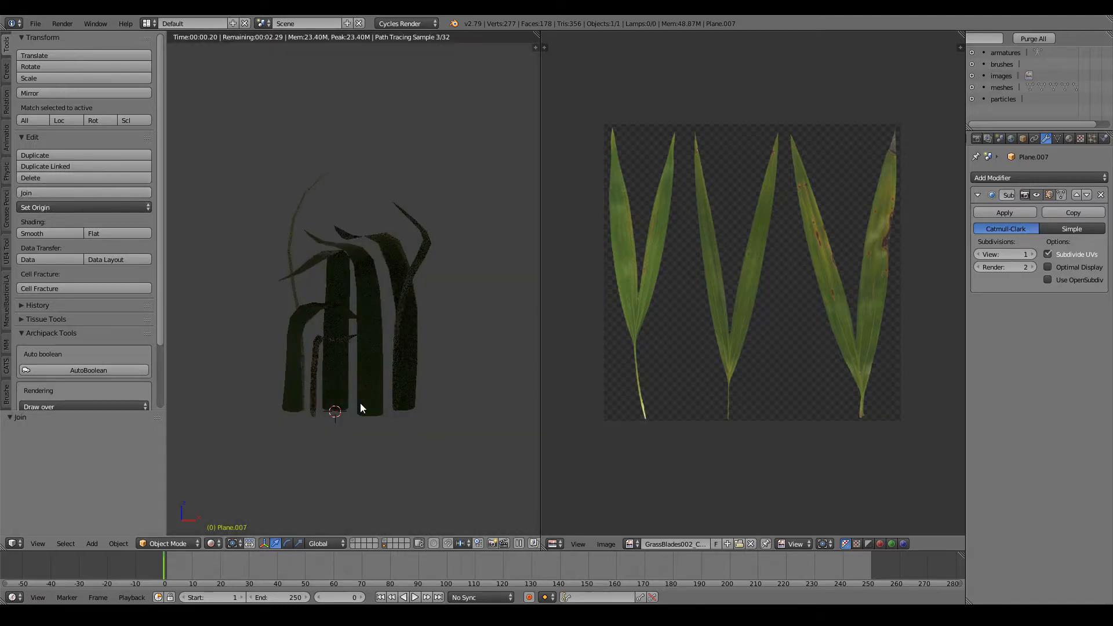
click(220, 545)
click(231, 502)
Step: Rotate the joined grass clump about 90° clockwise in front view so it lies along the X axis
scroll(427, 328, down, 5)
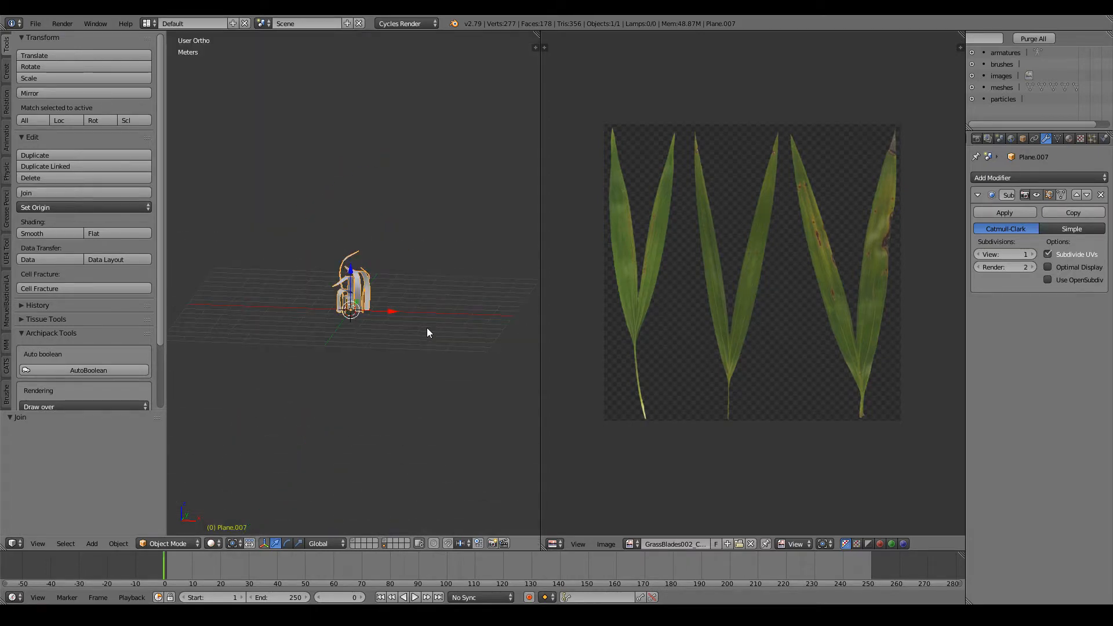
key(t)
key(KP_1)
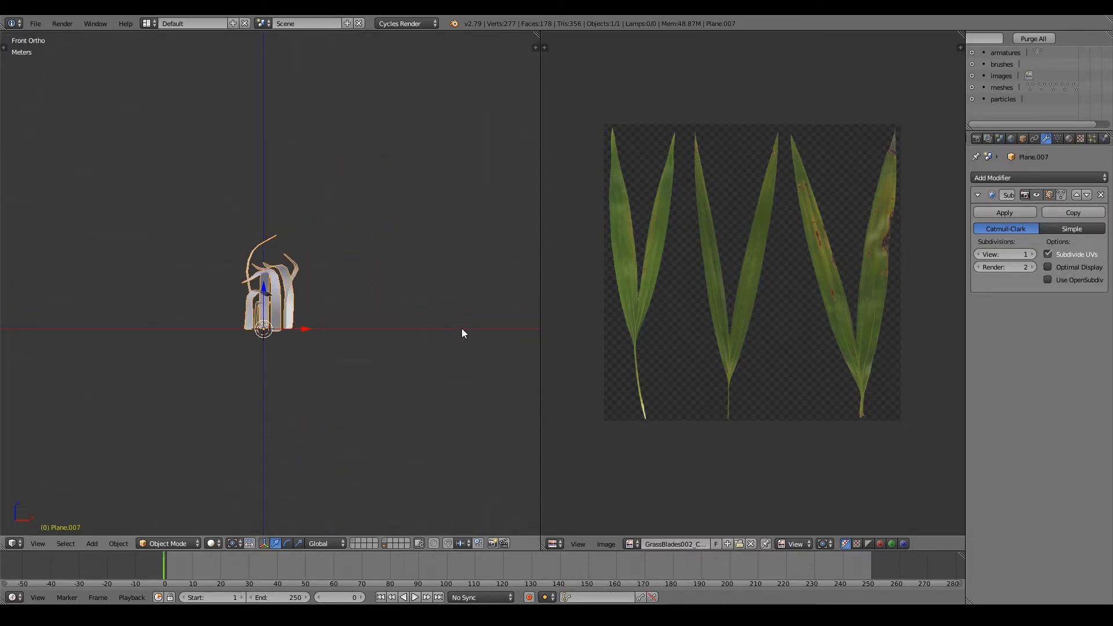
key(r)
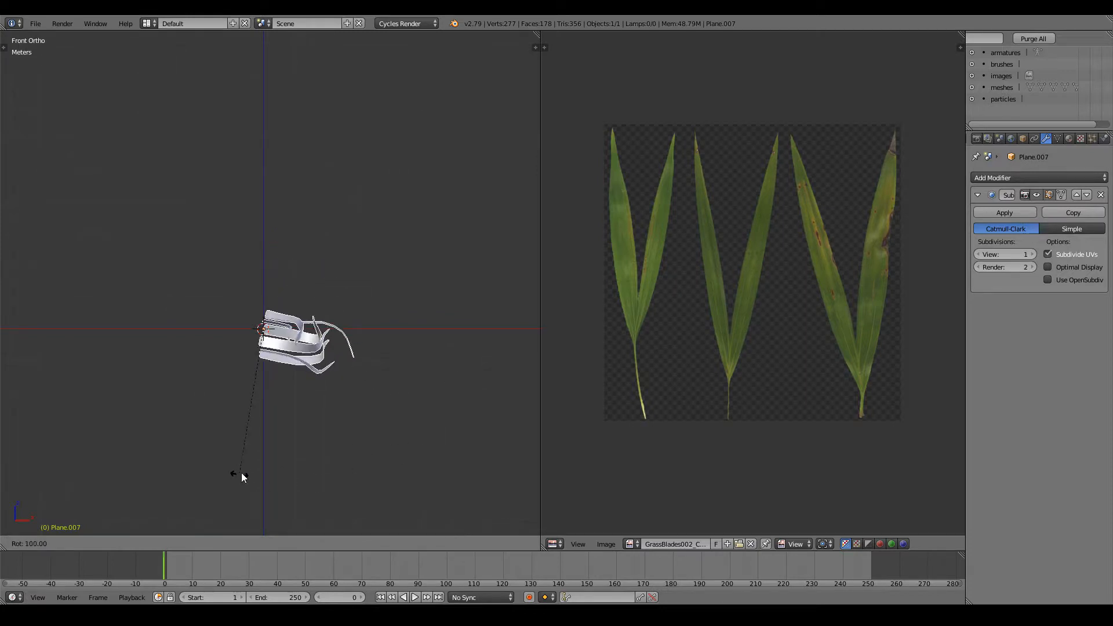
click(265, 468)
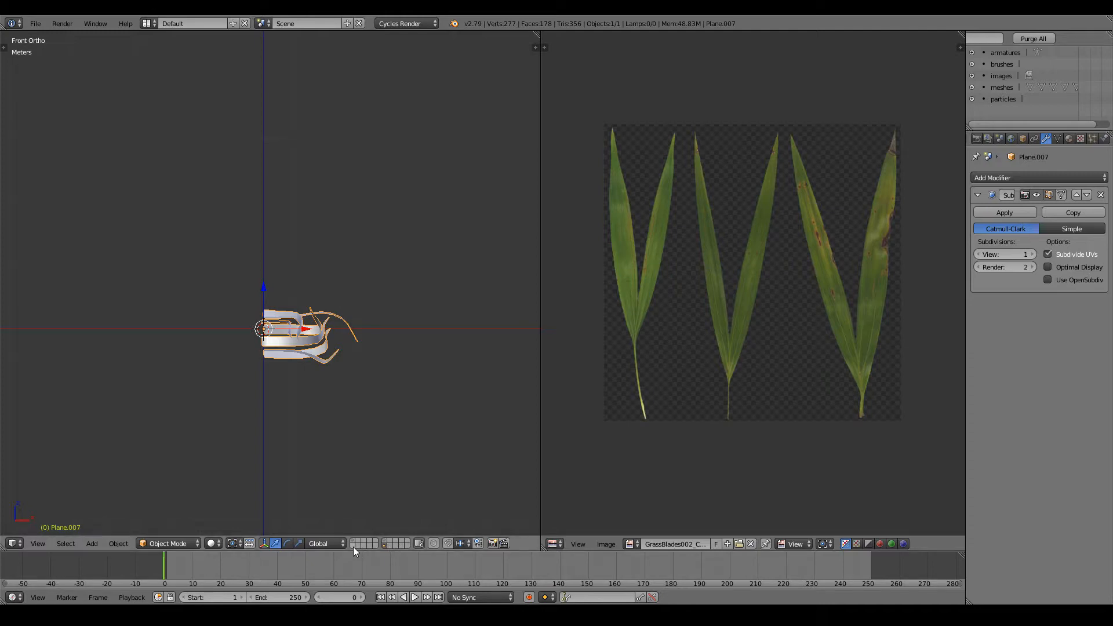
Step: Switch to the empty first layer and add a mesh plane
key(Delete)
click(92, 544)
mouse_move(104, 530)
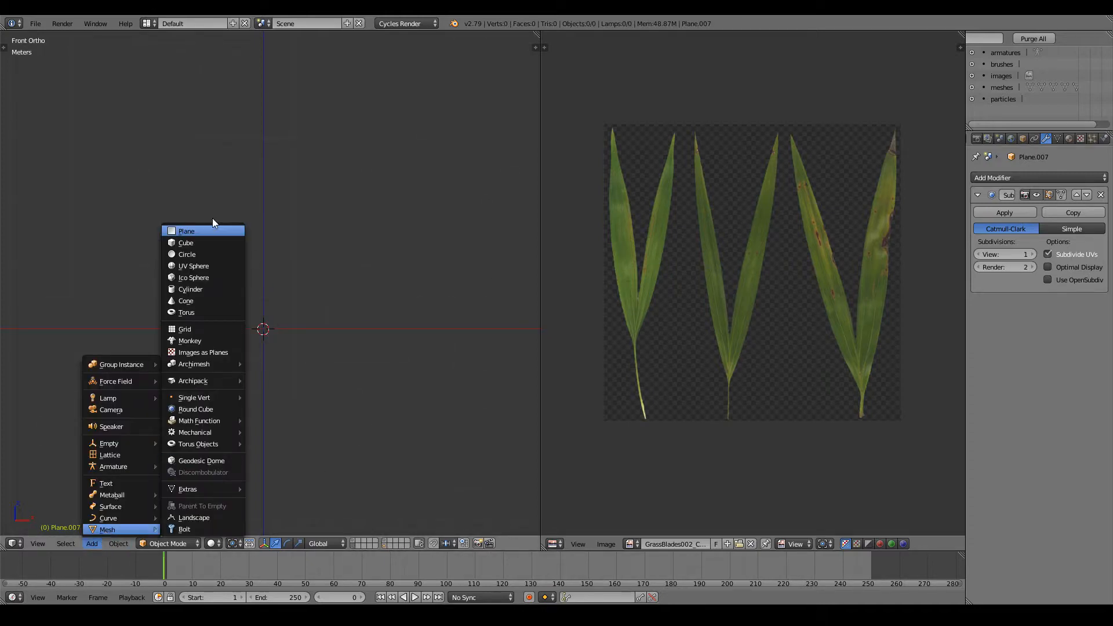
click(199, 232)
Step: Scale the new plane up into a large ground surface in top view and apply its object transform
key(KP_7)
scroll(337, 278, down, 3)
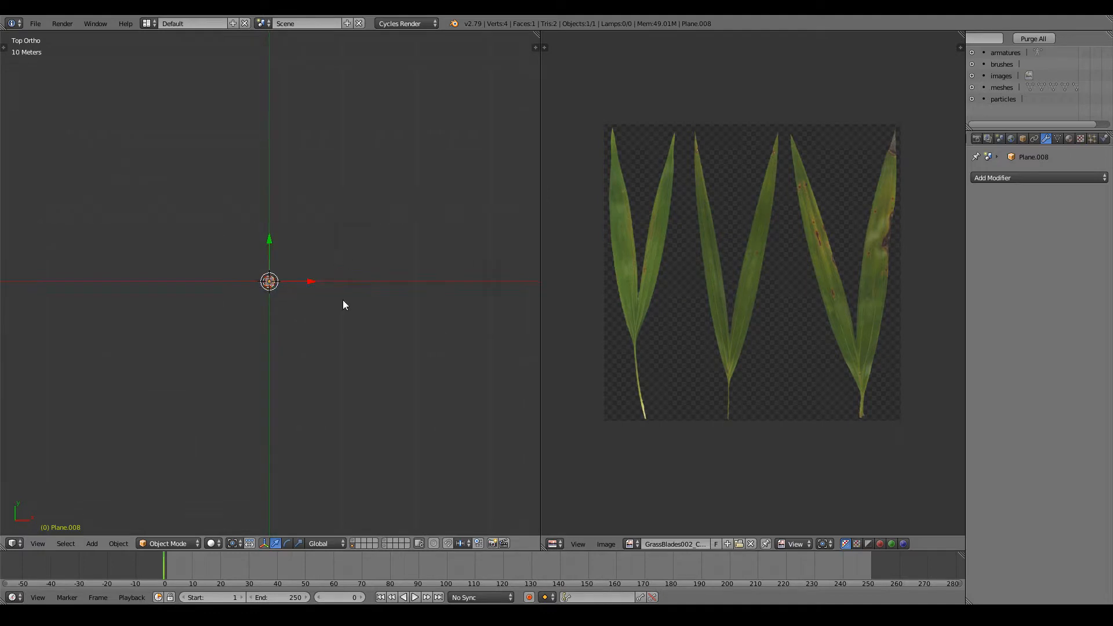
key(s)
click(422, 469)
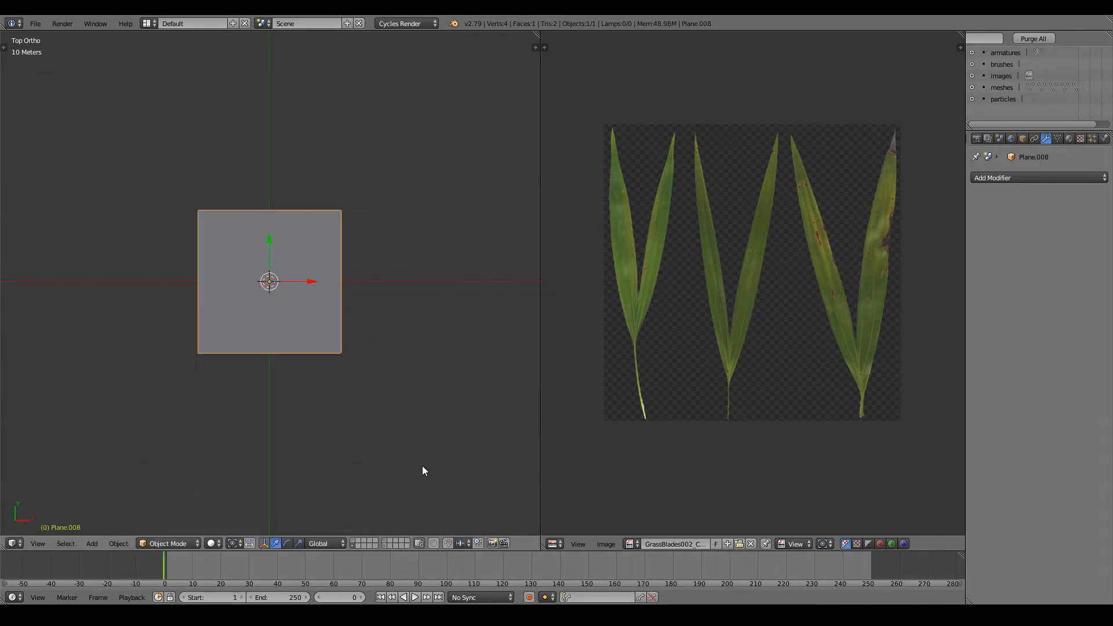
middle_drag(251, 236, 293, 232)
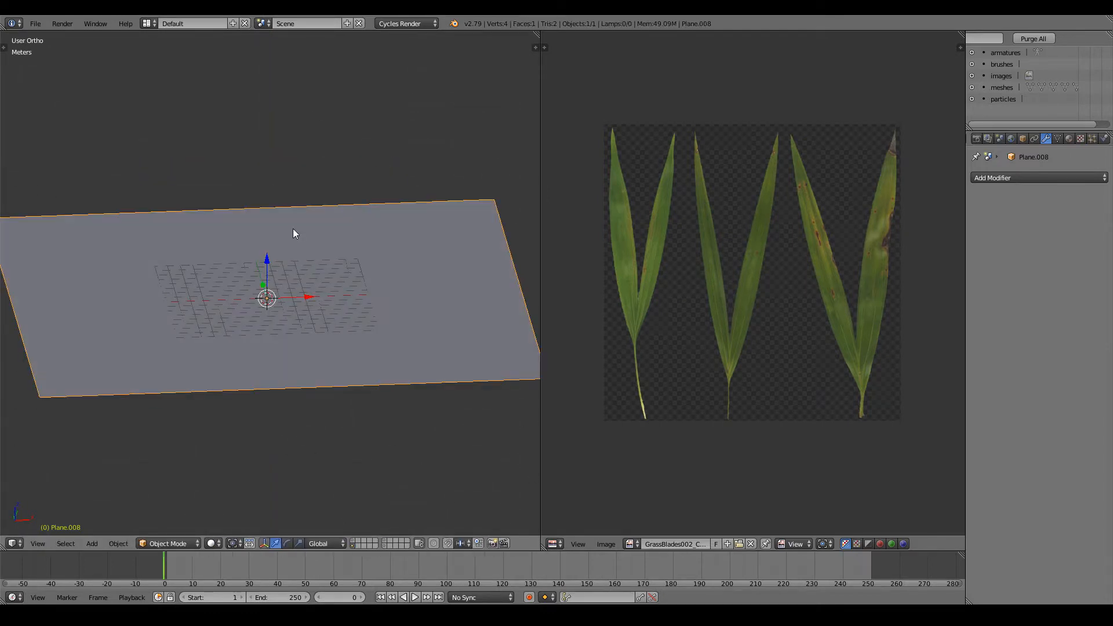
key(ctrl+a)
click(255, 232)
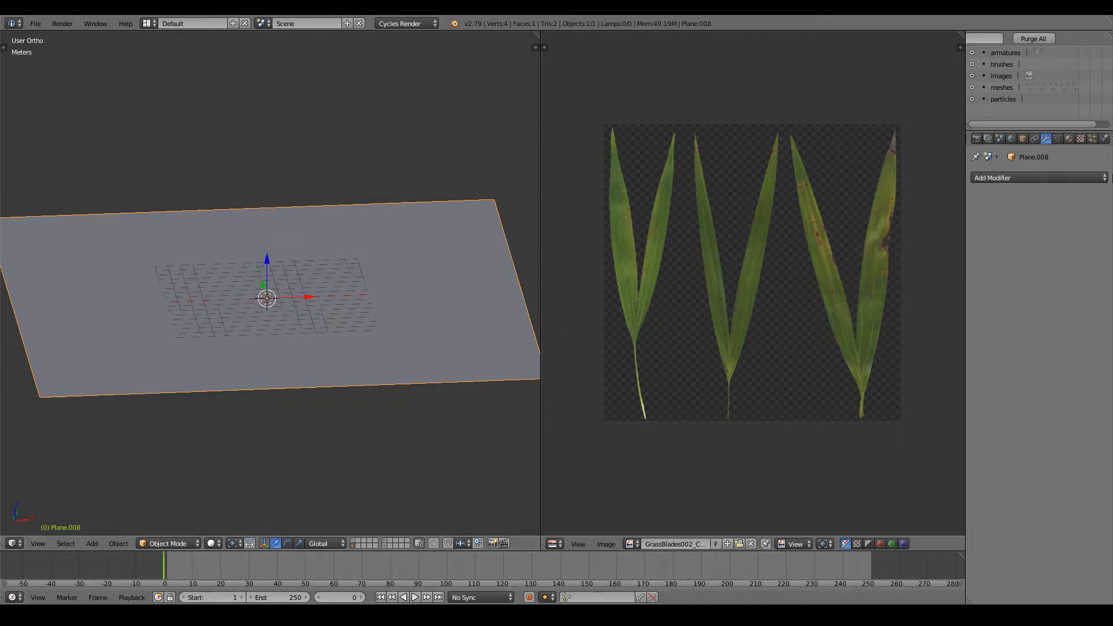
Step: Add a particle system to the ground plane, set its type to Hair, and enable the Advanced settings
click(1092, 139)
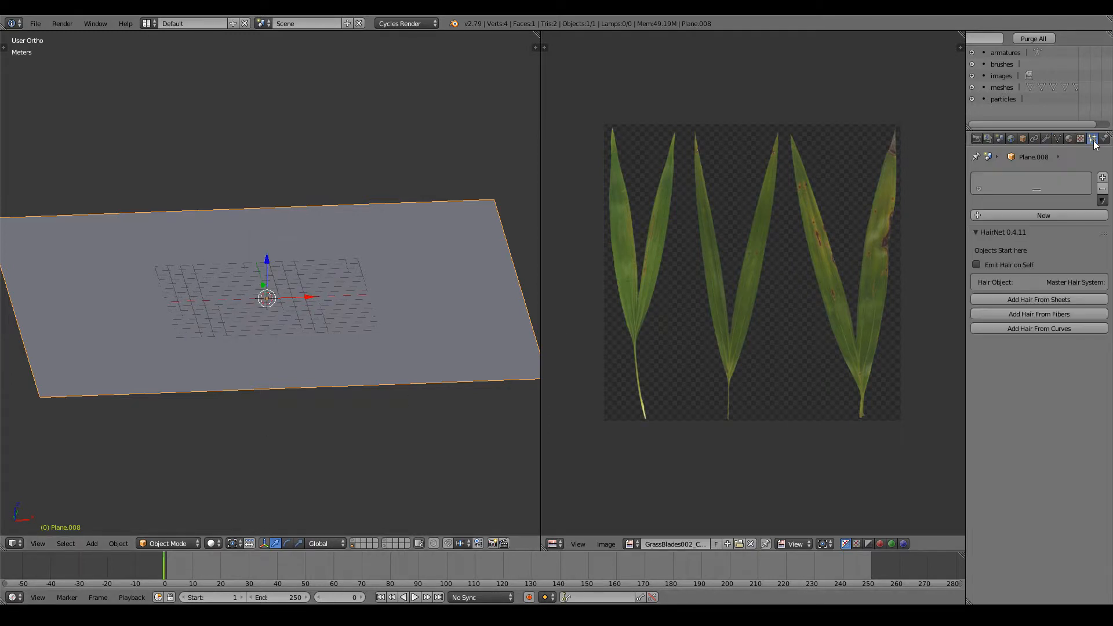
click(1038, 217)
click(1022, 215)
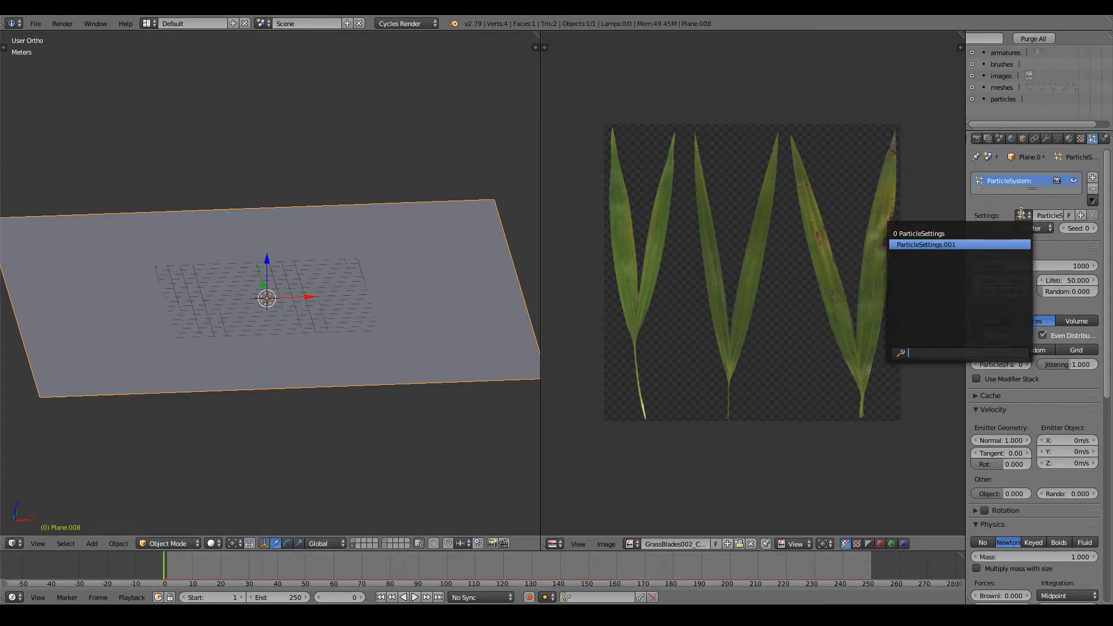
click(1032, 229)
click(1035, 203)
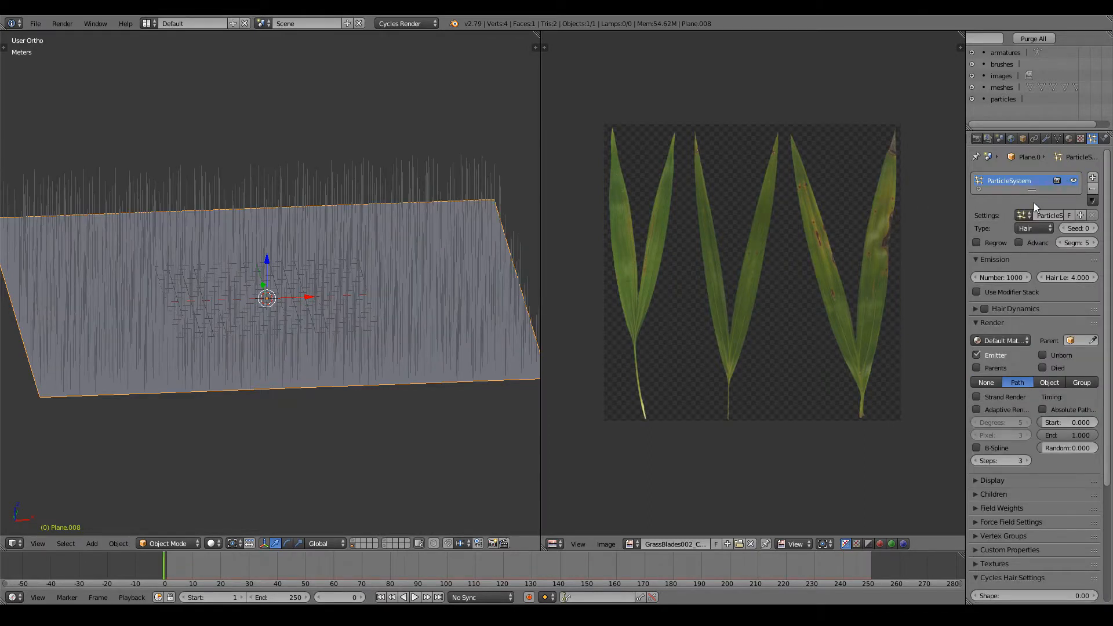
click(1024, 242)
Step: Set the particle render type to Object and browse the available dupli objects without choosing one
scroll(1067, 365, down, 6)
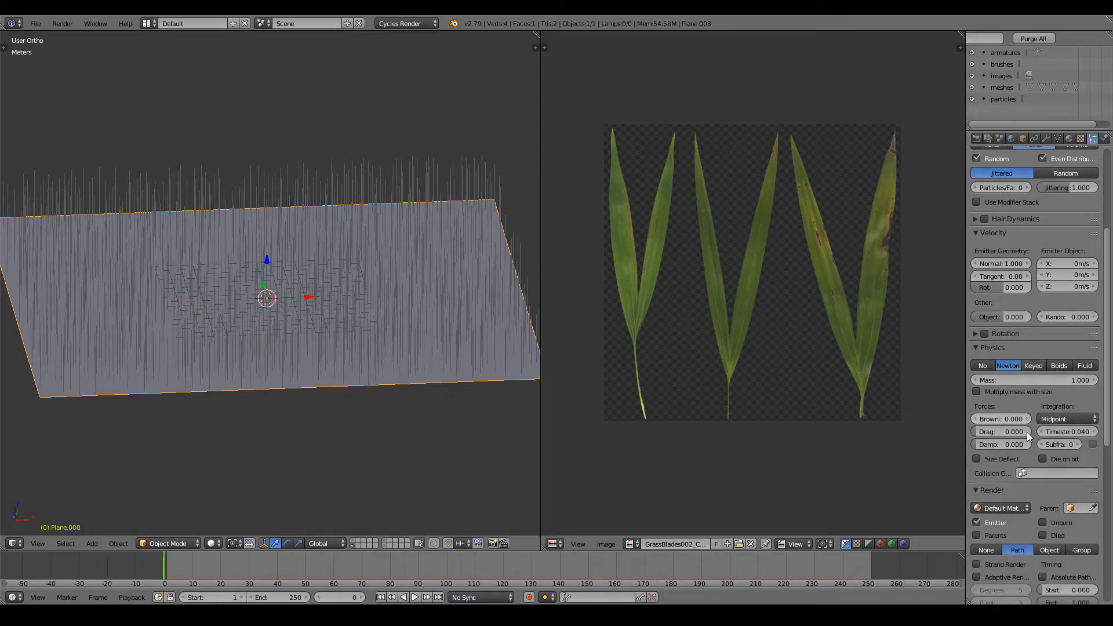
scroll(1027, 433, down, 2)
click(1049, 504)
click(1033, 517)
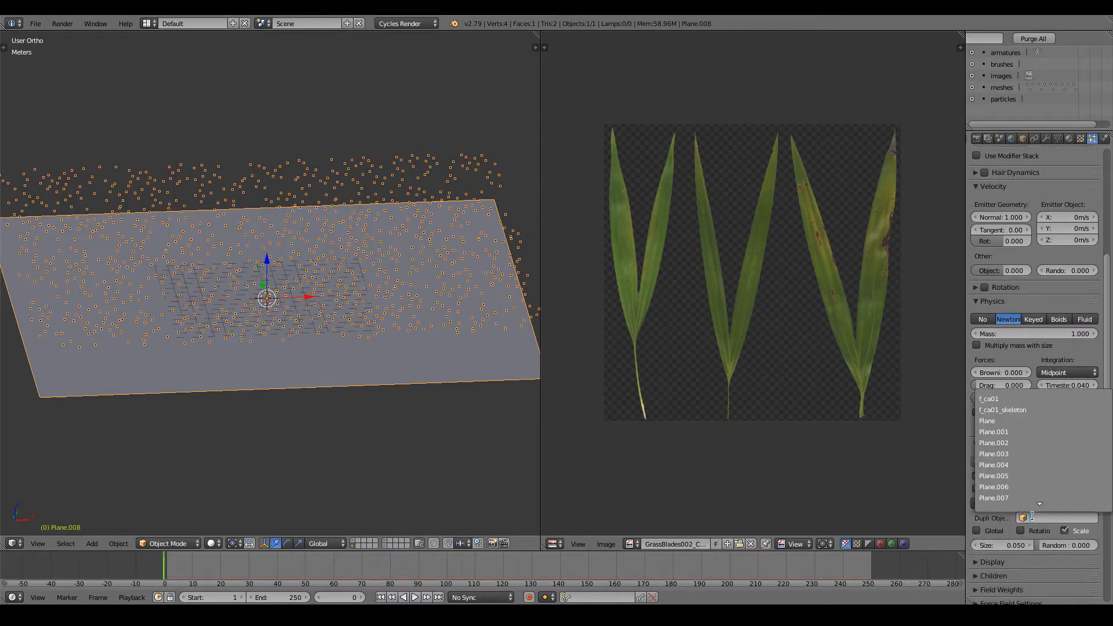
click(373, 377)
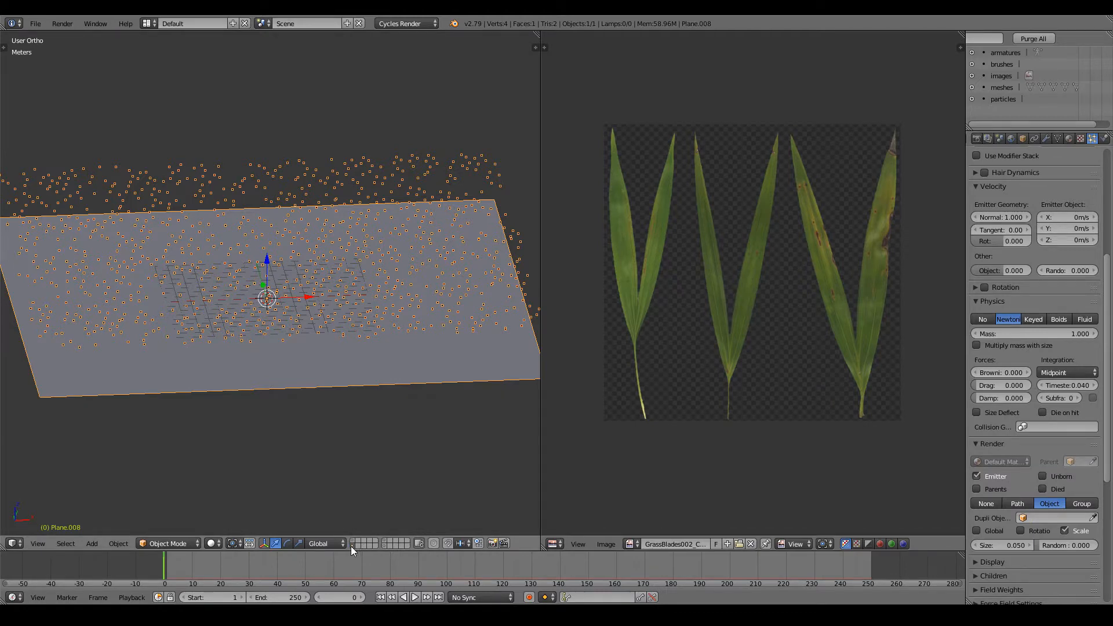
Step: Select the grass clump on its own layer and rename it Grass in the scene outliner
click(384, 546)
right_click(291, 298)
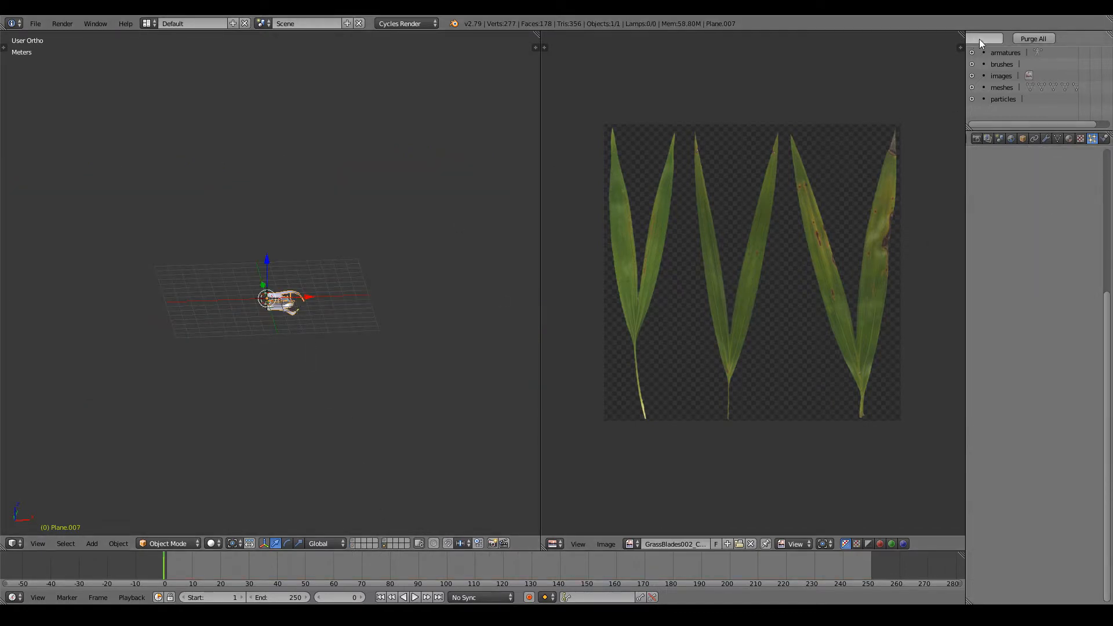
click(980, 39)
click(976, 54)
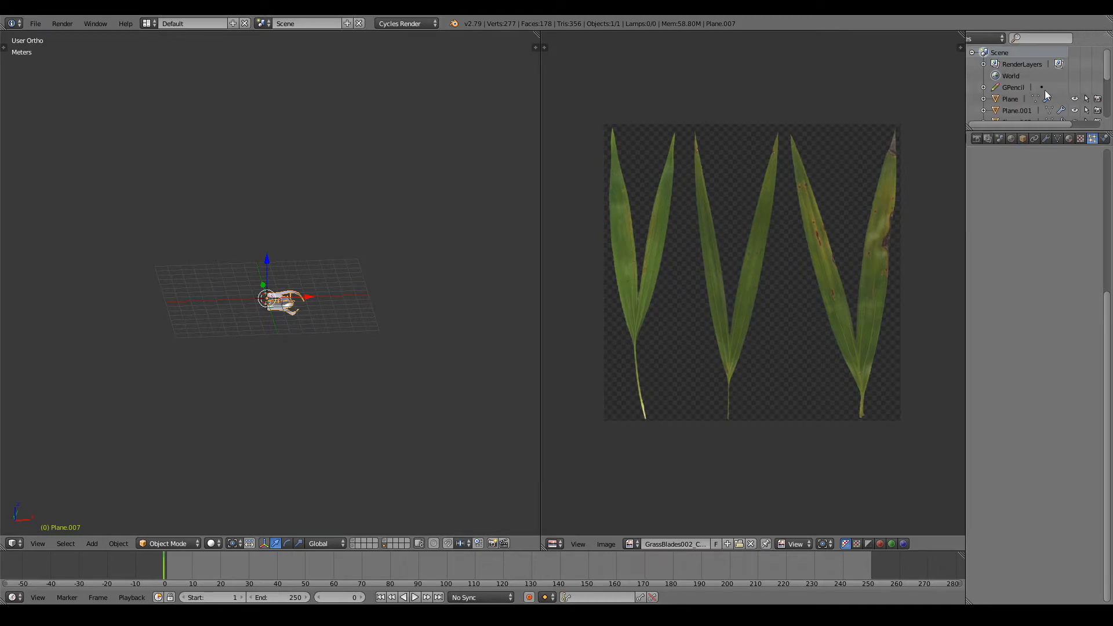
scroll(1038, 90, down, 4)
double_click(1021, 90)
text(Grass)
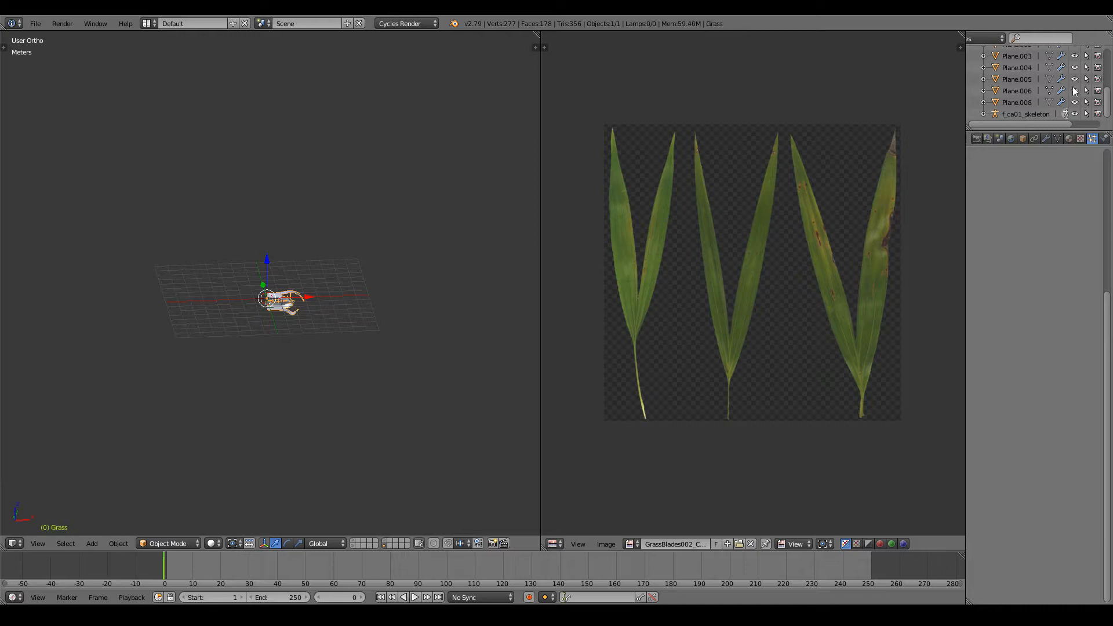
click(984, 38)
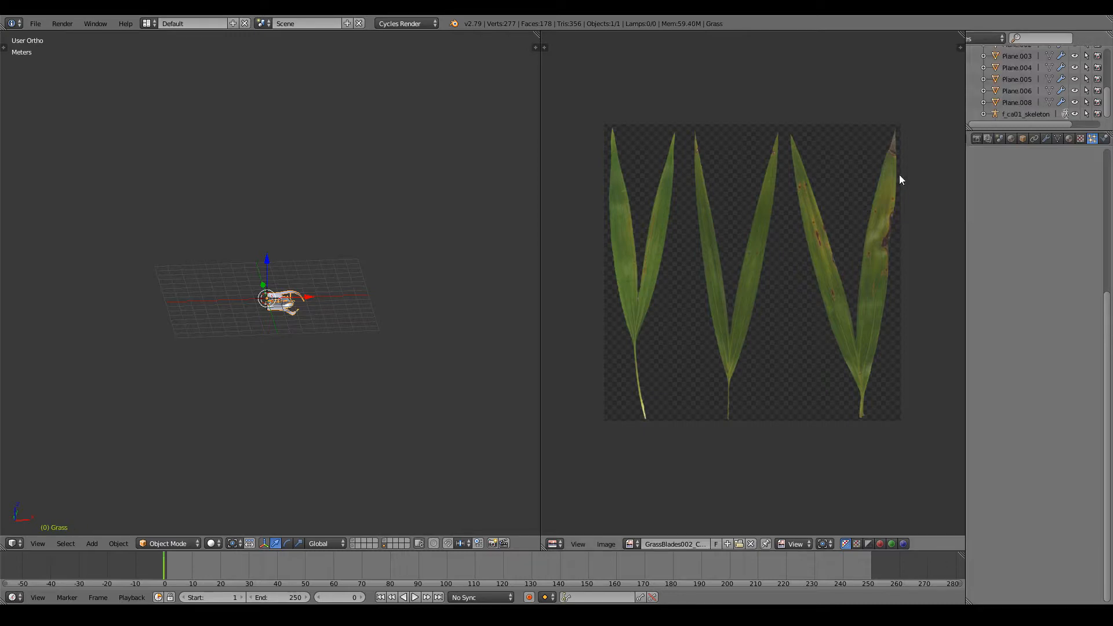
Step: Return to the ground plane's layer, select the plane, and assign Grass as its particle dupli object
click(354, 545)
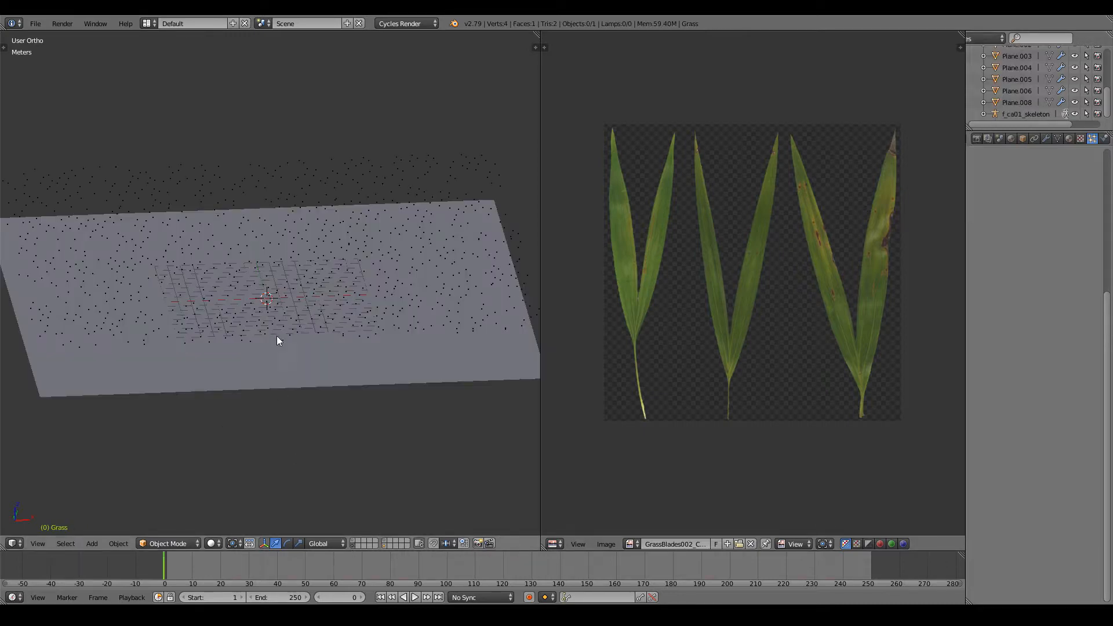
right_click(276, 335)
click(1056, 517)
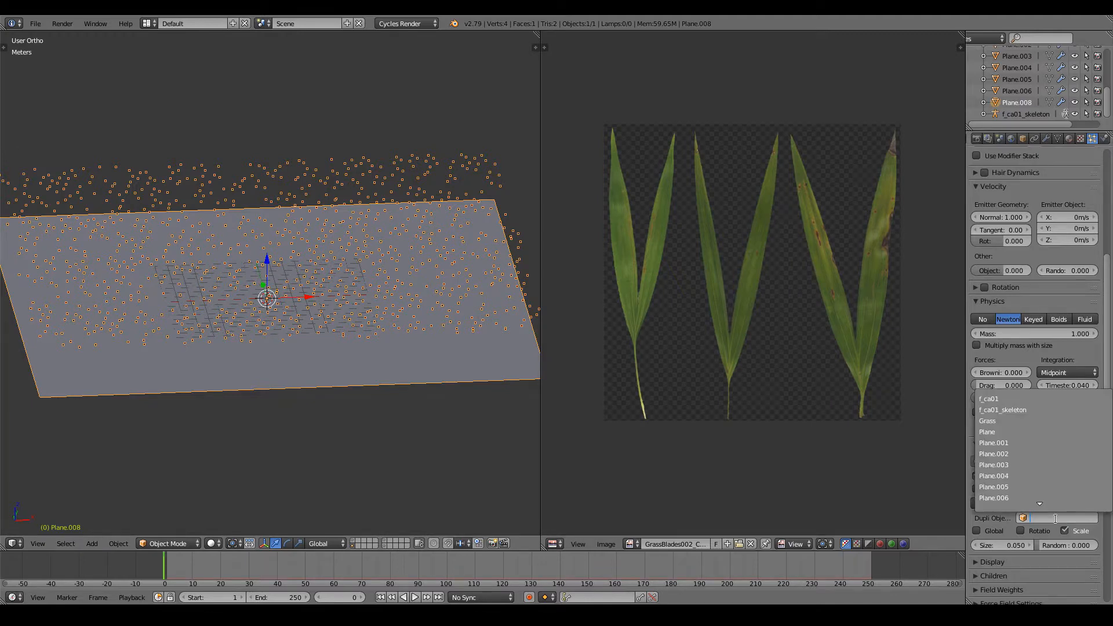
click(1026, 423)
Step: Enable dupli object Rotation for the grass particles, and set their random size to 0.812 and size to 0.080
middle_drag(441, 366, 328, 331)
click(1021, 530)
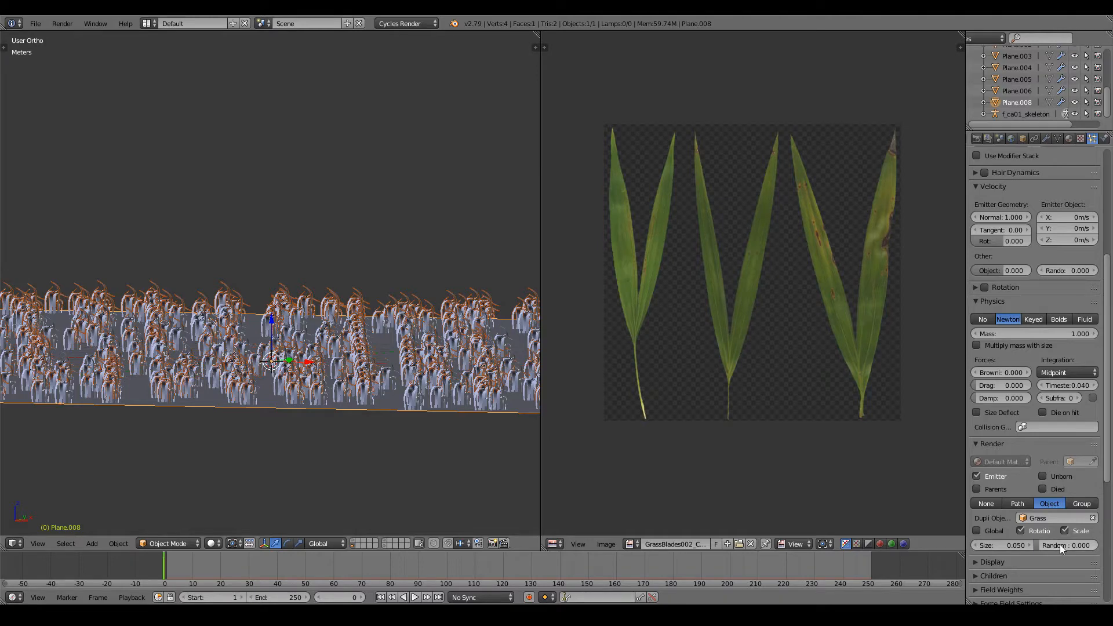
drag(1060, 544, 1107, 544)
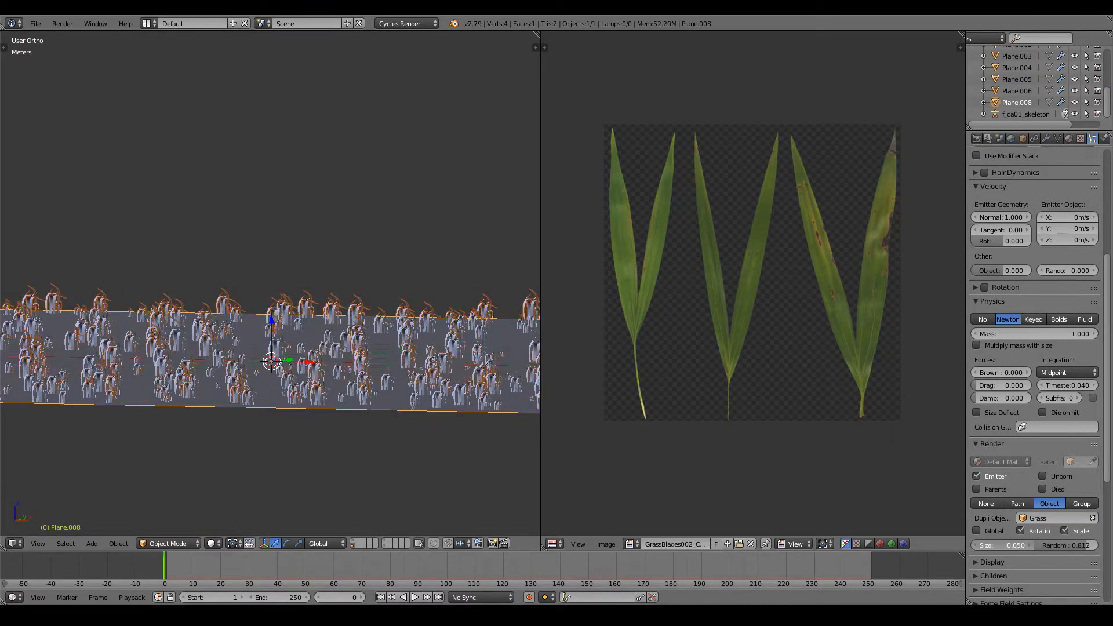
drag(1009, 545, 1023, 545)
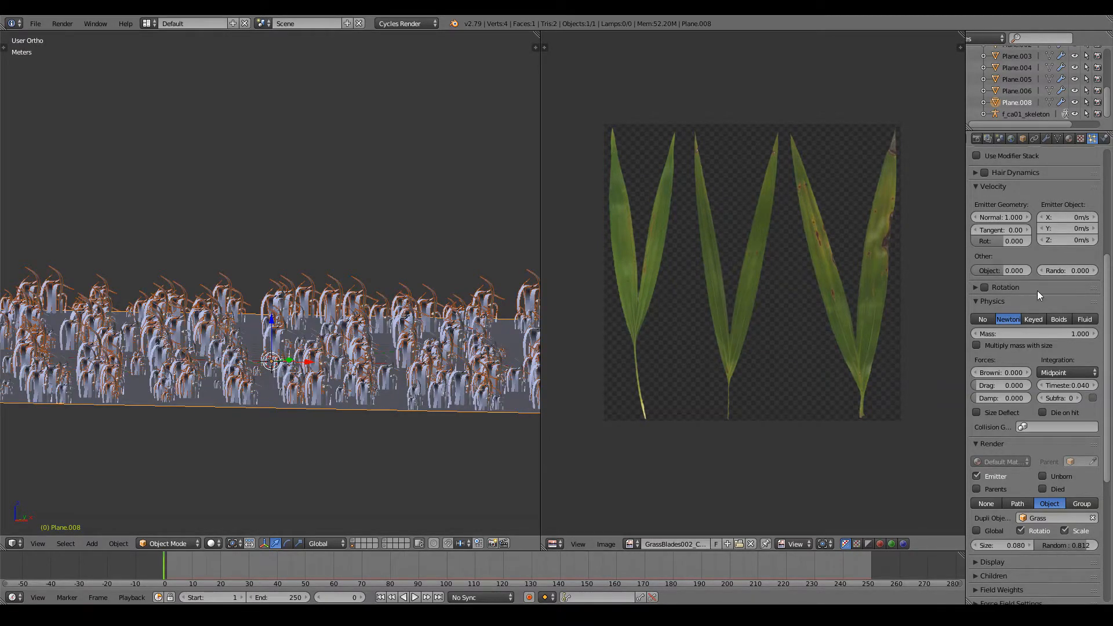
Step: Give the grass particles Simple children, with uniform roughness 0.020 and a display count of 100
scroll(1043, 492, down, 5)
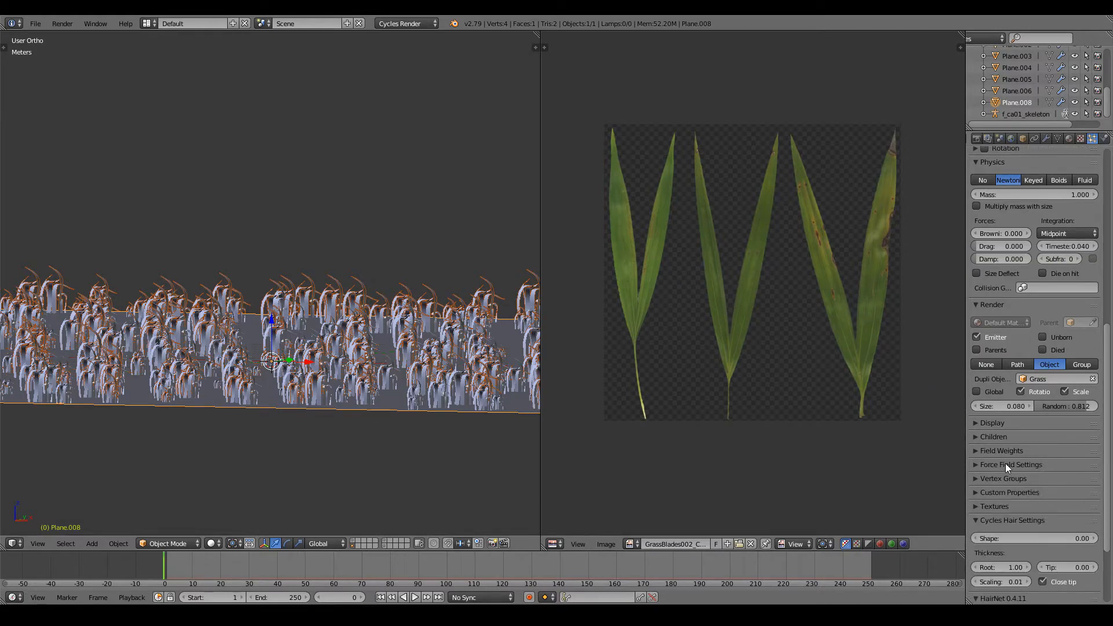
click(979, 436)
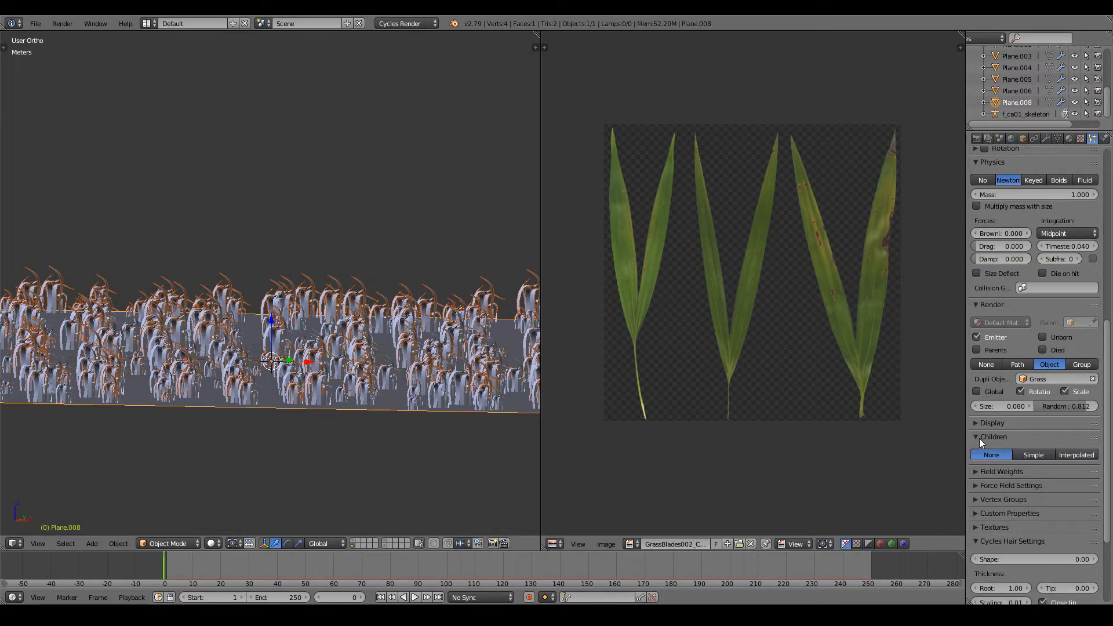
click(1044, 454)
middle_drag(354, 234, 373, 258)
scroll(1000, 544, down, 3)
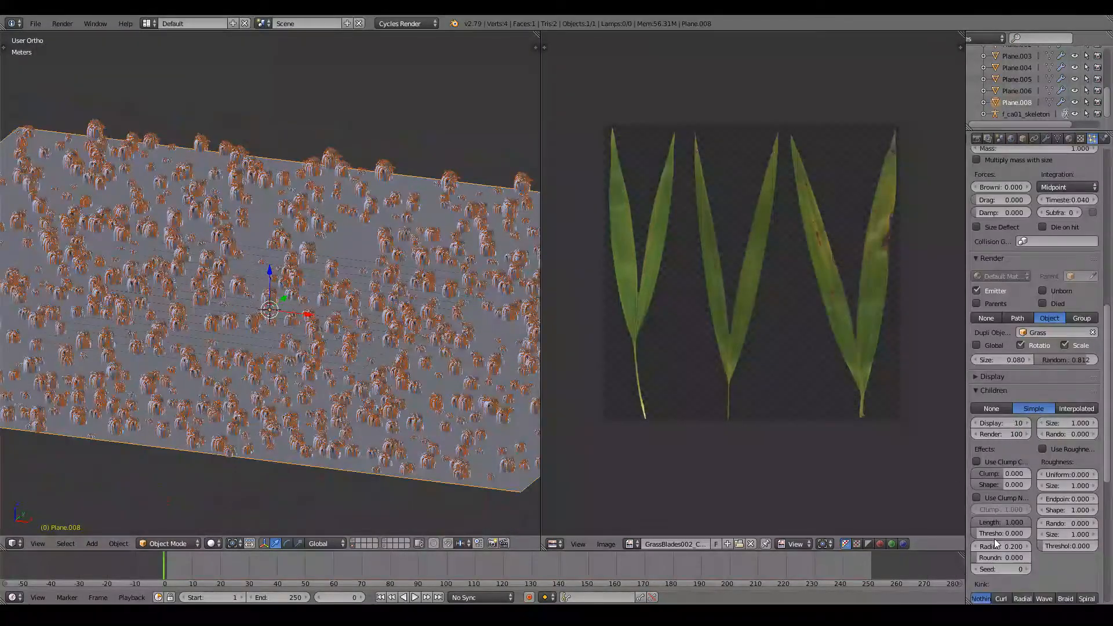
drag(1054, 453, 1060, 454)
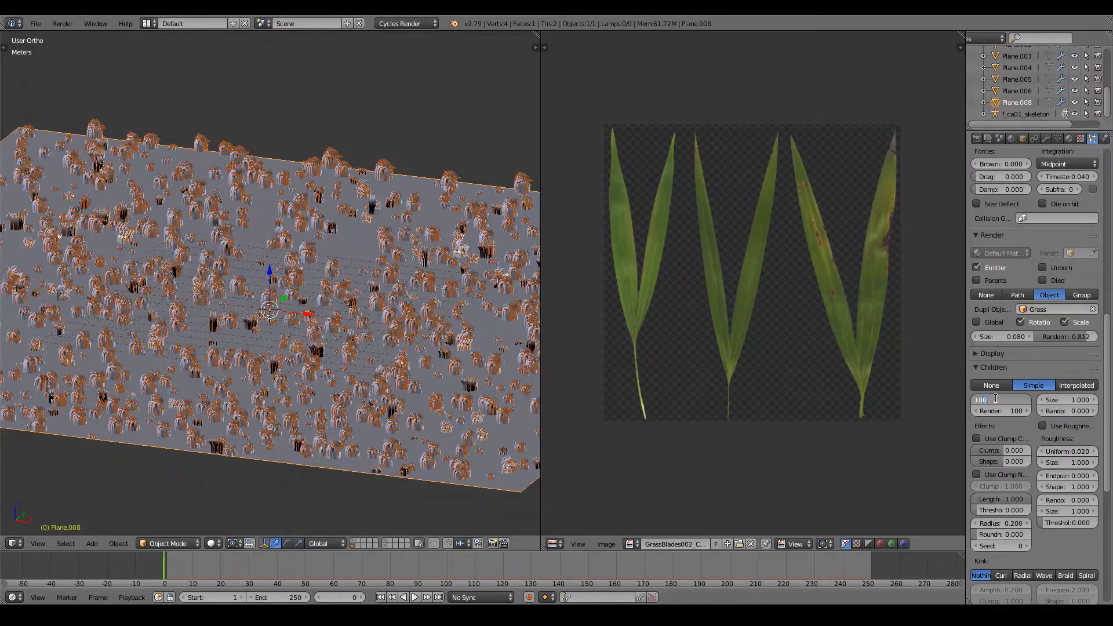
key(Return)
scroll(363, 396, up, 6)
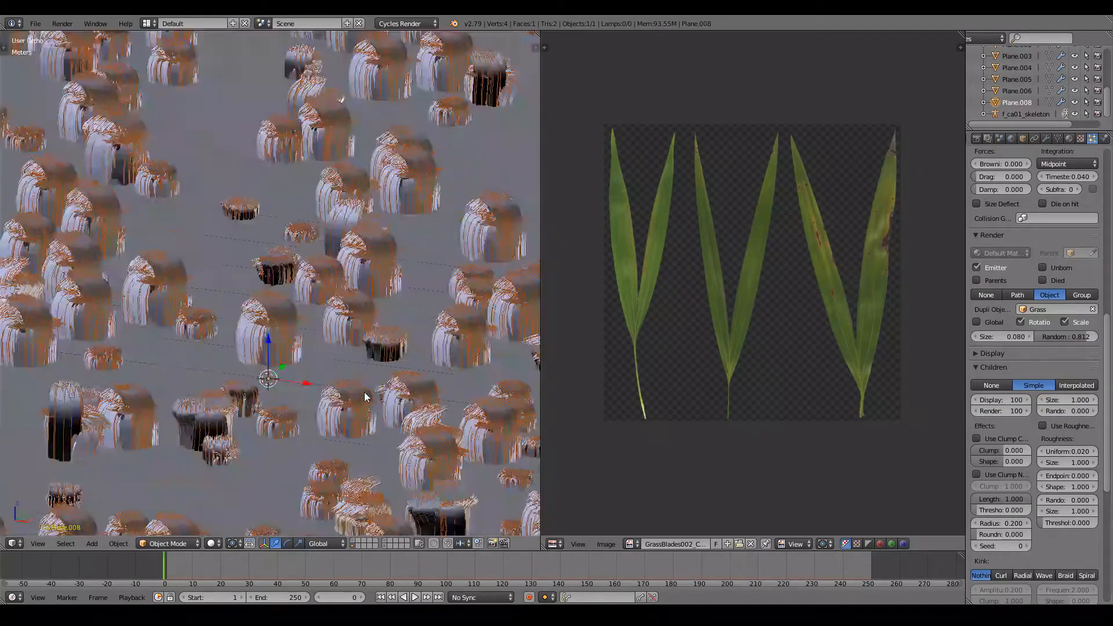
Step: Set the children radius to 4.200 and both the display and render counts to 10
mouse_move(997, 523)
mouse_down()
mouse_move(1040, 523)
mouse_move(997, 523)
mouse_up()
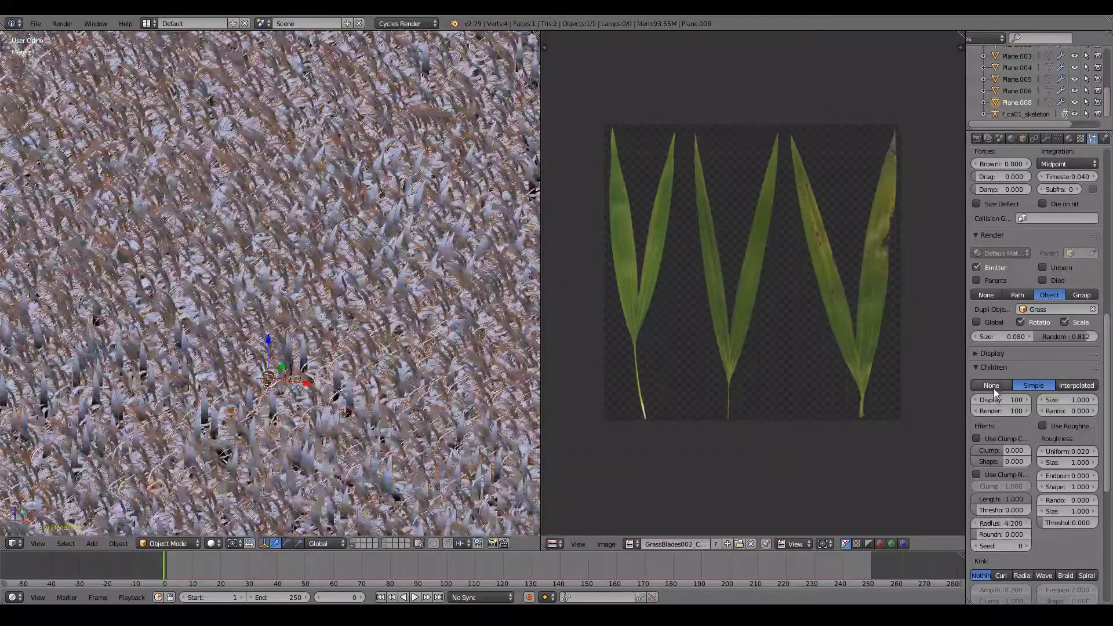
text(100)
key(Return)
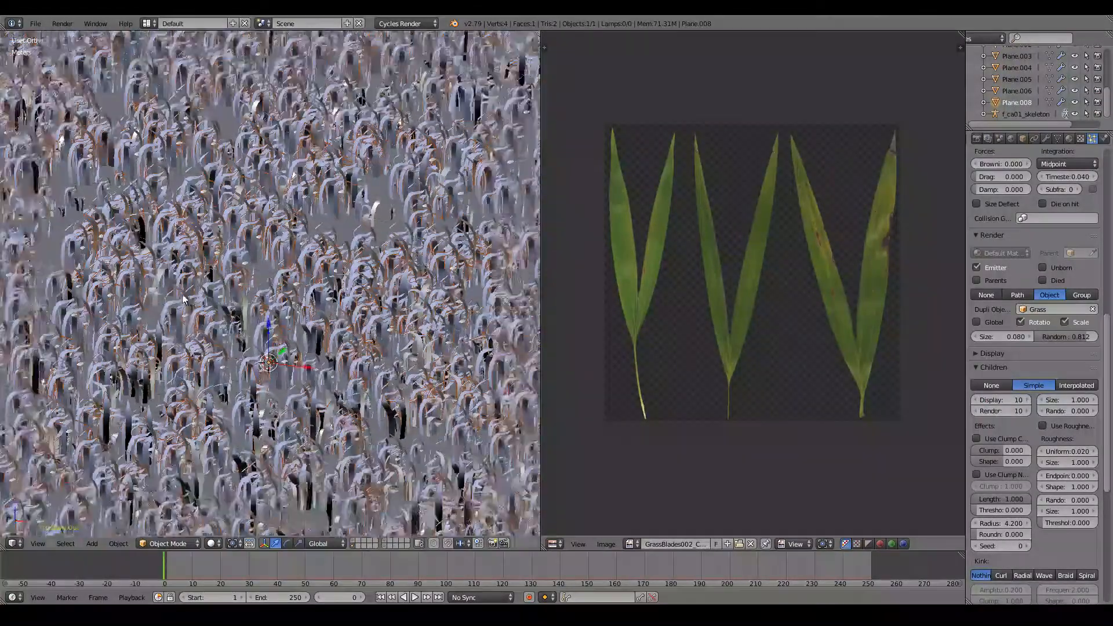
Step: Set the grass particle size to 0.120 and turn off Scale for the dupli object
middle_drag(348, 320, 413, 396)
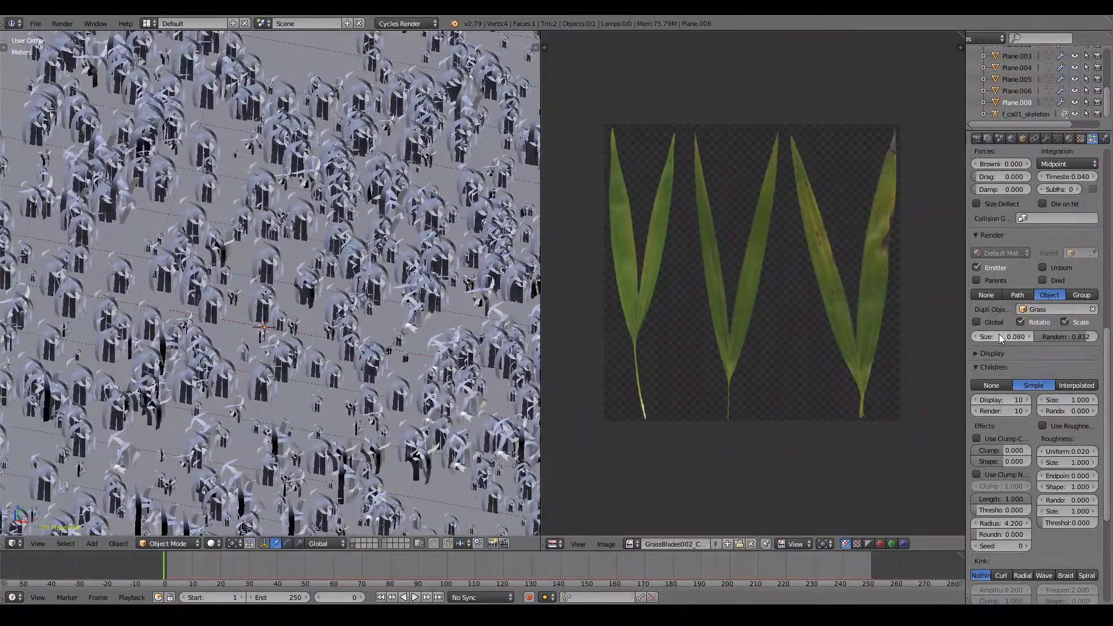
mouse_move(1002, 336)
mouse_down()
mouse_move(1025, 336)
mouse_move(994, 331)
mouse_up()
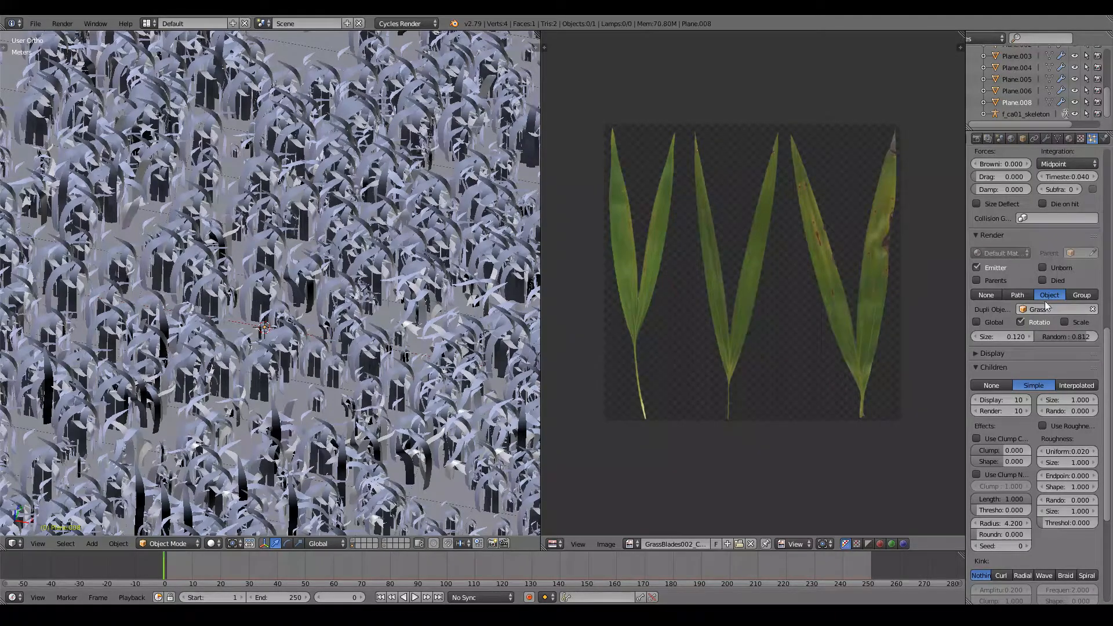
scroll(1022, 298, down, 4)
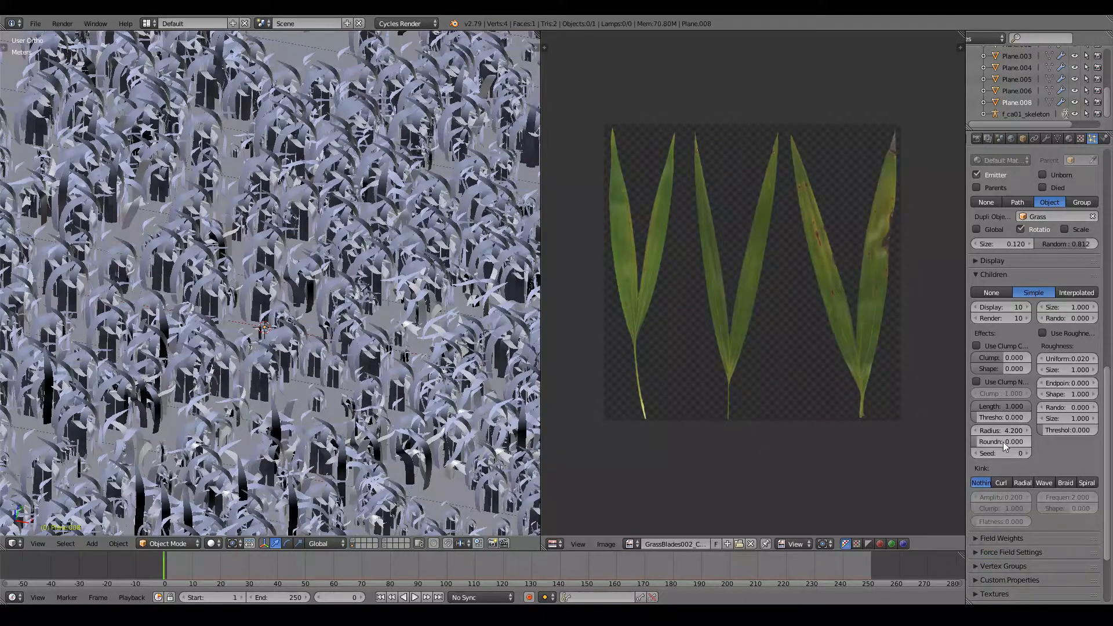
scroll(350, 345, down, 6)
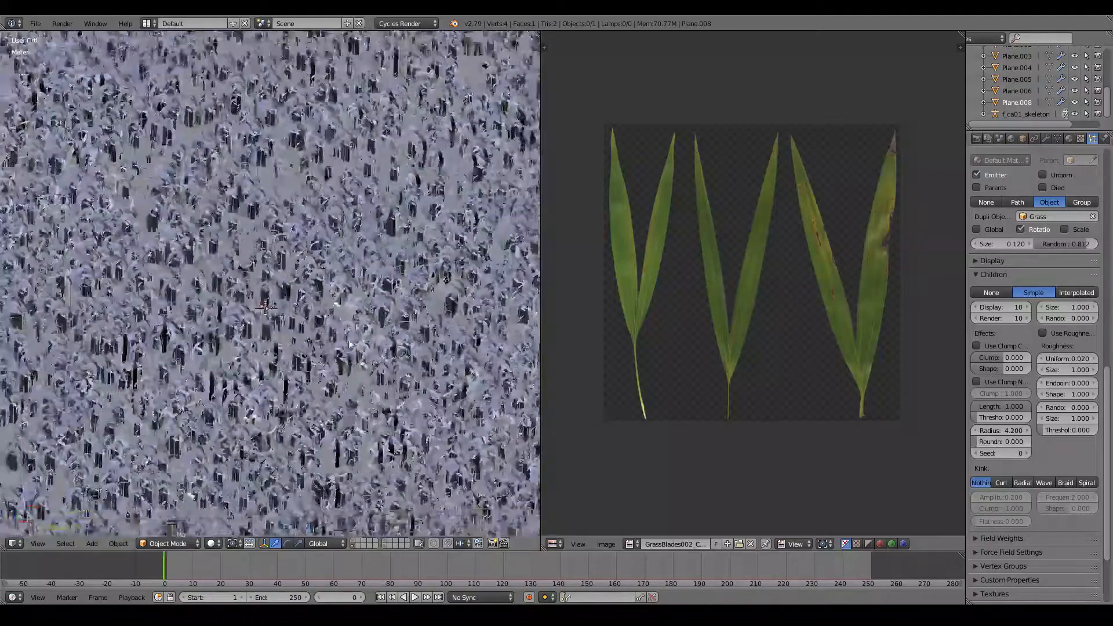
middle_drag(349, 345, 363, 295)
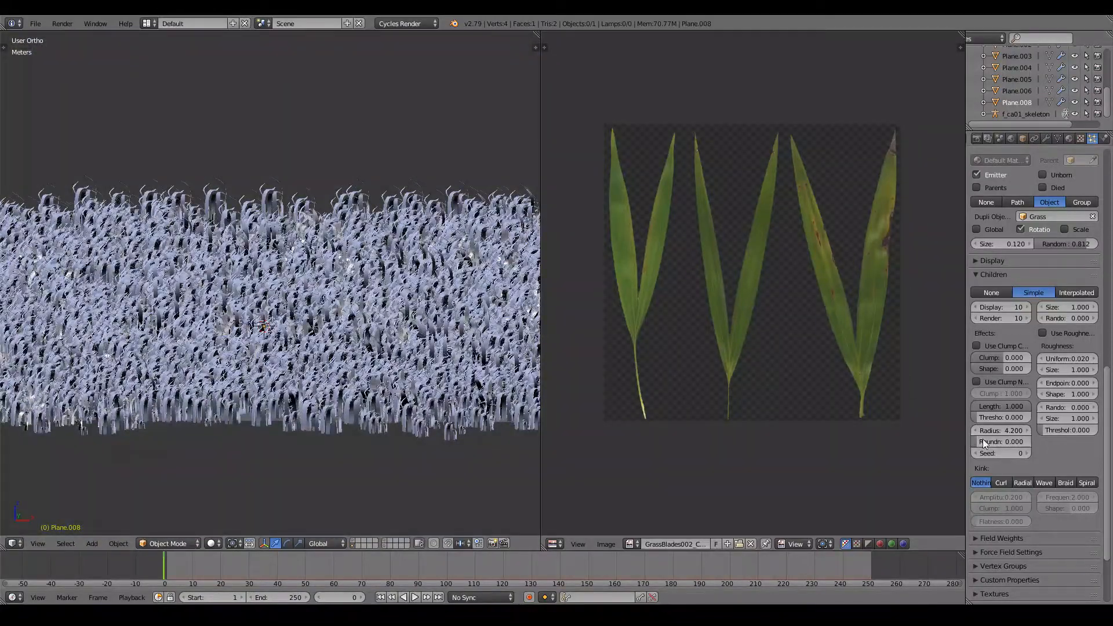
Step: Set the children's endpoint roughness to 0.046 and the uniform roughness size to 0.842
drag(983, 441, 1023, 442)
key(Escape)
drag(1063, 387, 1083, 388)
mouse_move(441, 232)
middle_down()
mouse_move(456, 327)
mouse_move(447, 232)
middle_up()
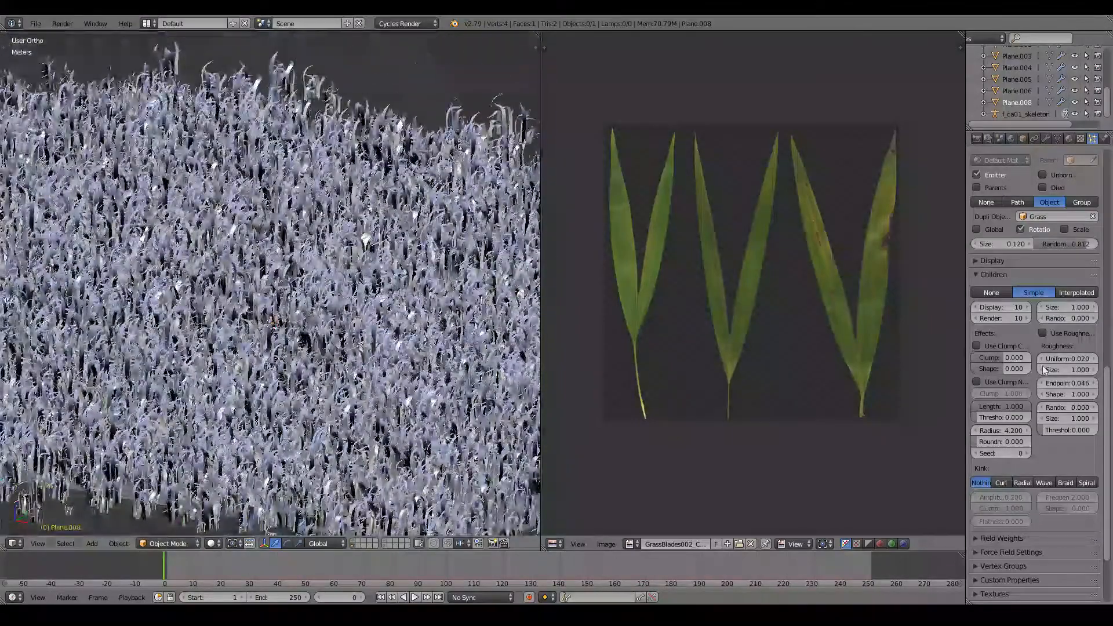
drag(1065, 370, 1015, 358)
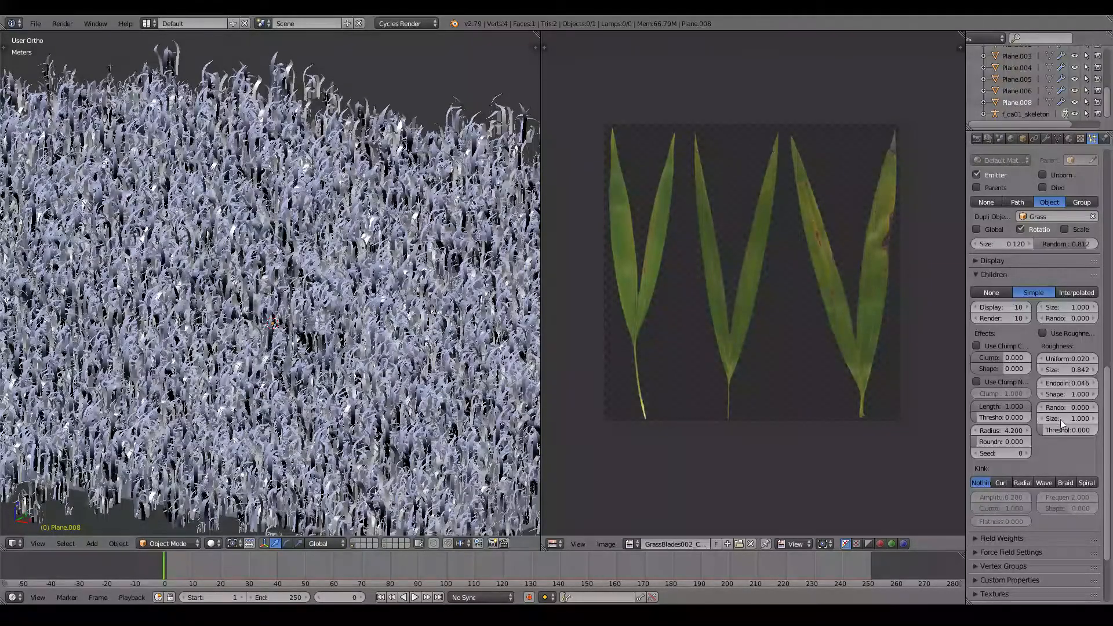
Step: Set the children's random roughness to 0.118, size 0.710 and threshold 0.412, and their length to 0.542 with threshold 0.500
drag(1069, 407, 1070, 429)
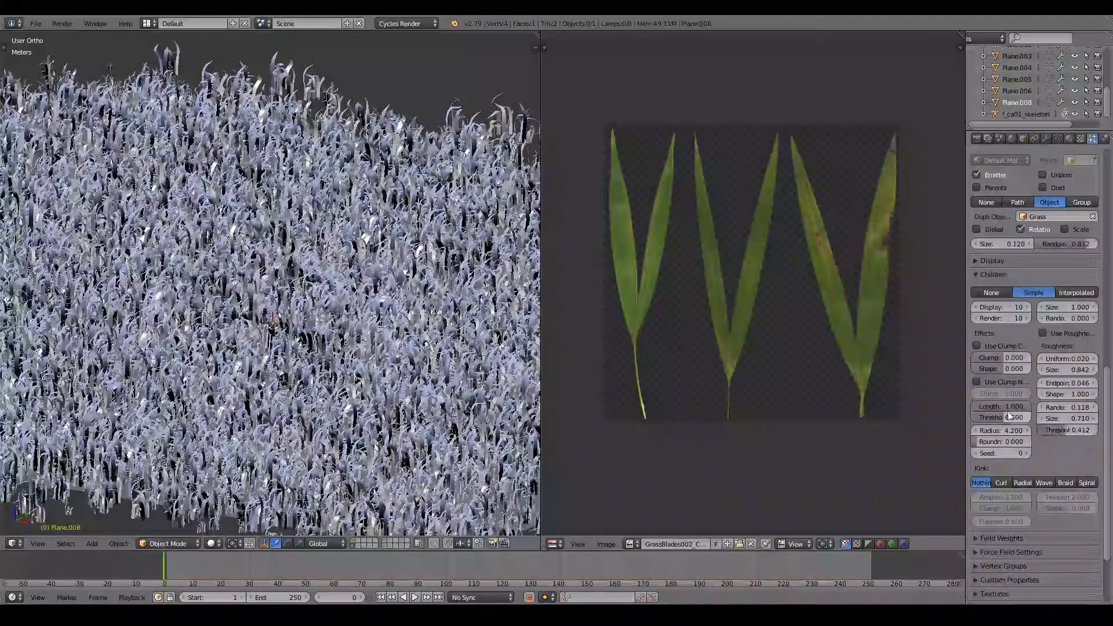
drag(1001, 405, 976, 406)
scroll(405, 305, down, 3)
scroll(403, 301, up, 5)
middle_drag(403, 302, 383, 301)
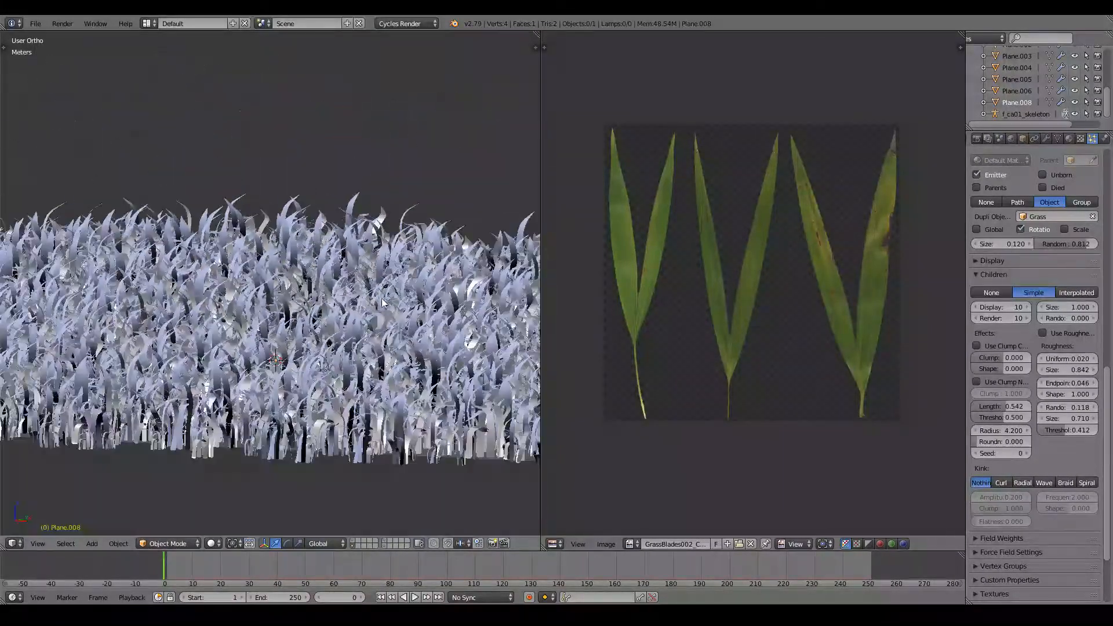
Step: Switch the 3D view to Rendered shading and inspect the grass field from several angles
click(212, 543)
click(235, 471)
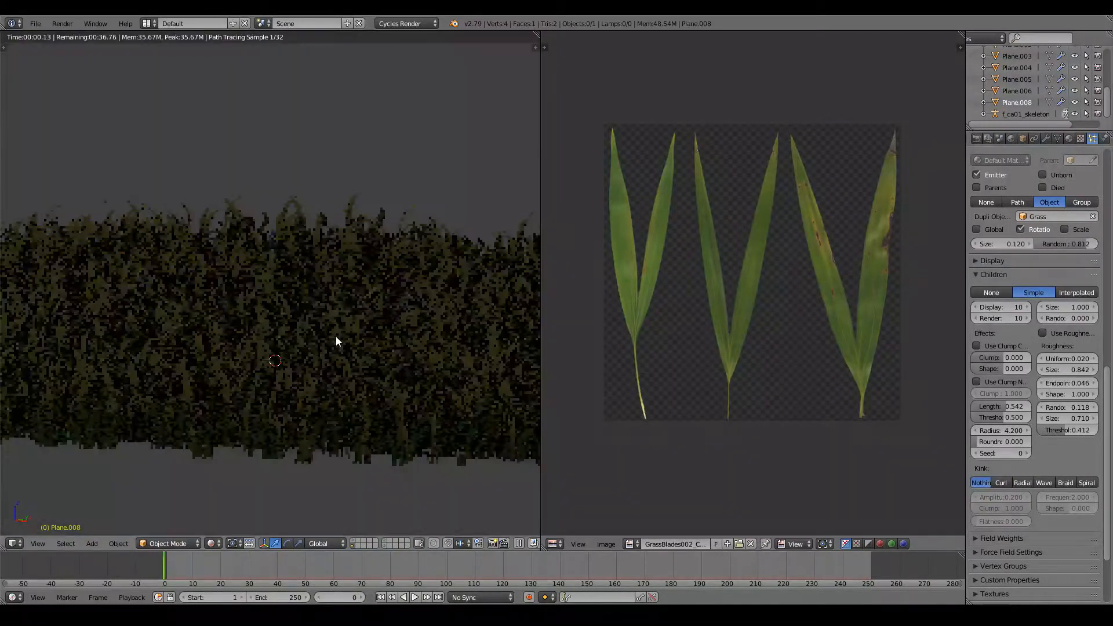
scroll(336, 336, up, 2)
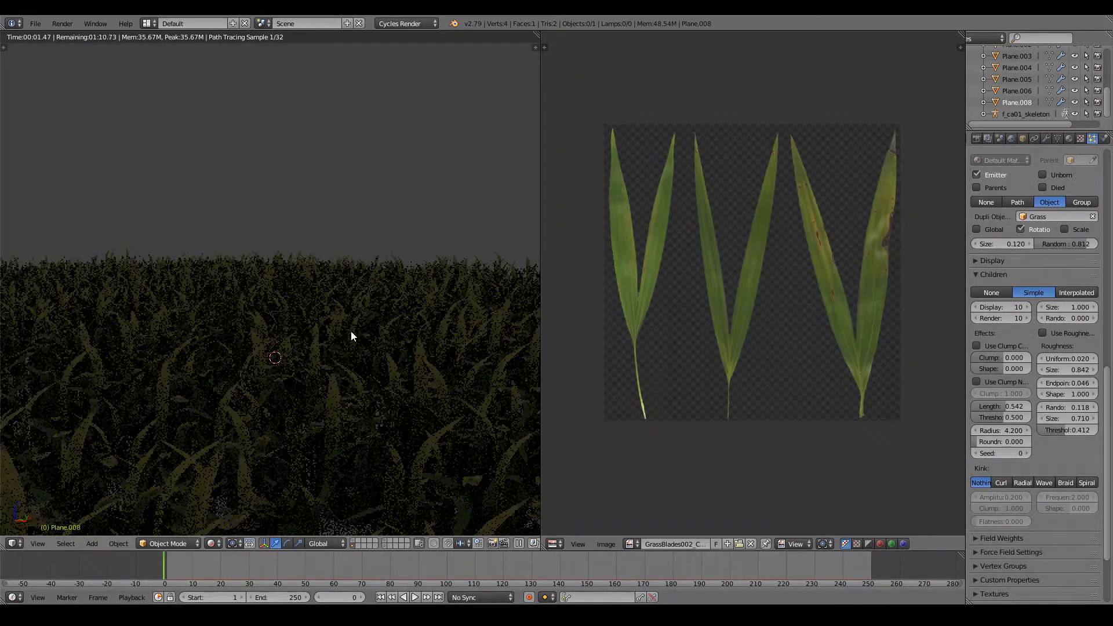
scroll(363, 331, up, 3)
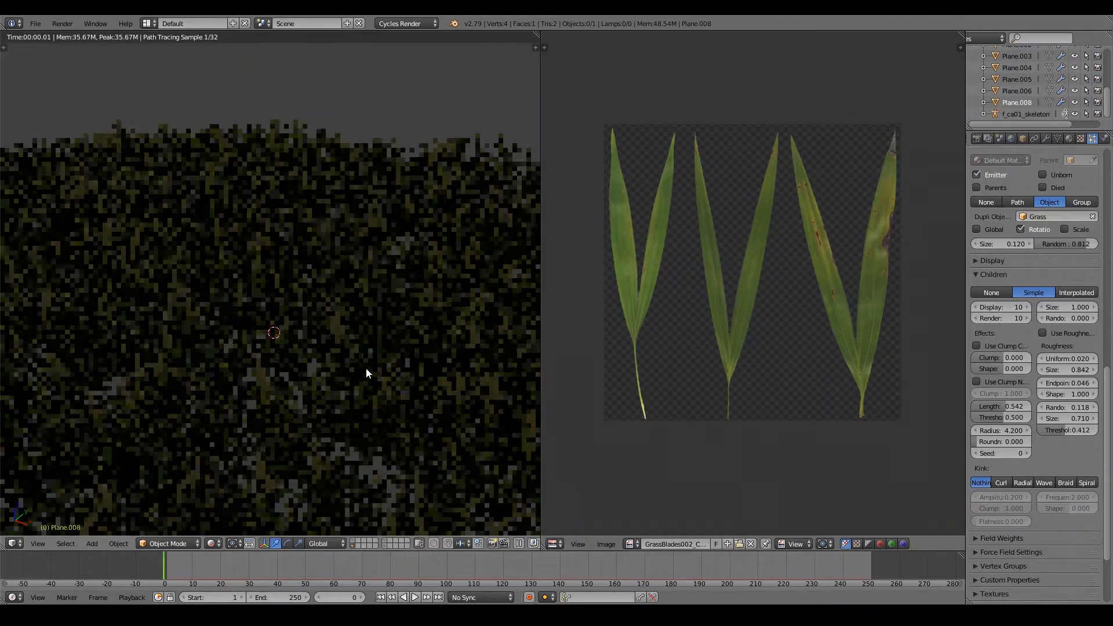
middle_drag(367, 373, 332, 301)
scroll(355, 336, up, 3)
Step: Create a new material named Dirt for the ground plane and show its nodes in the Node Editor
click(1068, 139)
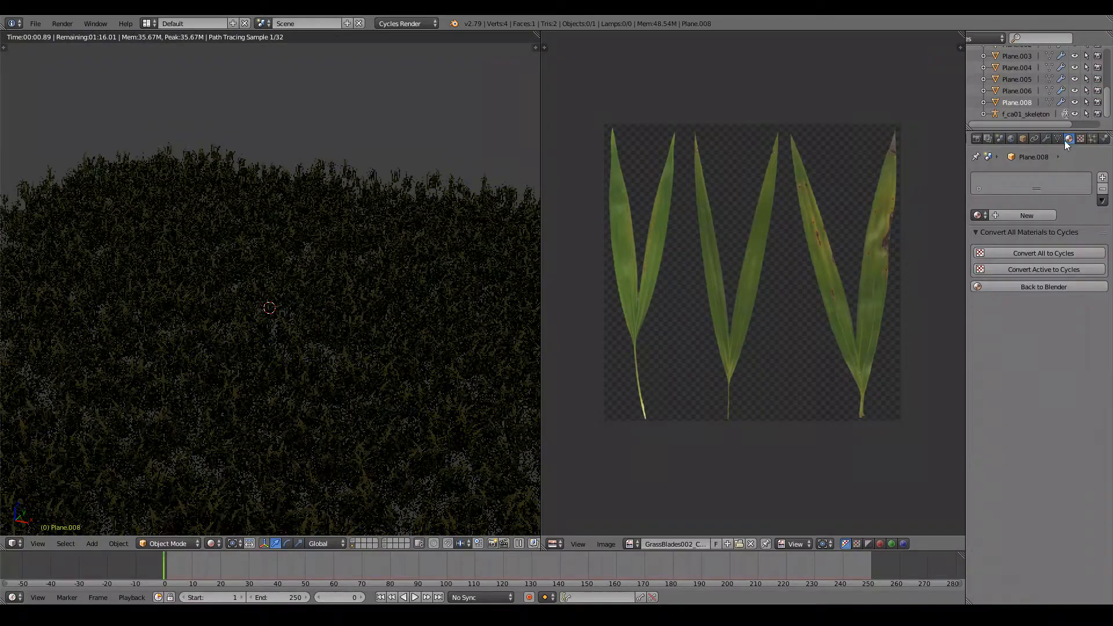
click(1027, 216)
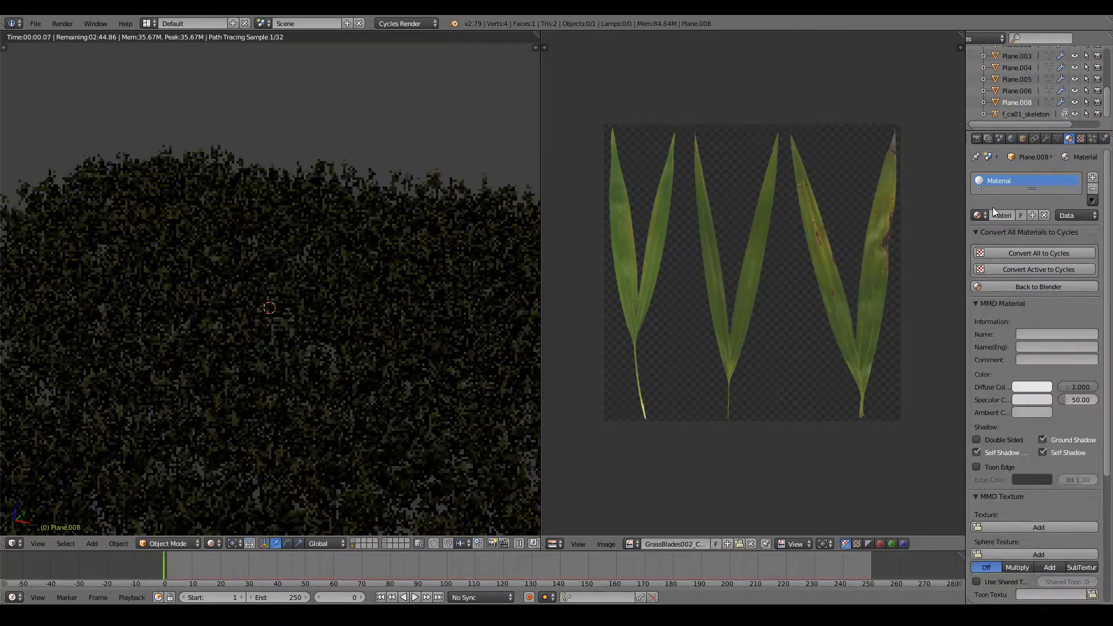
click(554, 544)
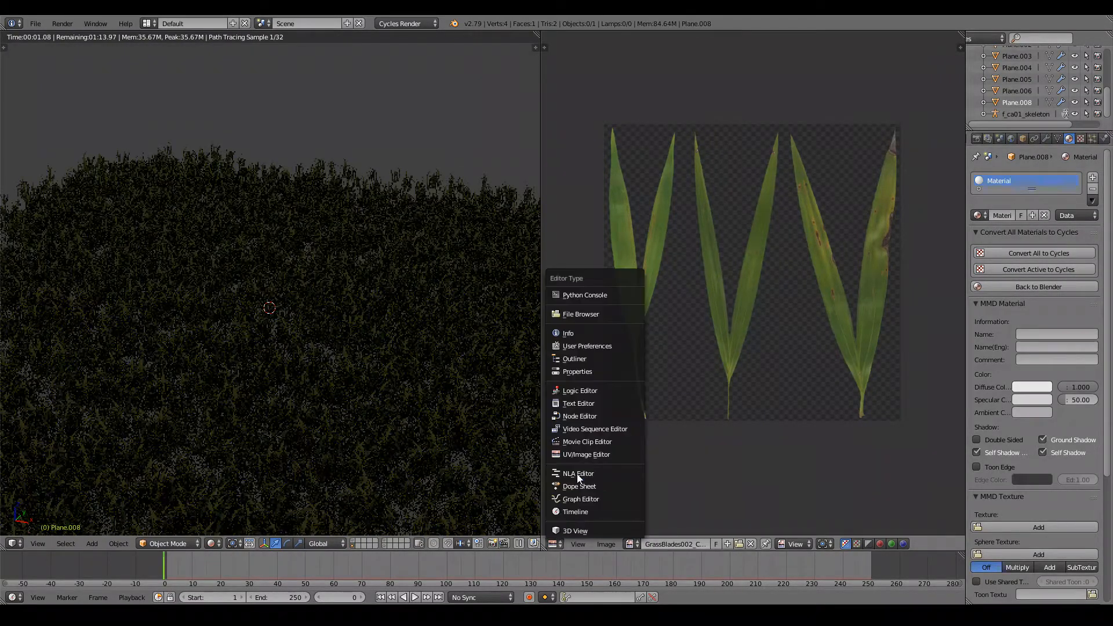
click(586, 418)
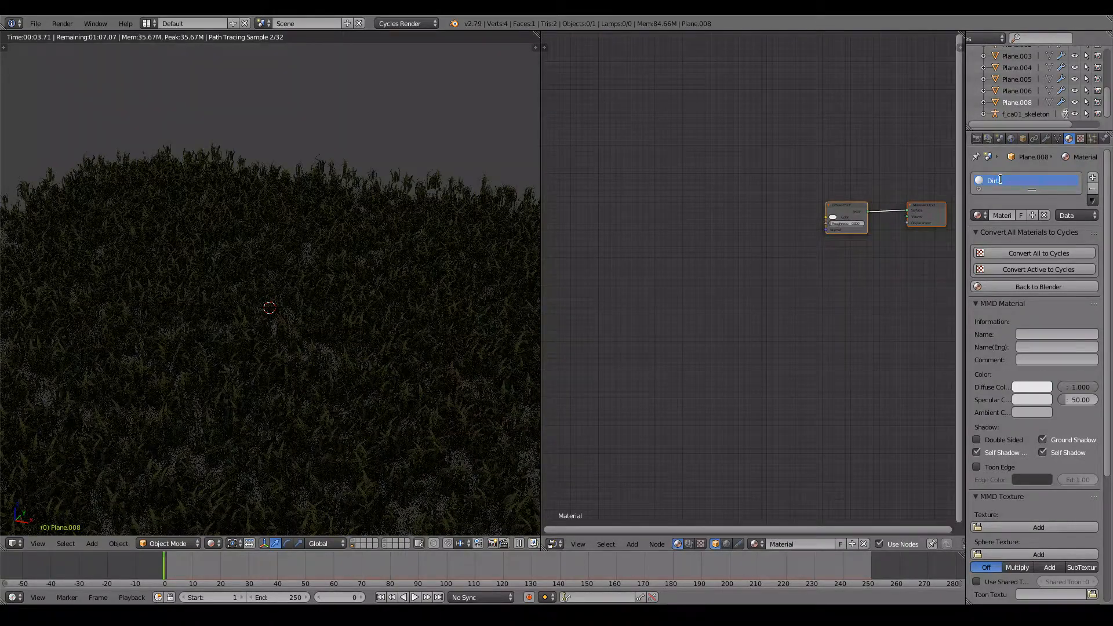
key(Return)
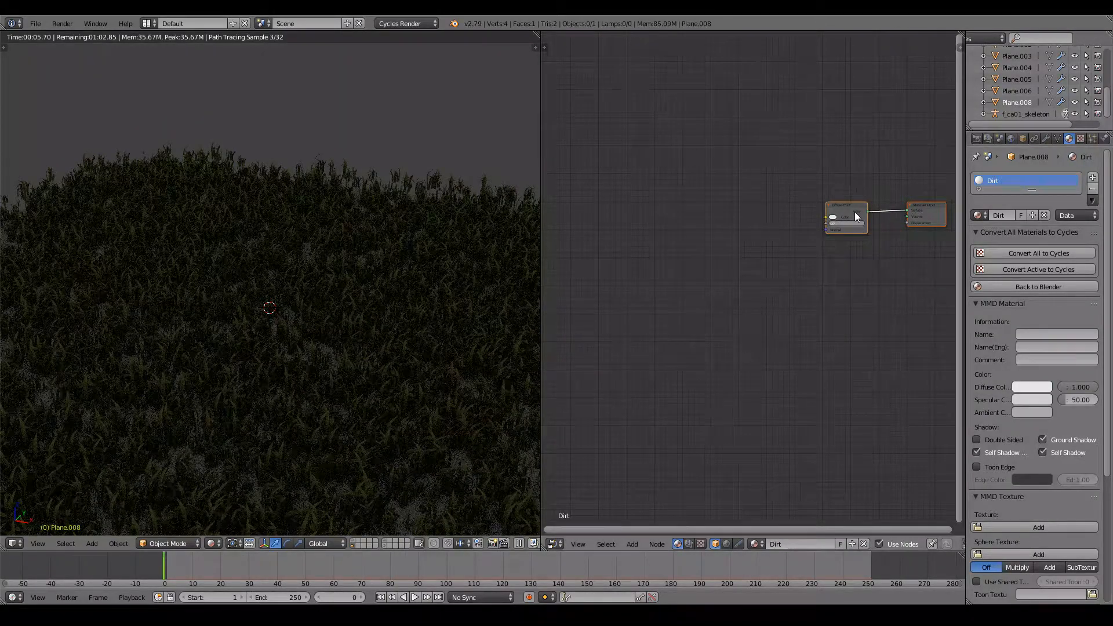
Step: Replace the Dirt material's default shader with a Principled BSDF connected to the Material Output's Surface
key(x)
key(shift+a)
mouse_move(804, 199)
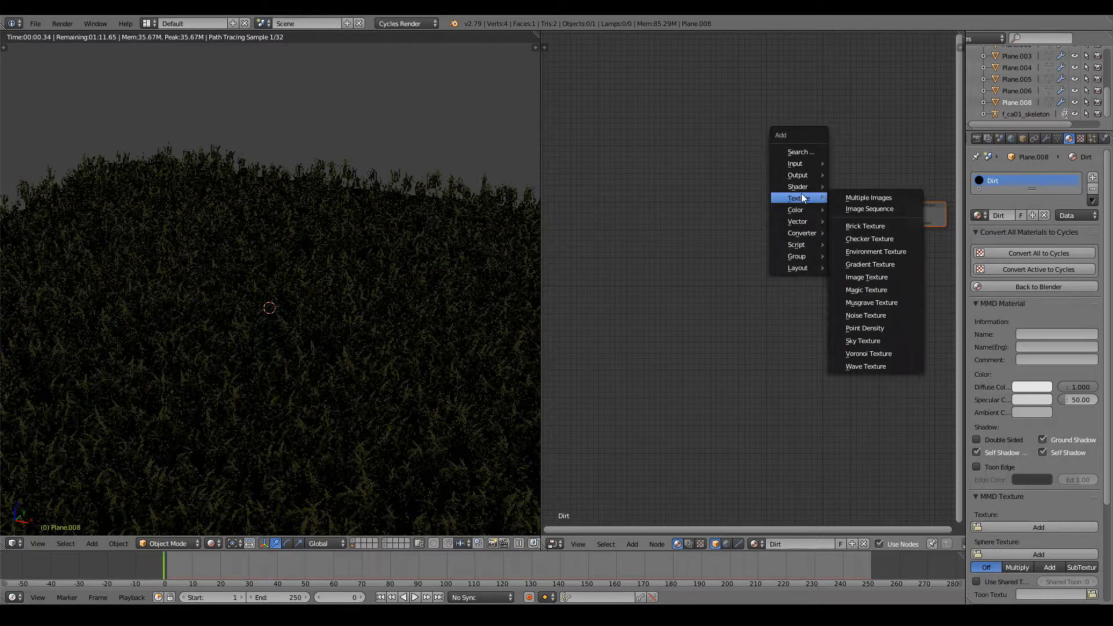
click(861, 316)
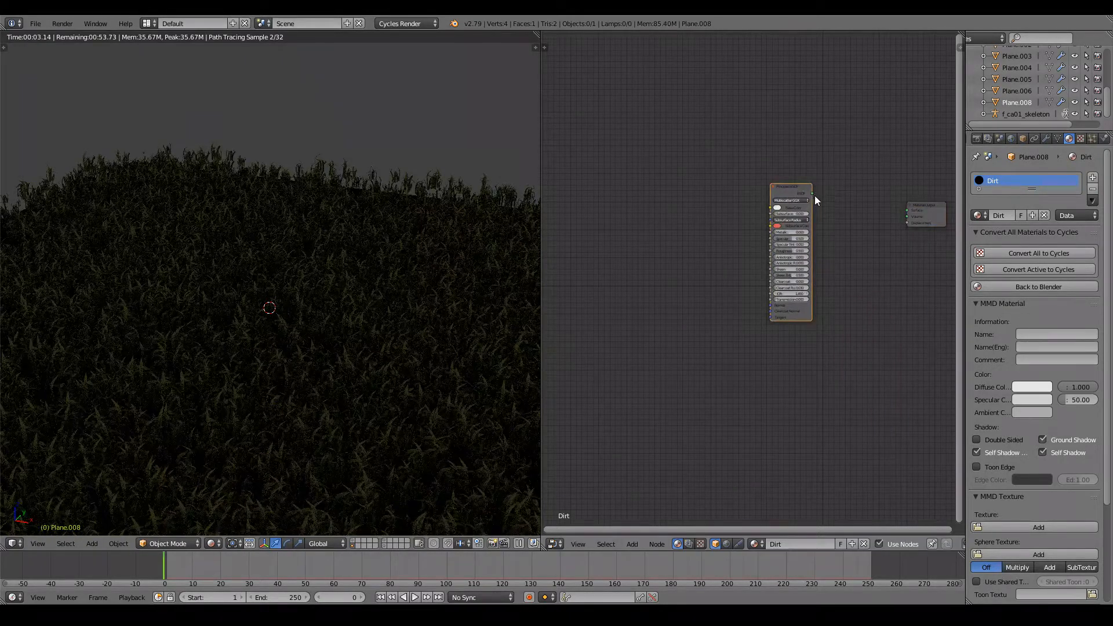
drag(812, 194, 908, 211)
Step: Add an Image Texture node ahead of the Principled BSDF in the Dirt material
key(shift+a)
mouse_move(665, 228)
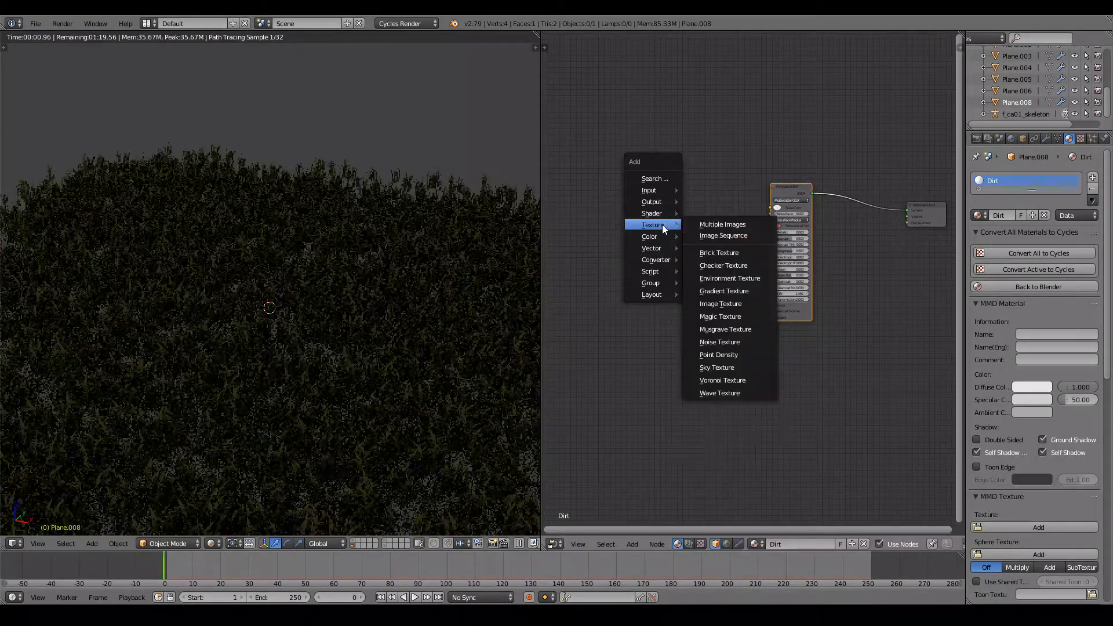
click(721, 304)
click(662, 182)
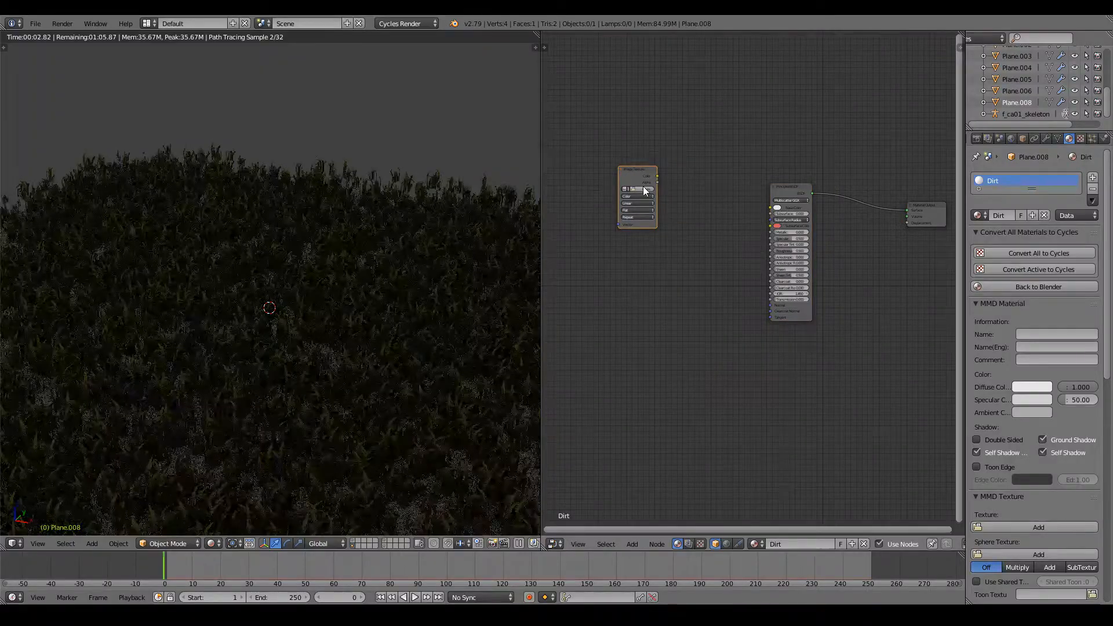
Step: Load GroundForest002_COL_VAR1_6K.jpg from the GroundForest002 6K folder into the Image Texture node
click(643, 189)
click(36, 191)
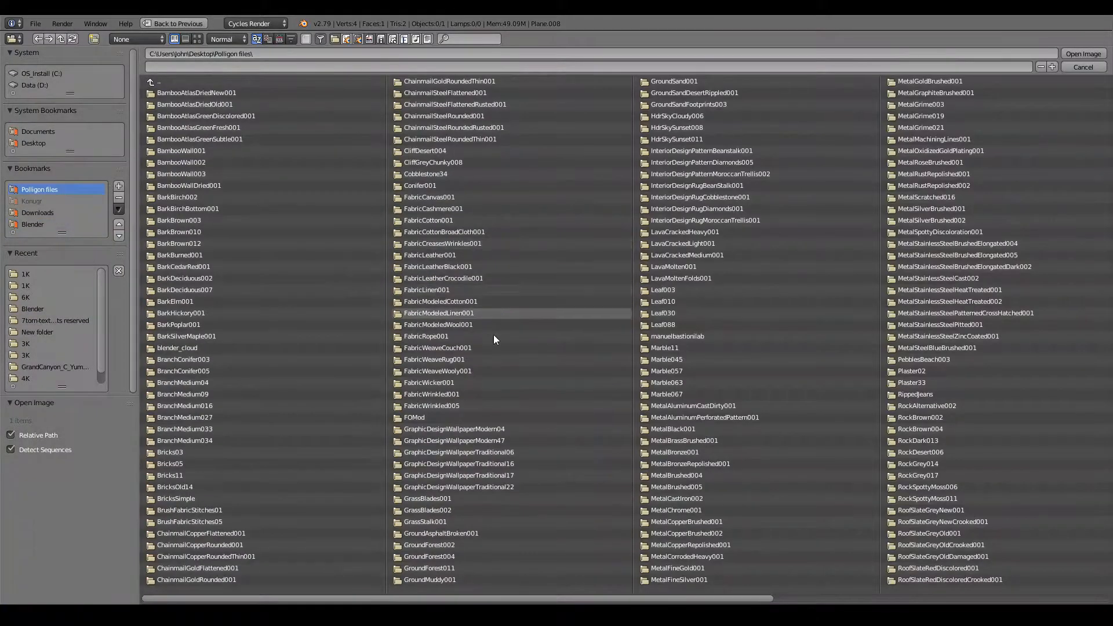
click(447, 581)
click(165, 80)
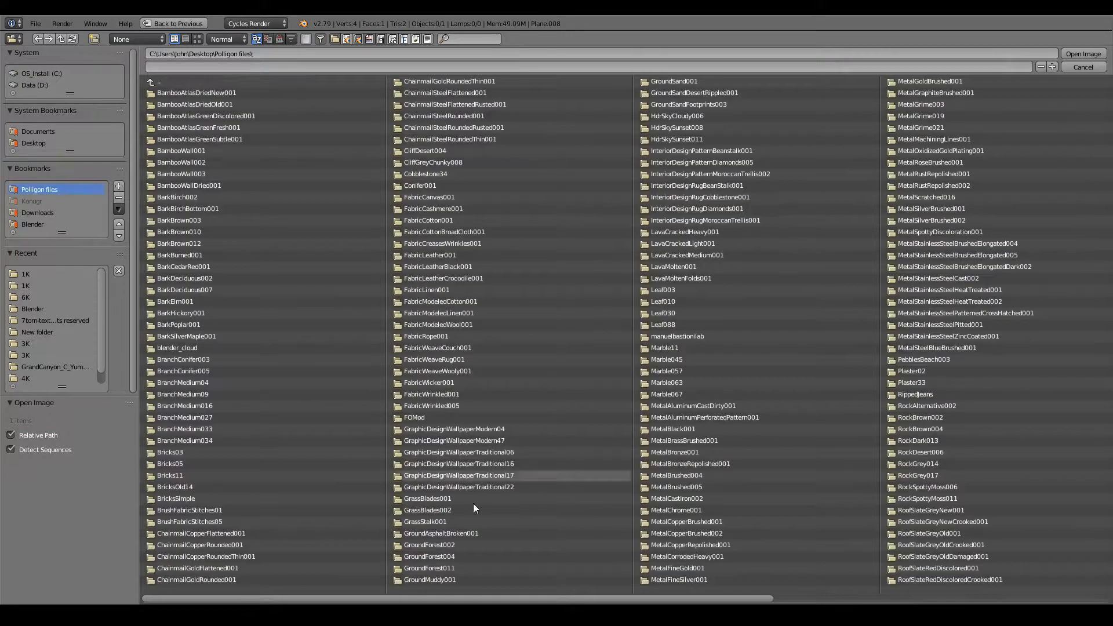
click(444, 546)
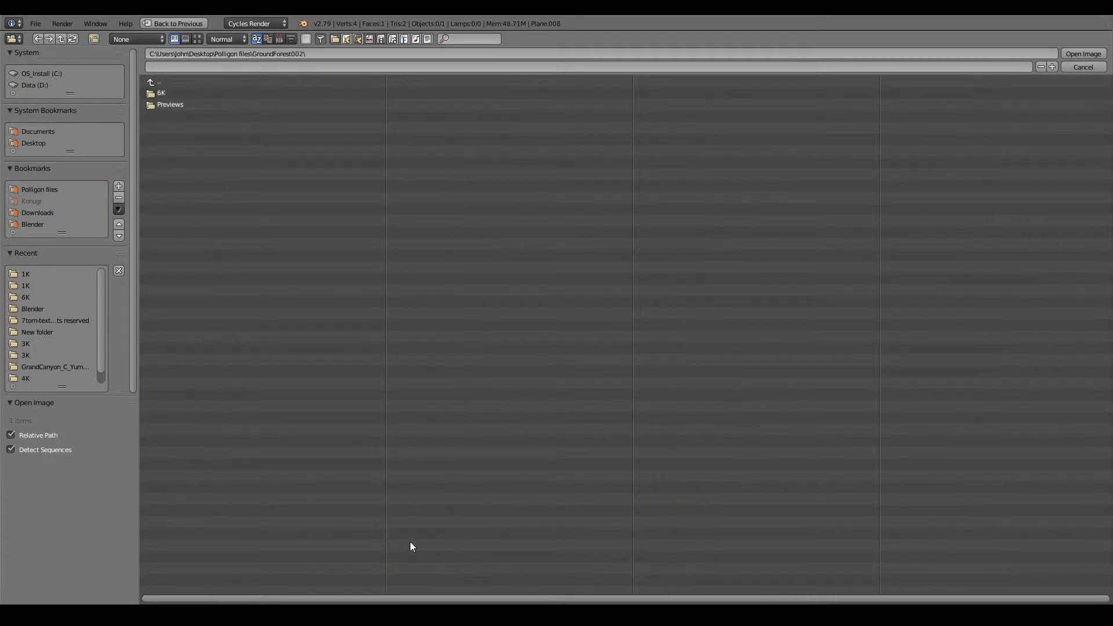
click(162, 93)
click(197, 39)
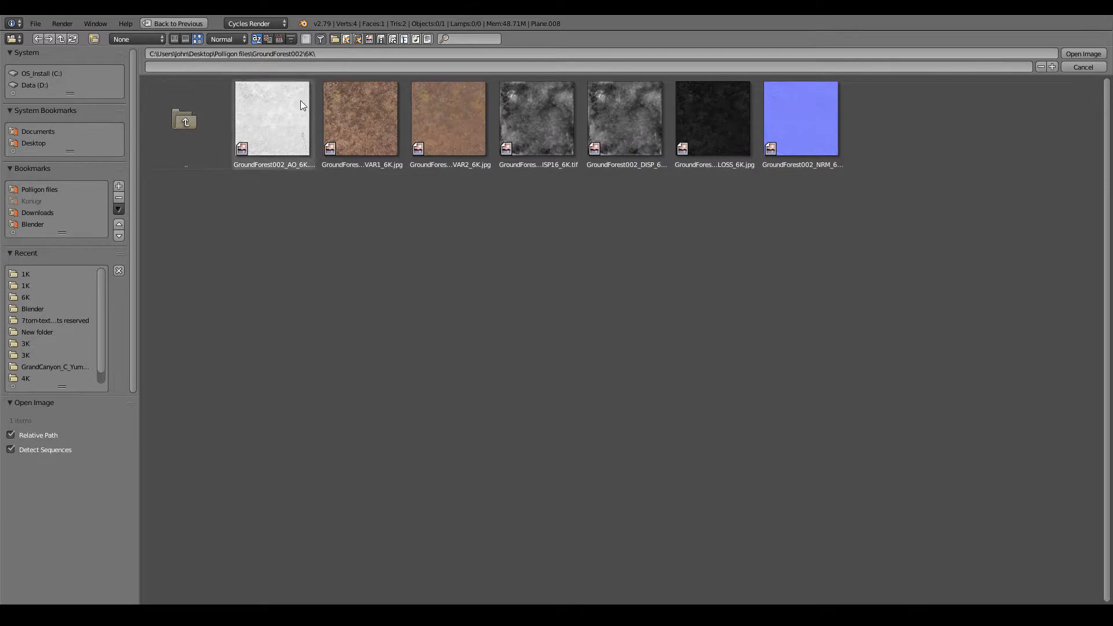
click(358, 115)
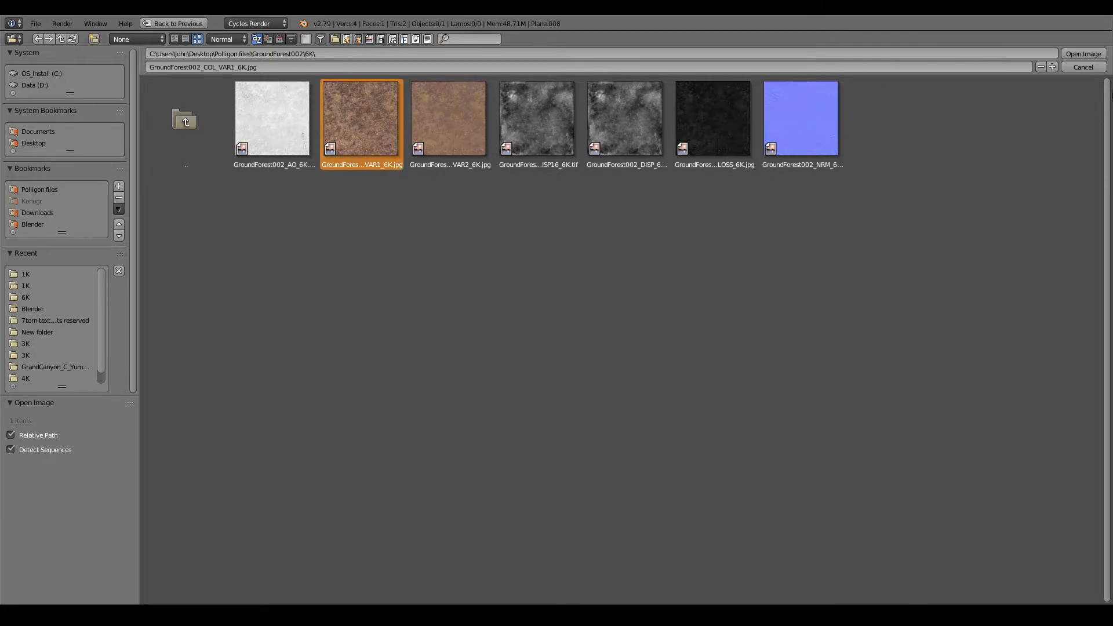
click(1083, 54)
Step: Connect the color texture to the Principled BSDF's Base Color and place a duplicate of the Image Texture node below it
drag(761, 206, 767, 207)
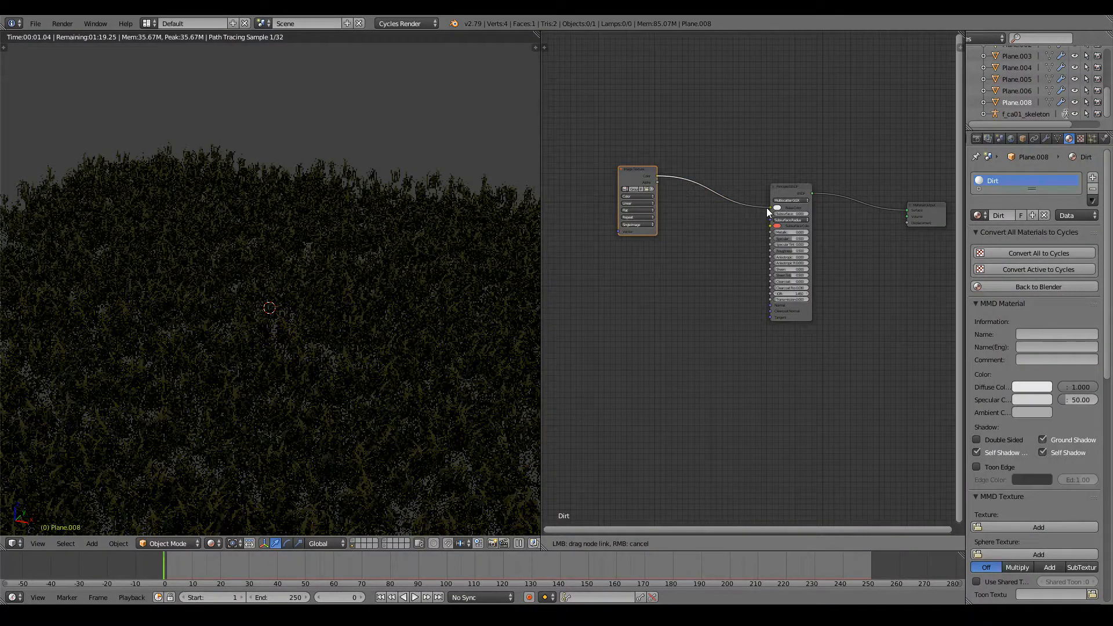
drag(635, 172, 666, 157)
key(shift+d)
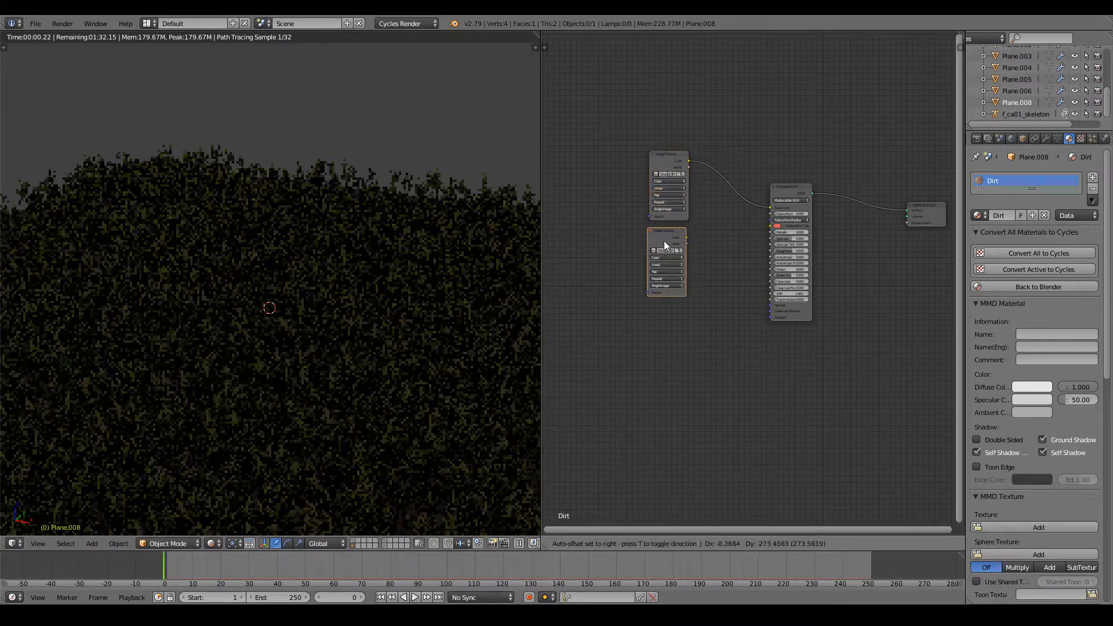
click(669, 259)
Step: Load GroundForest002_GLOSS_6K.jpg into the duplicated Image Texture node and connect its Color output to the Principled BSDF's Roughness
click(677, 260)
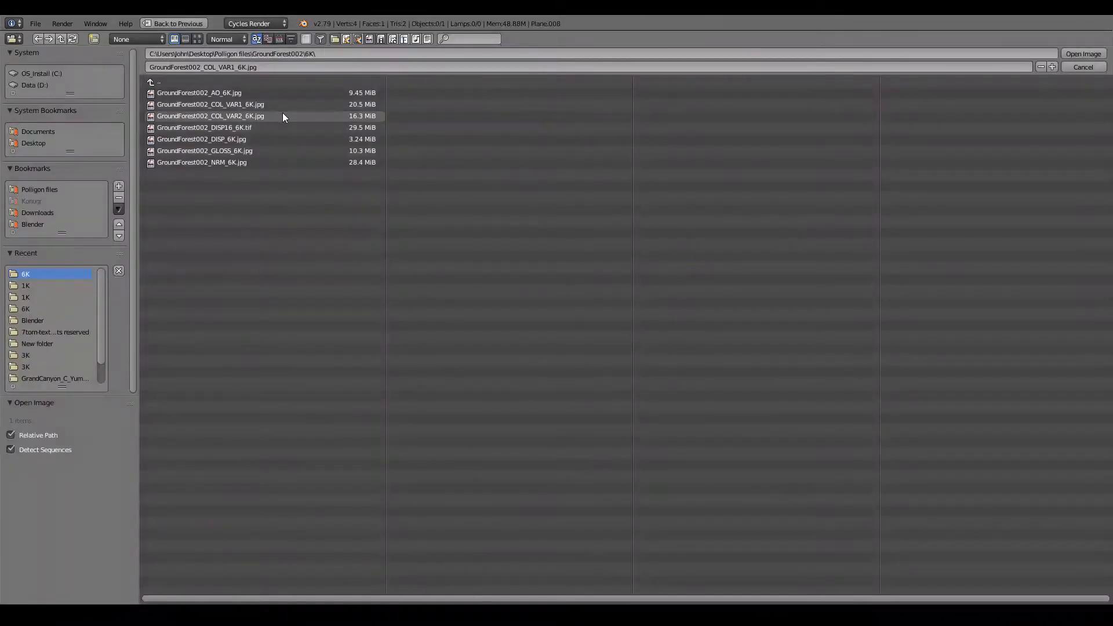
double_click(256, 148)
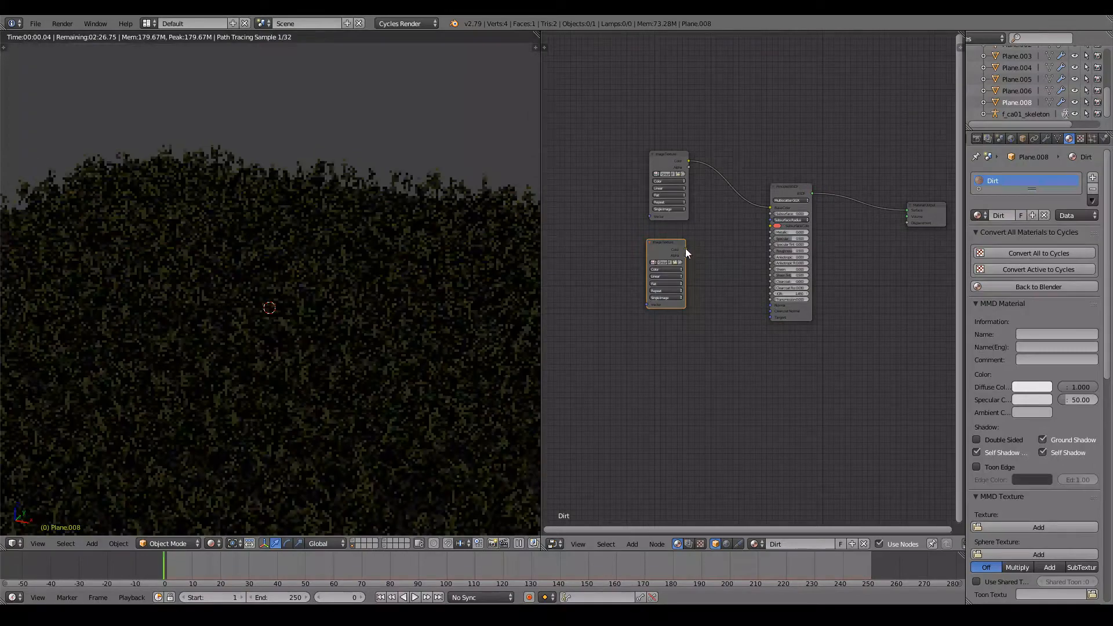
drag(685, 250, 771, 251)
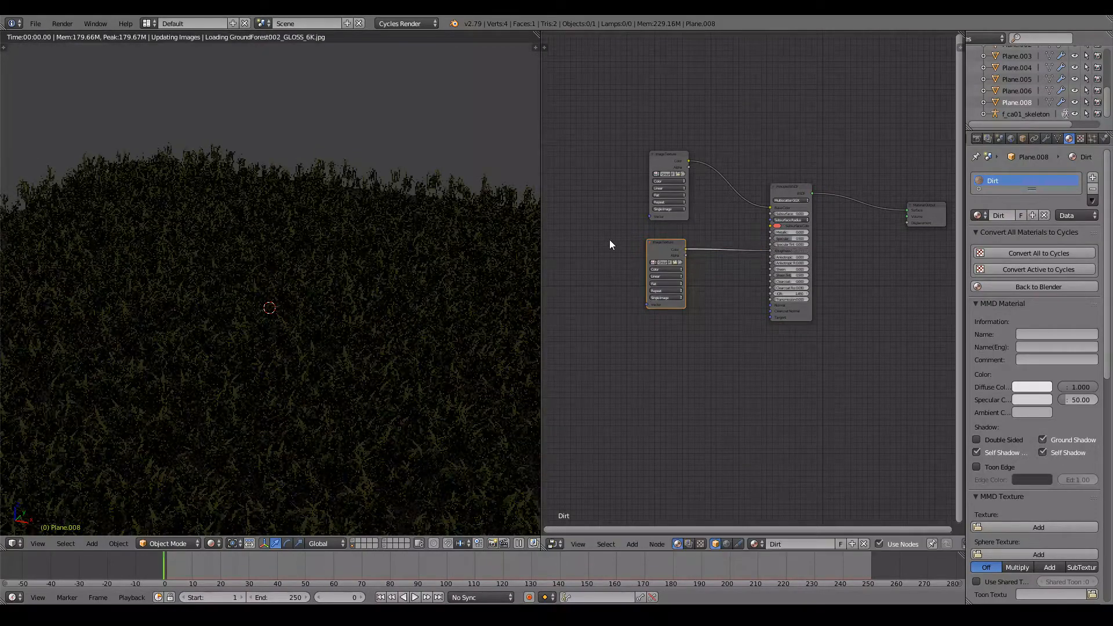
drag(659, 242, 664, 234)
Step: Duplicate the gloss texture node below itself and set both nodes' color space to Non-Color Data
key(shift+d)
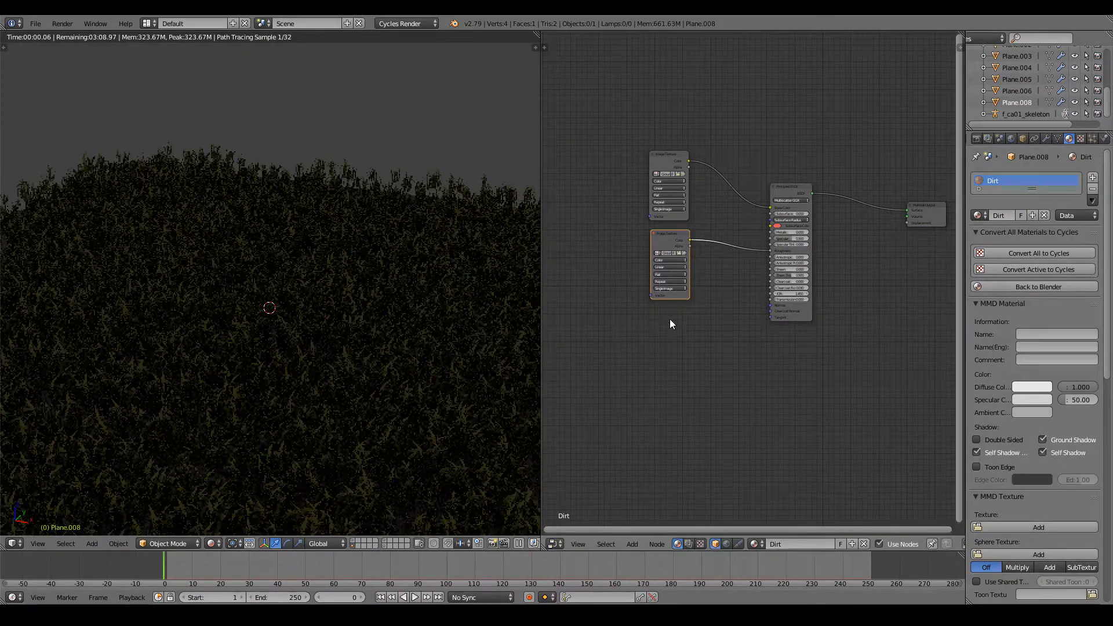
click(666, 315)
click(666, 260)
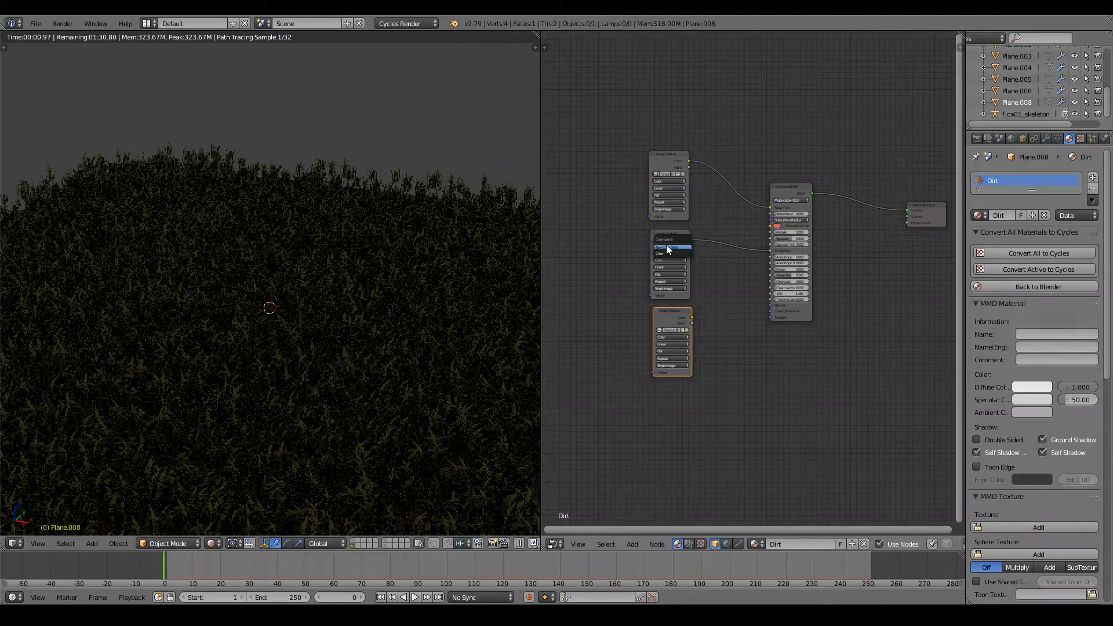
click(671, 337)
click(671, 325)
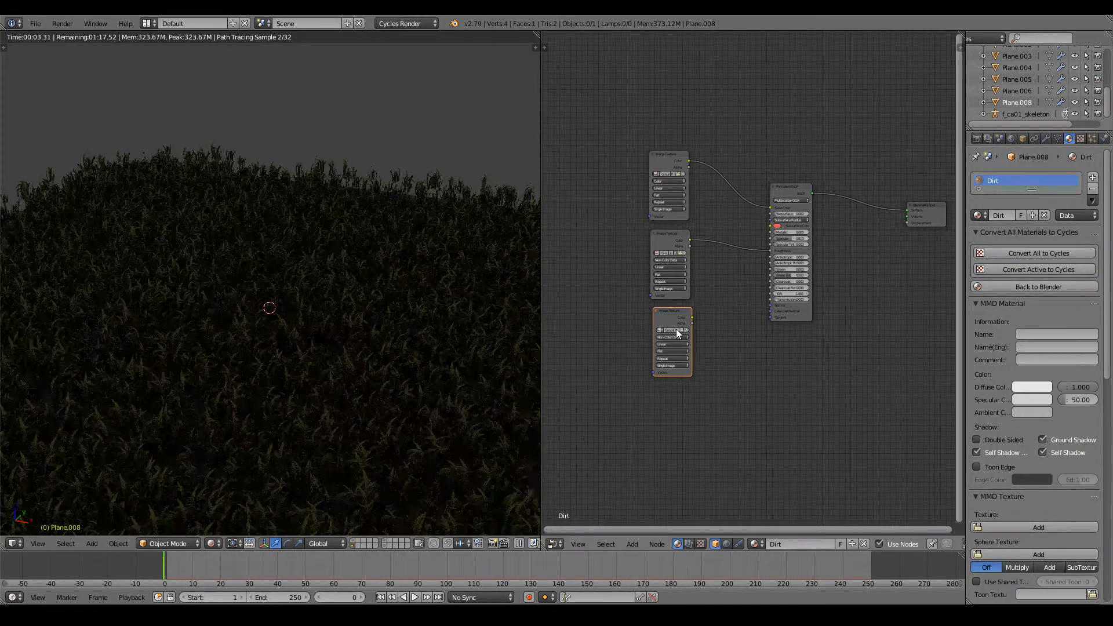
Step: Load GroundForest002_NRM_6K.jpg into the third Image Texture node and connect it through a new Normal Map node to the Principled BSDF's Normal
click(681, 330)
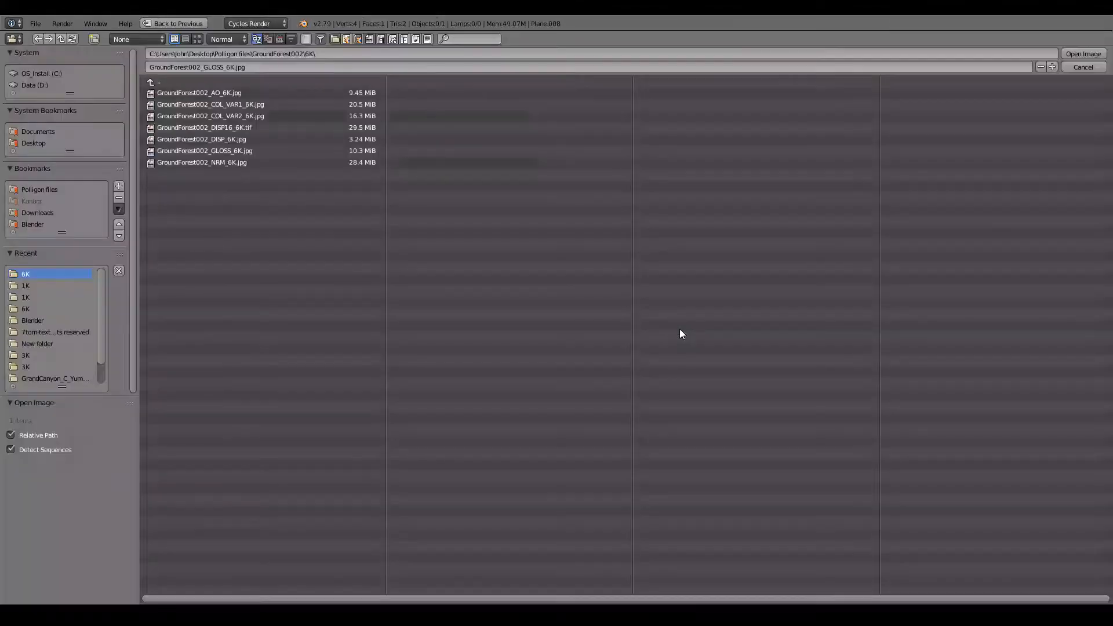
double_click(235, 164)
scroll(745, 342, up, 2)
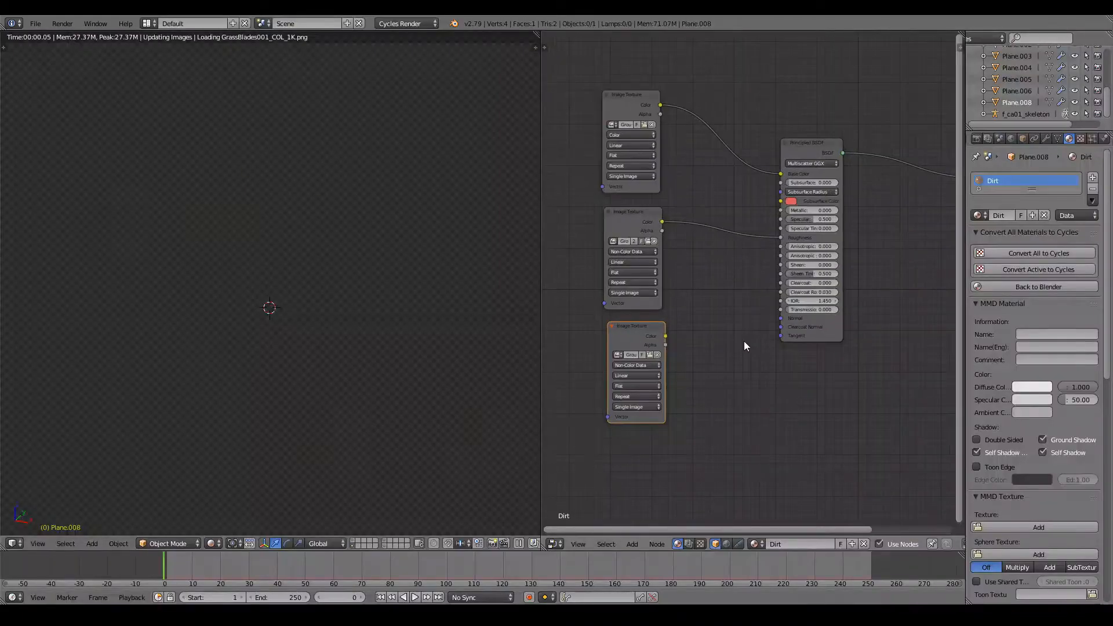
key(shift+a)
mouse_move(713, 372)
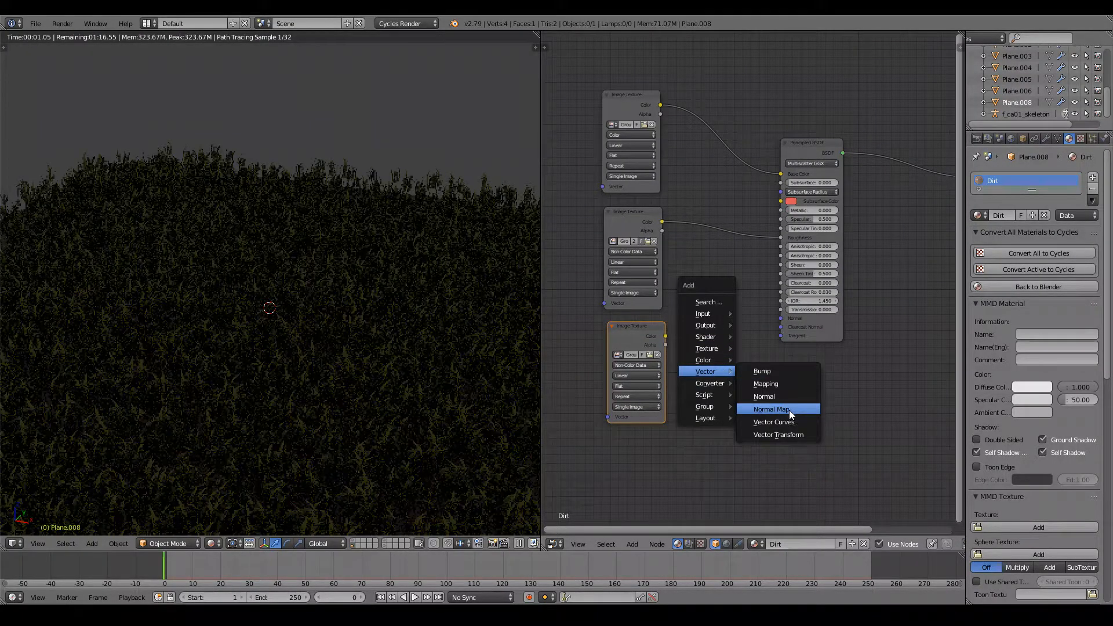
click(789, 409)
click(692, 309)
drag(752, 321, 781, 318)
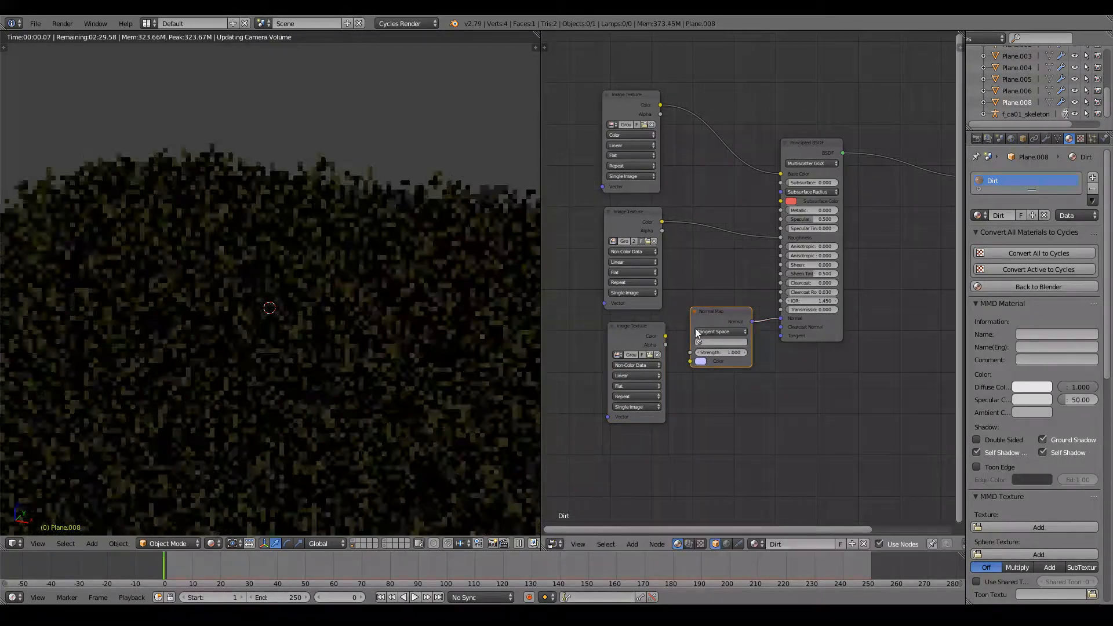
drag(666, 336, 690, 362)
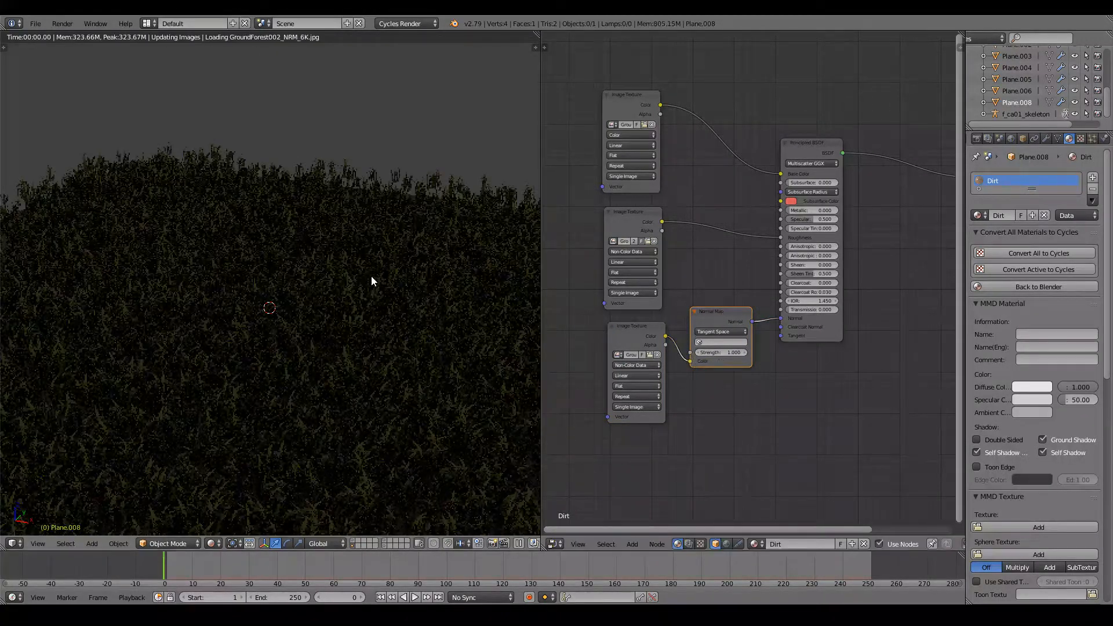
Step: Switch the Node Editor to the World shader and enable its nodes
shift+scroll(395, 270, down, 15)
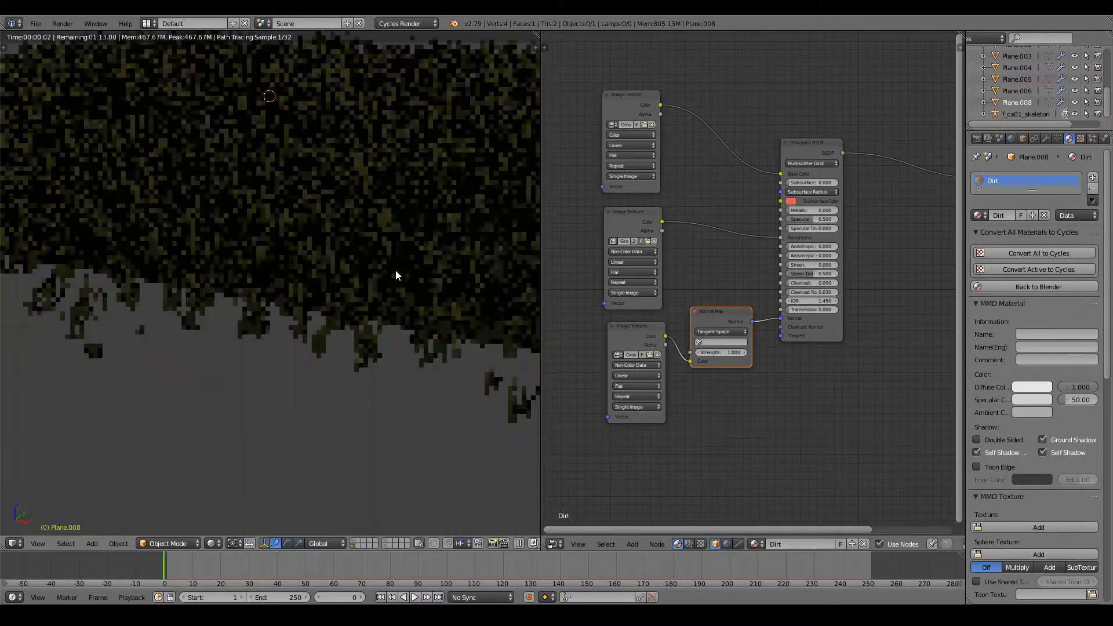
mouse_move(395, 270)
middle_down()
mouse_move(409, 248)
mouse_move(385, 303)
mouse_move(393, 256)
middle_up()
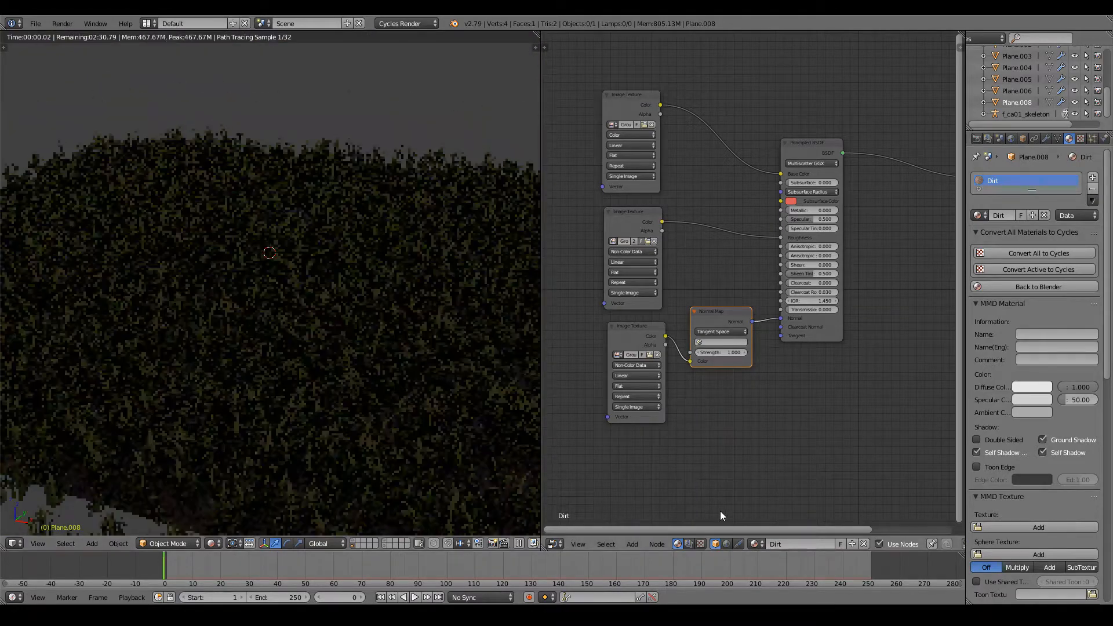
click(725, 544)
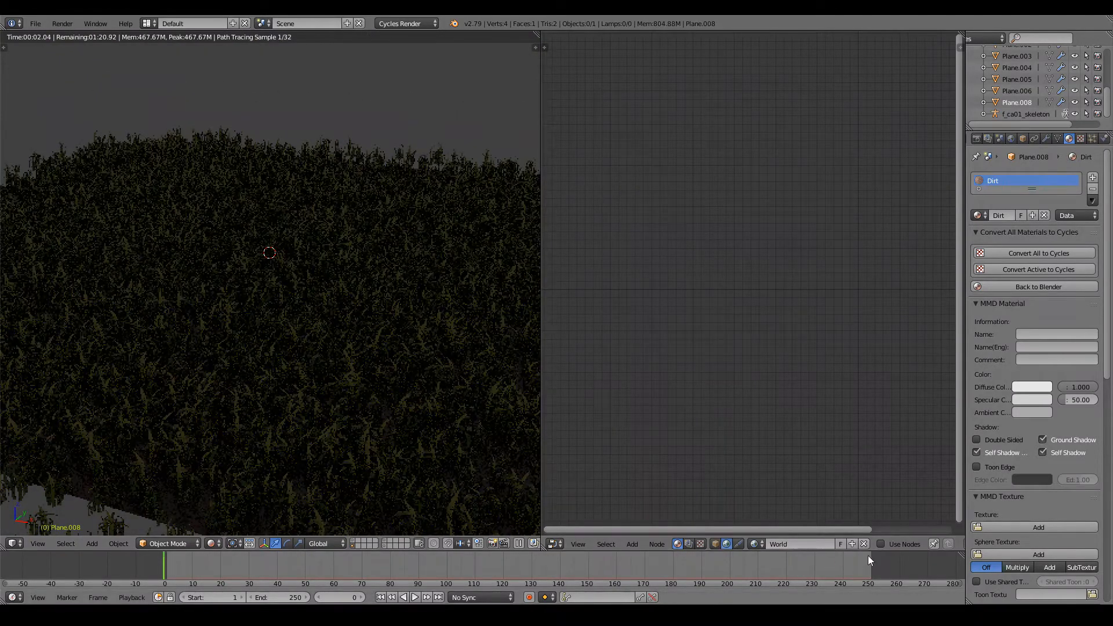
key(Home)
Step: Add an Environment Texture node to the World nodes and connect its Color output to the Background node's Color
key(shift+a)
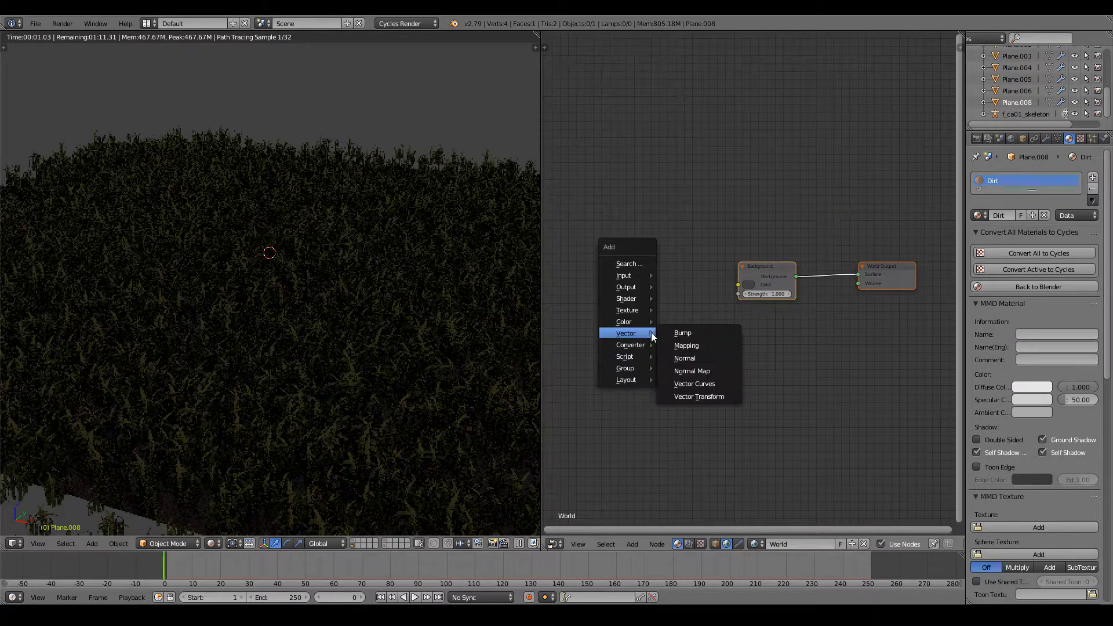
mouse_move(623, 288)
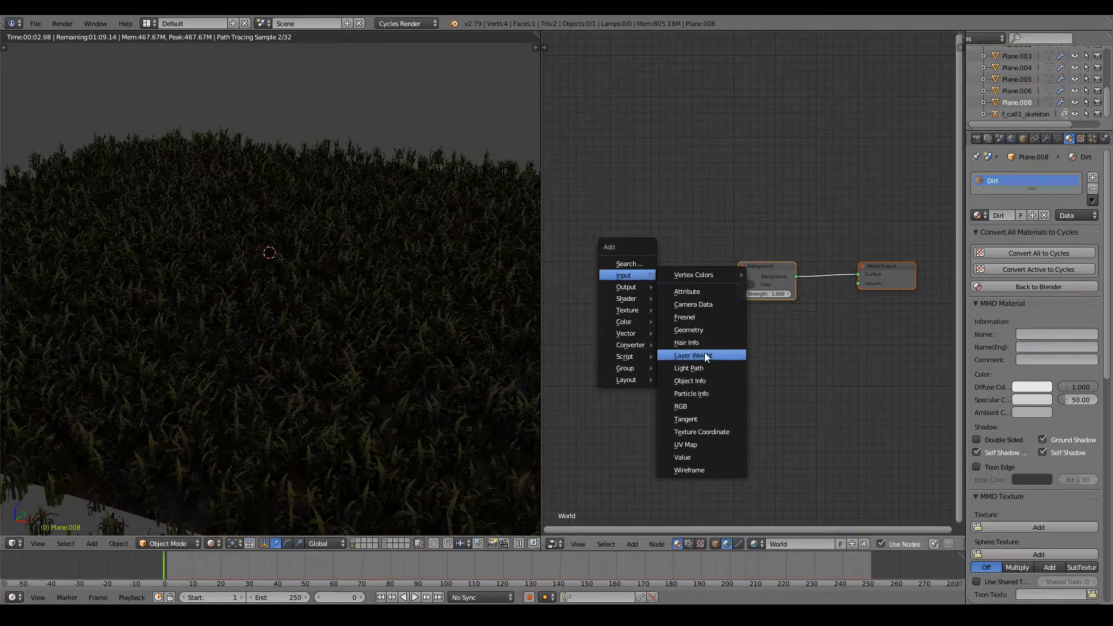
mouse_move(627, 310)
click(714, 364)
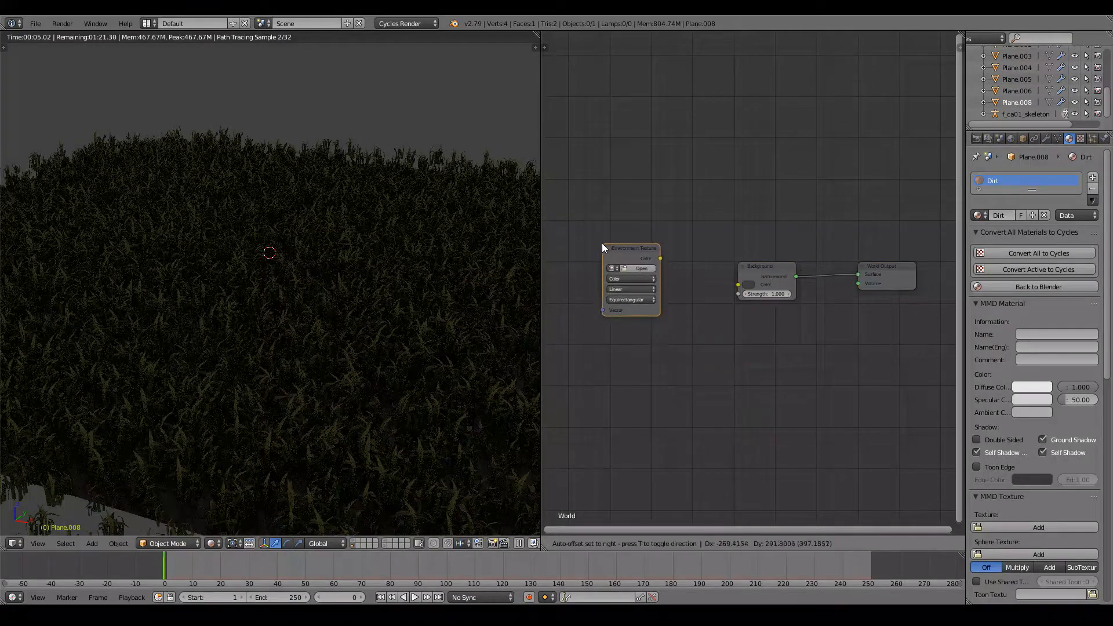
click(603, 244)
drag(660, 256, 737, 285)
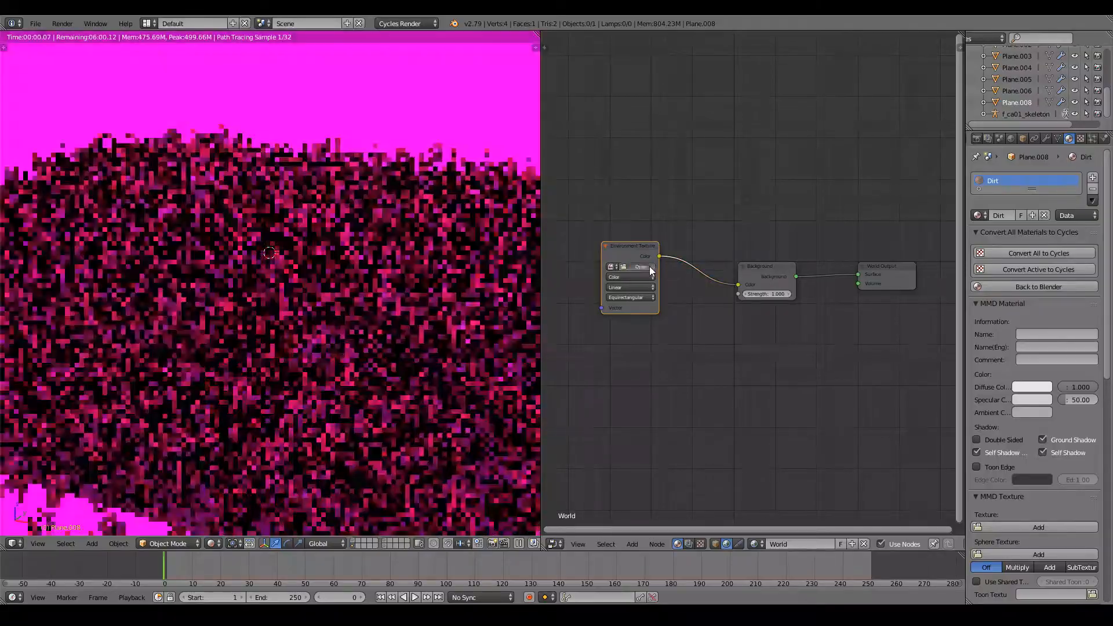
Step: Load GCanyon_C_YumaPoint_3k.hdr from the GrandCanyon_C_YumaPoint folder in Downloads into the Environment Texture node
click(641, 267)
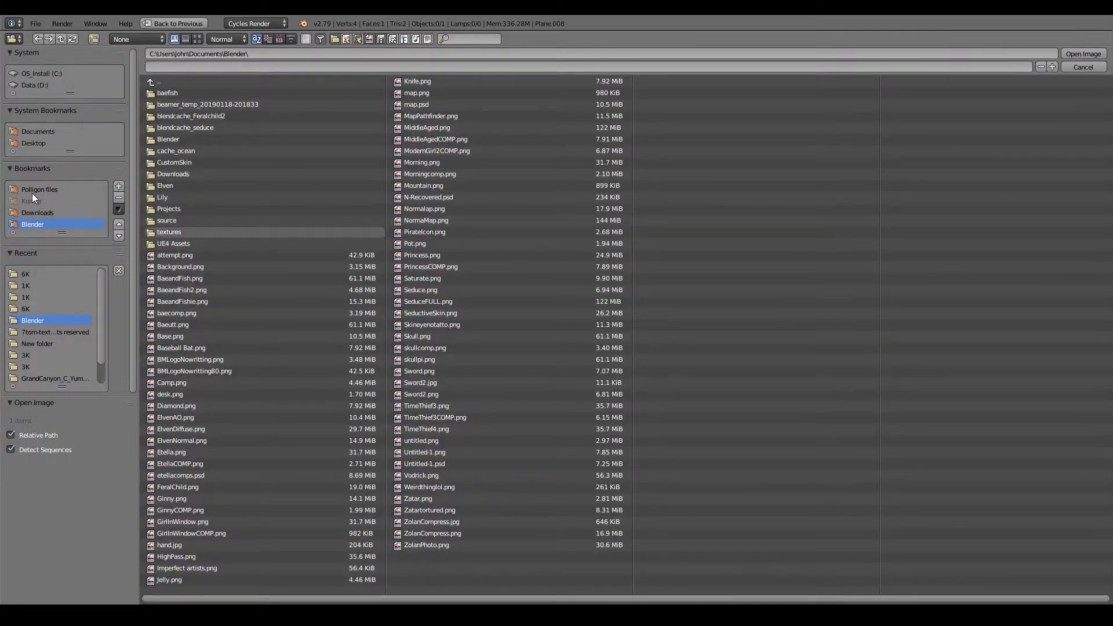
click(37, 213)
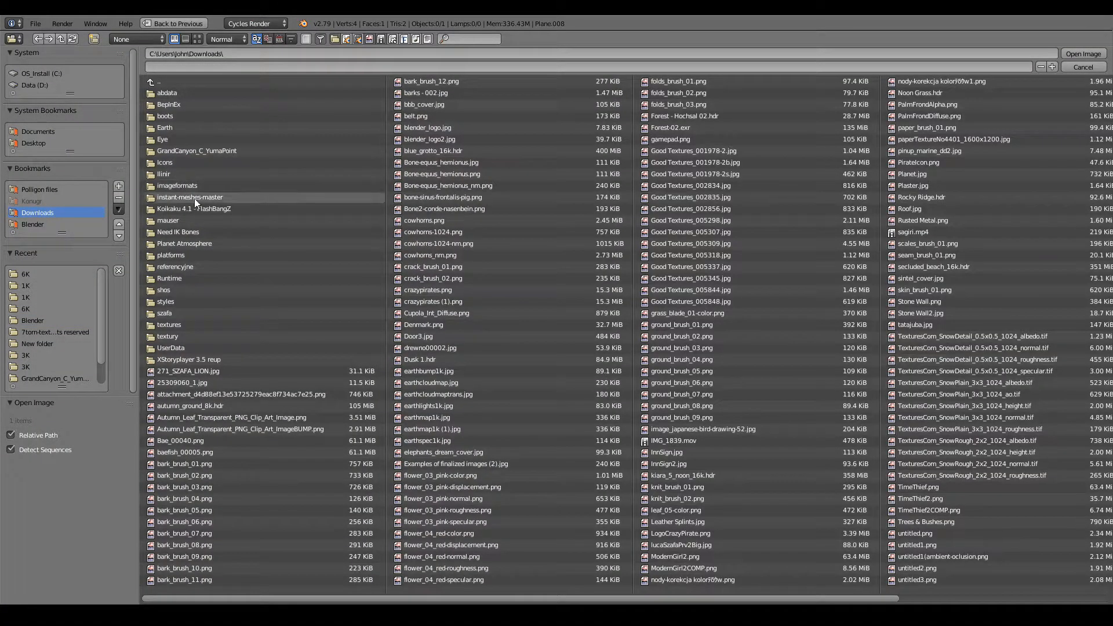
click(217, 153)
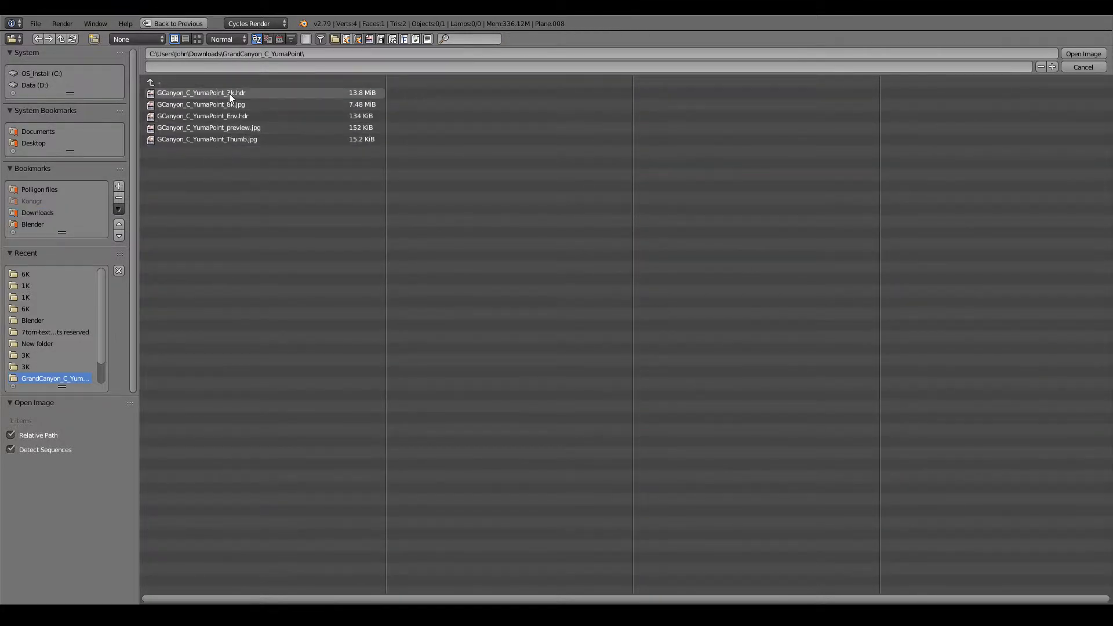
click(248, 93)
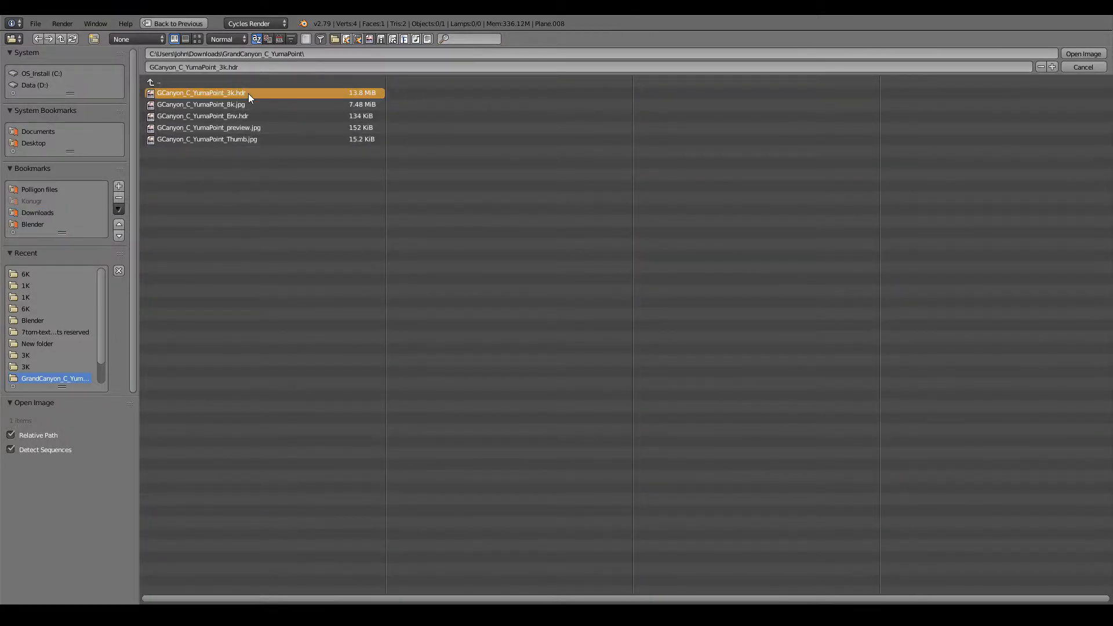
click(1084, 54)
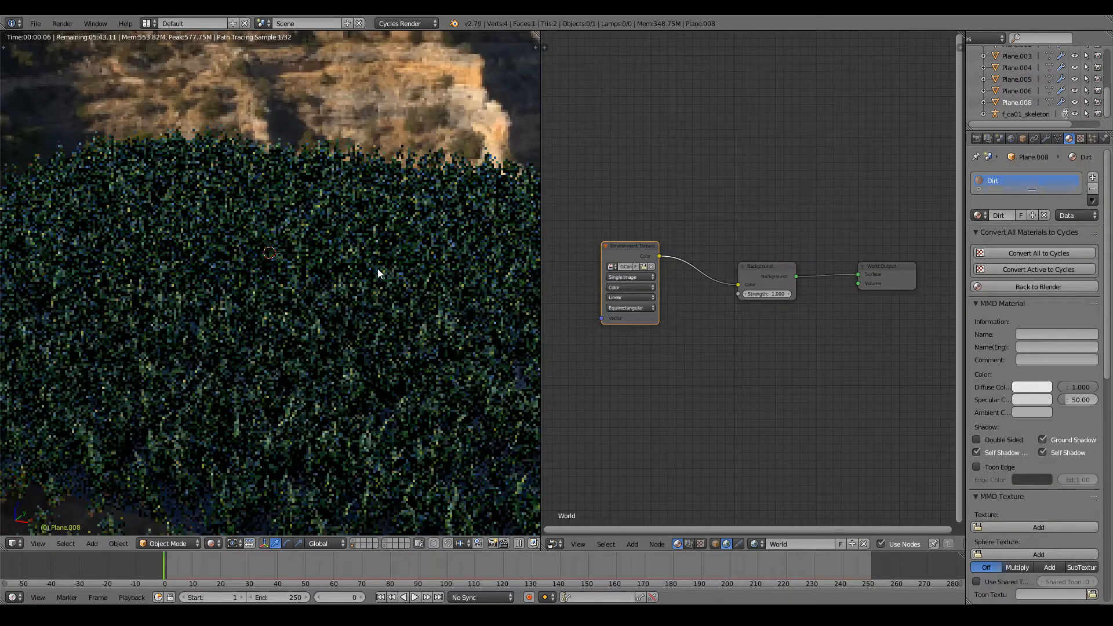
Step: Examine the rendered grass field against the HDR background from several angles and distances
mouse_move(377, 269)
middle_down()
mouse_move(377, 244)
mouse_move(304, 265)
mouse_move(385, 262)
middle_up()
scroll(378, 248, up, 4)
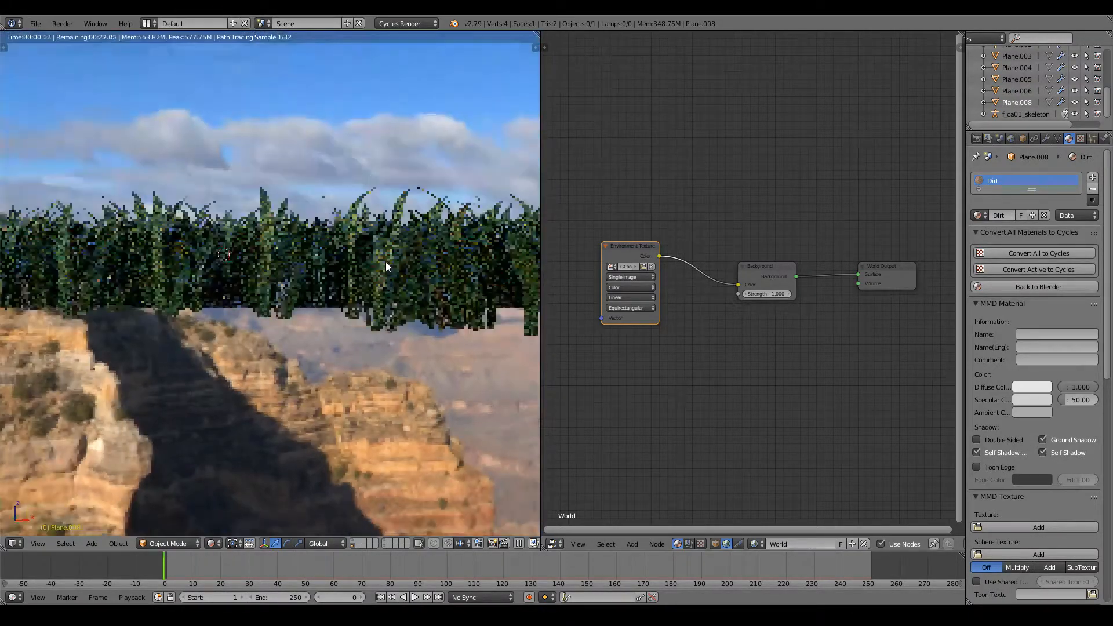
scroll(385, 262, up, 3)
scroll(388, 263, up, 3)
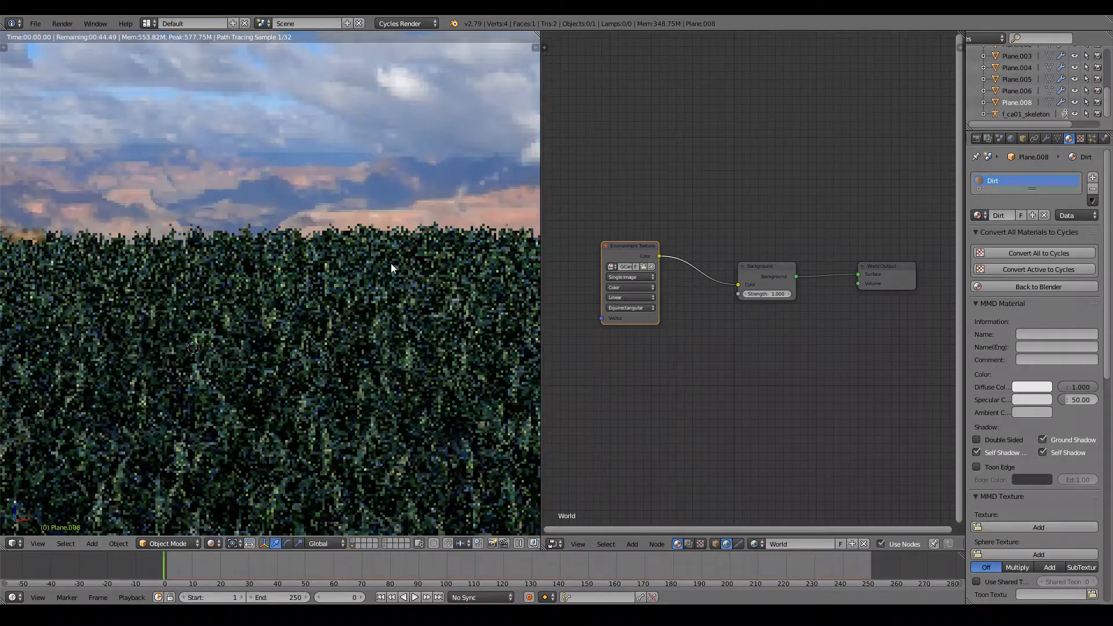
scroll(391, 268, up, 2)
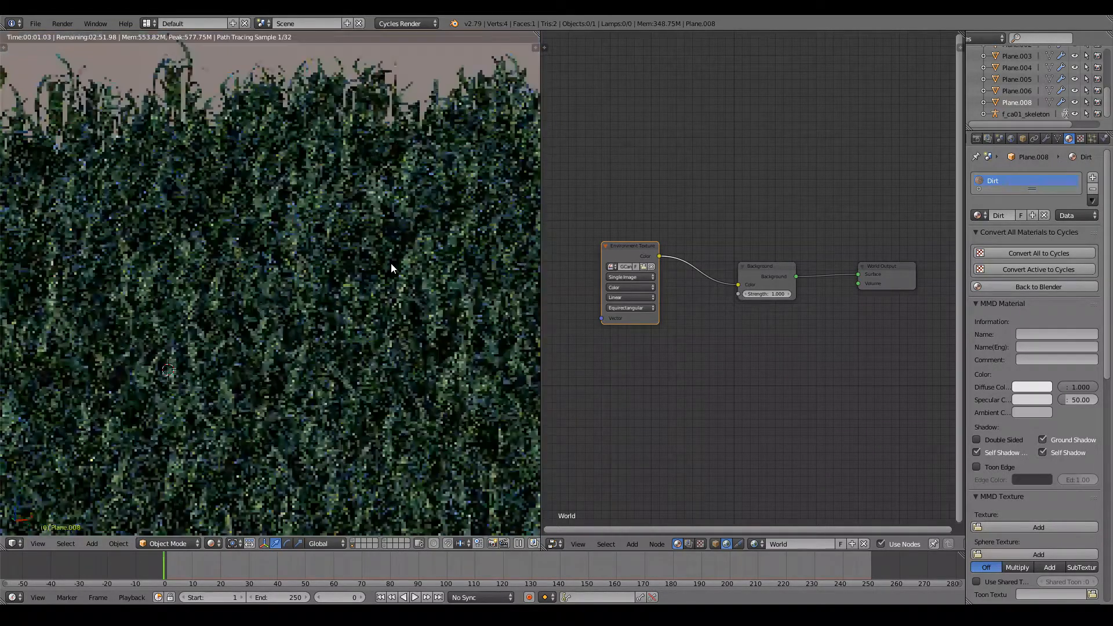
scroll(392, 268, down, 2)
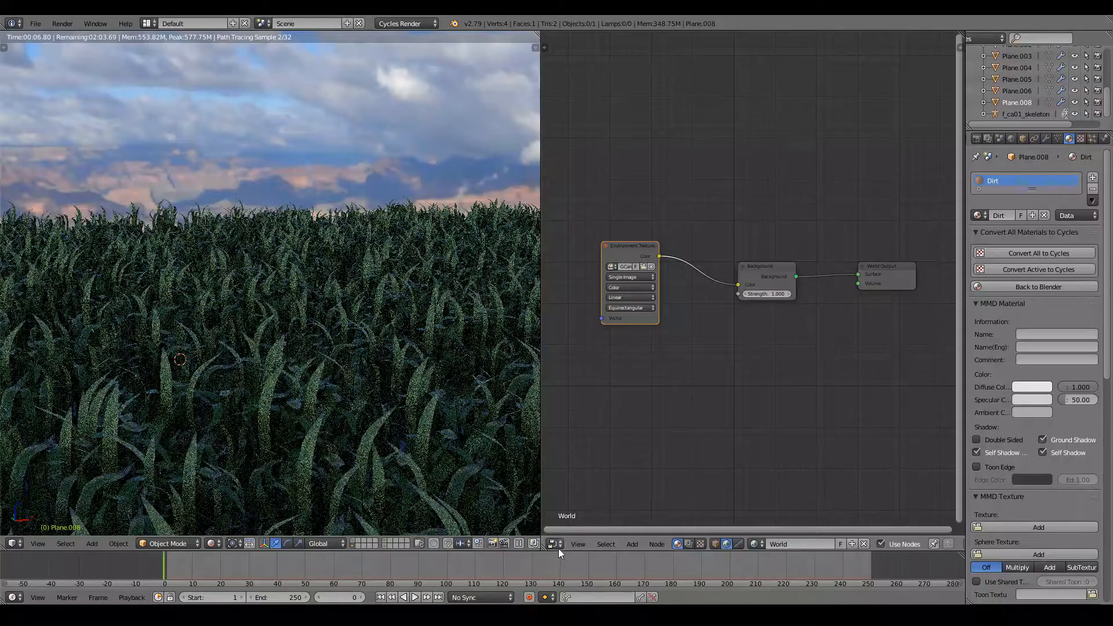
Step: Show the layer holding the grass clump and switch the viewport shading to Solid
click(385, 547)
click(213, 545)
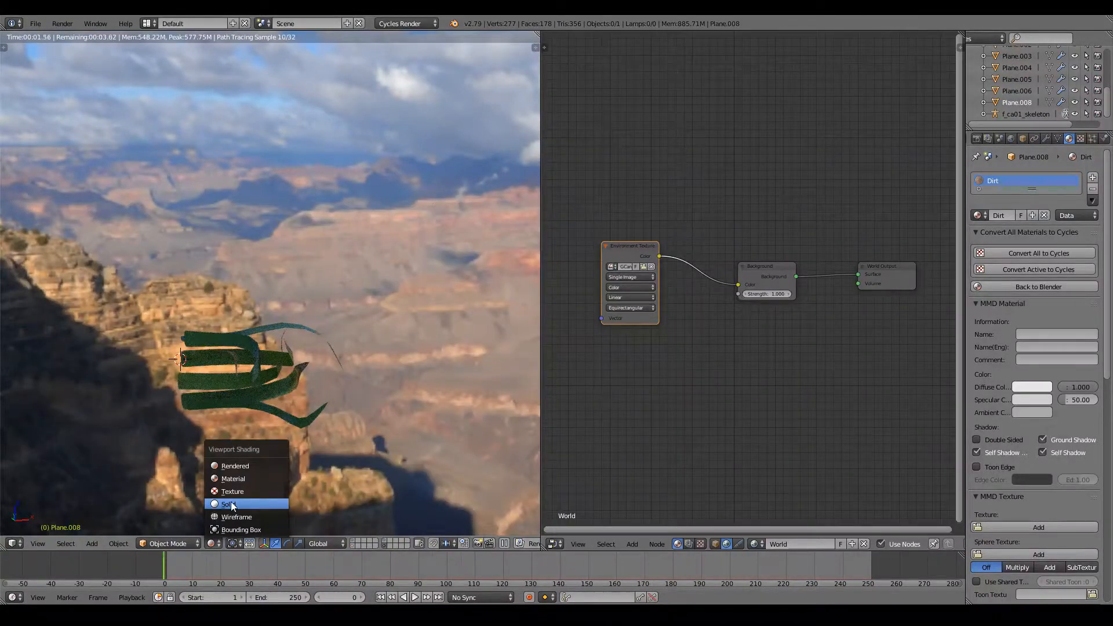
click(232, 505)
scroll(377, 346, down, 2)
middle_drag(357, 352, 359, 363)
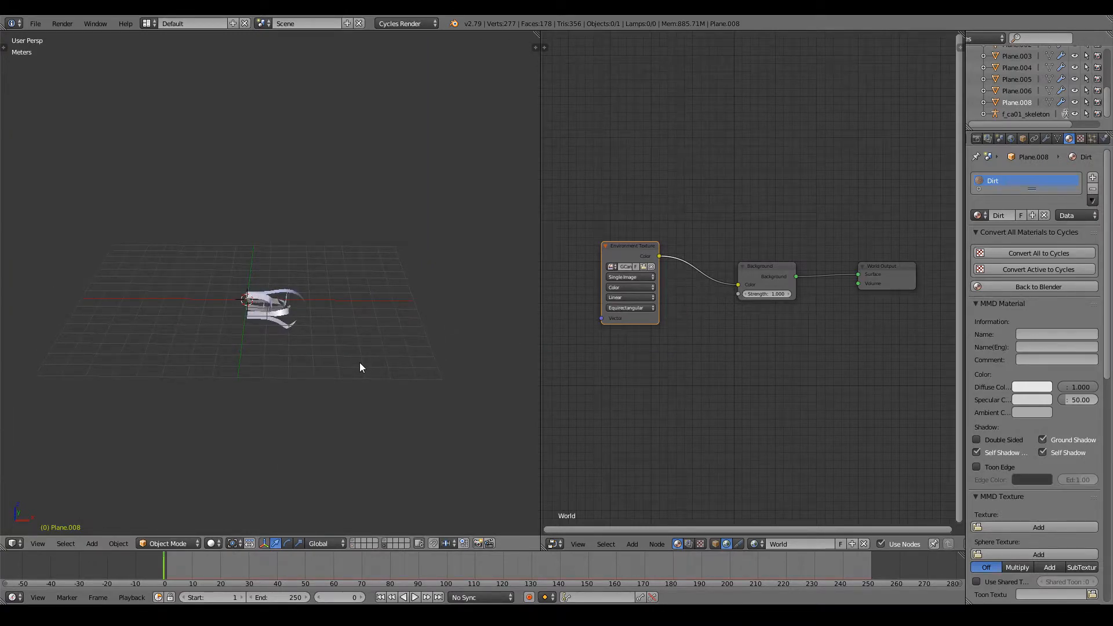
Step: Look at the layer with the separate grass blades and return to the layer holding the ground plane
click(384, 542)
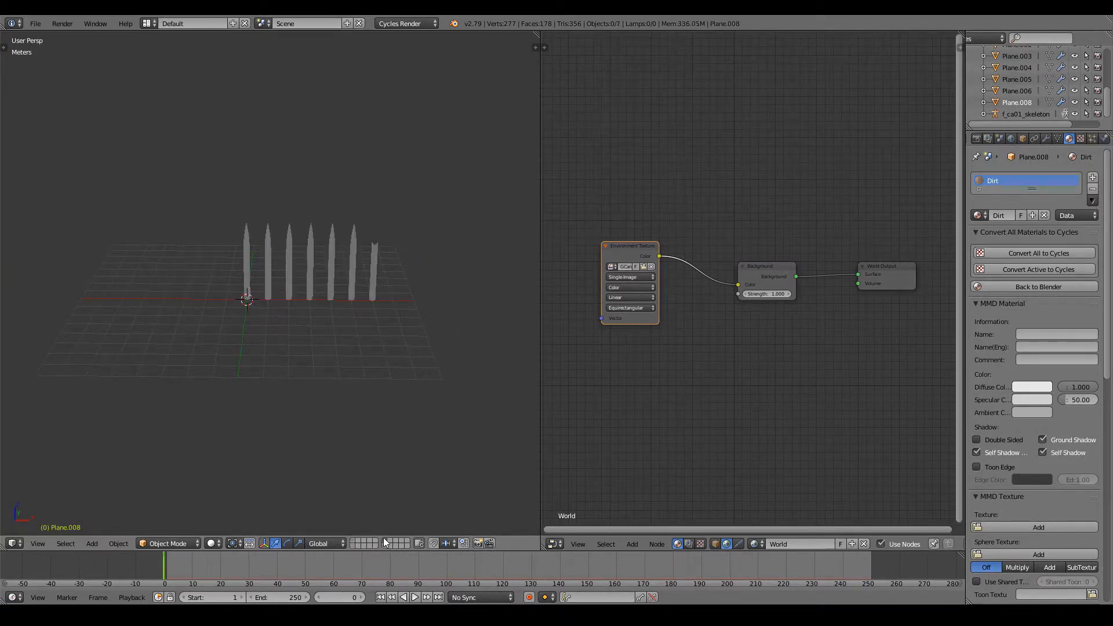
click(352, 550)
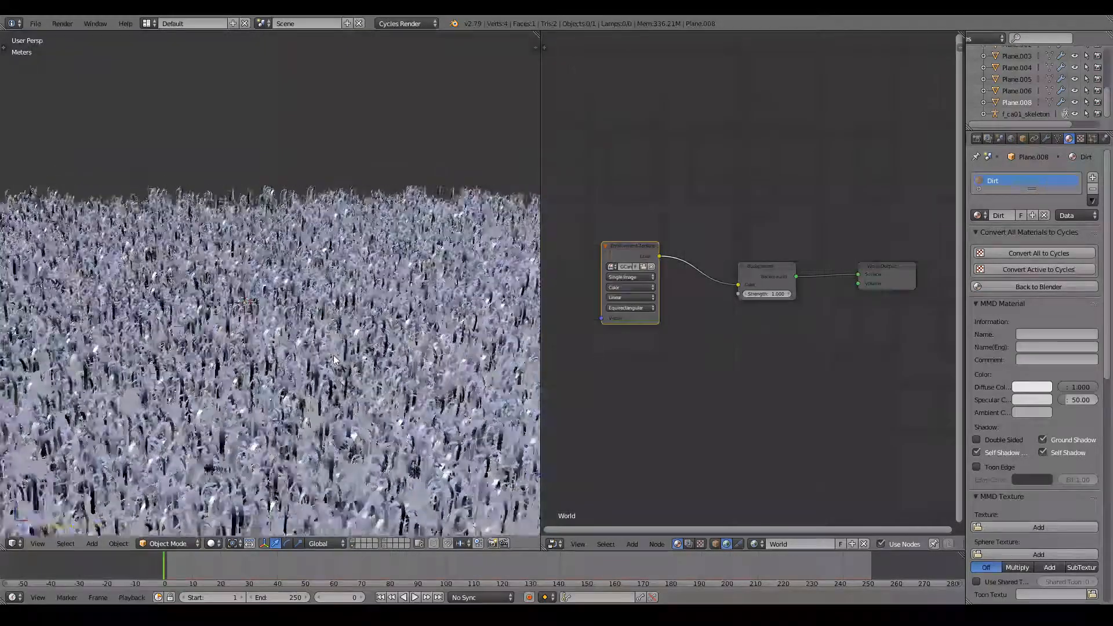
Step: Try the Group render type for the ground plane's hair particles and set it back to Object
click(1093, 138)
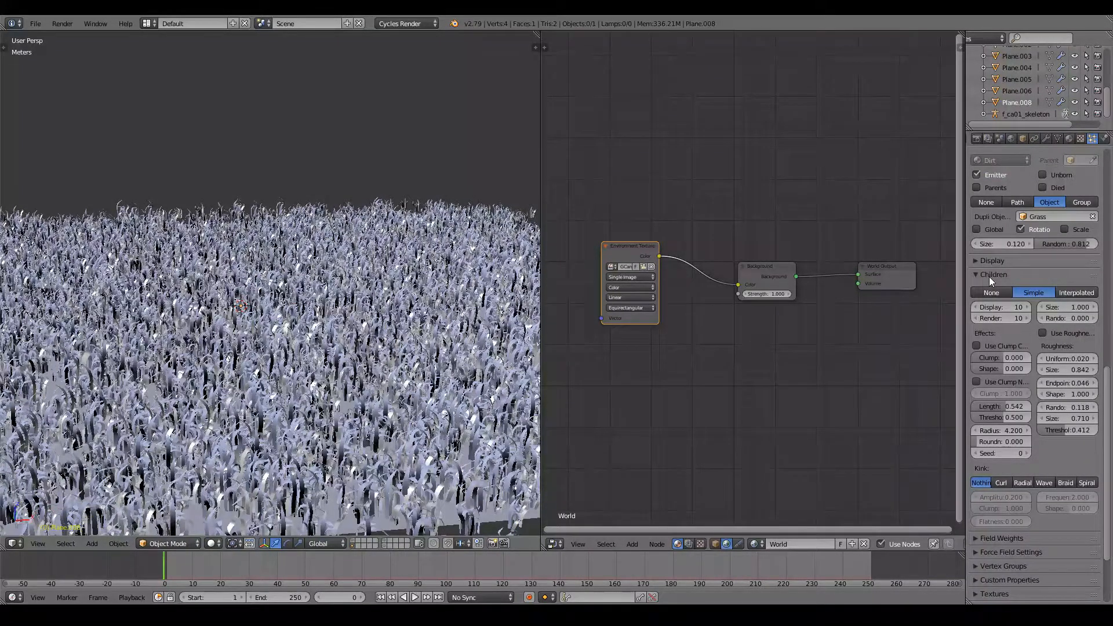
scroll(1042, 265, up, 5)
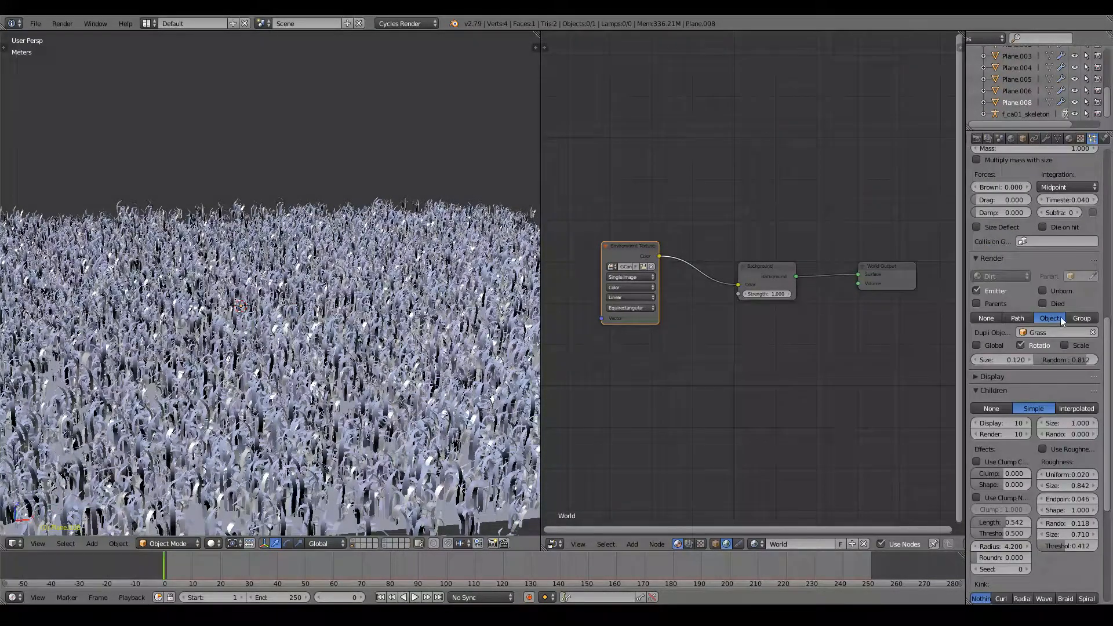
click(1082, 319)
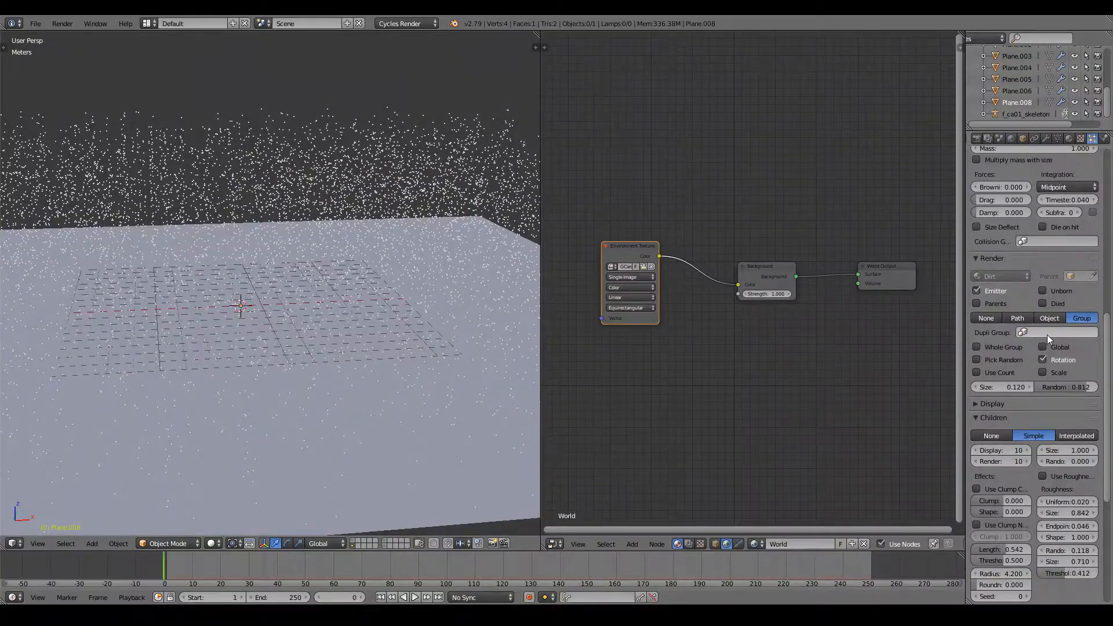
click(1049, 319)
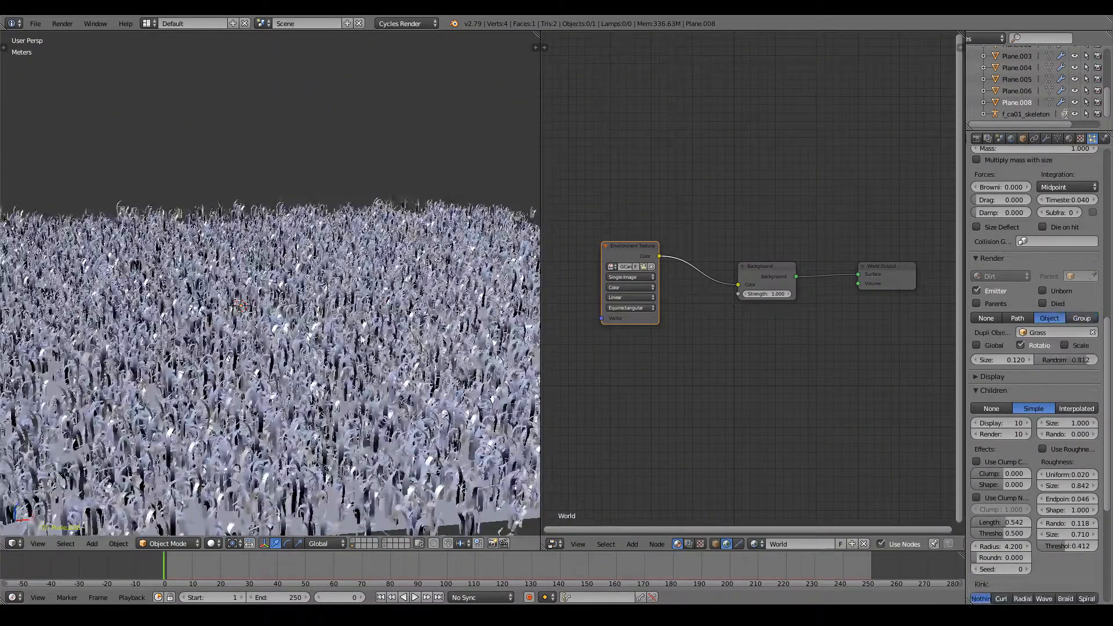
Step: Switch the viewport shading to Rendered and examine the grass field up close against the HDR background
mouse_move(325, 290)
middle_down()
mouse_move(354, 339)
mouse_move(459, 417)
mouse_move(346, 412)
mouse_move(343, 300)
middle_up()
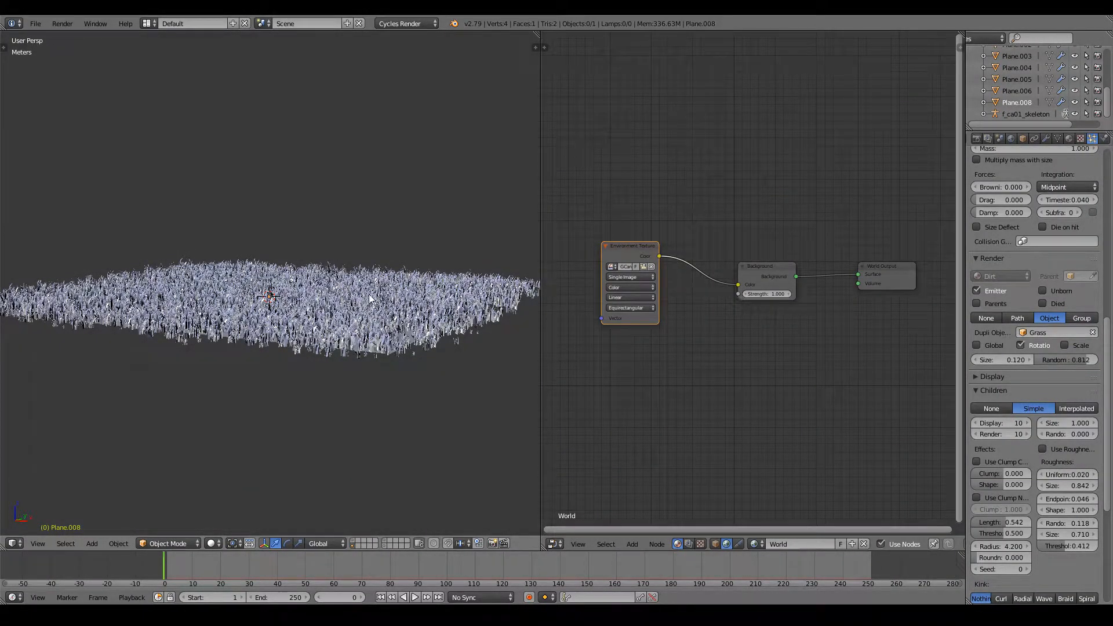
scroll(374, 318, up, 4)
click(218, 544)
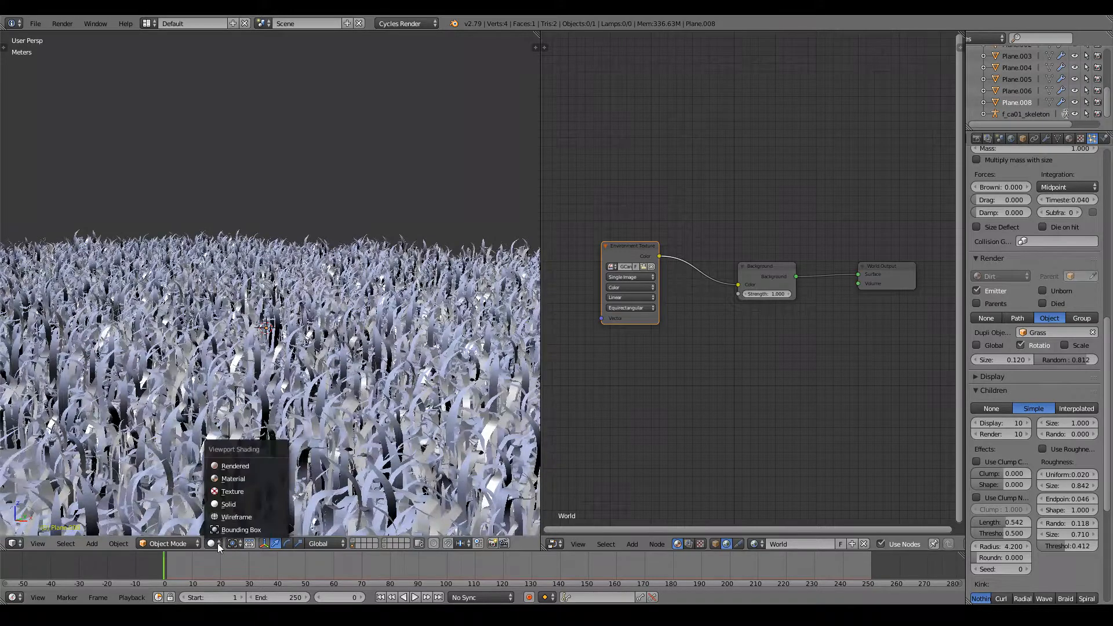
click(235, 466)
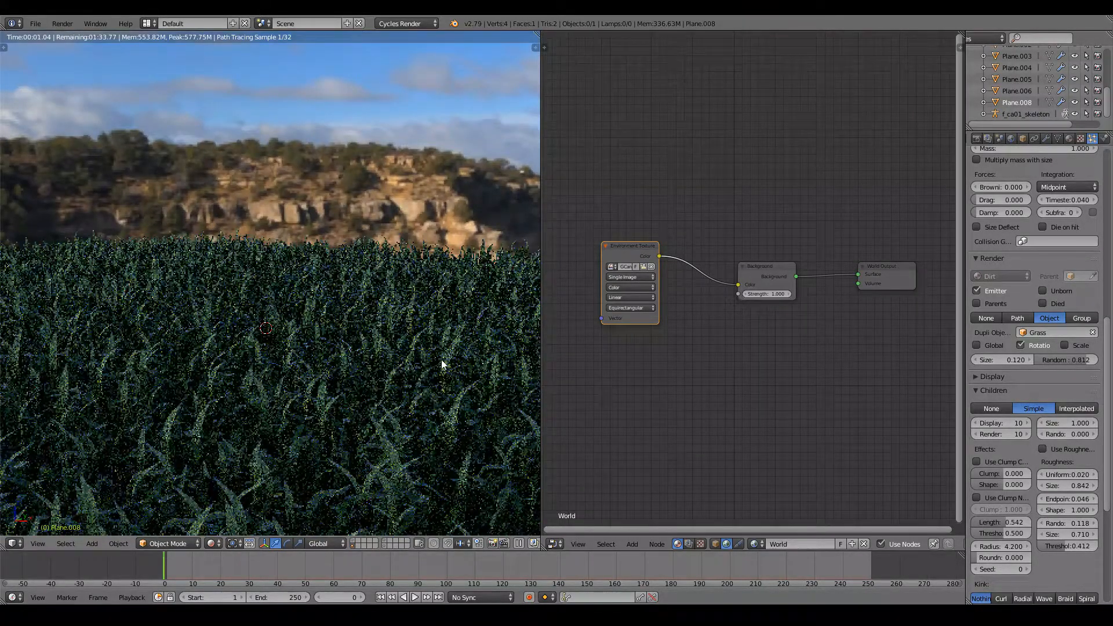
mouse_move(438, 360)
middle_down()
mouse_move(459, 352)
mouse_move(393, 336)
middle_up()
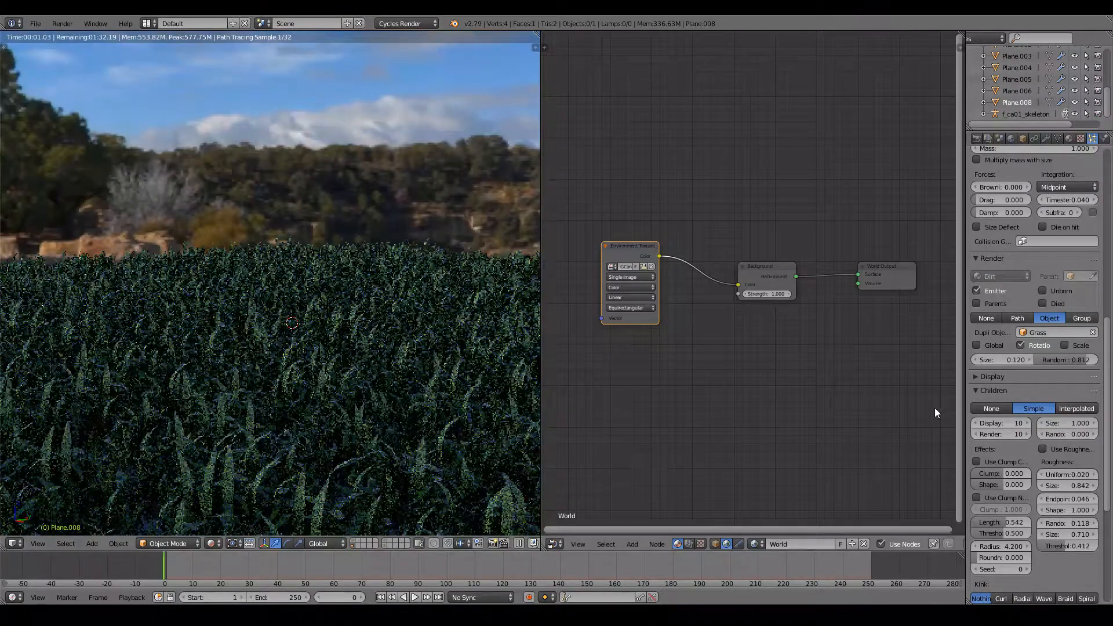